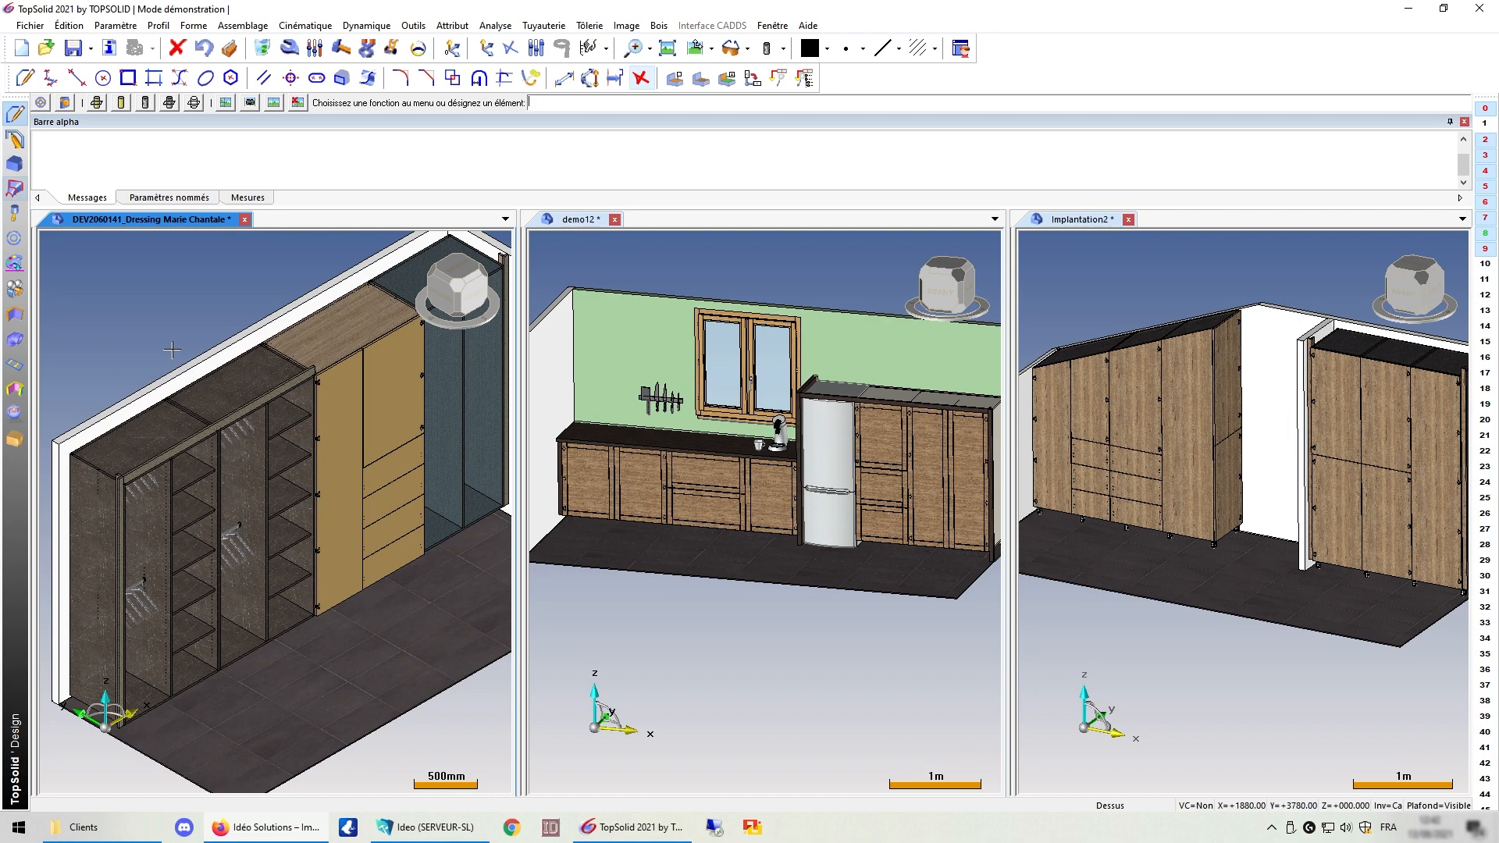
Step: Examine the dressing layout's open hanging and shelf compartments, the tall door-and-drawer unit, and the blue end cabinet
{"action": "scroll", "coordinate": [172, 349], "scroll_direction": "down", "scroll_amount": 1}
{"action": "scroll", "coordinate": [99, 639], "scroll_direction": "up", "scroll_amount": 1}
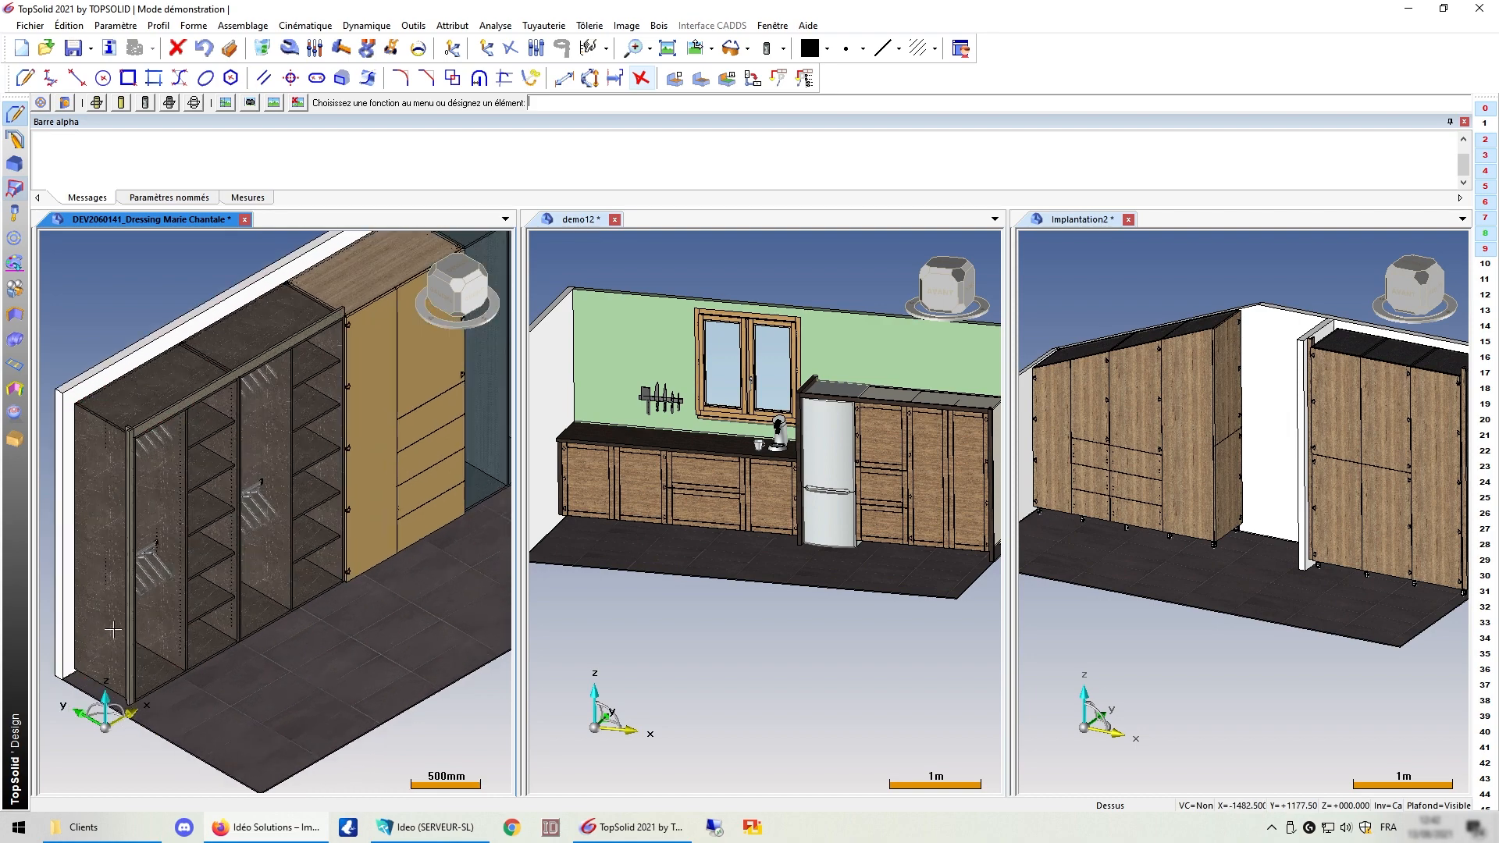
{"action": "scroll", "coordinate": [151, 583], "scroll_direction": "down", "scroll_amount": 1}
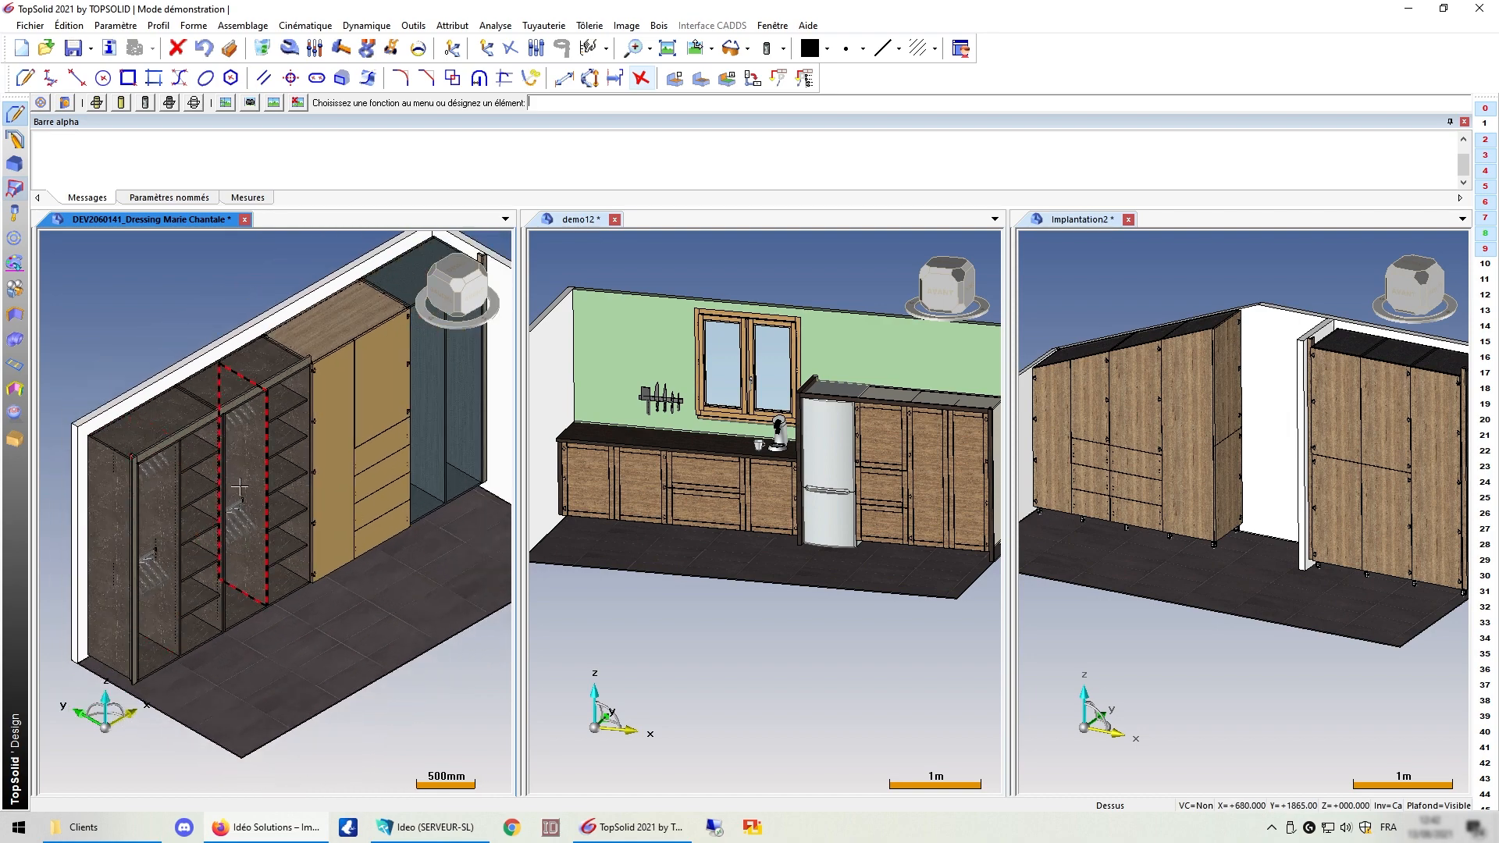
{"action": "scroll", "coordinate": [256, 363], "scroll_direction": "up", "scroll_amount": 3}
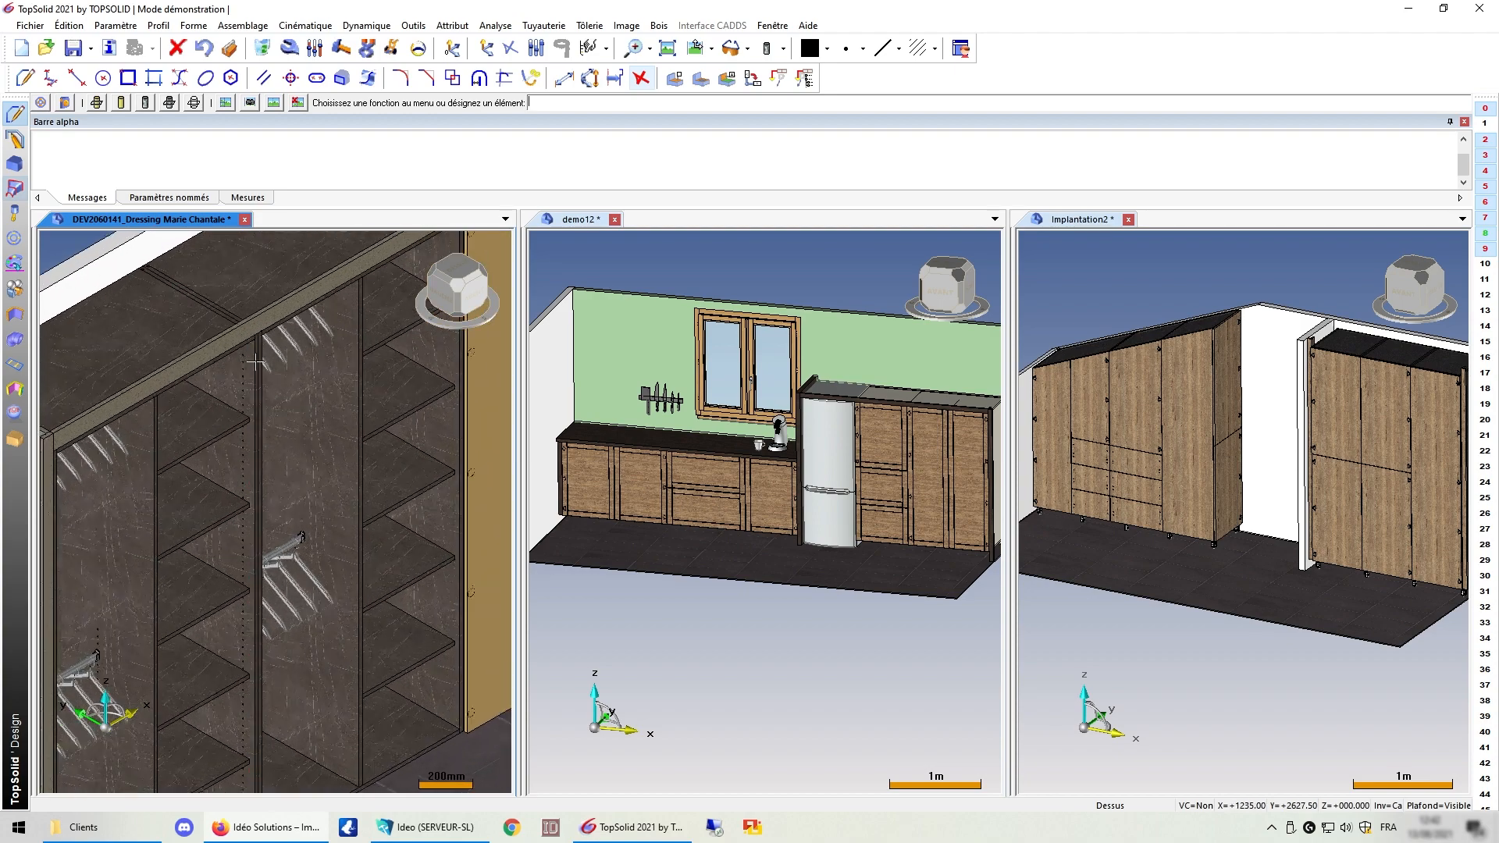
{"action": "scroll", "coordinate": [255, 362], "scroll_direction": "down", "scroll_amount": 3}
{"action": "middle_click_drag", "start_coordinate": [235, 467], "coordinate": [205, 367]}
{"action": "scroll", "coordinate": [187, 334], "scroll_direction": "up", "scroll_amount": 3}
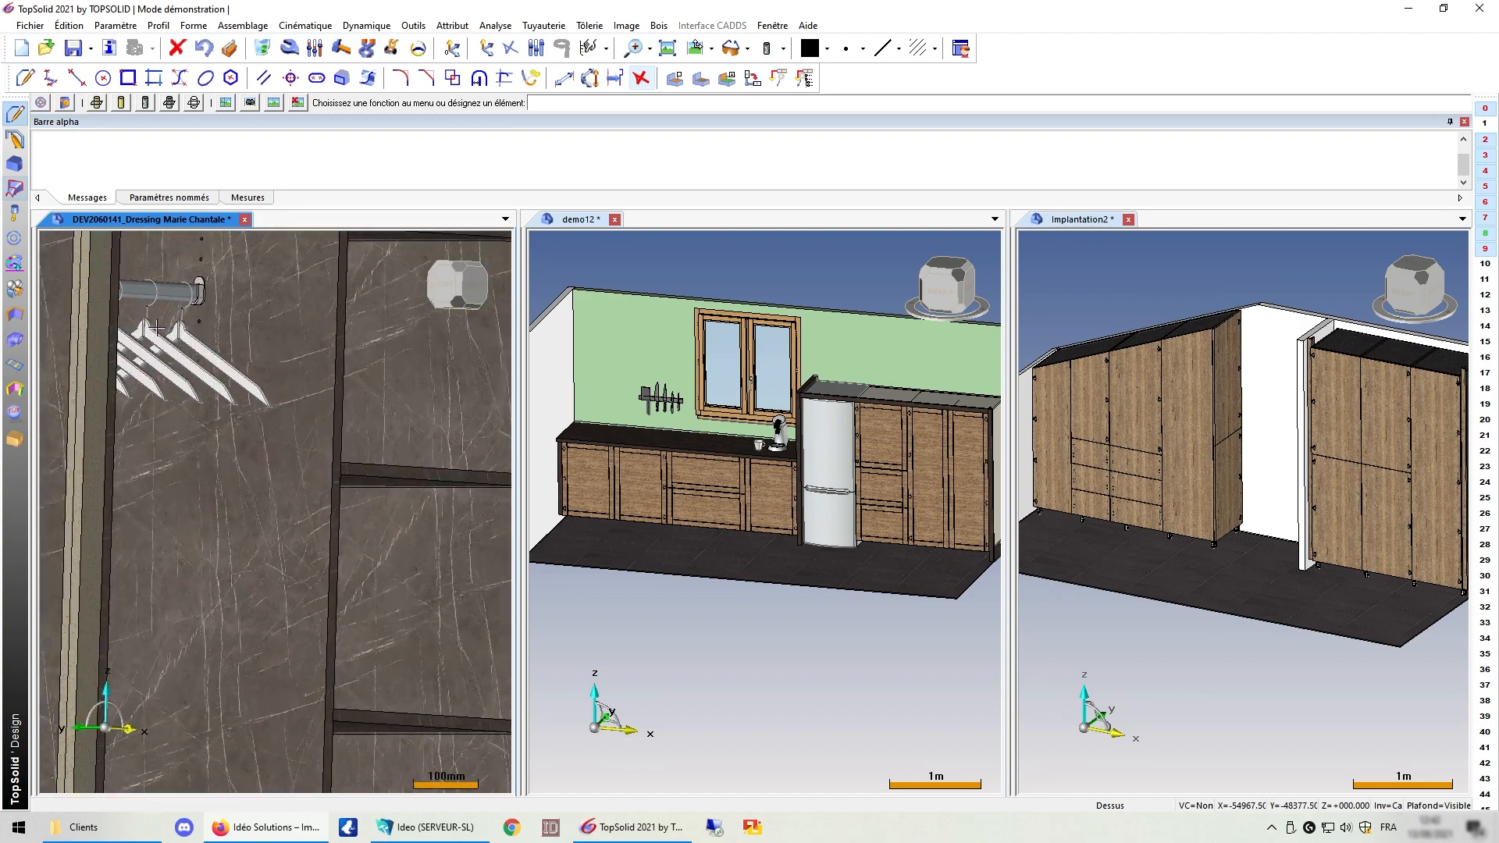
{"action": "scroll", "coordinate": [288, 454], "scroll_direction": "down", "scroll_amount": 3}
{"action": "middle_click_drag", "start_coordinate": [298, 478], "coordinate": [279, 521]}
{"action": "scroll", "coordinate": [476, 480], "scroll_direction": "up", "scroll_amount": 3}
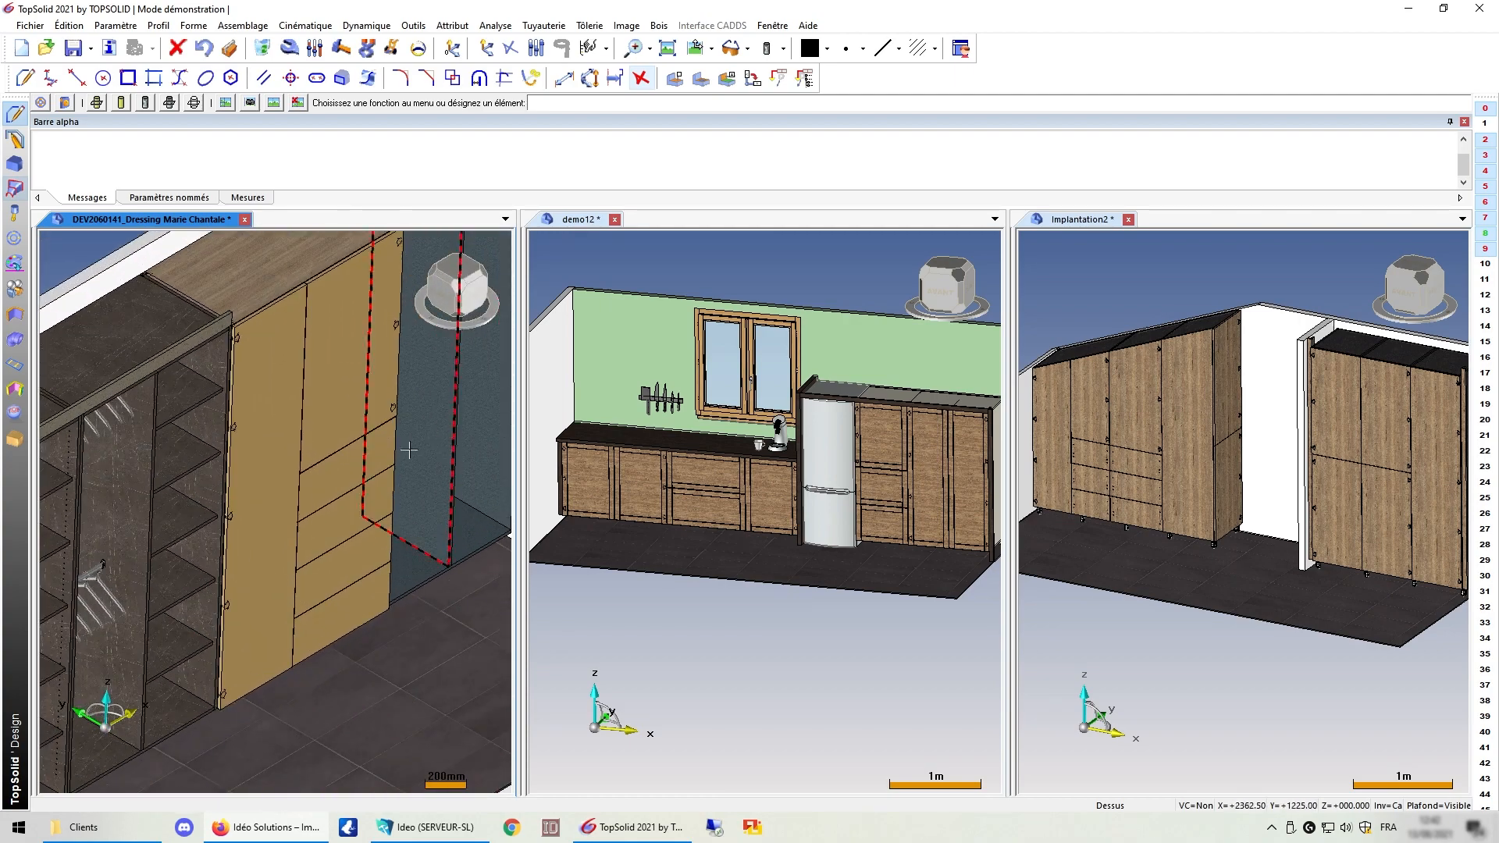
{"action": "scroll", "coordinate": [208, 573], "scroll_direction": "down", "scroll_amount": 4}
{"action": "scroll", "coordinate": [376, 384], "scroll_direction": "up", "scroll_amount": 2}
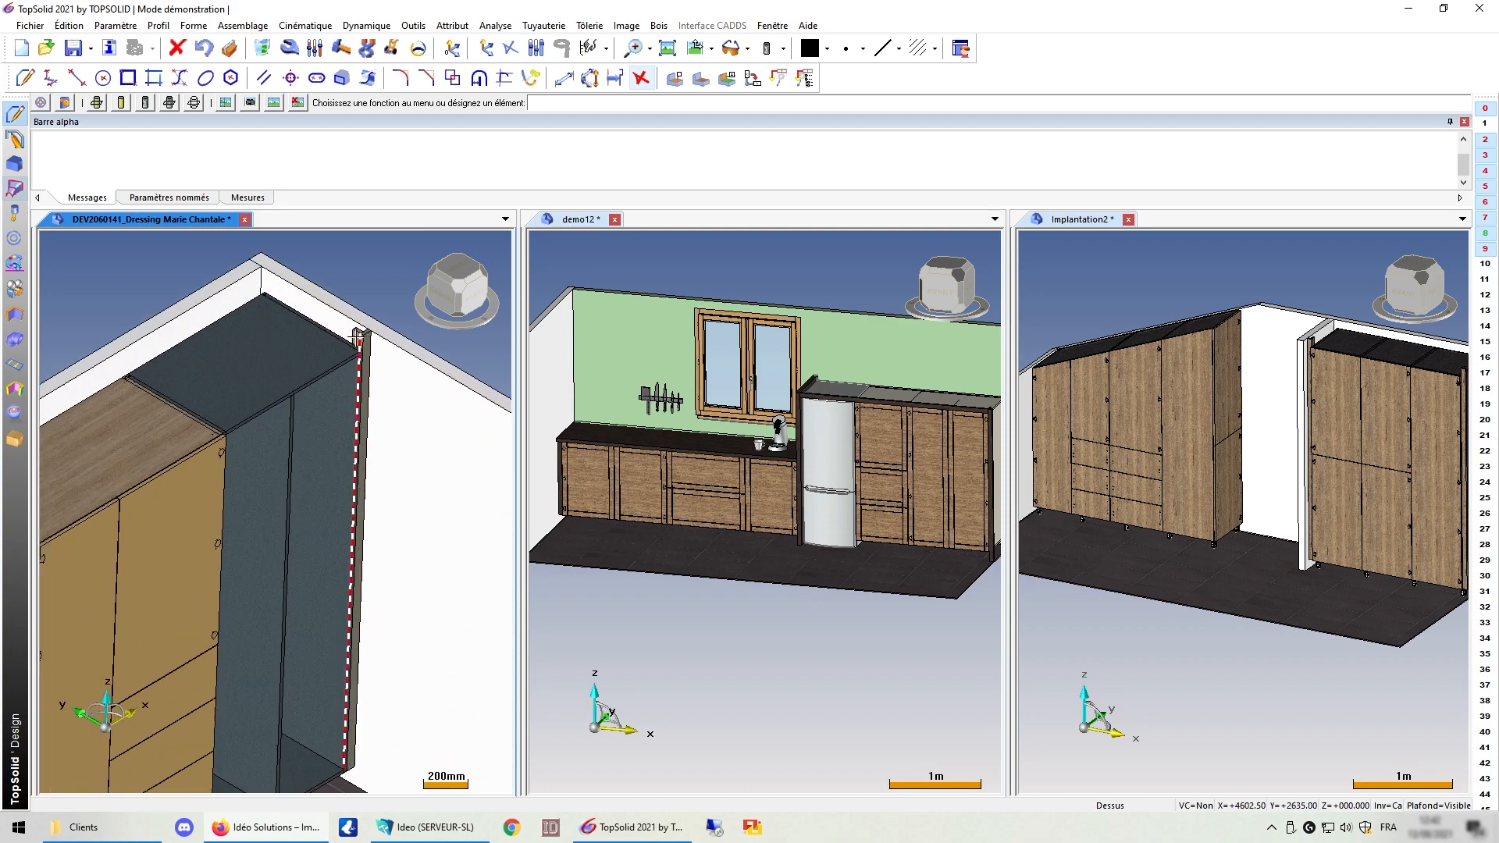
{"action": "scroll", "coordinate": [303, 389], "scroll_direction": "up", "scroll_amount": 4}
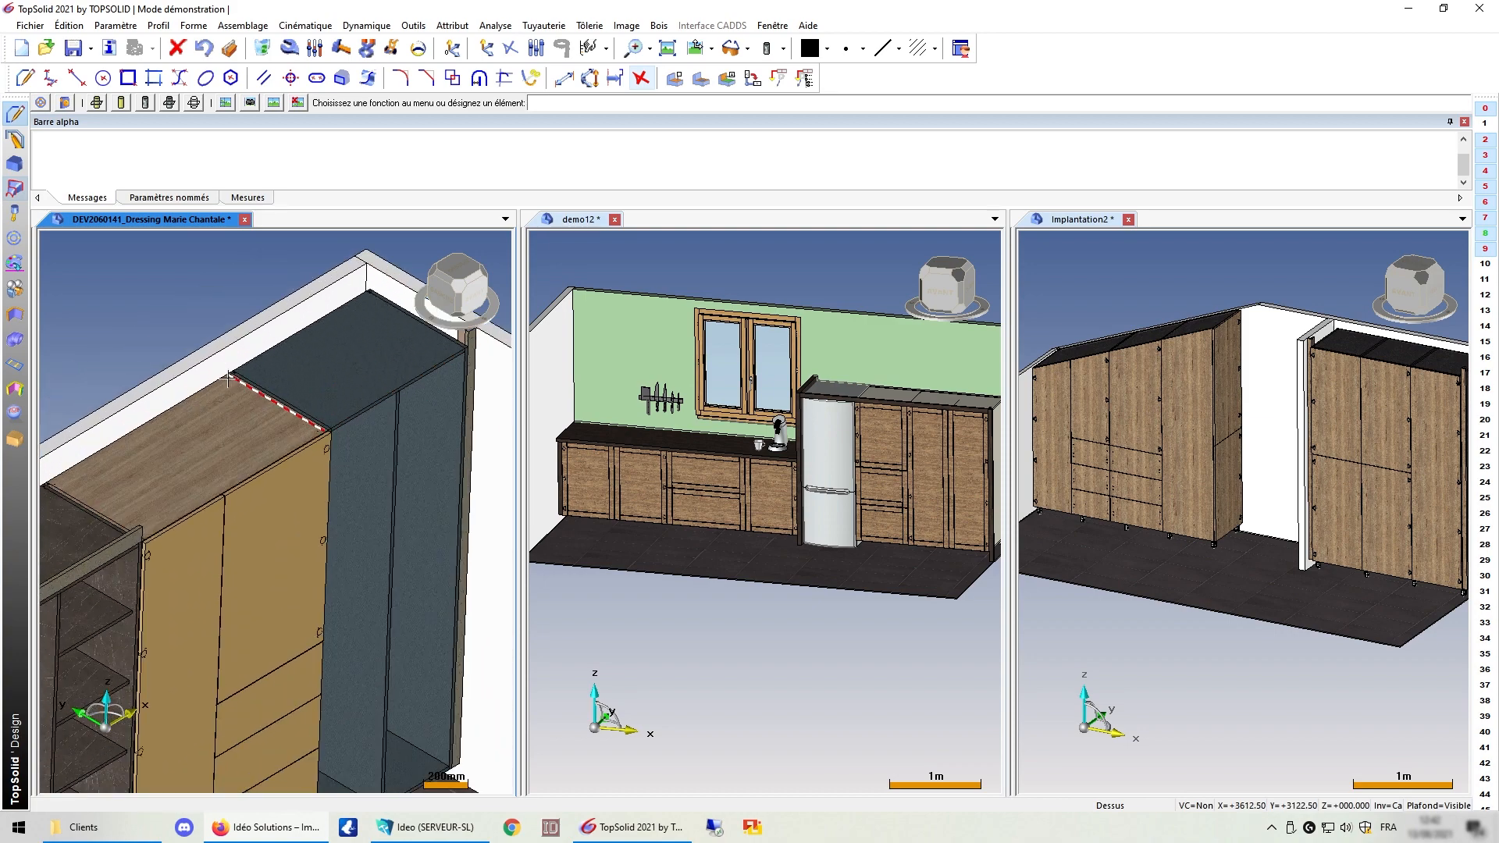
{"action": "scroll", "coordinate": [273, 372], "scroll_direction": "down", "scroll_amount": 2}
{"action": "scroll", "coordinate": [272, 371], "scroll_direction": "down", "scroll_amount": 5}
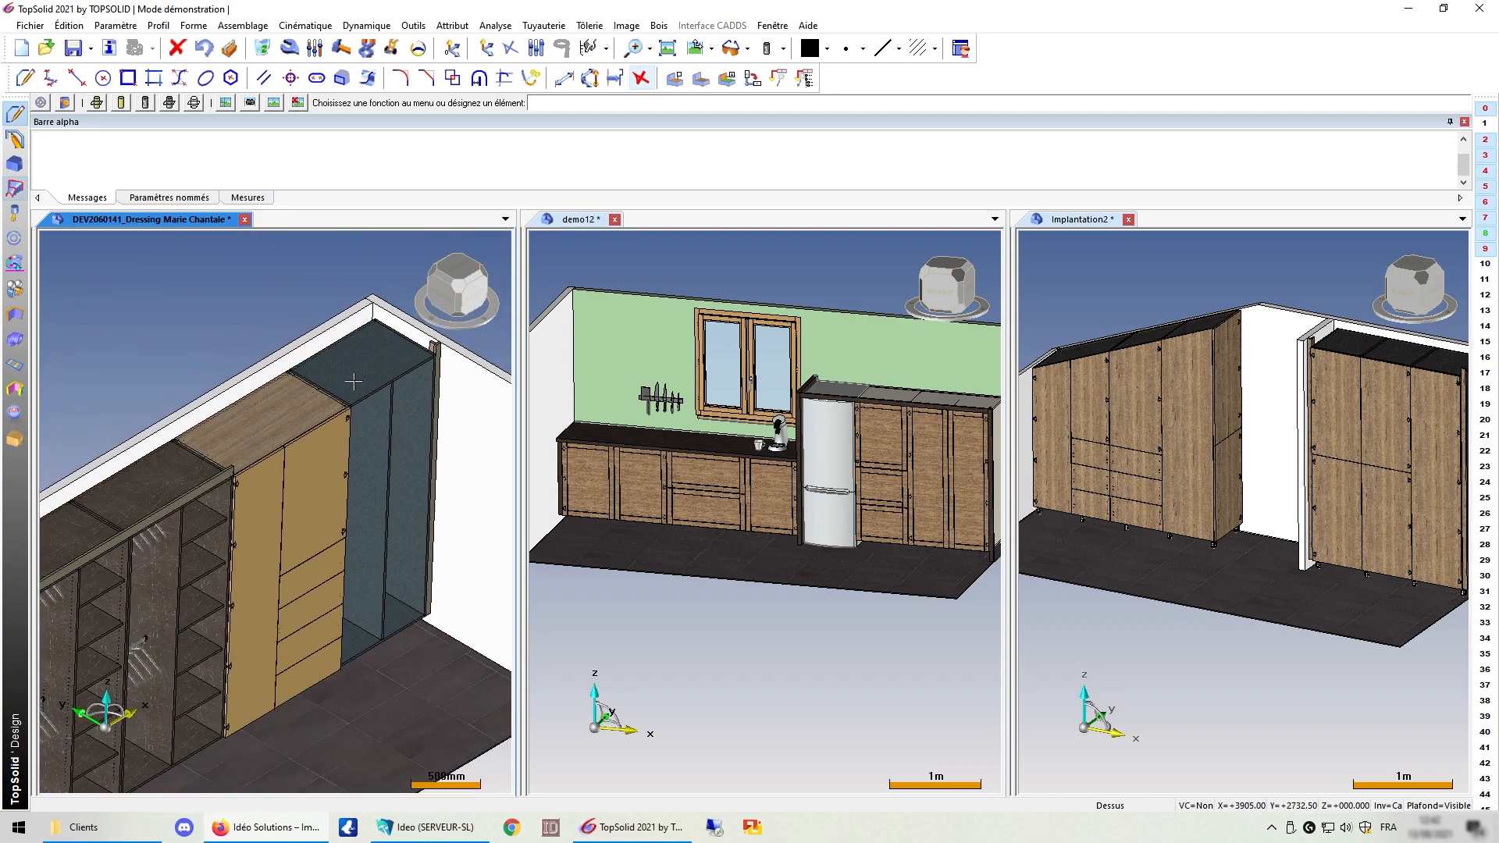
Step: Inspect the dressing's assembly tree down to the components of the Bloc_4xTiroir drawer block, then view the whole dressing from the front
{"action": "left_click", "coordinate": [37, 280]}
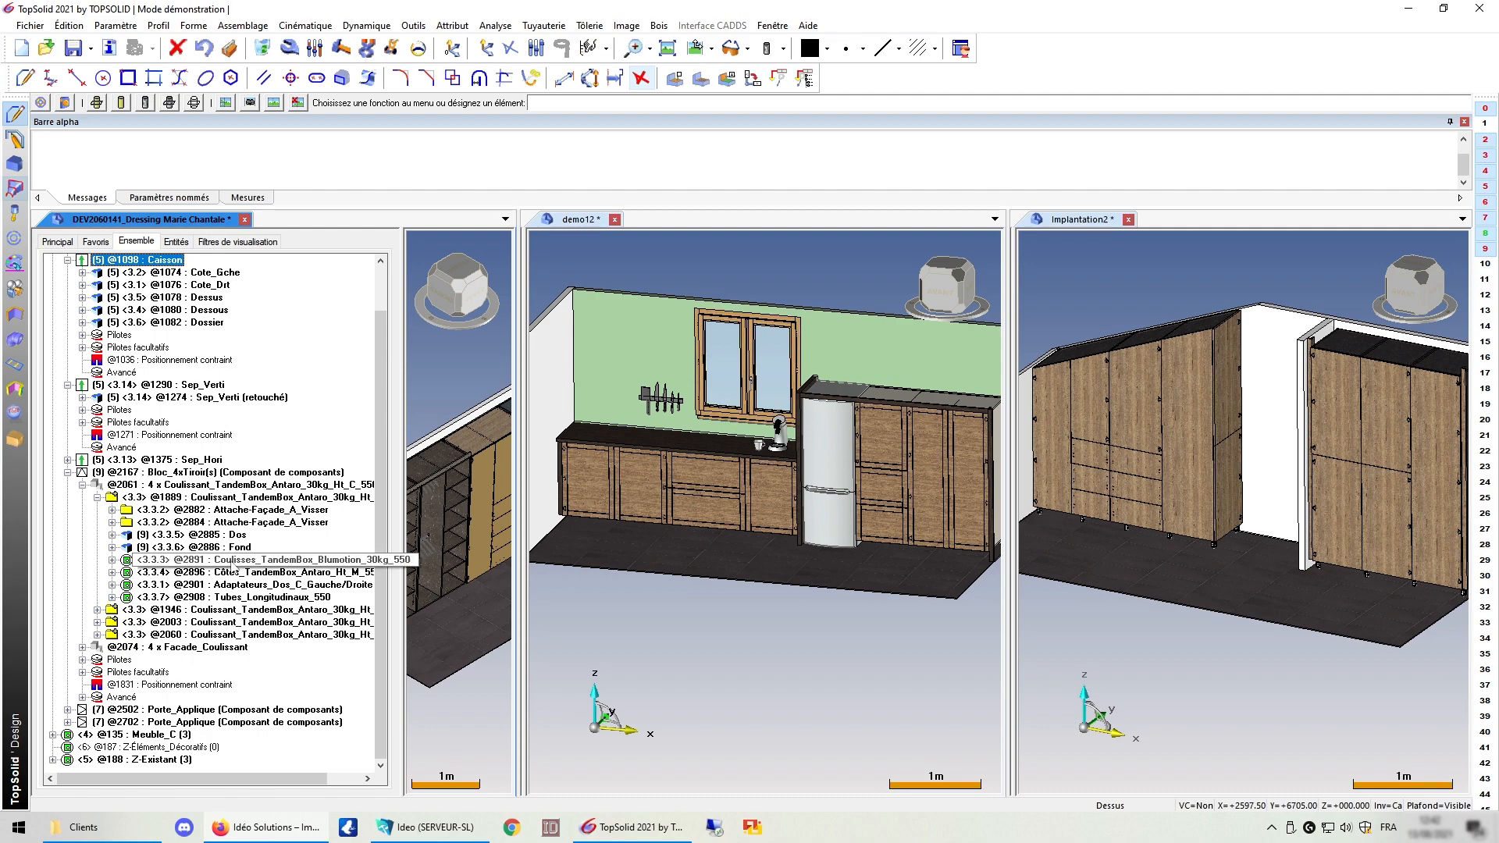
{"action": "middle_click_drag", "start_coordinate": [217, 425], "coordinate": [221, 375]}
{"action": "scroll", "coordinate": [200, 549], "scroll_direction": "up", "scroll_amount": 3}
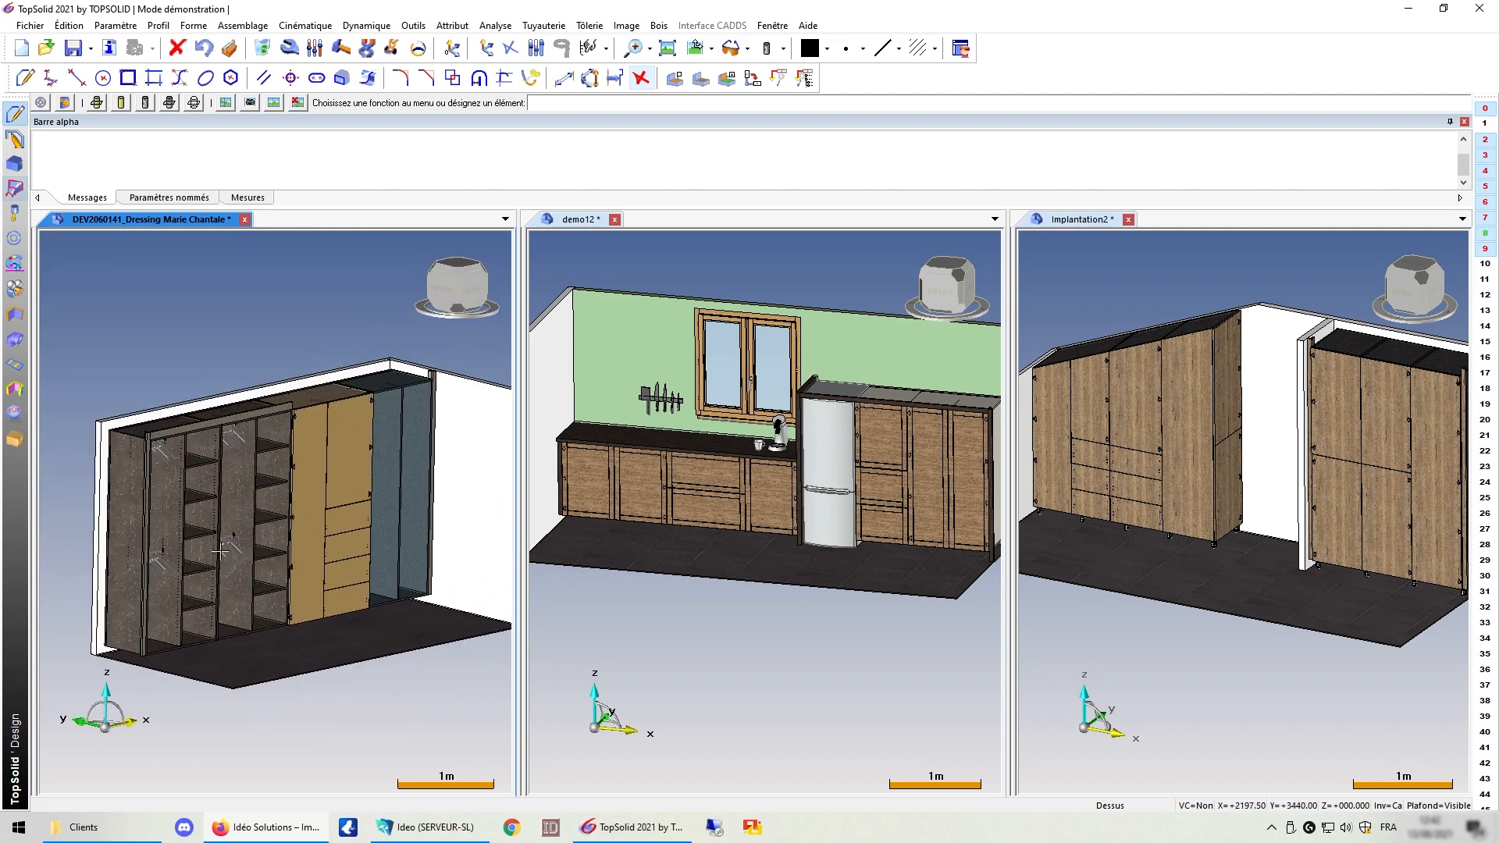
Step: Switch to the demo12 kitchen document and examine its base units, worktop, fridge housing and tall cabinets including their exposed side panel
{"action": "left_click", "coordinate": [671, 256]}
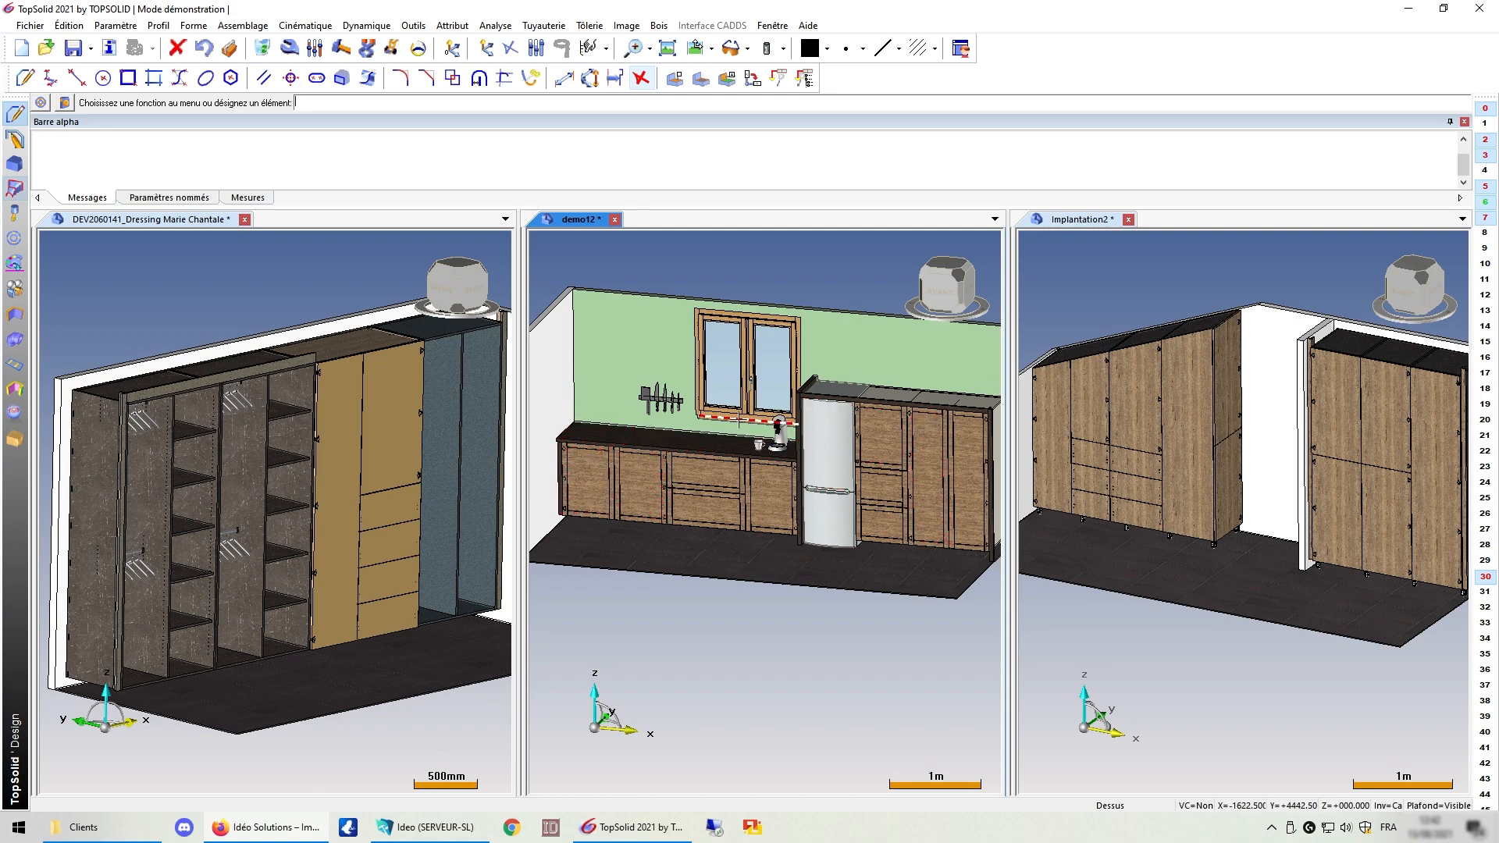
{"action": "scroll", "coordinate": [739, 421], "scroll_direction": "down", "scroll_amount": 1}
{"action": "scroll", "coordinate": [613, 409], "scroll_direction": "down", "scroll_amount": 3}
{"action": "scroll", "coordinate": [880, 416], "scroll_direction": "up", "scroll_amount": 5}
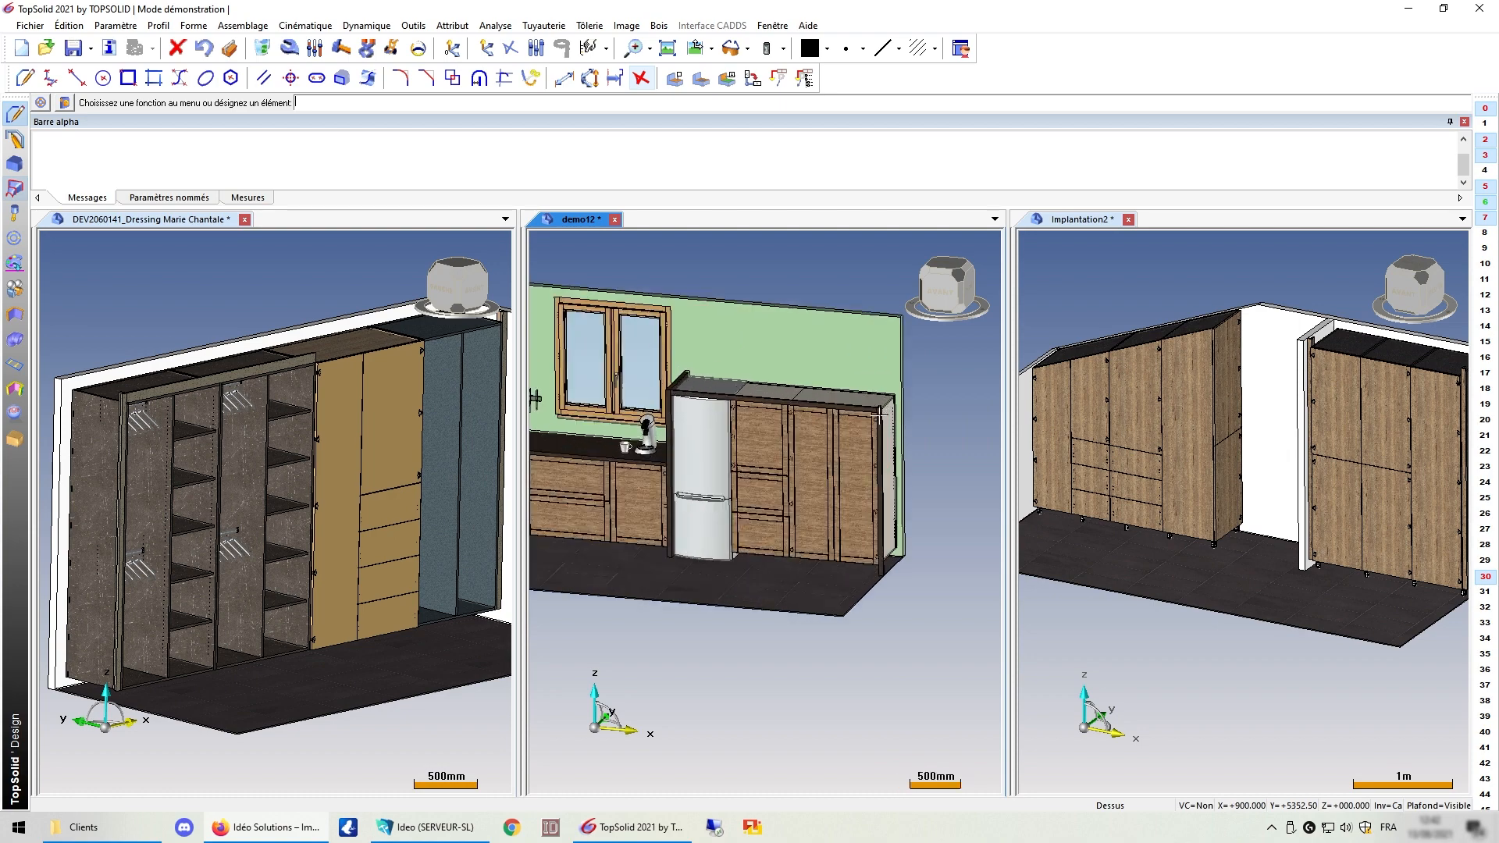
{"action": "scroll", "coordinate": [878, 417], "scroll_direction": "up", "scroll_amount": 5}
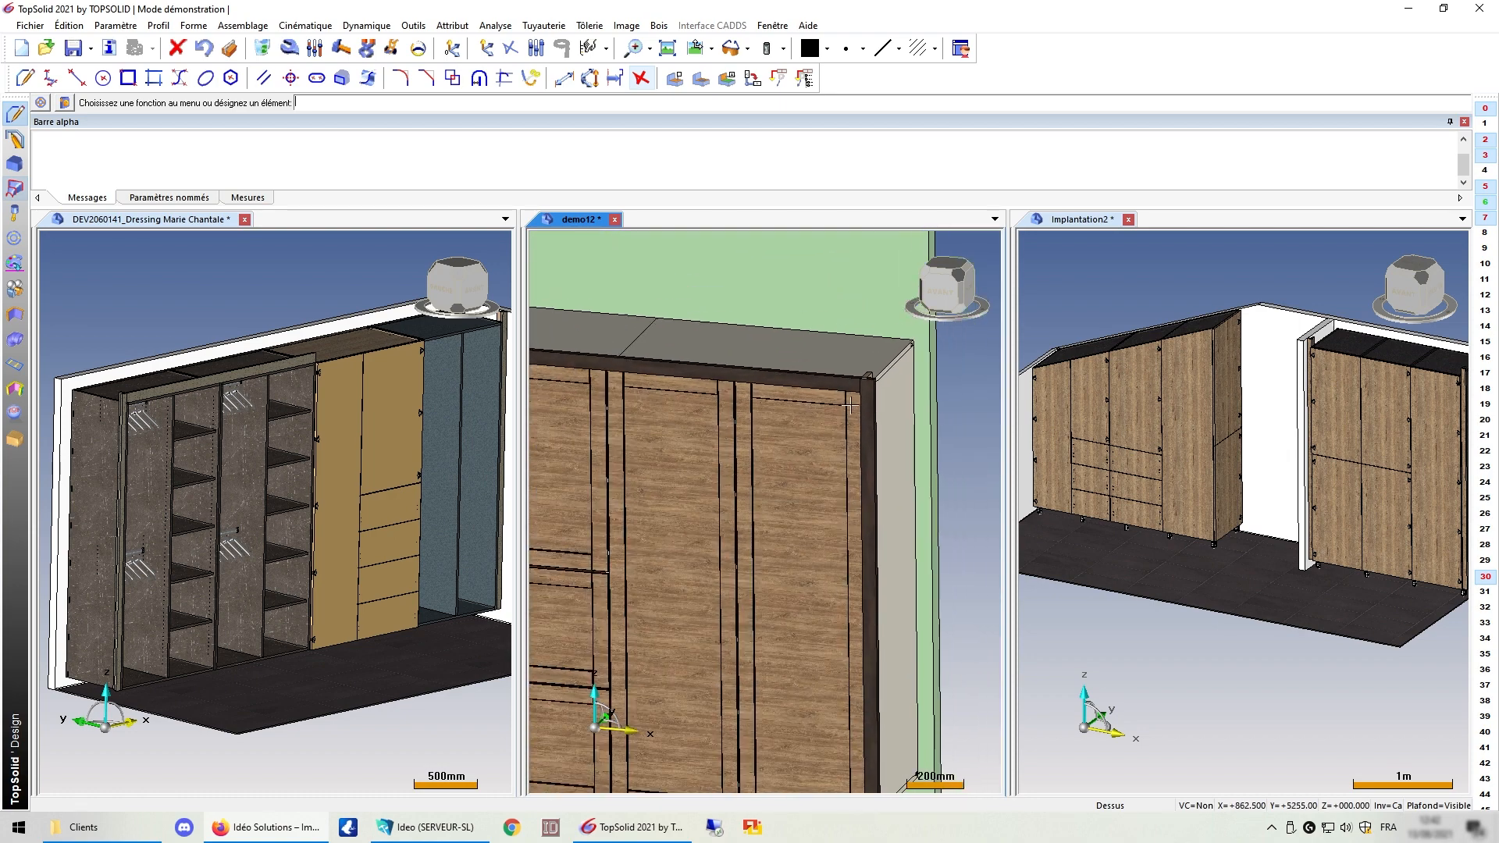
{"action": "scroll", "coordinate": [850, 405], "scroll_direction": "down", "scroll_amount": 6}
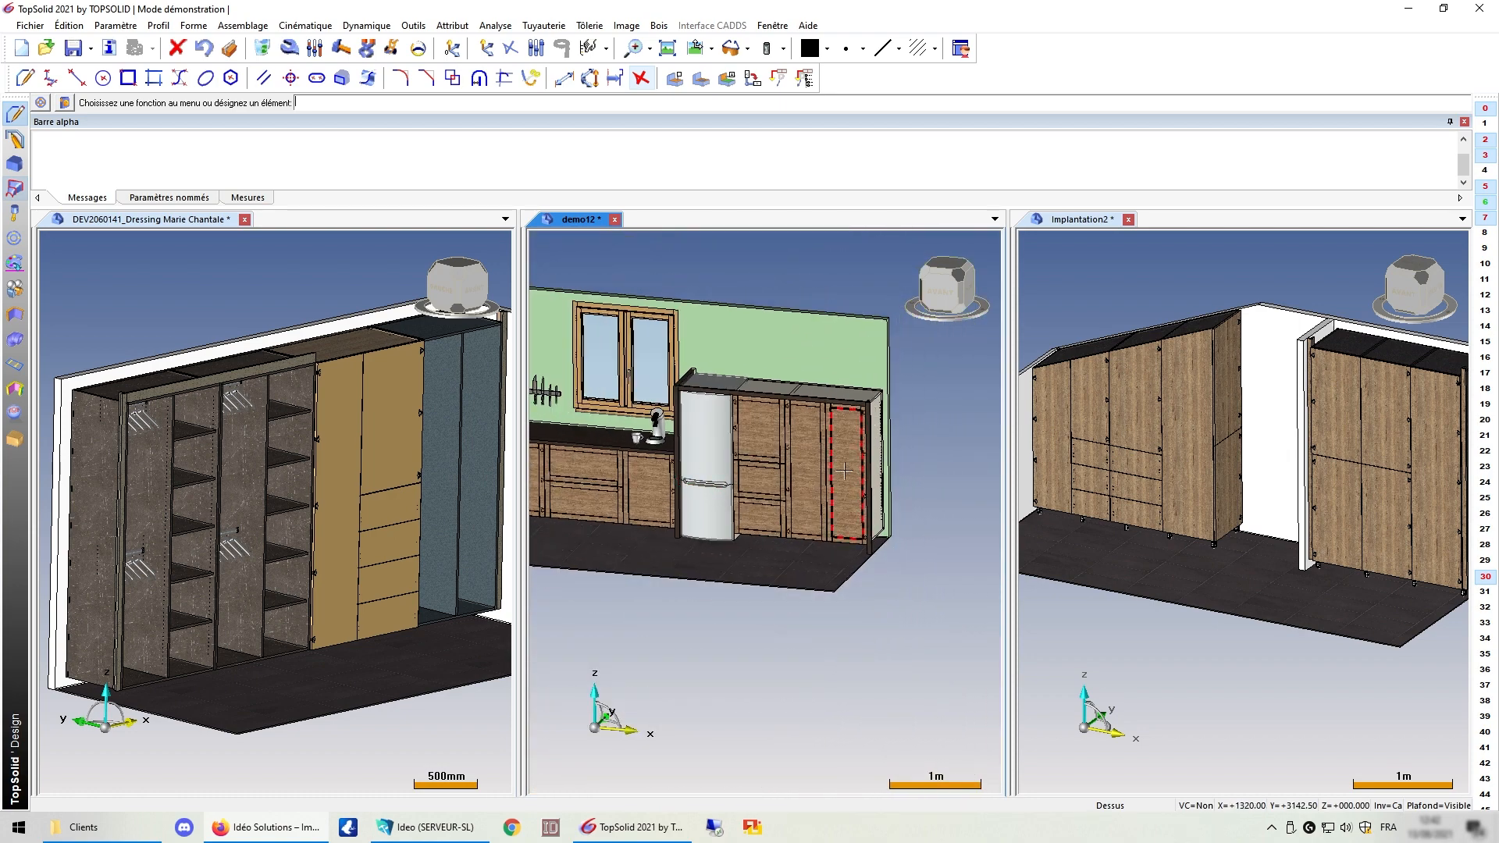
{"action": "scroll", "coordinate": [733, 462], "scroll_direction": "up", "scroll_amount": 4}
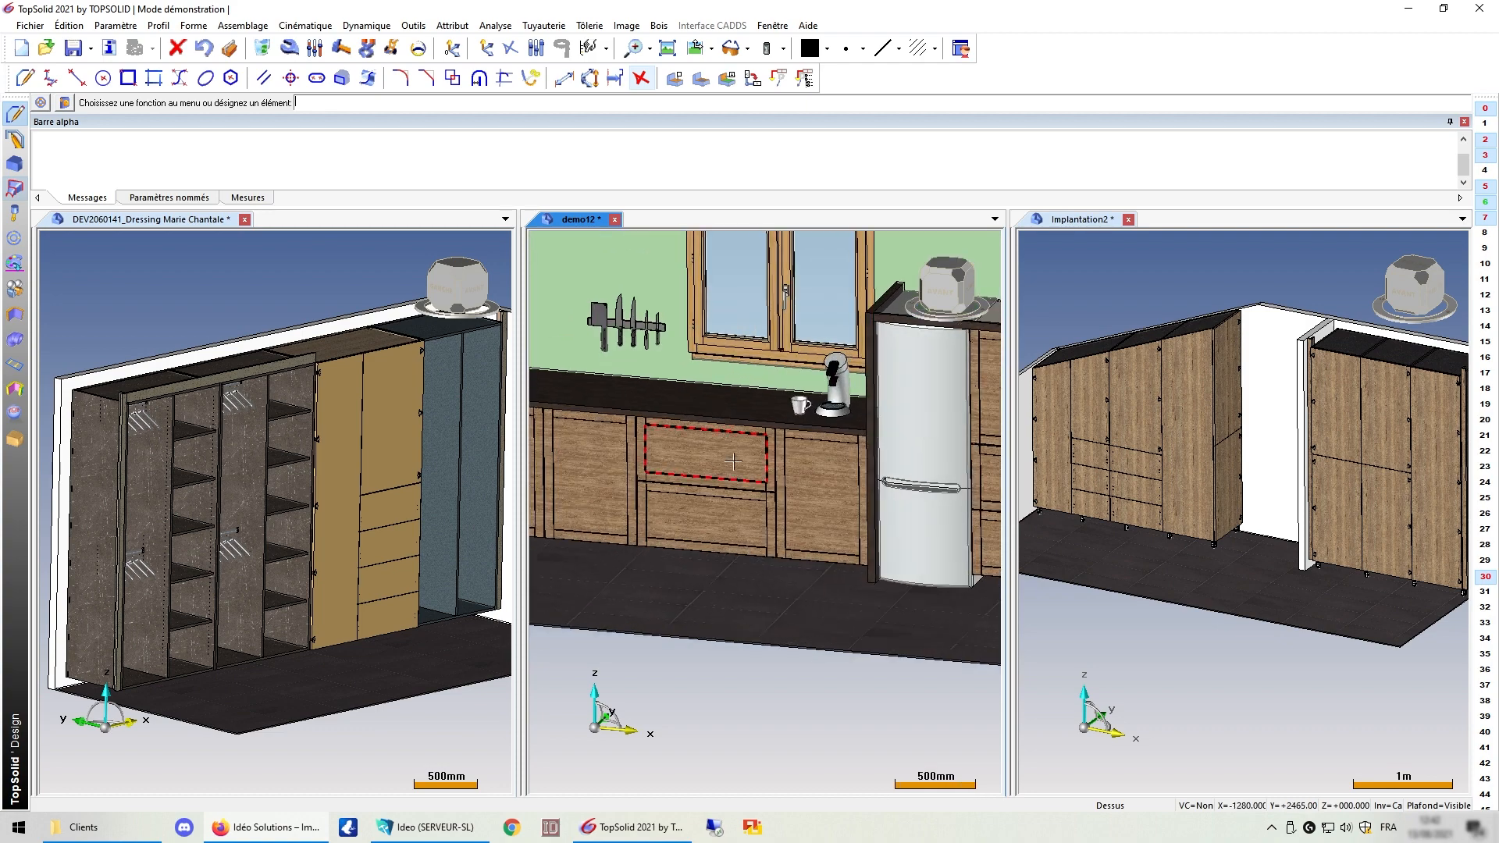
{"action": "scroll", "coordinate": [726, 439], "scroll_direction": "down", "scroll_amount": 3}
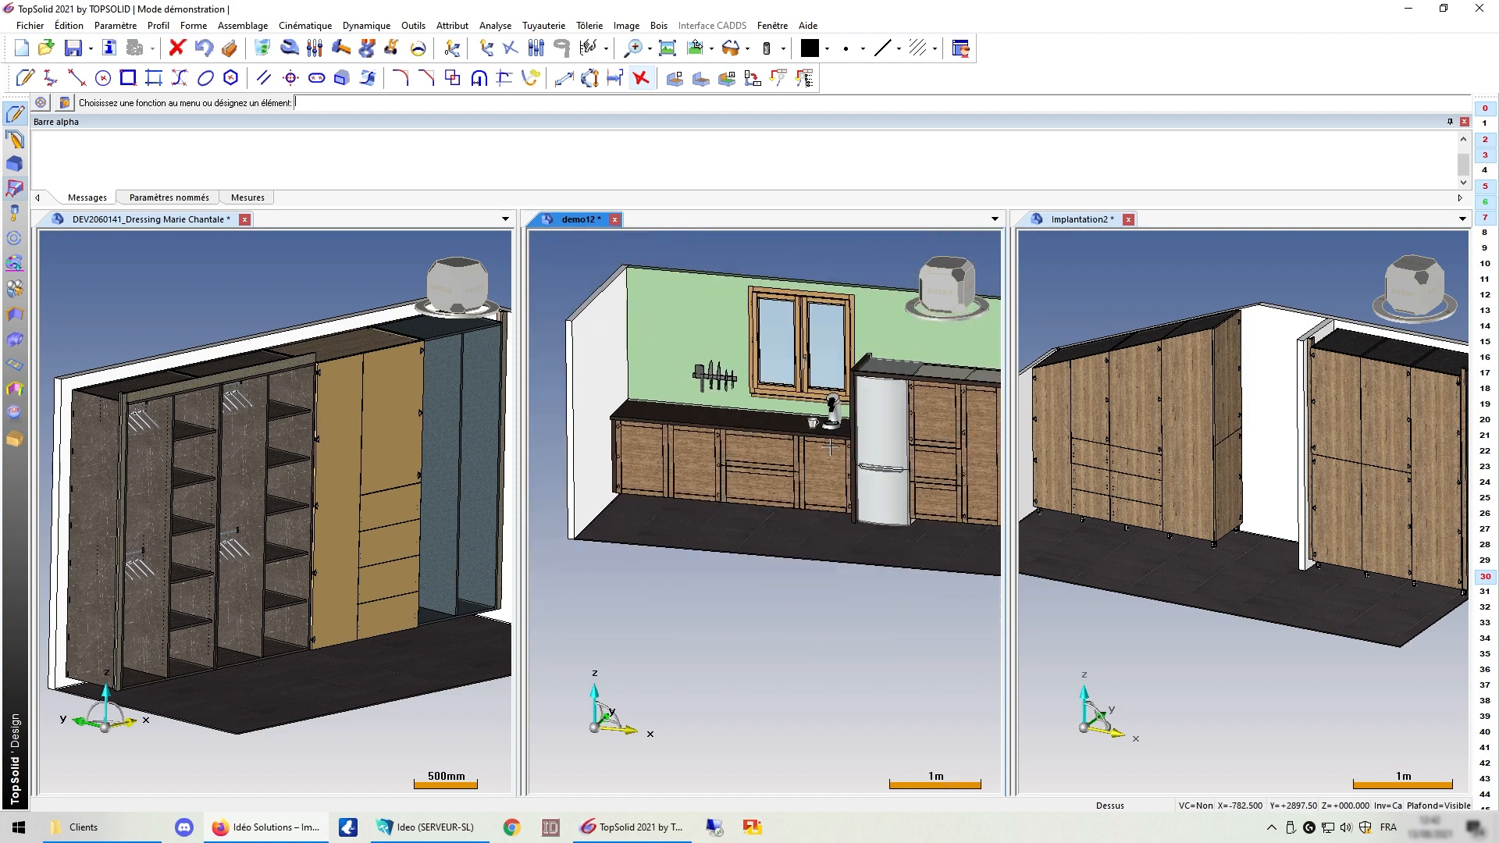
{"action": "scroll", "coordinate": [610, 494], "scroll_direction": "up", "scroll_amount": 5}
{"action": "scroll", "coordinate": [610, 493], "scroll_direction": "down", "scroll_amount": 4}
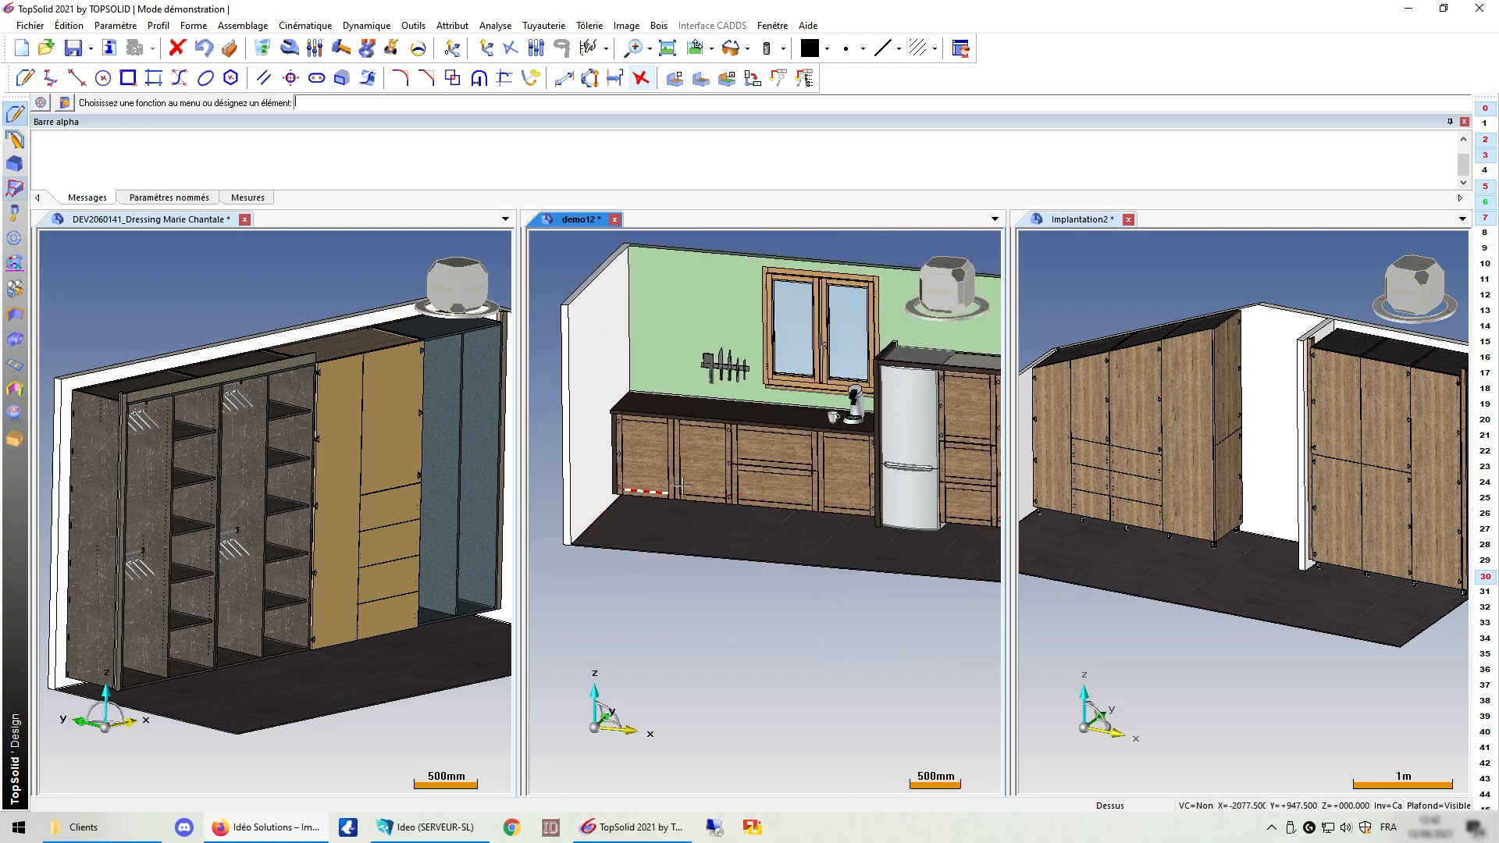
{"action": "scroll", "coordinate": [577, 436], "scroll_direction": "down", "scroll_amount": 1}
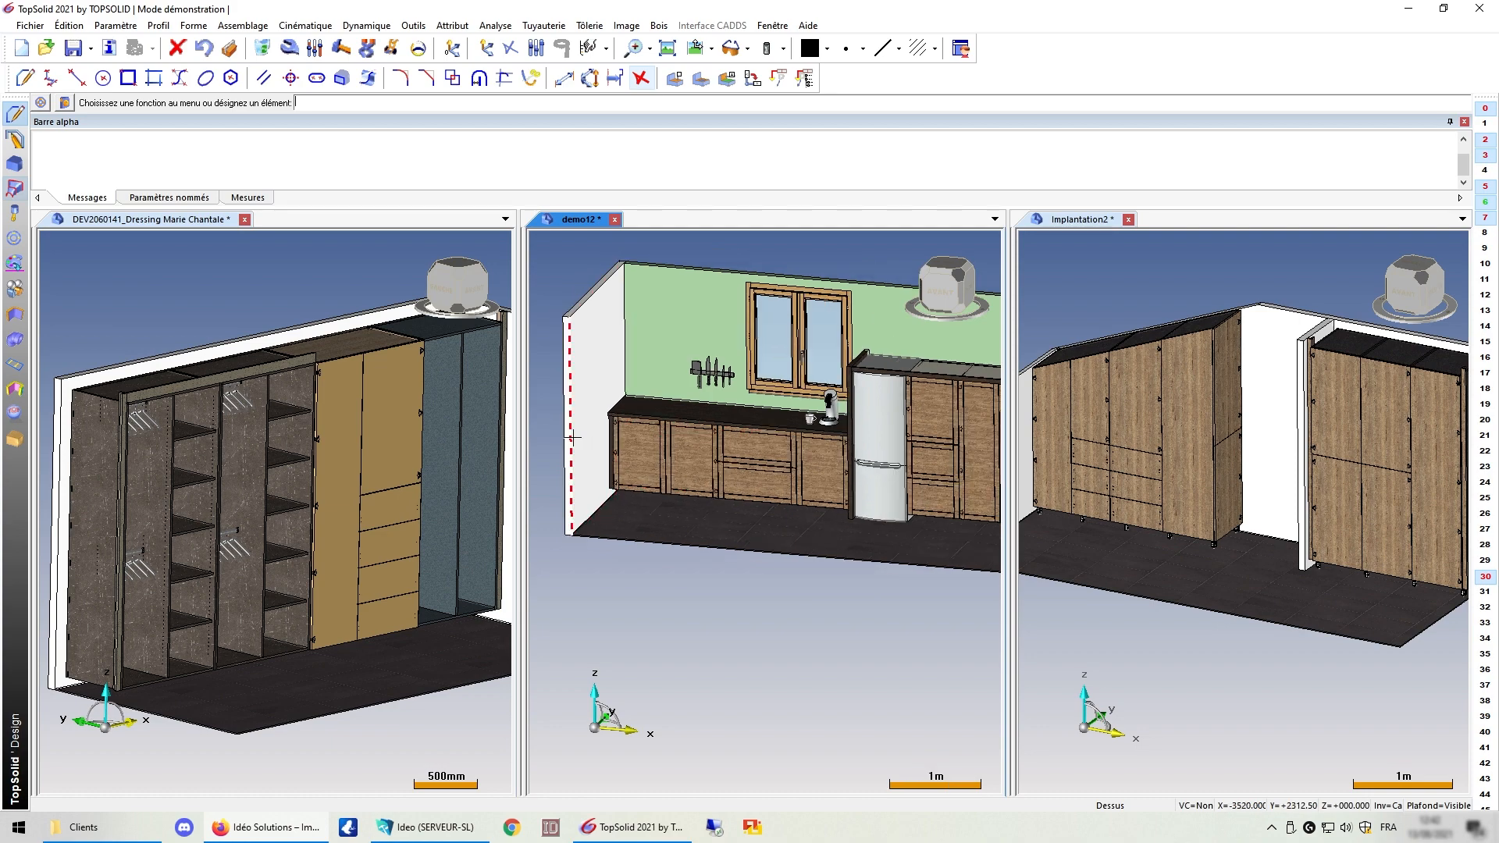
{"action": "scroll", "coordinate": [691, 453], "scroll_direction": "down", "scroll_amount": 2}
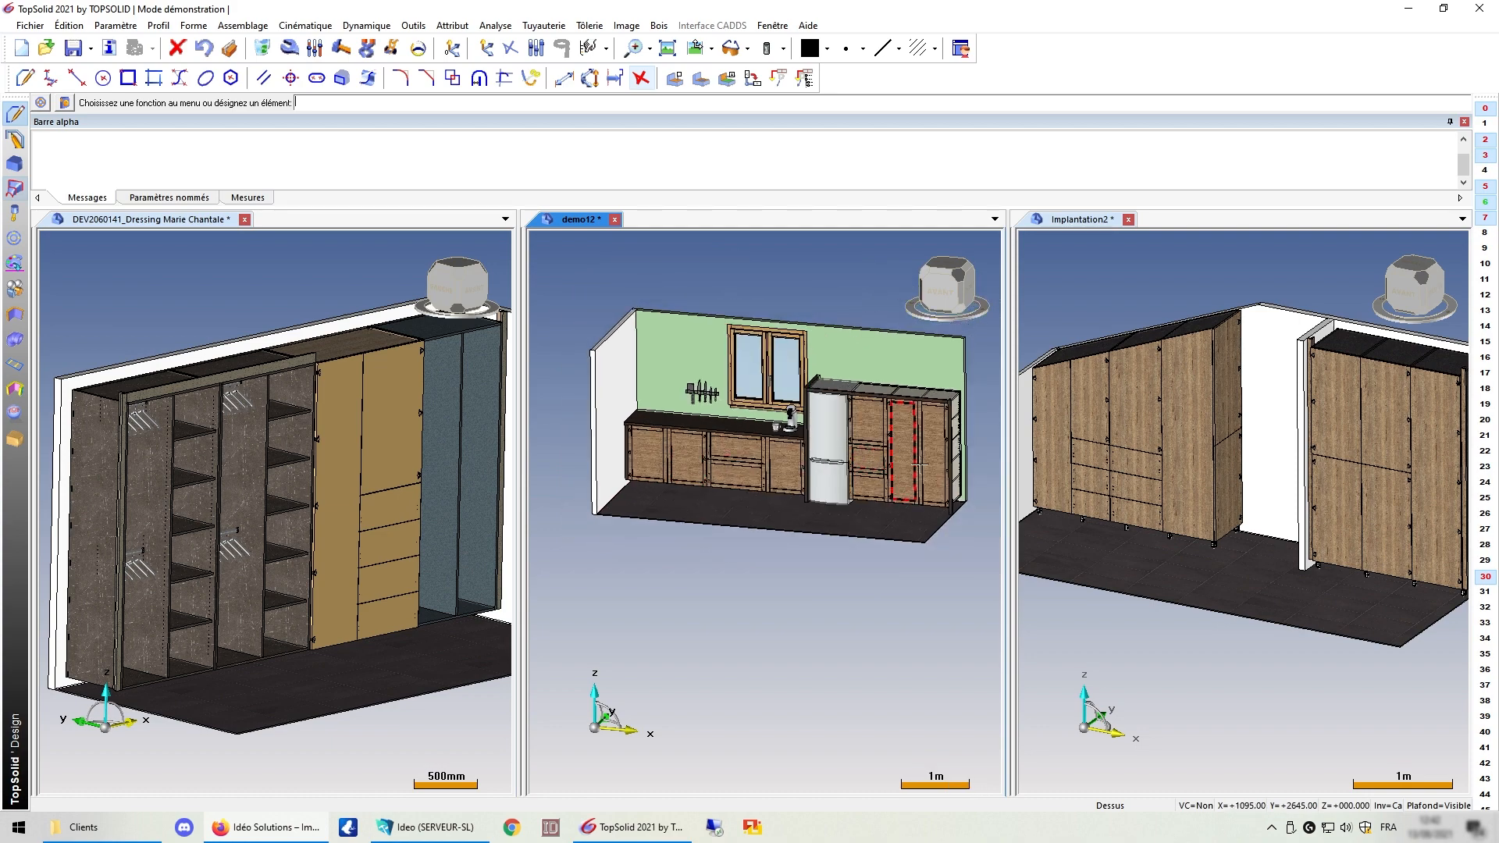
{"action": "scroll", "coordinate": [962, 390], "scroll_direction": "up", "scroll_amount": 5}
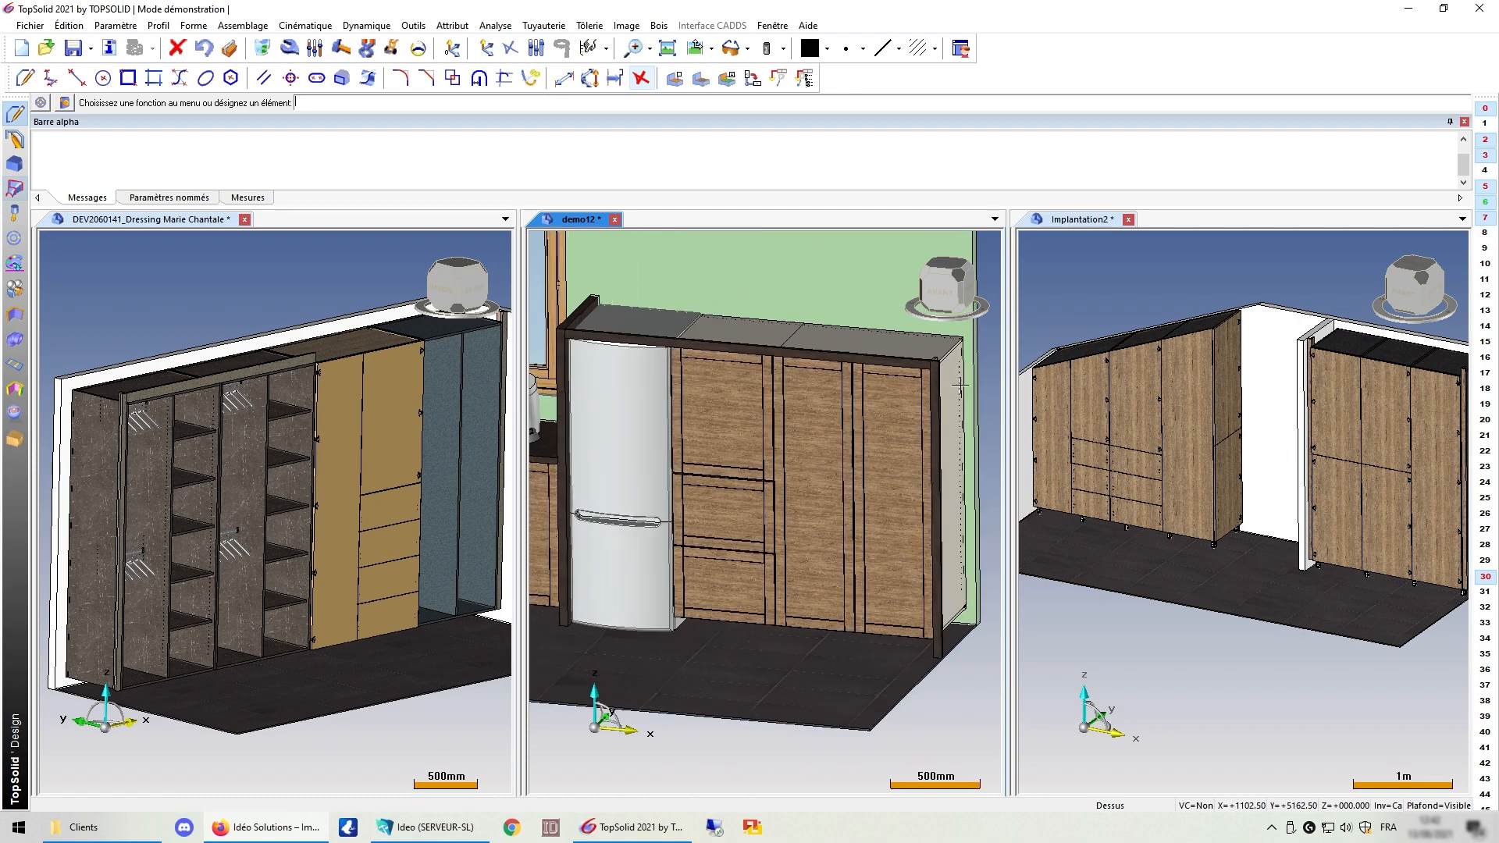
{"action": "scroll", "coordinate": [948, 390], "scroll_direction": "down", "scroll_amount": 1}
{"action": "scroll", "coordinate": [937, 406], "scroll_direction": "down", "scroll_amount": 2}
Step: Switch to the Implantation2 document and examine the sloped-top wardrobe and the separate cupboard behind the partition wall
{"action": "left_click", "coordinate": [1095, 291]}
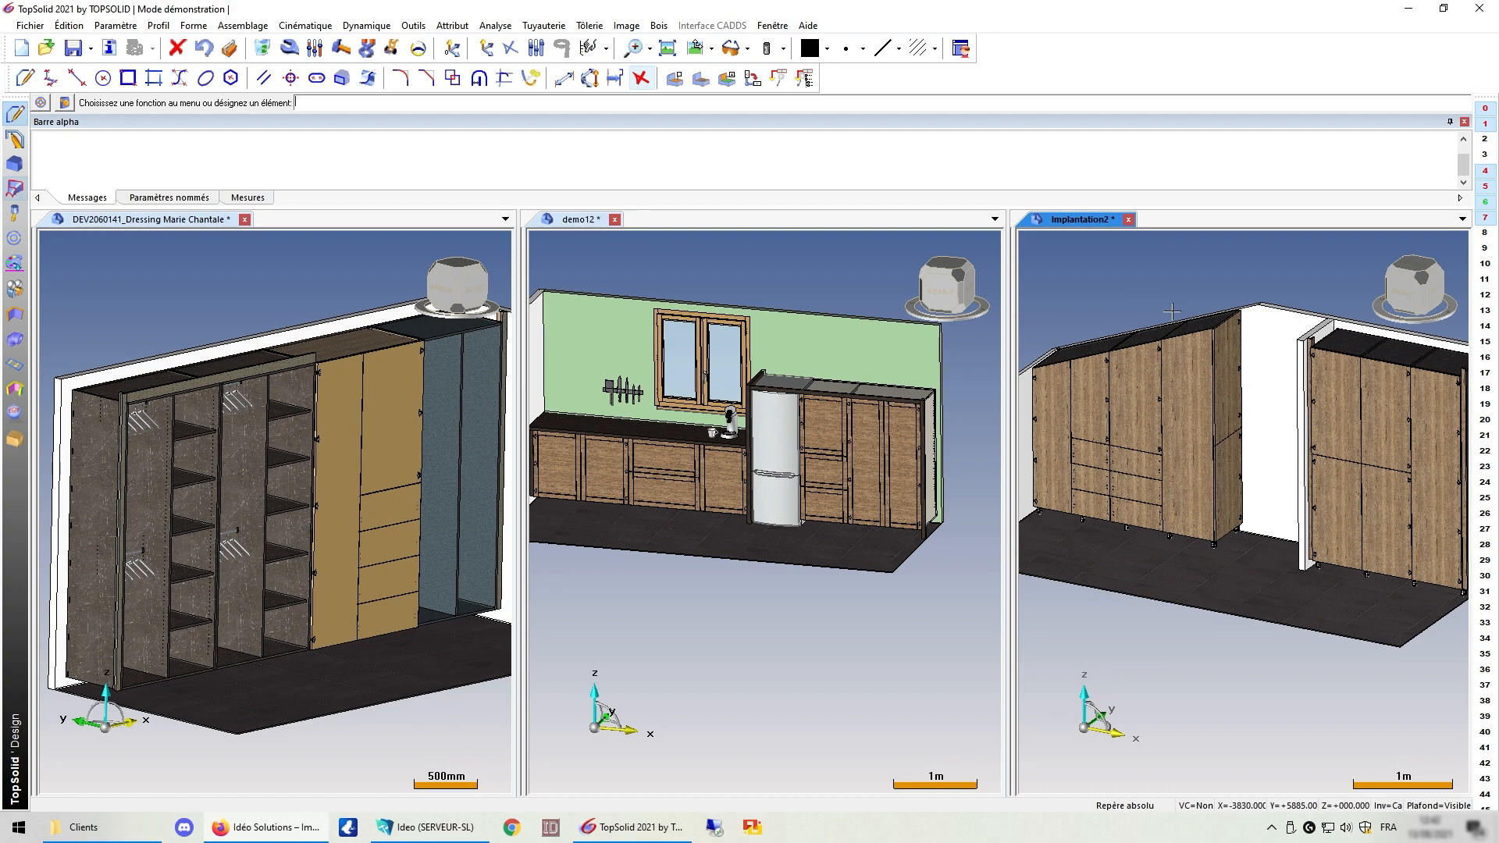
{"action": "scroll", "coordinate": [1171, 312], "scroll_direction": "down", "scroll_amount": 2}
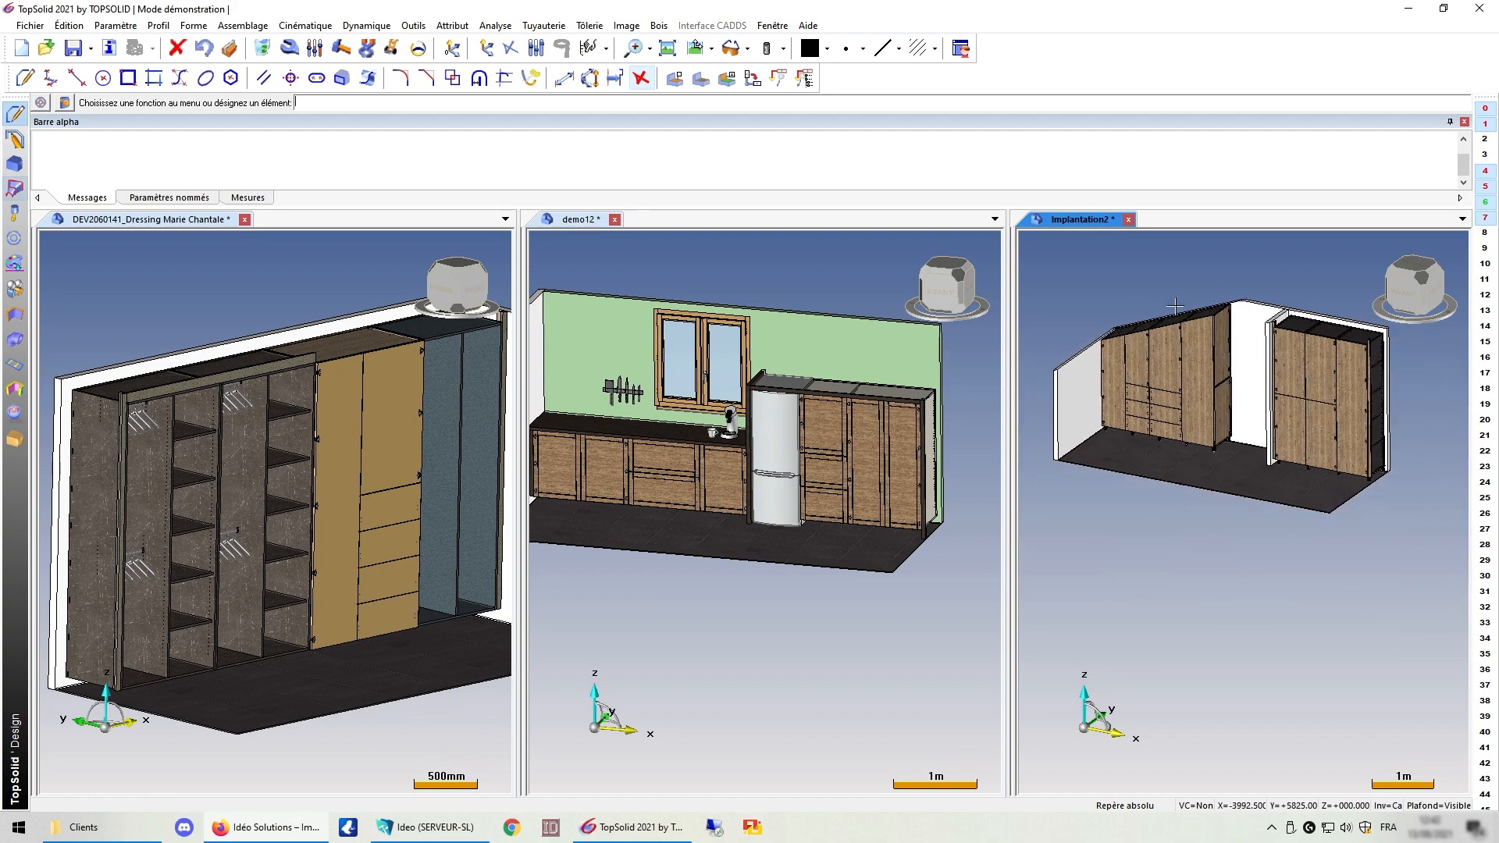
{"action": "scroll", "coordinate": [1167, 320], "scroll_direction": "up", "scroll_amount": 3}
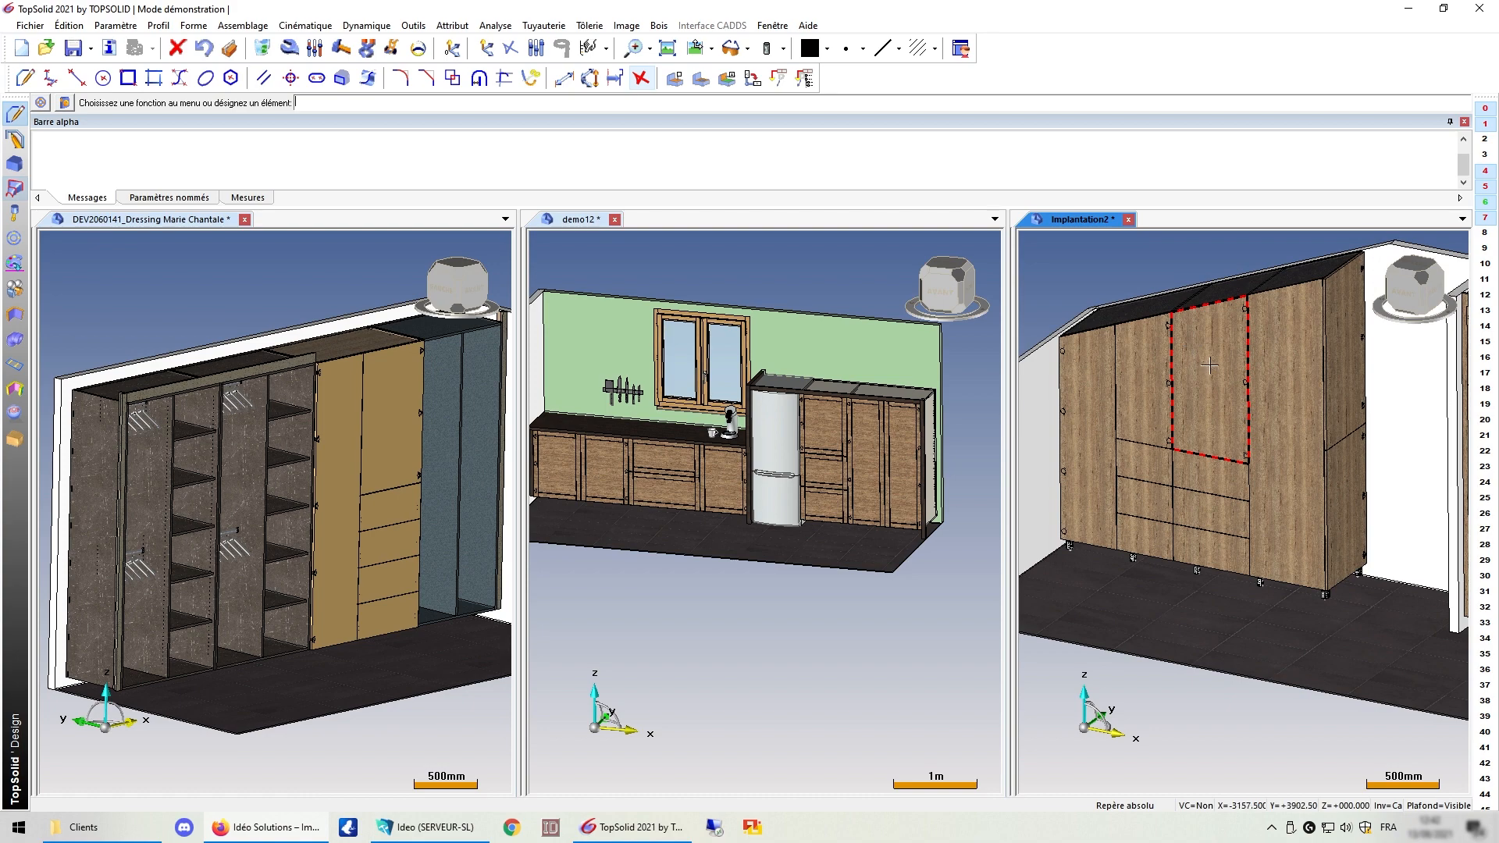
{"action": "scroll", "coordinate": [1208, 340], "scroll_direction": "down", "scroll_amount": 2}
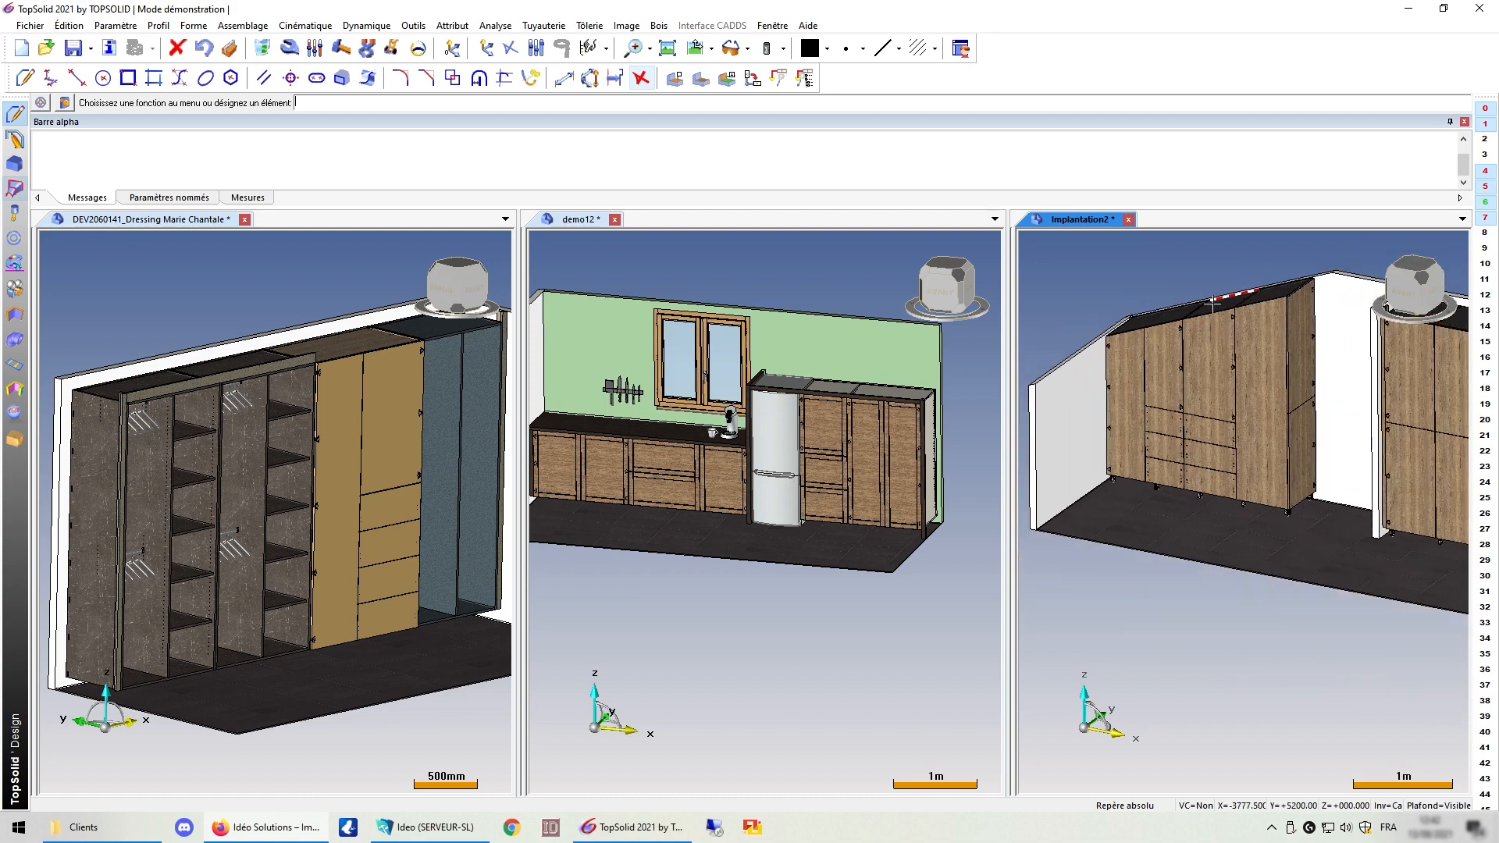
{"action": "mouse_move", "coordinate": [1244, 380]}
{"action": "middle_mouse_down"}
{"action": "mouse_move", "coordinate": [1171, 376]}
{"action": "mouse_move", "coordinate": [1239, 372]}
{"action": "middle_mouse_up"}
{"action": "scroll", "coordinate": [1229, 347], "scroll_direction": "down", "scroll_amount": 3}
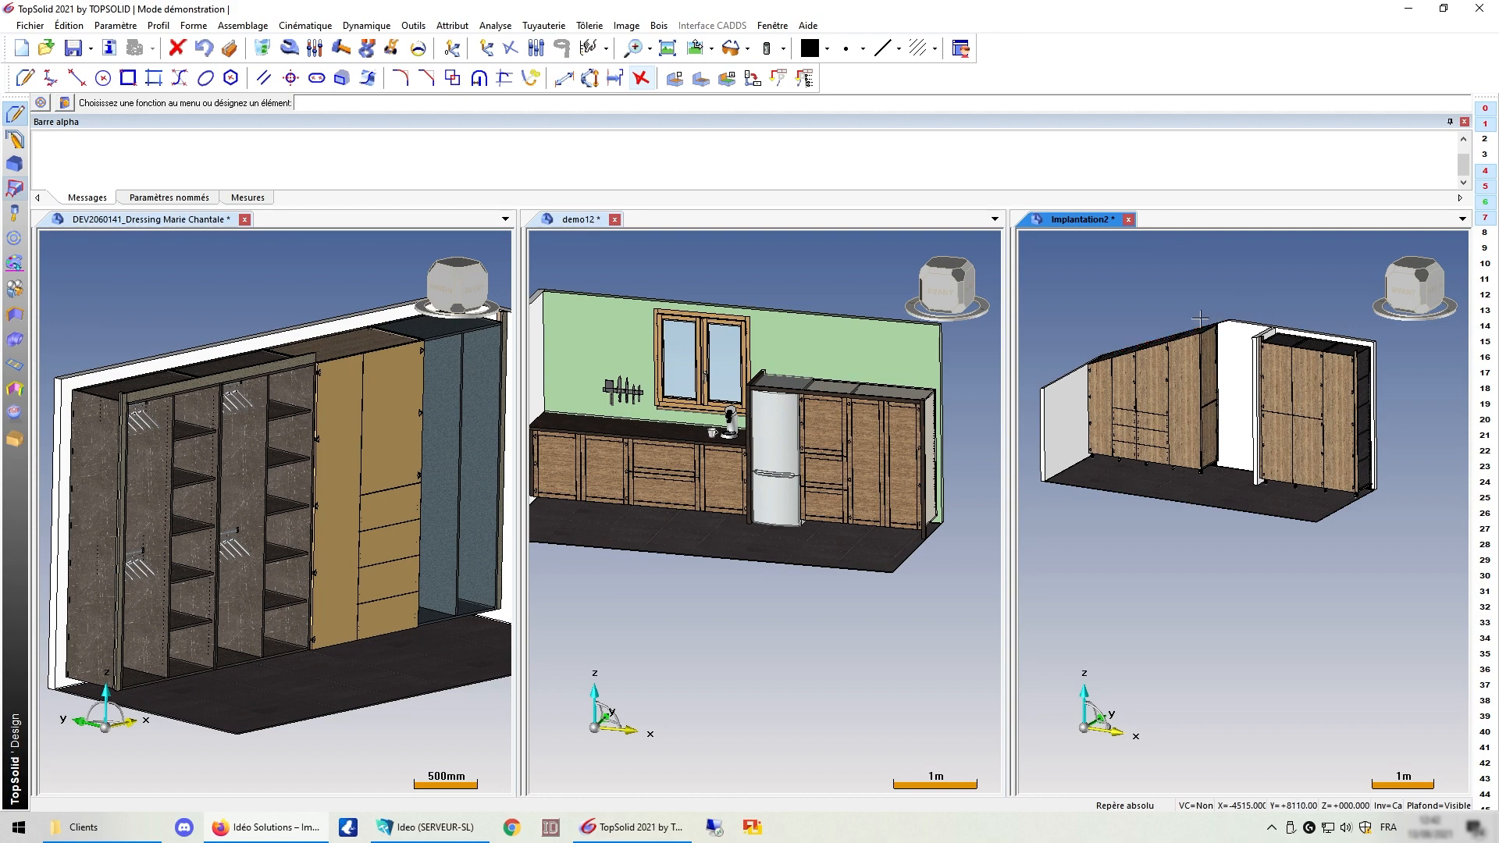
{"action": "scroll", "coordinate": [1235, 314], "scroll_direction": "up", "scroll_amount": 2}
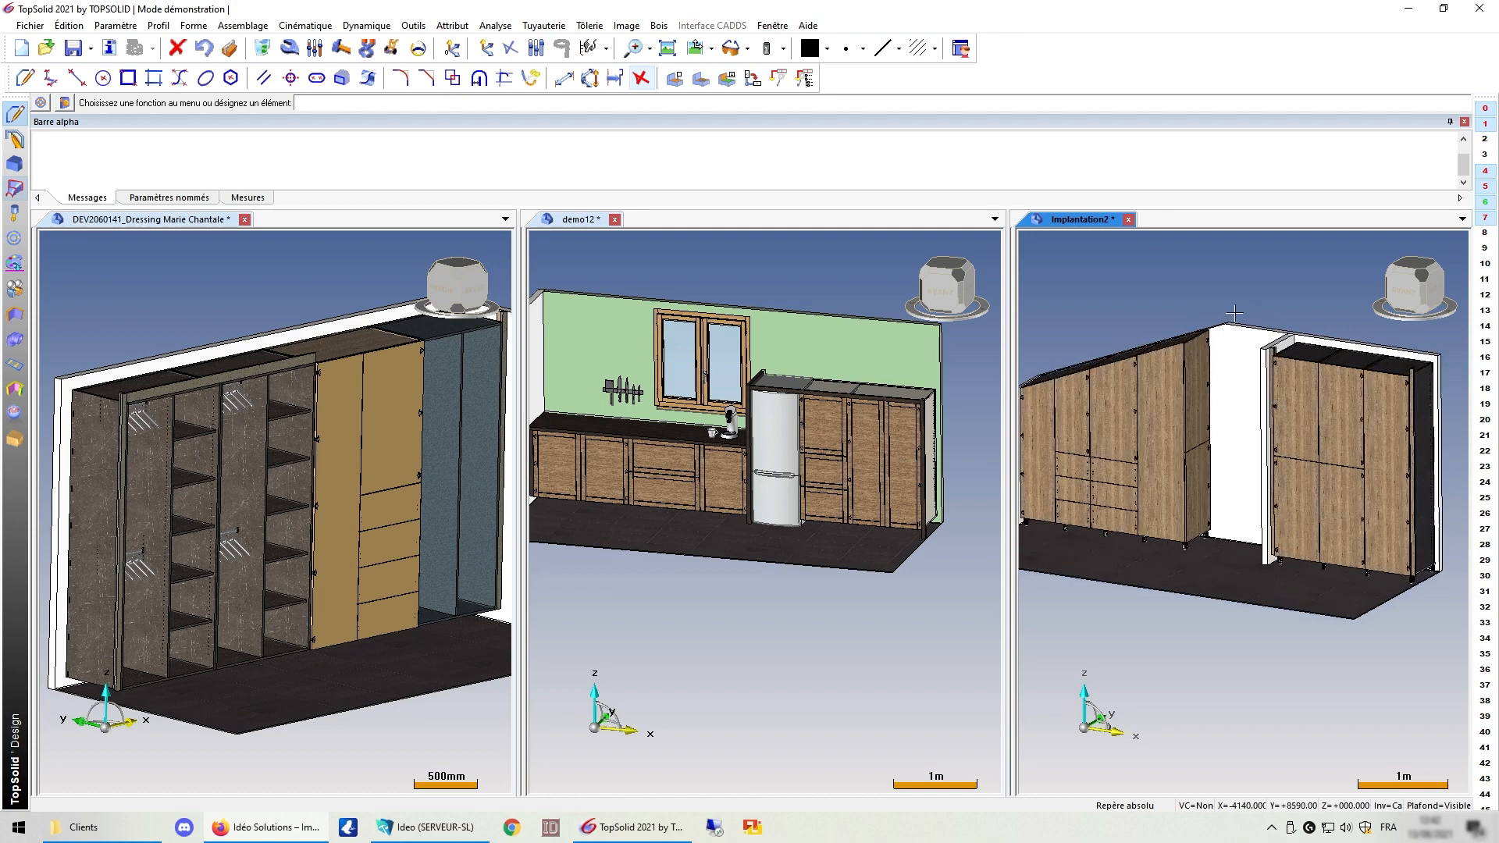
{"action": "scroll", "coordinate": [1324, 328], "scroll_direction": "down", "scroll_amount": 2}
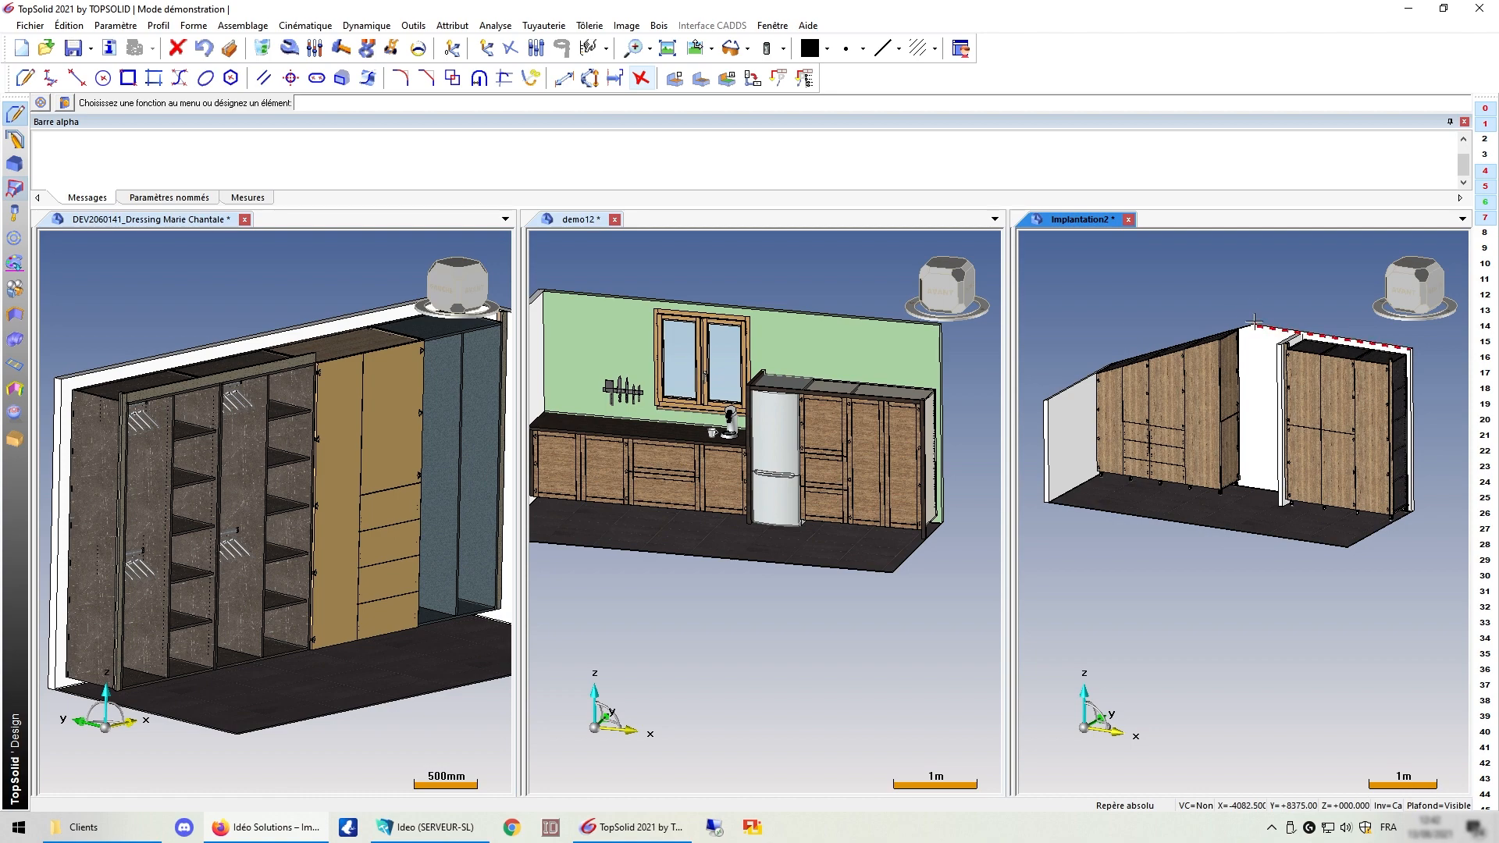
{"action": "scroll", "coordinate": [1168, 337], "scroll_direction": "up", "scroll_amount": 2}
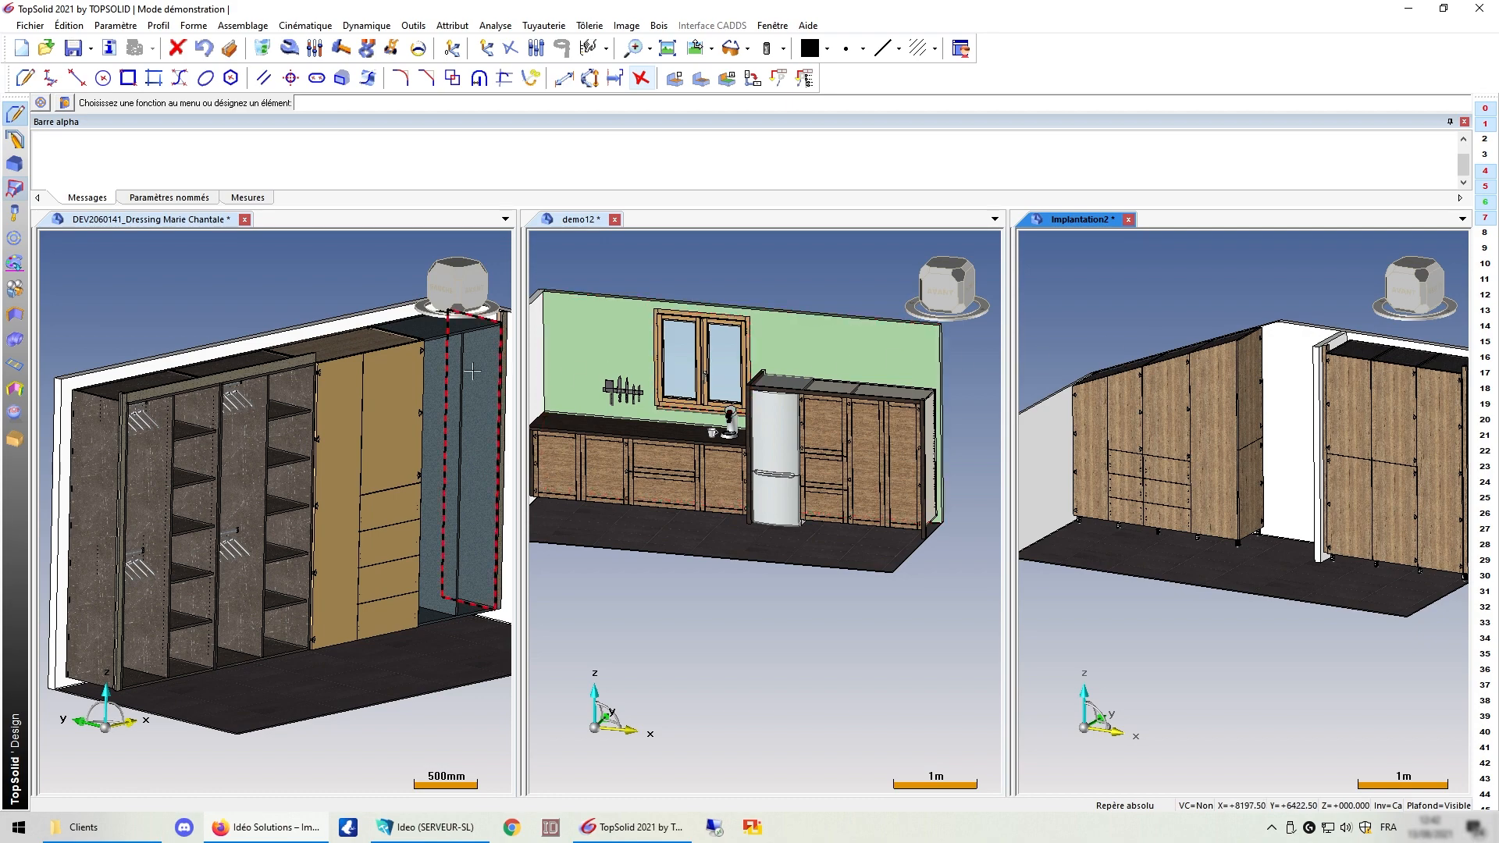
Step: Examine the dressing's drawer fronts, shelves and the joint between the top and side panels at its upper corner
{"action": "scroll", "coordinate": [359, 384], "scroll_direction": "down", "scroll_amount": 2}
{"action": "scroll", "coordinate": [359, 384], "scroll_direction": "up", "scroll_amount": 3}
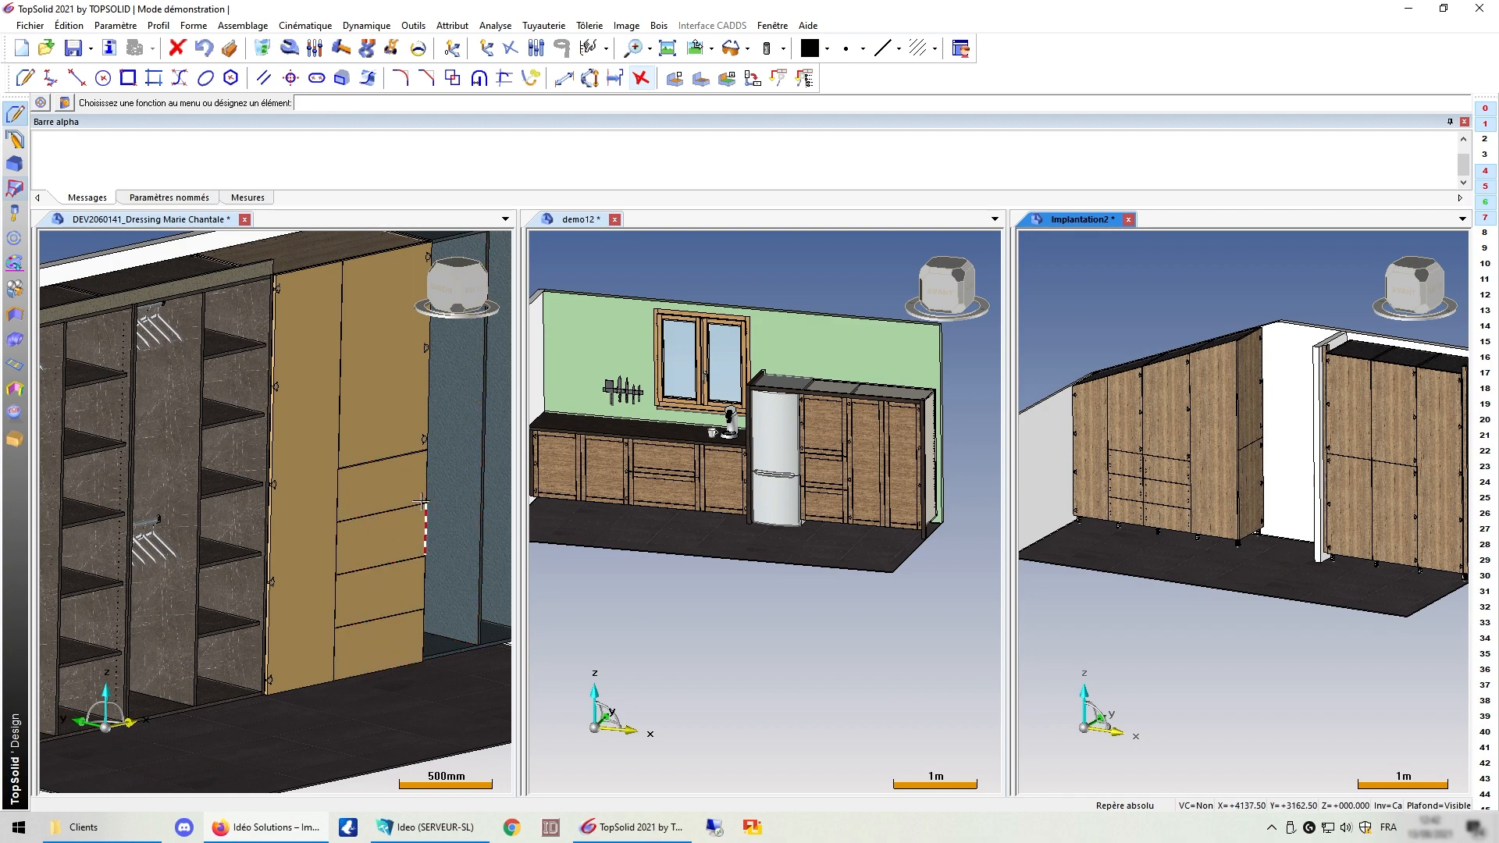
{"action": "scroll", "coordinate": [432, 490], "scroll_direction": "down", "scroll_amount": 1}
{"action": "scroll", "coordinate": [432, 491], "scroll_direction": "down", "scroll_amount": 1}
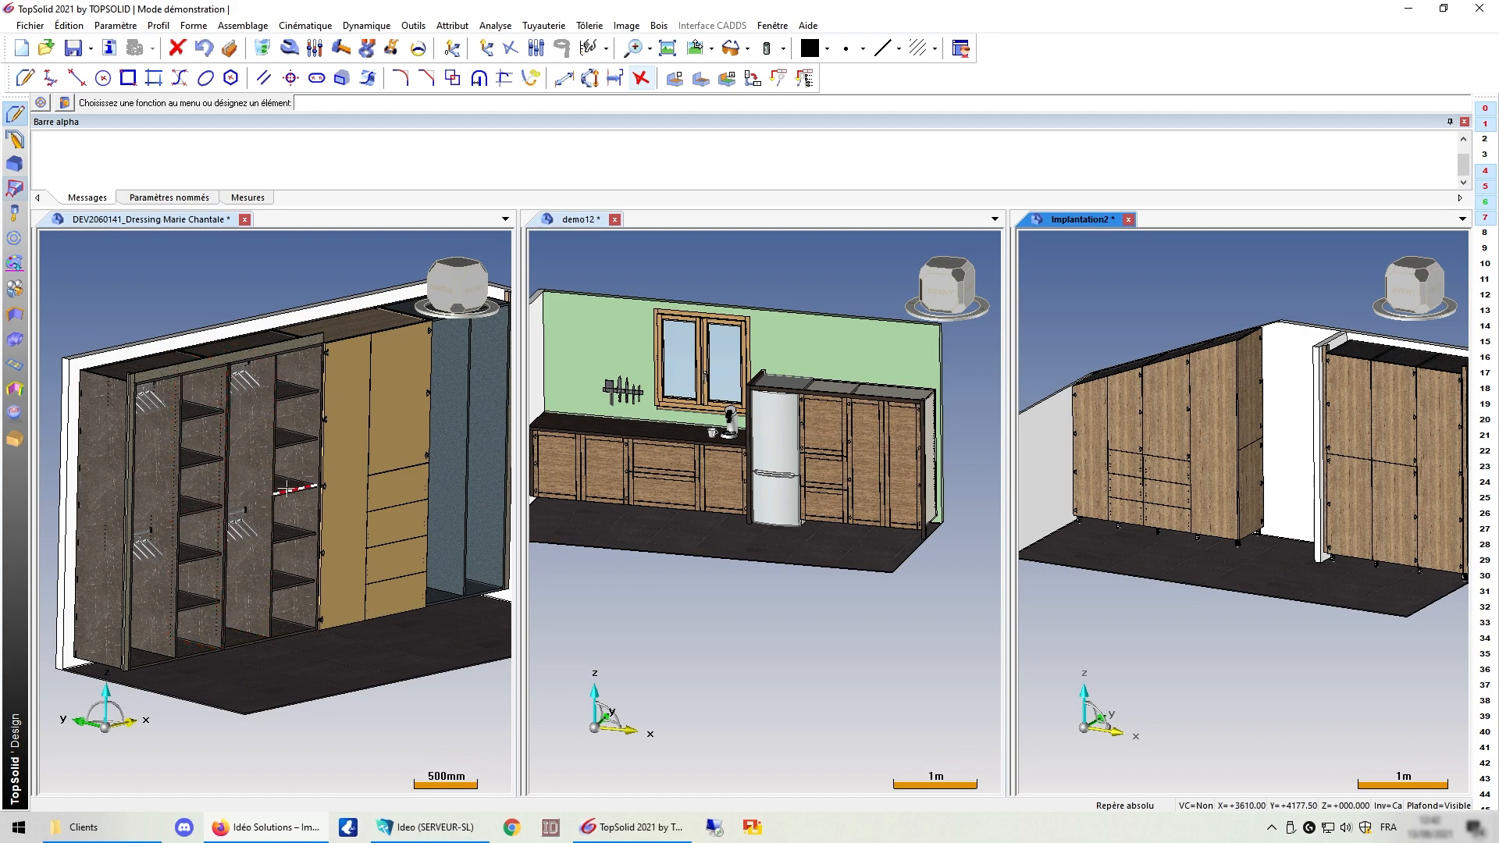
{"action": "scroll", "coordinate": [224, 461], "scroll_direction": "down", "scroll_amount": 1}
{"action": "scroll", "coordinate": [223, 455], "scroll_direction": "up", "scroll_amount": 4}
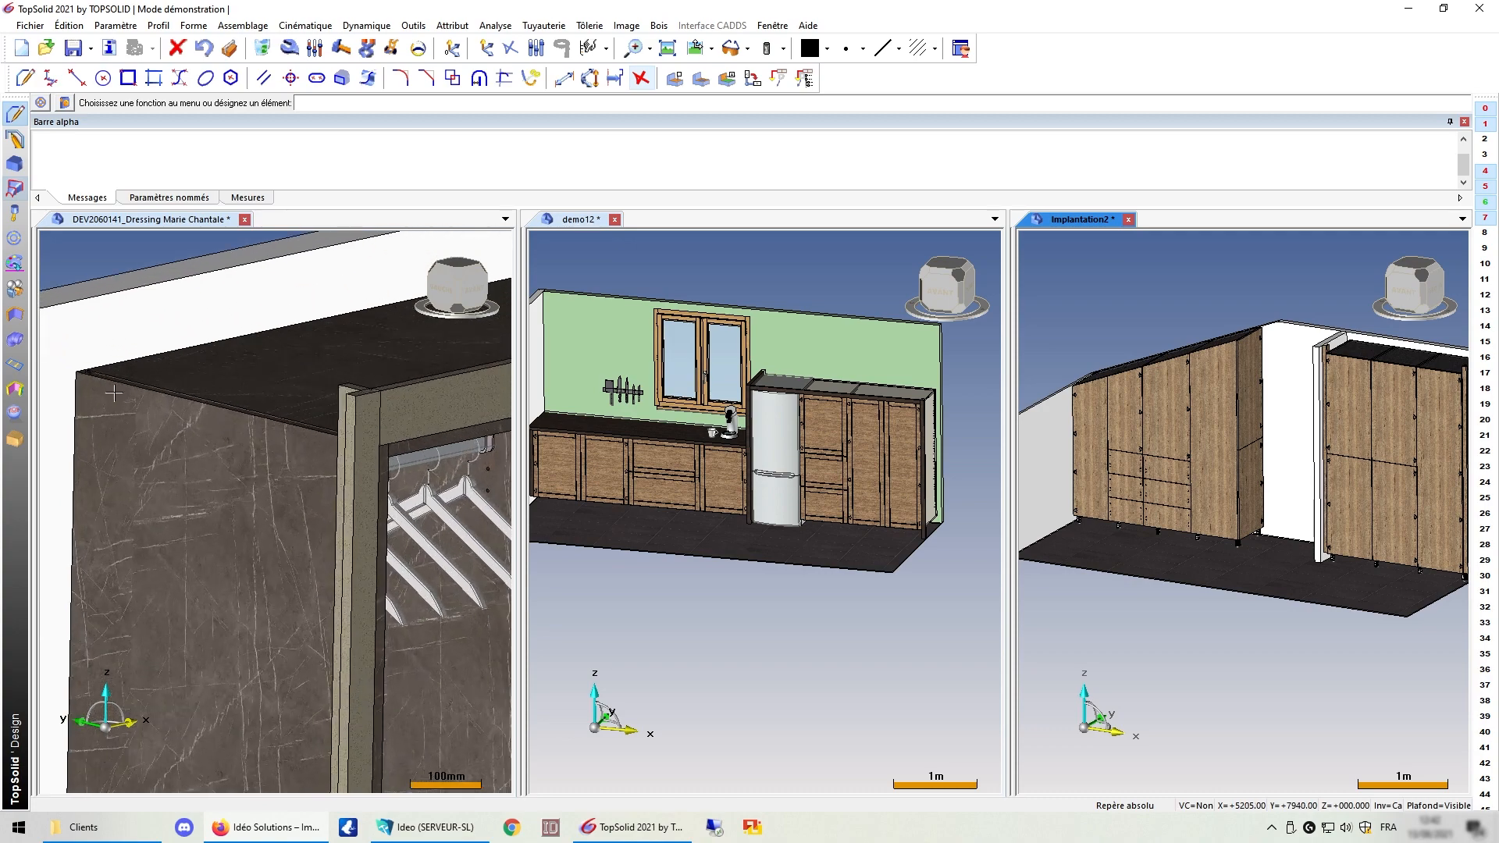
{"action": "scroll", "coordinate": [109, 395], "scroll_direction": "up", "scroll_amount": 3}
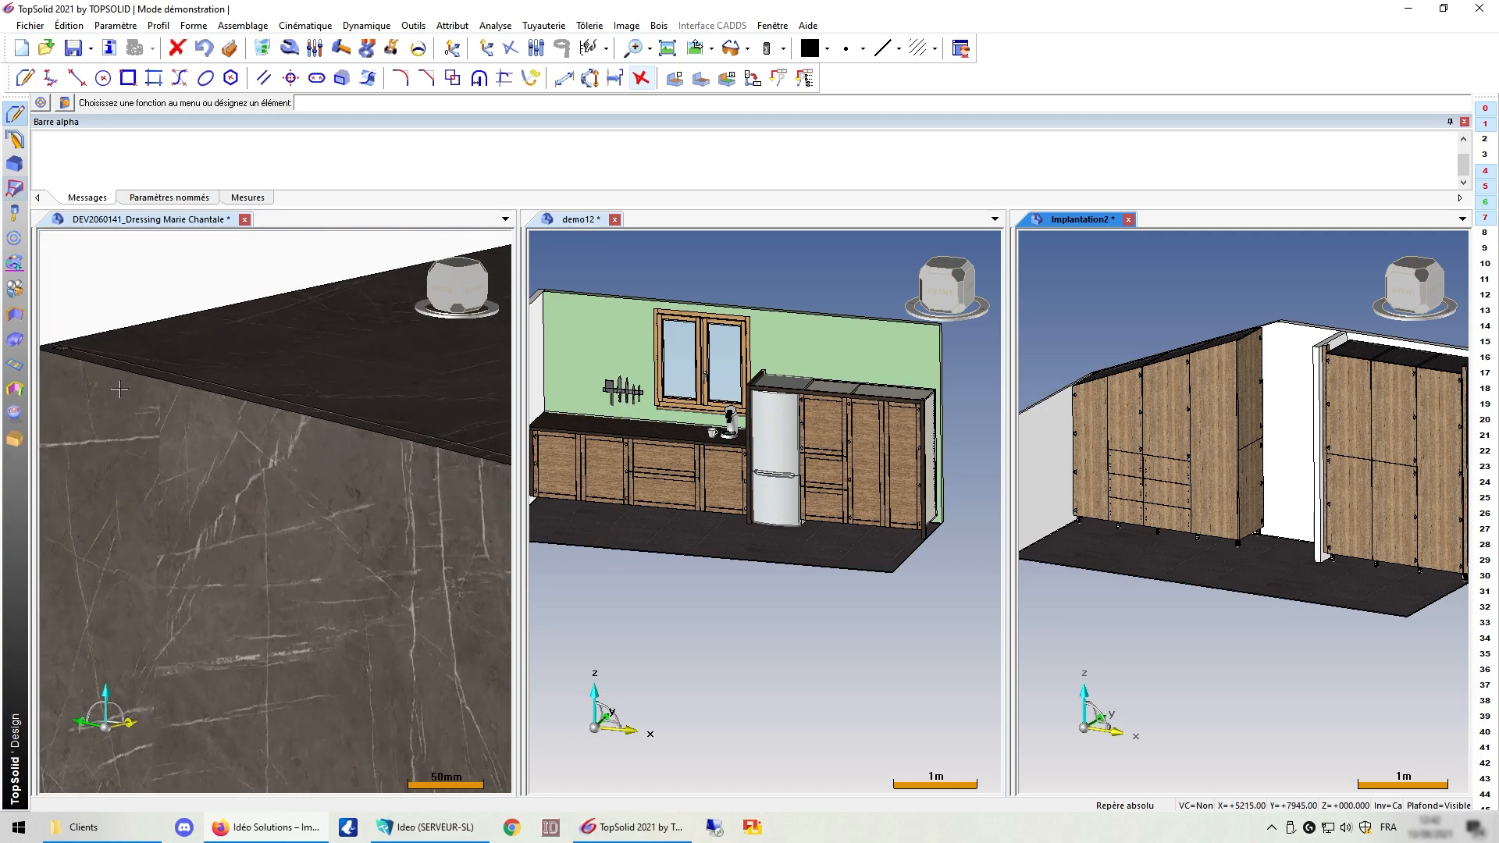
{"action": "scroll", "coordinate": [198, 385], "scroll_direction": "down", "scroll_amount": 3}
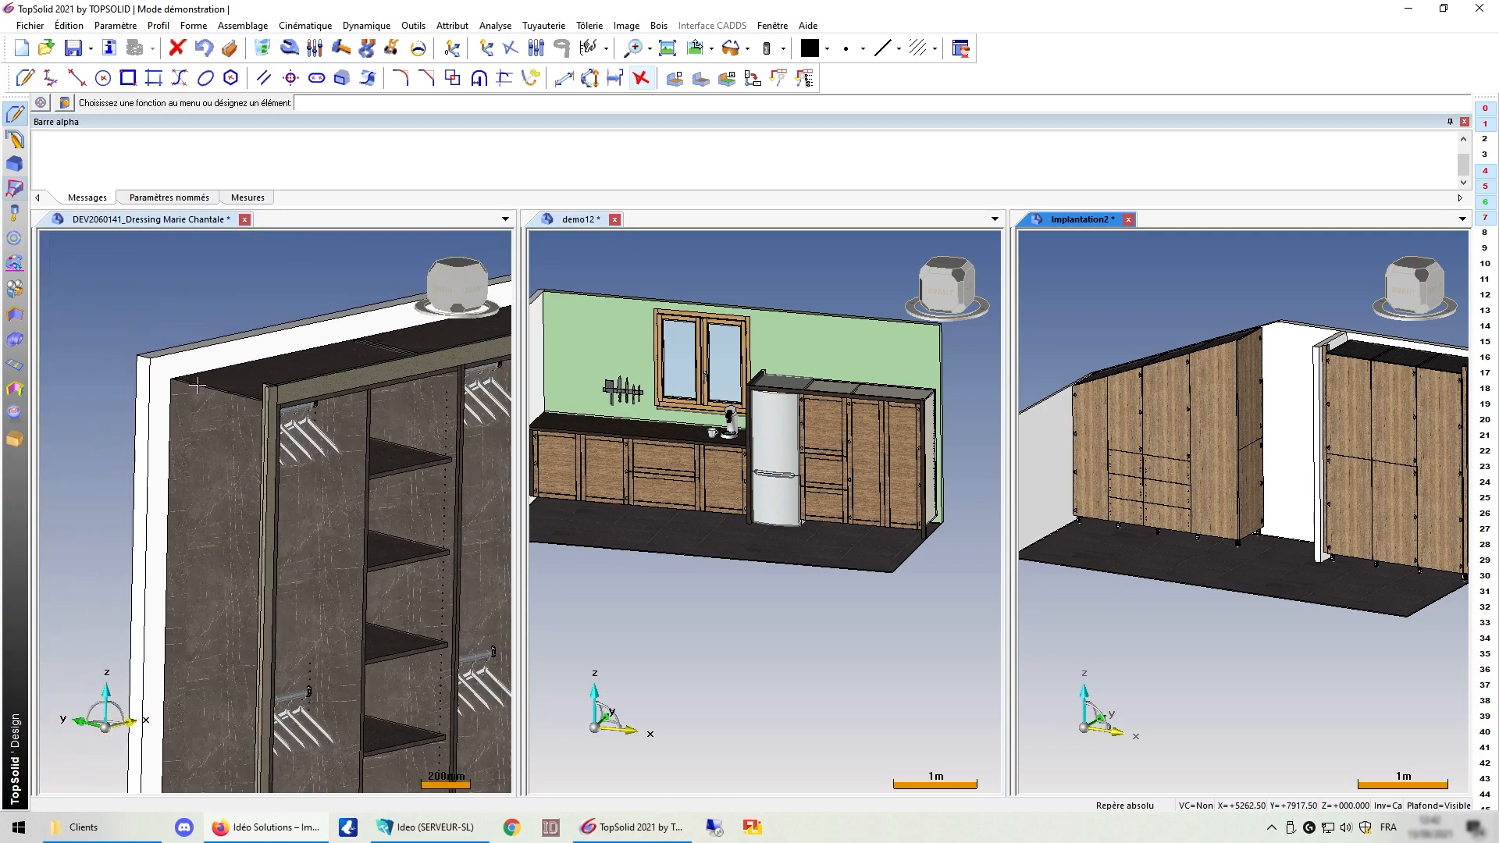
{"action": "scroll", "coordinate": [197, 385], "scroll_direction": "down", "scroll_amount": 2}
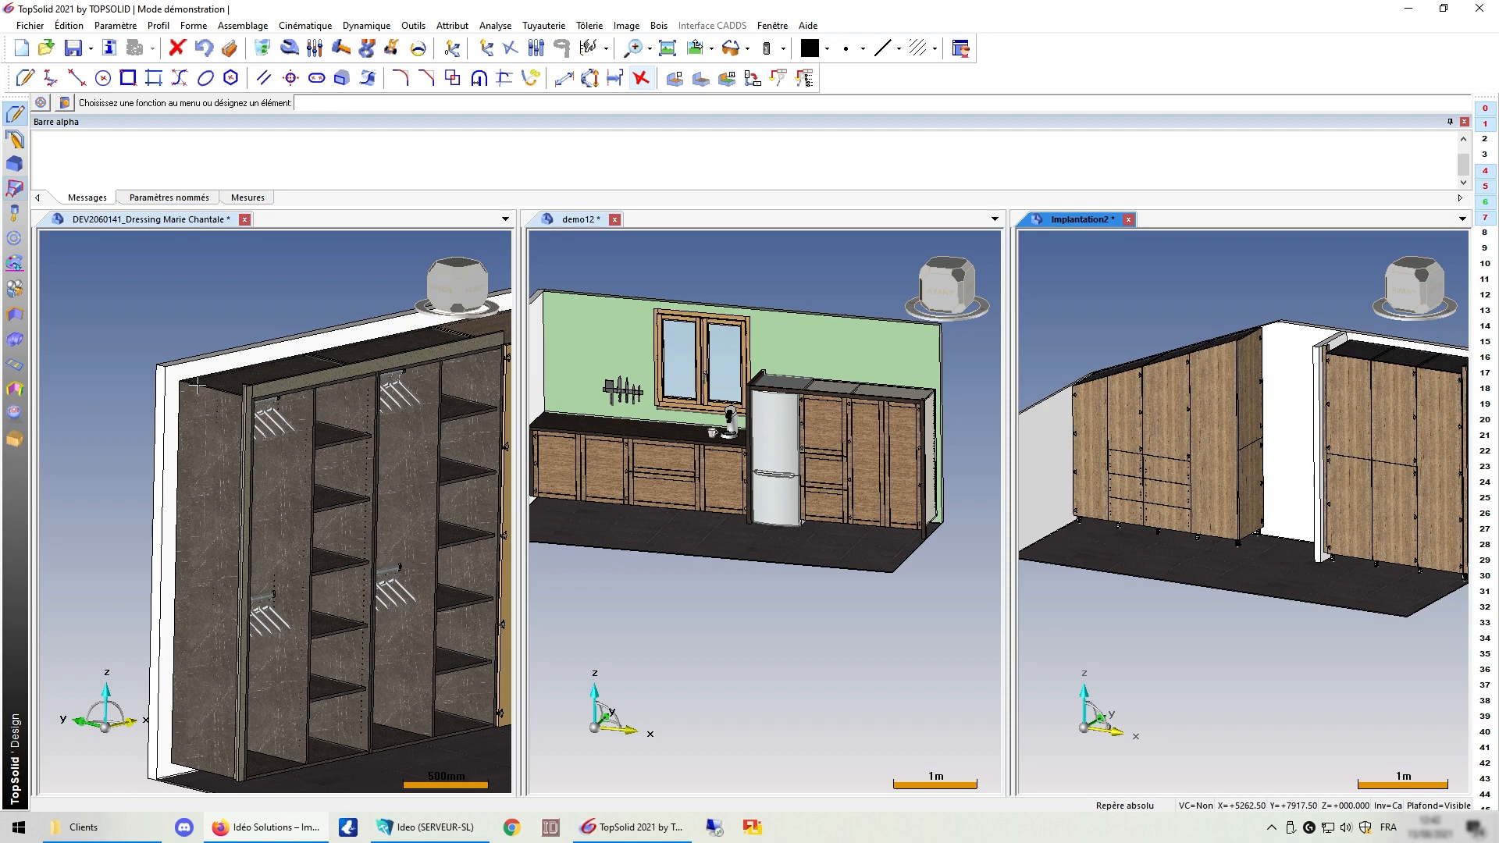
Step: Return to the demo12 kitchen and examine its base units, worktop and fridge housing up close and as a whole
{"action": "left_click", "coordinate": [732, 282]}
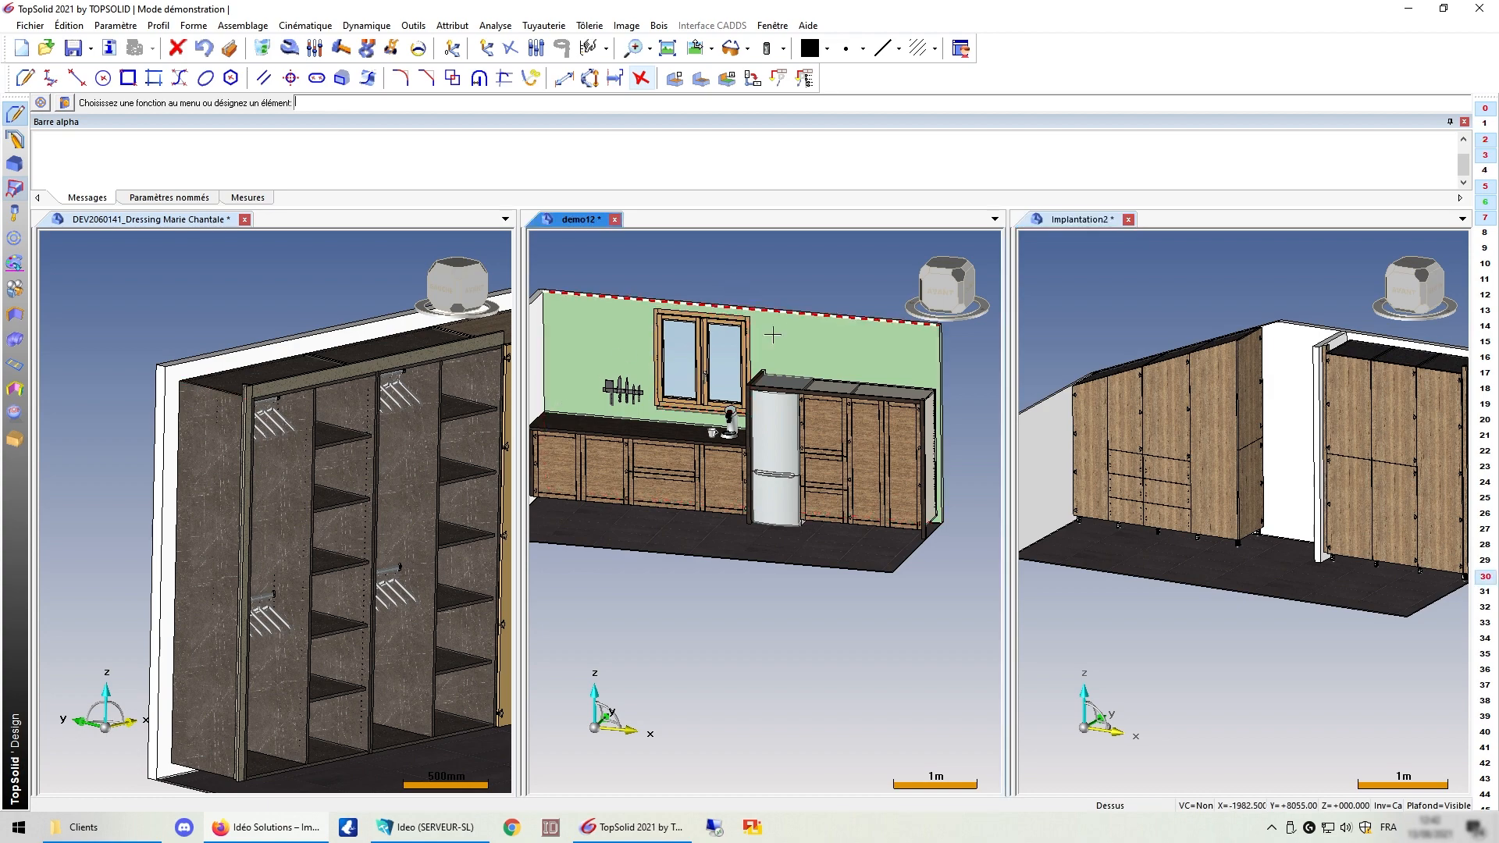
{"action": "scroll", "coordinate": [816, 397], "scroll_direction": "down", "scroll_amount": 1}
{"action": "scroll", "coordinate": [625, 431], "scroll_direction": "up", "scroll_amount": 4}
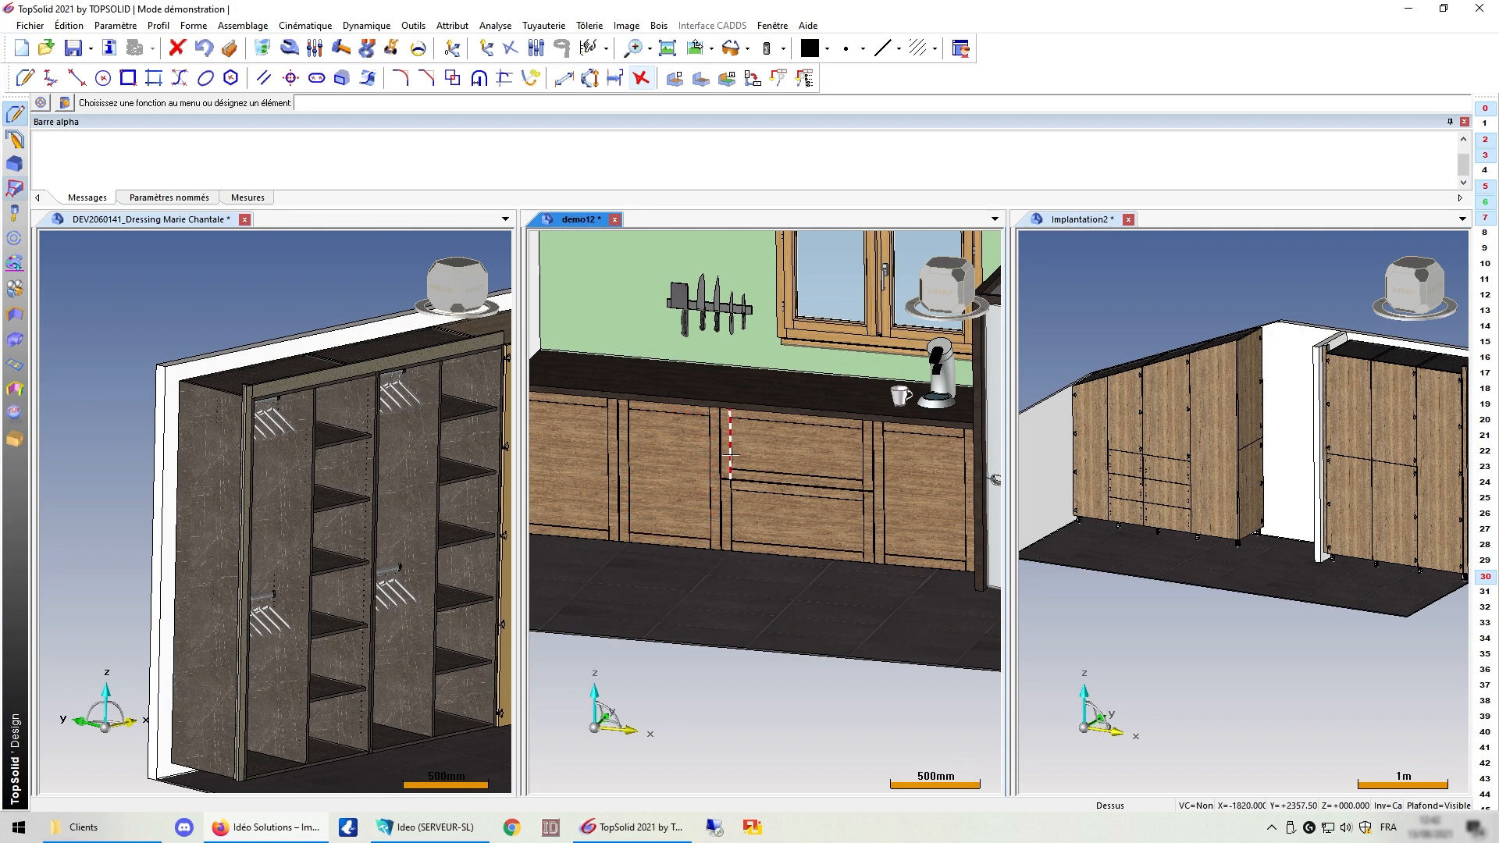
{"action": "scroll", "coordinate": [738, 455], "scroll_direction": "down", "scroll_amount": 2}
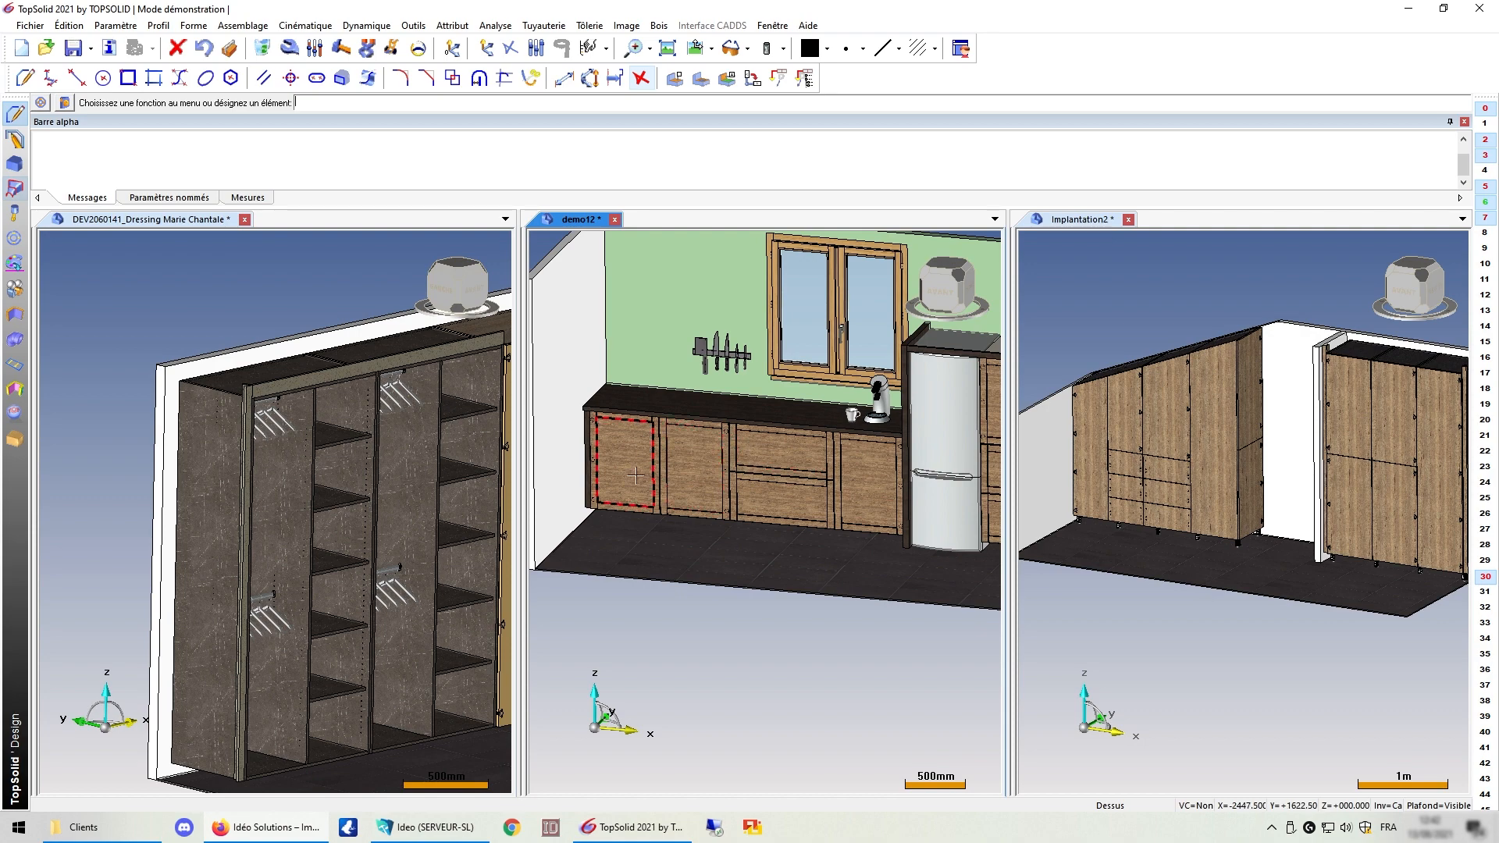
{"action": "scroll", "coordinate": [638, 487], "scroll_direction": "down", "scroll_amount": 3}
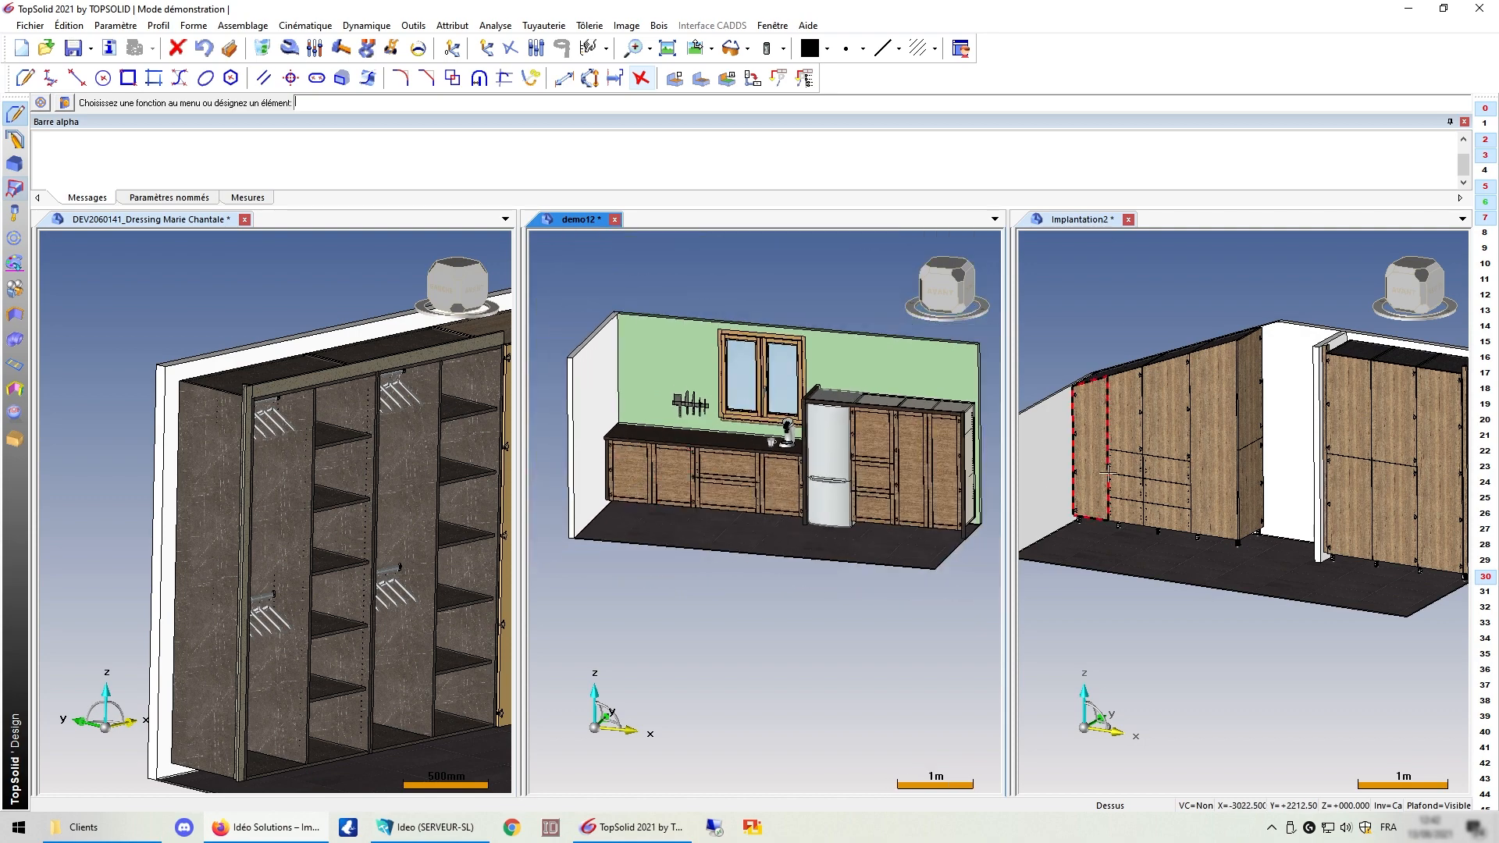
Step: Examine the Implantation2 sloped-top wardrobe, checking its low end where the top meets the first doors under the slope
{"action": "scroll", "coordinate": [1052, 402], "scroll_direction": "down", "scroll_amount": 1}
{"action": "scroll", "coordinate": [1148, 400], "scroll_direction": "up", "scroll_amount": 3}
{"action": "scroll", "coordinate": [1241, 396], "scroll_direction": "down", "scroll_amount": 3}
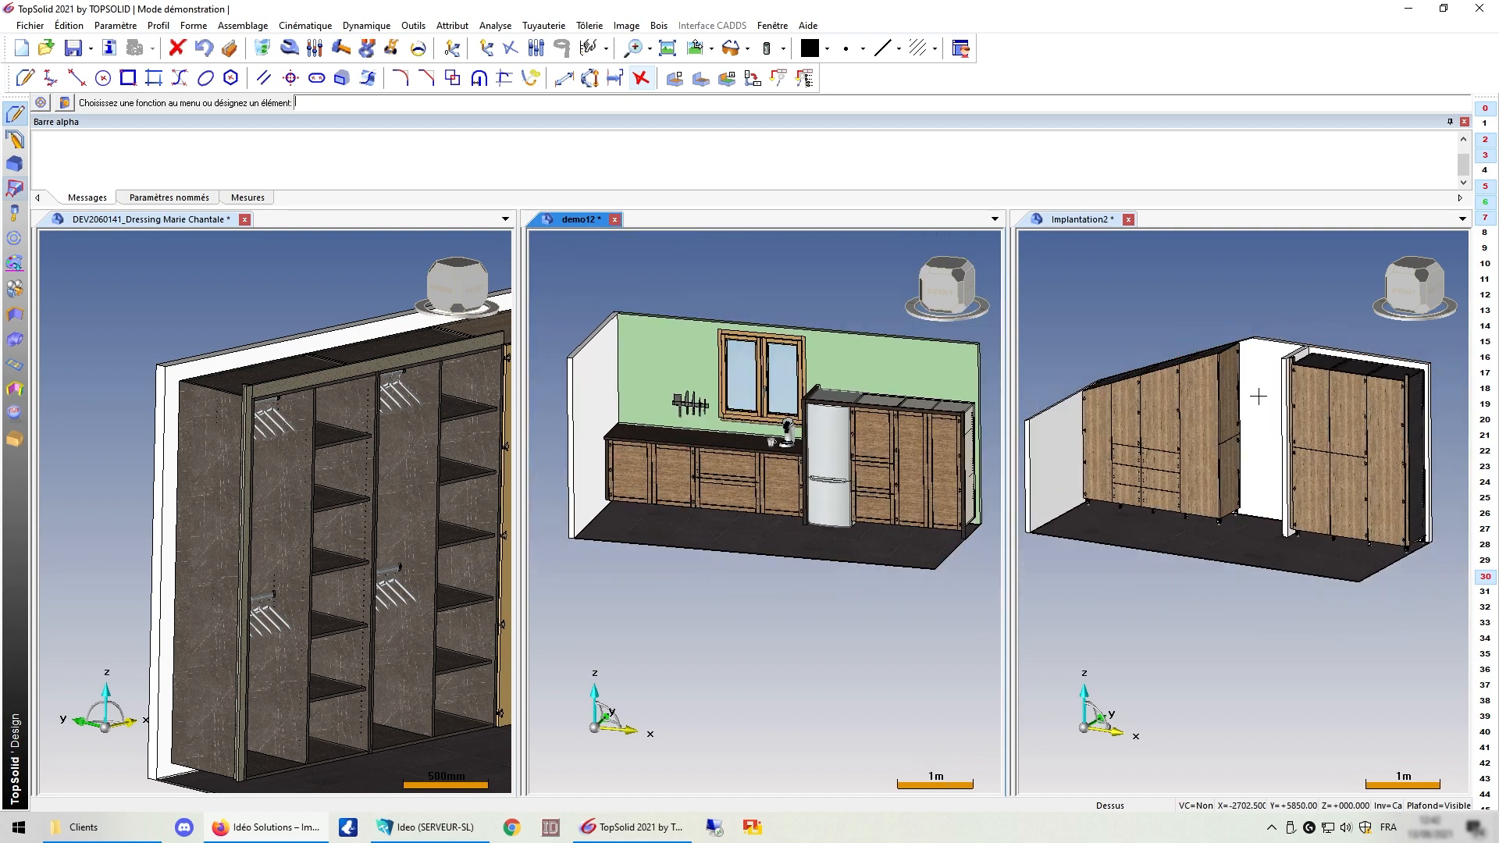
{"action": "scroll", "coordinate": [1094, 387], "scroll_direction": "up", "scroll_amount": 1}
{"action": "scroll", "coordinate": [1093, 386], "scroll_direction": "up", "scroll_amount": 2}
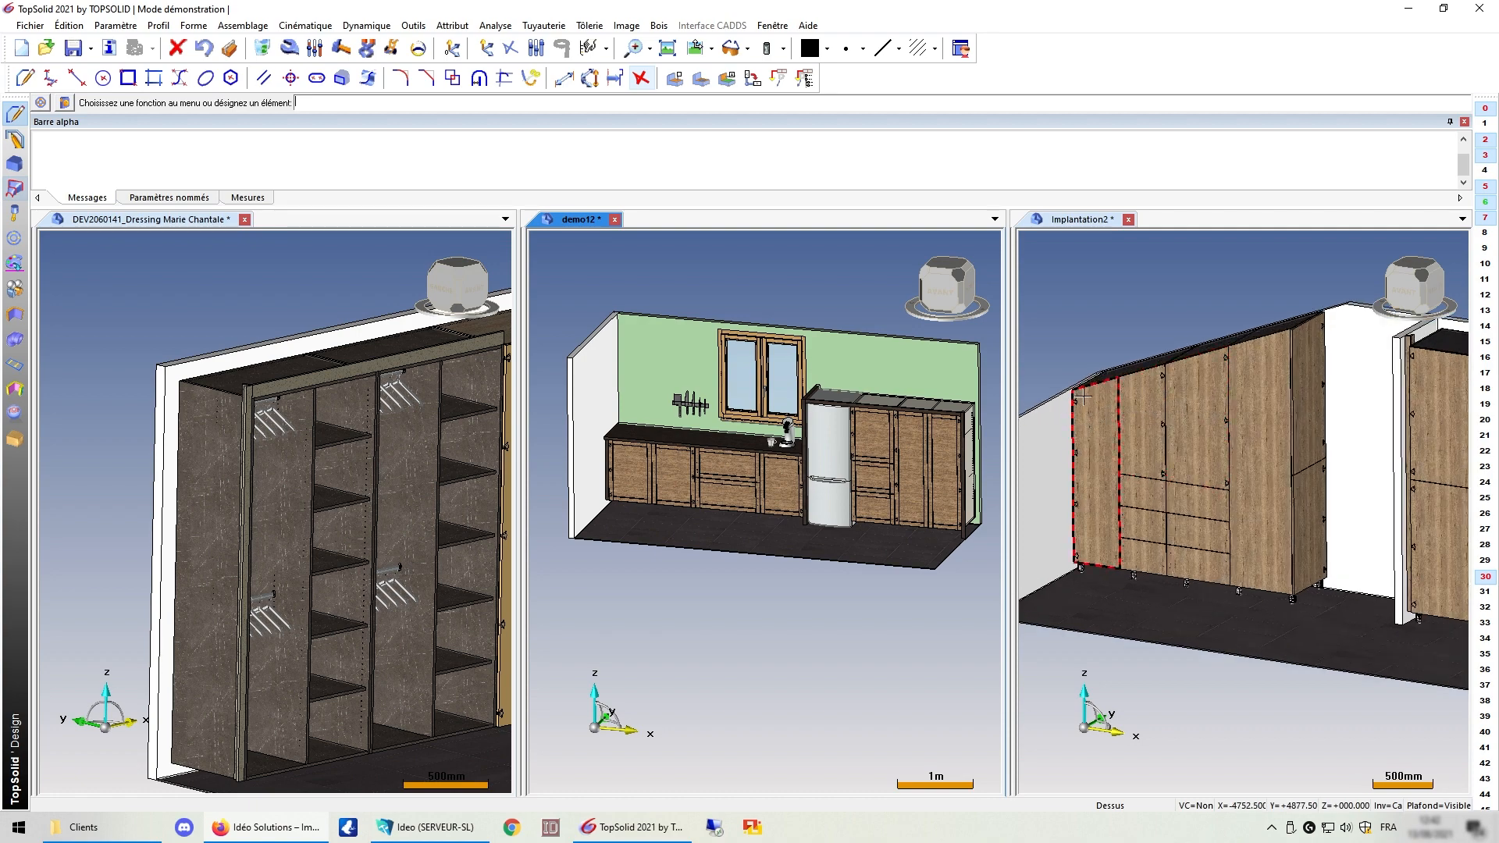
{"action": "scroll", "coordinate": [1085, 395], "scroll_direction": "up", "scroll_amount": 2}
{"action": "scroll", "coordinate": [1115, 394], "scroll_direction": "up", "scroll_amount": 1}
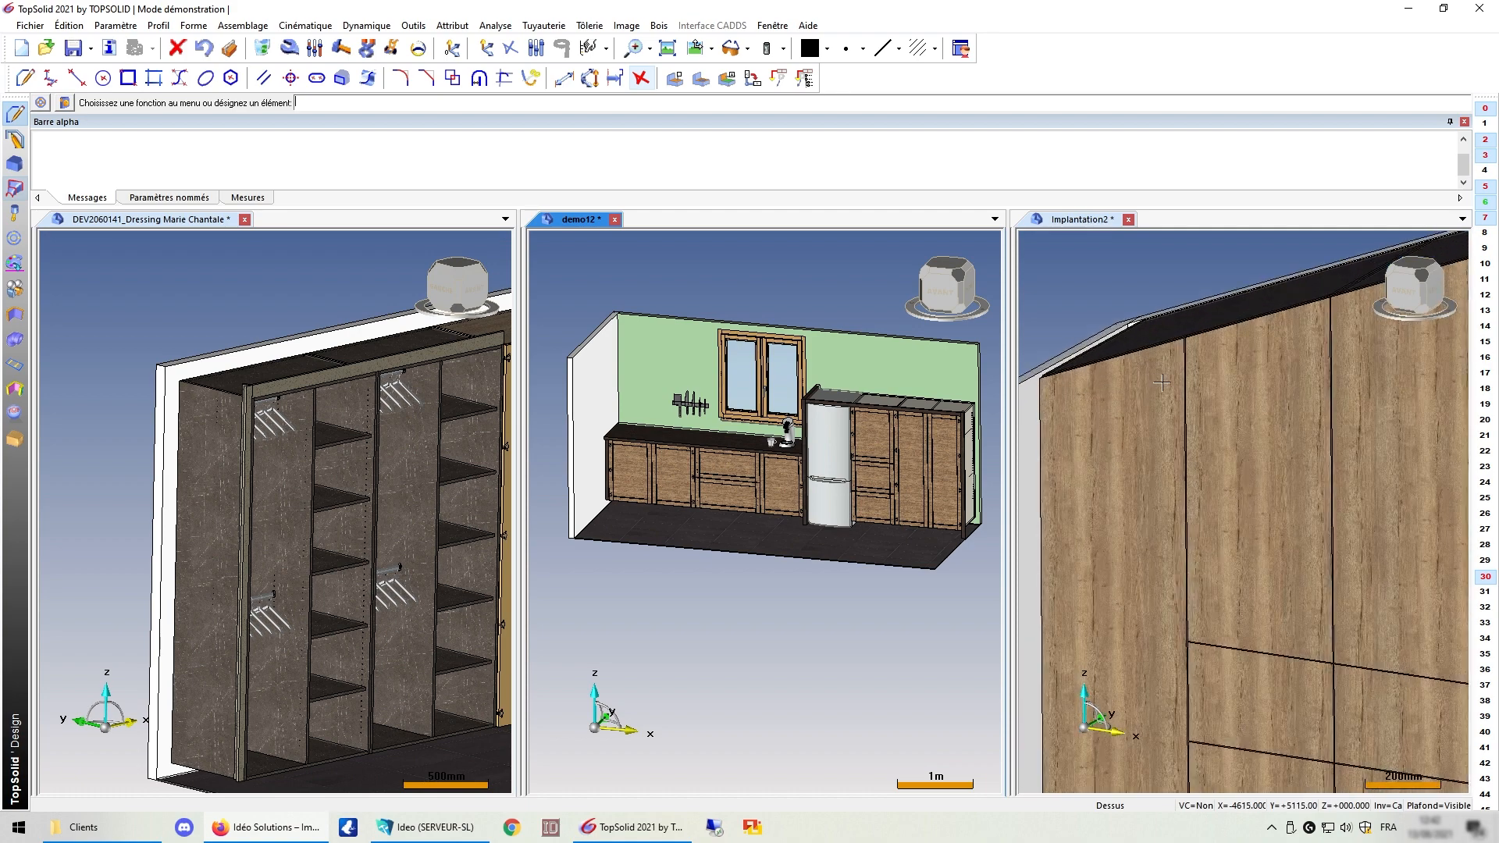
{"action": "scroll", "coordinate": [1162, 382], "scroll_direction": "down", "scroll_amount": 4}
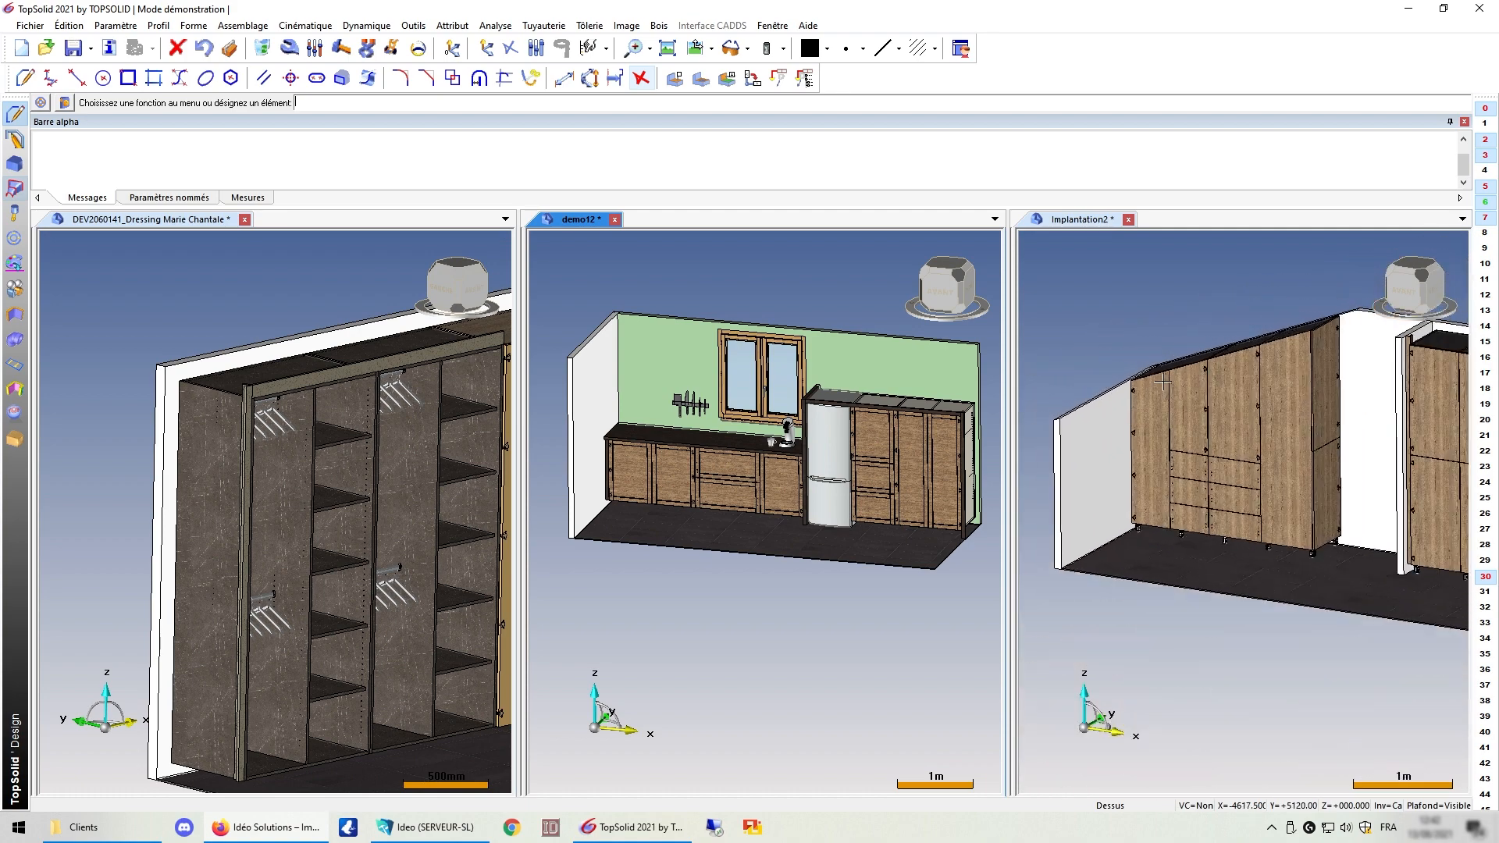
{"action": "scroll", "coordinate": [1162, 382], "scroll_direction": "down", "scroll_amount": 2}
{"action": "scroll", "coordinate": [1347, 325], "scroll_direction": "up", "scroll_amount": 1}
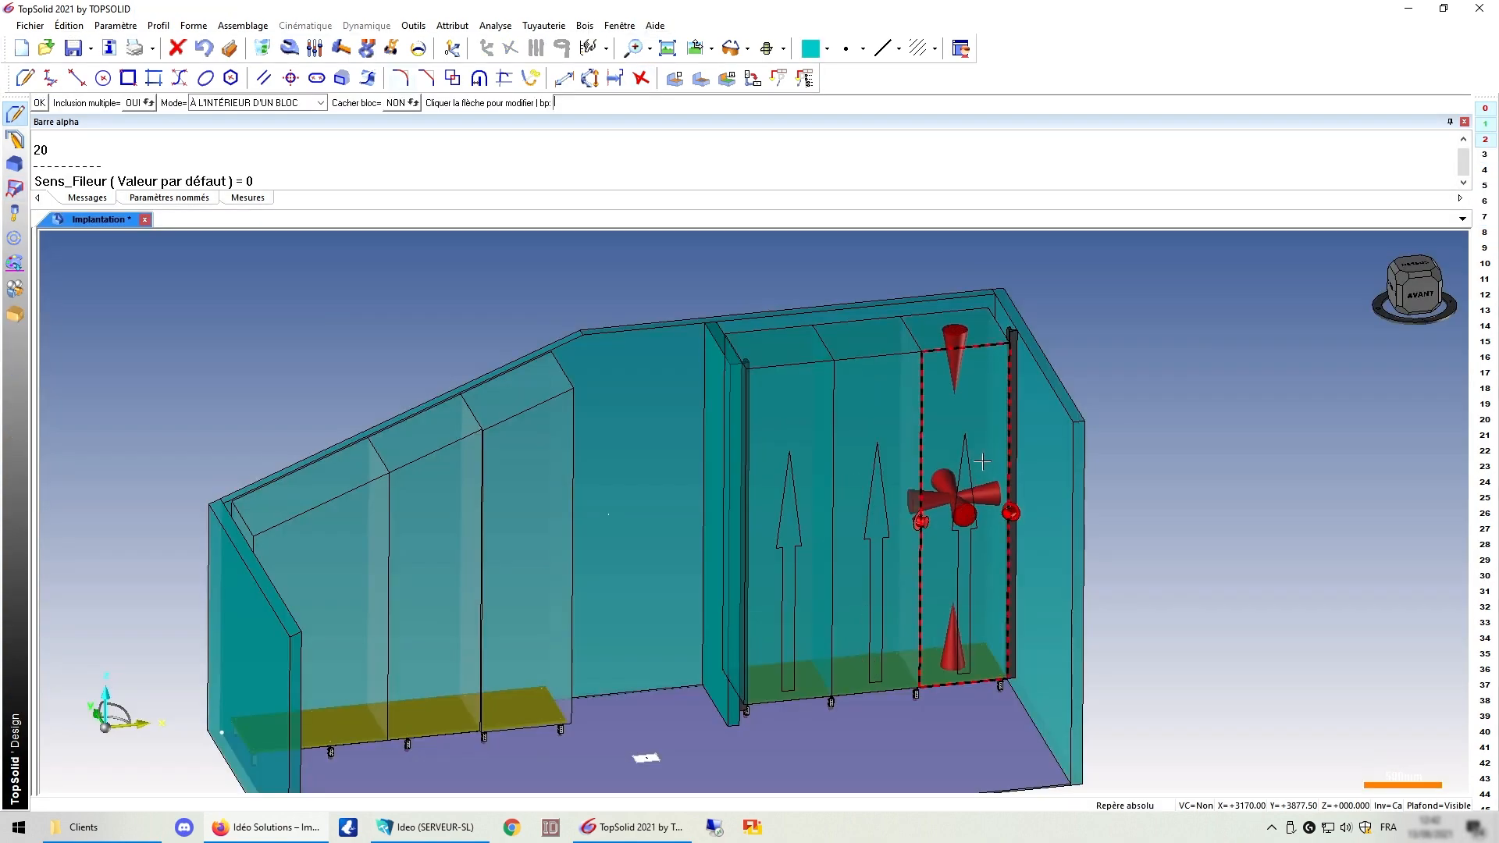
Step: Fill the three straight cupboard blocks beside the partition with carcasses assembled as 0:Montant_Filant, with an 8 mm back panel
{"action": "left_click", "coordinate": [963, 447]}
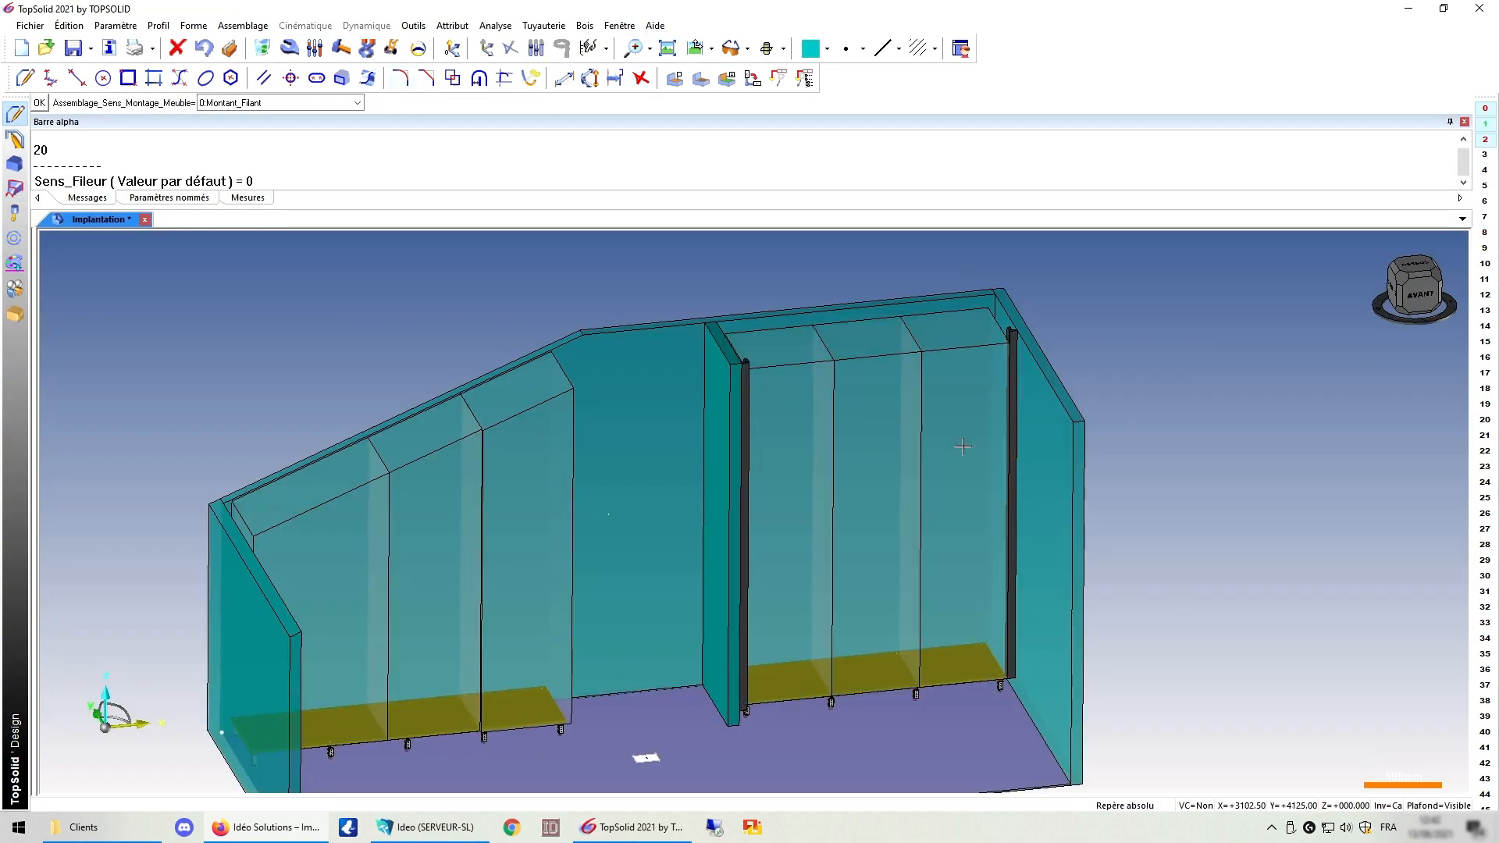
{"action": "left_click", "coordinate": [346, 108]}
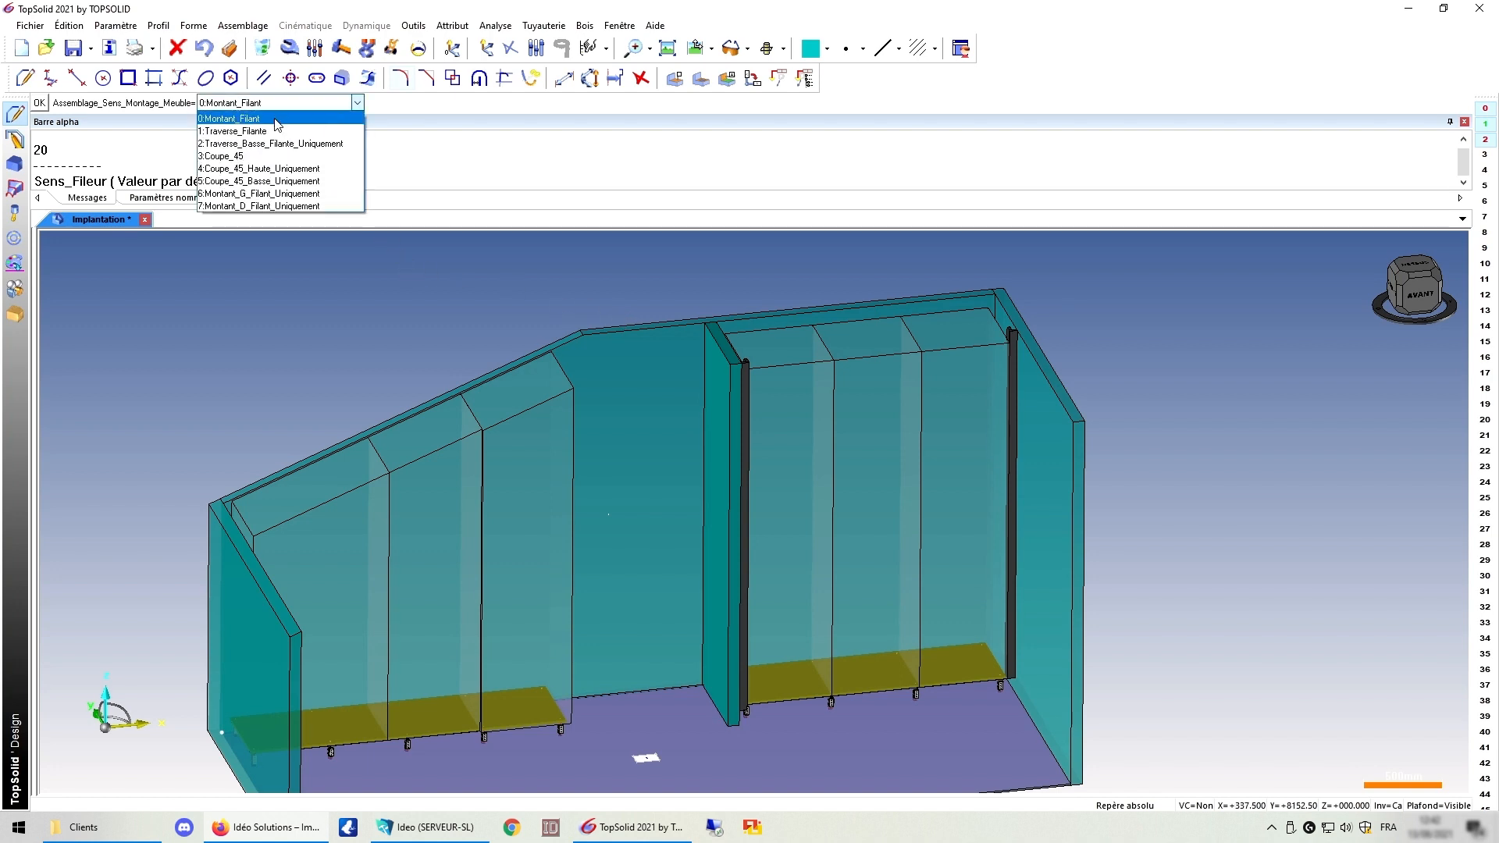
{"action": "left_click", "coordinate": [247, 120]}
{"action": "left_click", "coordinate": [200, 112]}
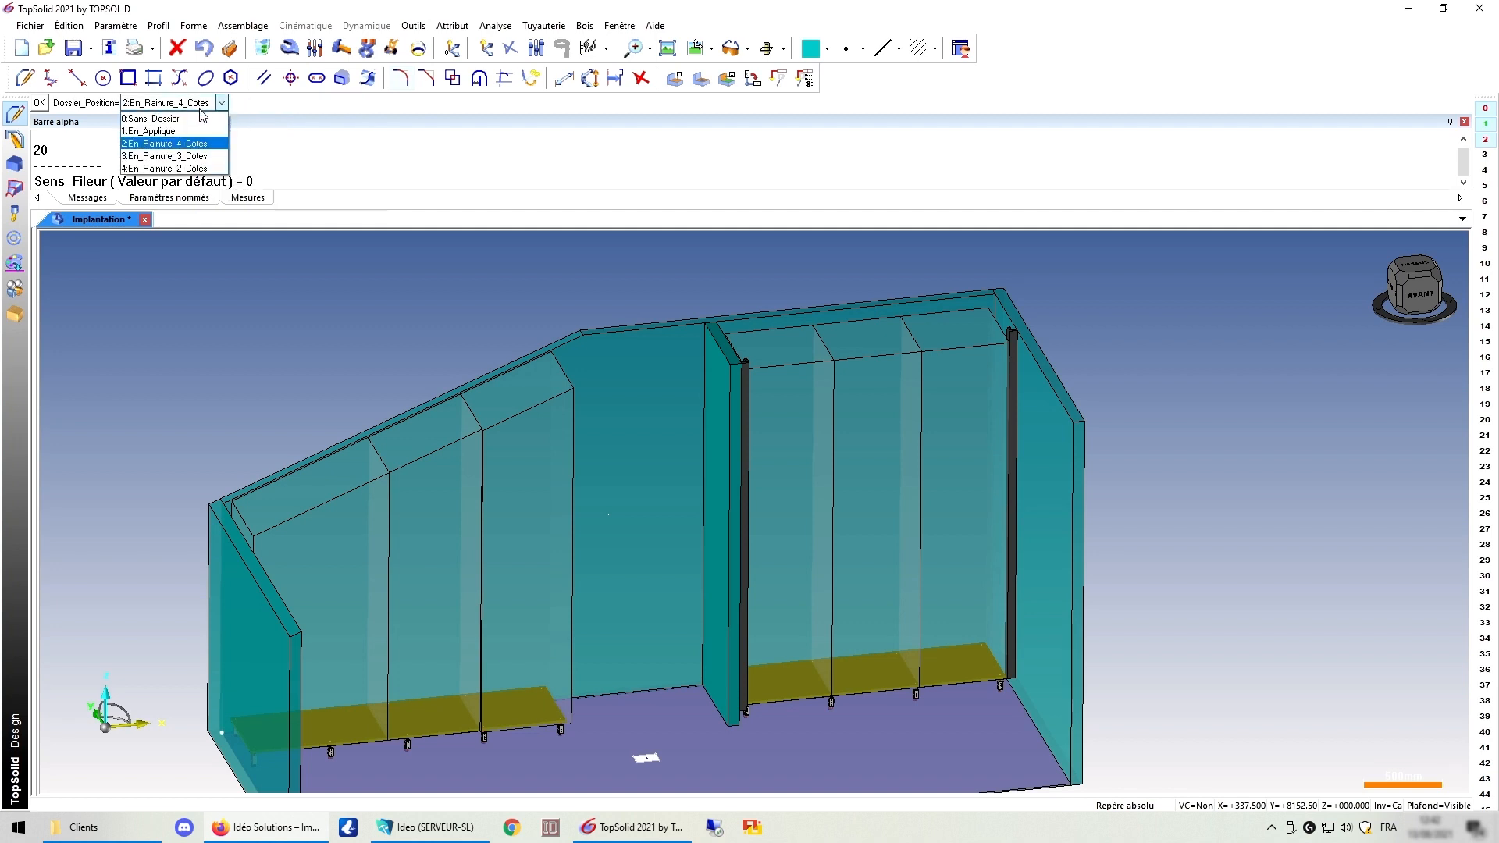
{"action": "left_click", "coordinate": [164, 132]}
{"action": "left_click", "coordinate": [275, 108]}
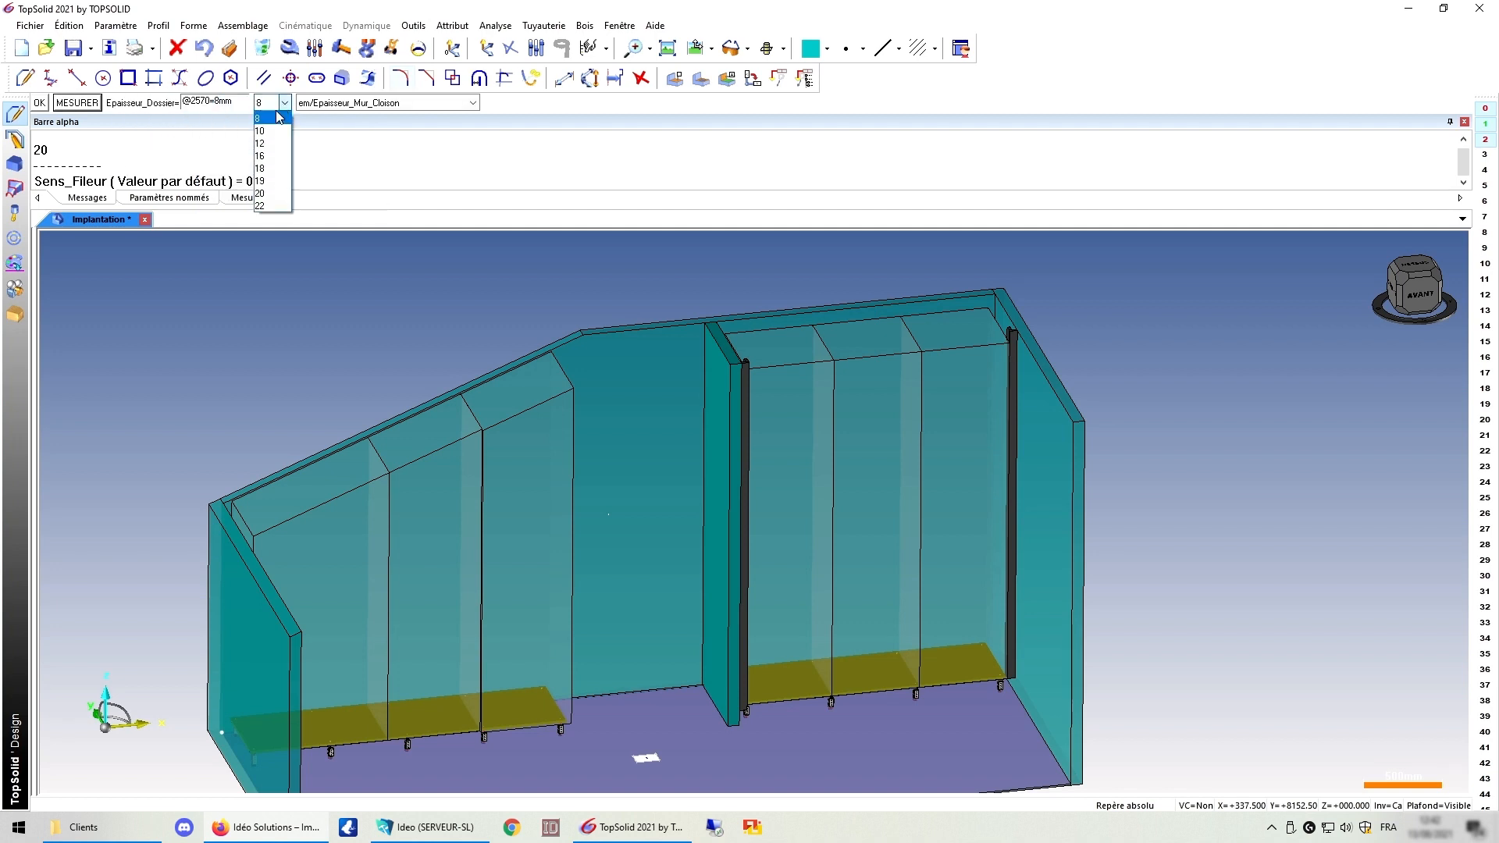
{"action": "left_click", "coordinate": [273, 118]}
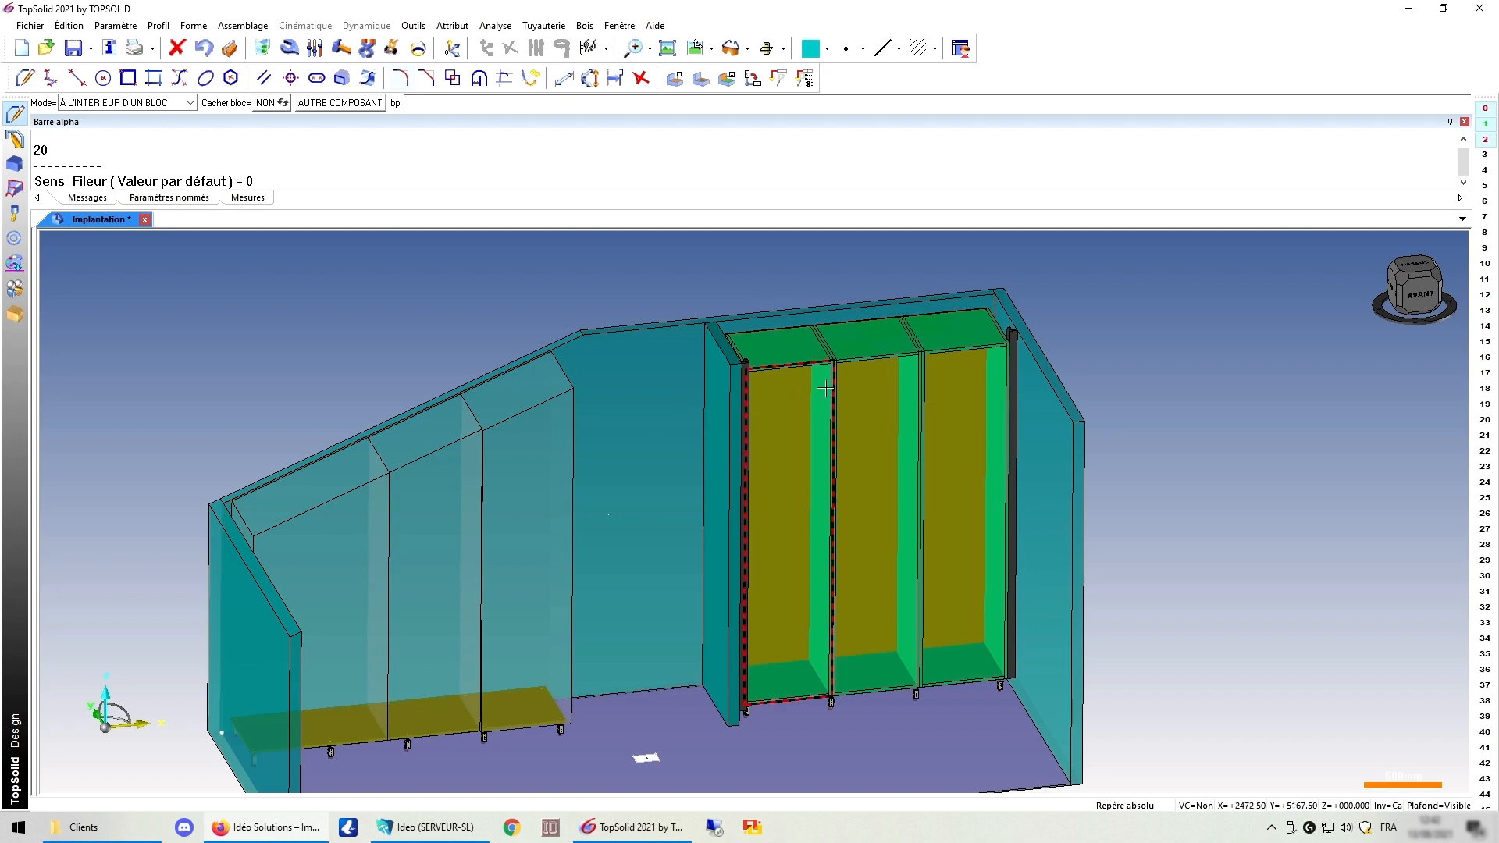
{"action": "scroll", "coordinate": [920, 294], "scroll_direction": "up", "scroll_amount": 5}
{"action": "scroll", "coordinate": [919, 295], "scroll_direction": "down", "scroll_amount": 6}
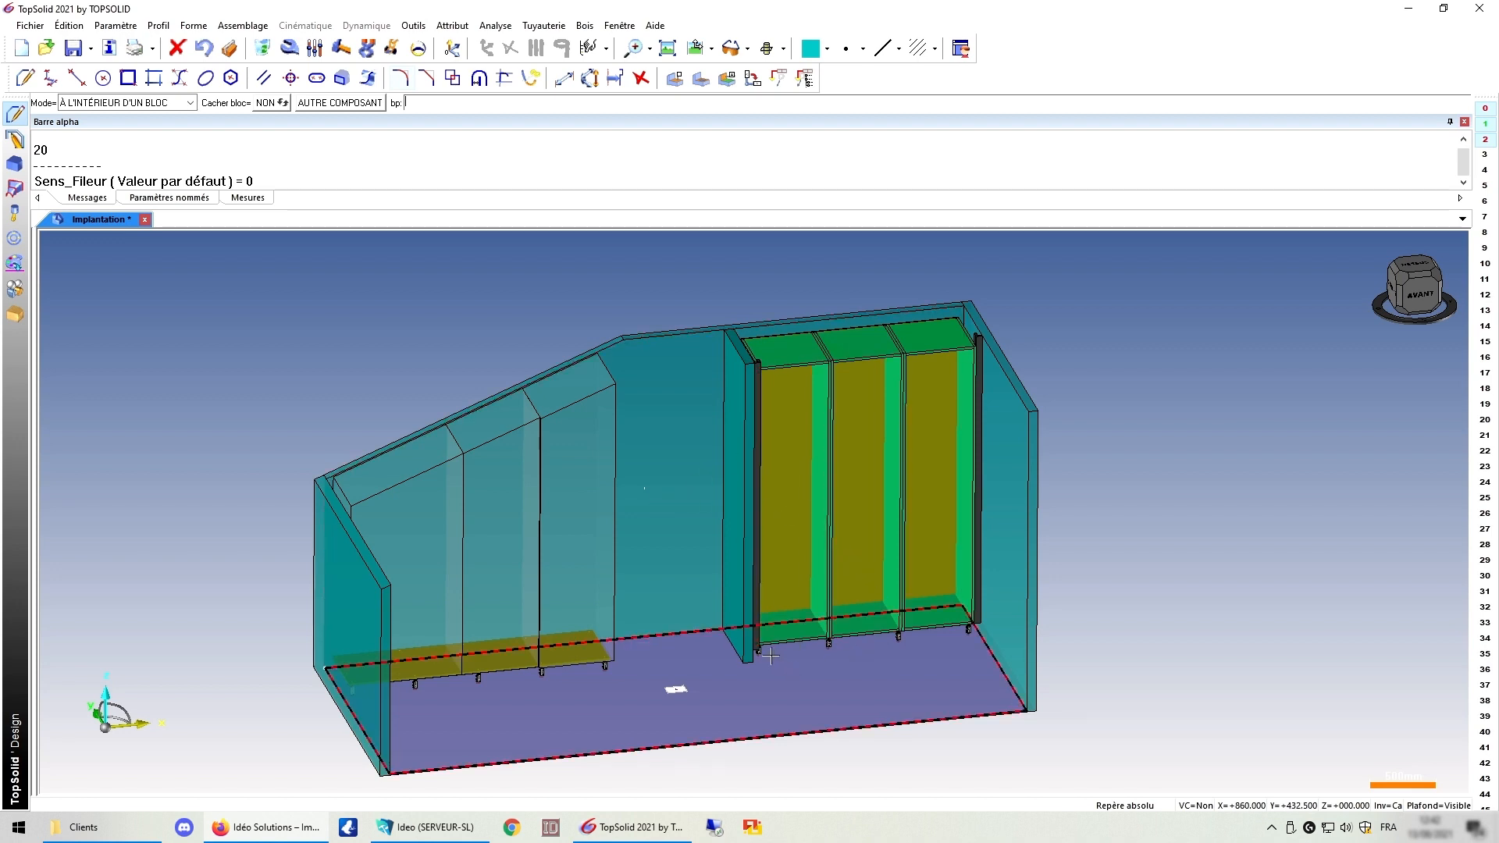
Step: Include the Sous_Rampant component Caisson_D_G in the two lower blocks of the sloped wardrobe
{"action": "left_click", "coordinate": [353, 104]}
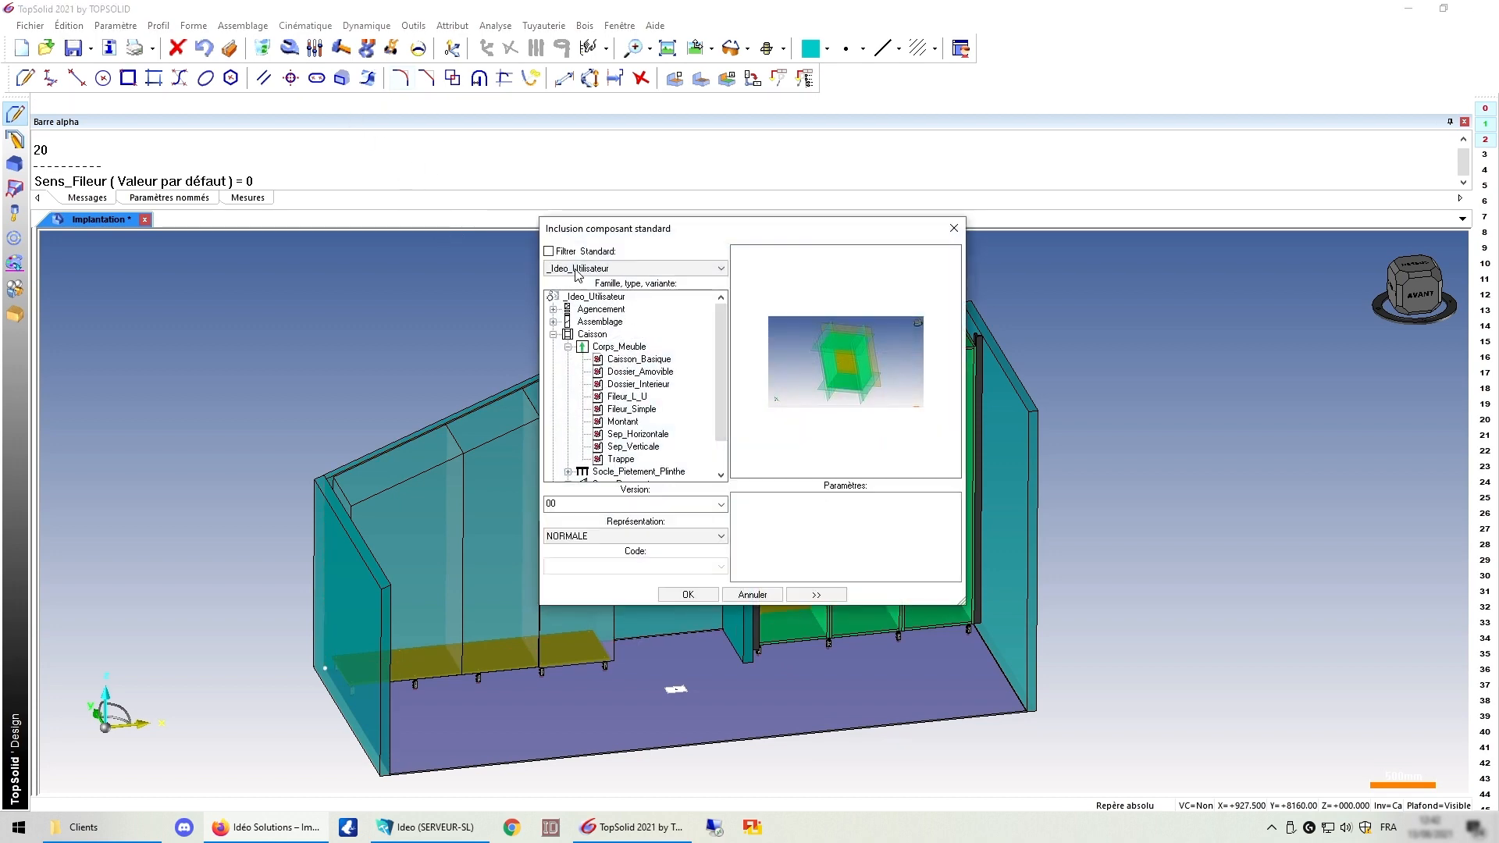
{"action": "left_click", "coordinate": [570, 347]}
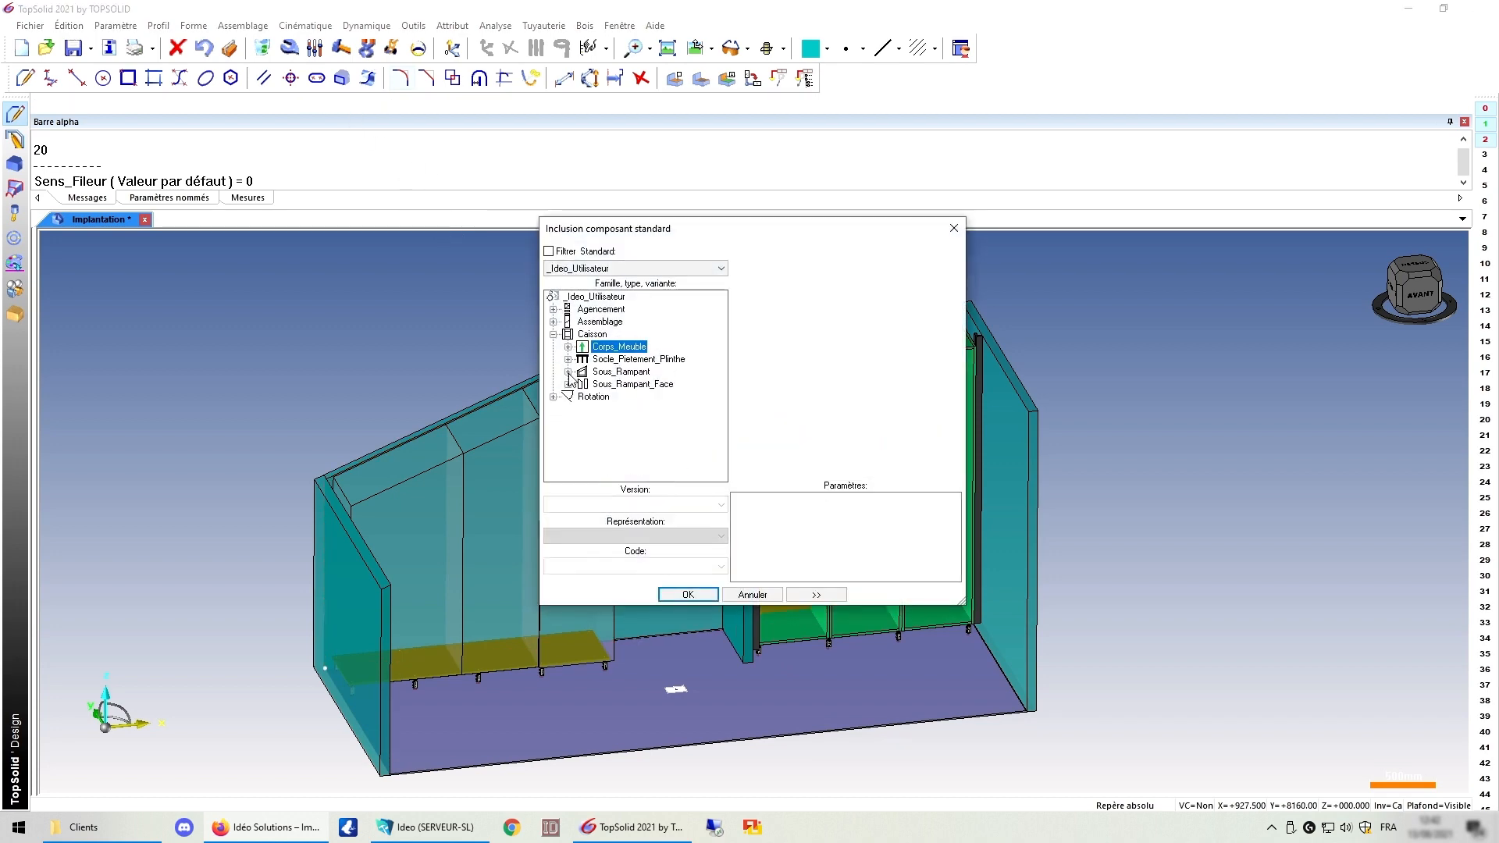
{"action": "left_click", "coordinate": [568, 372]}
{"action": "left_click", "coordinate": [623, 384]}
{"action": "left_click", "coordinate": [687, 592]}
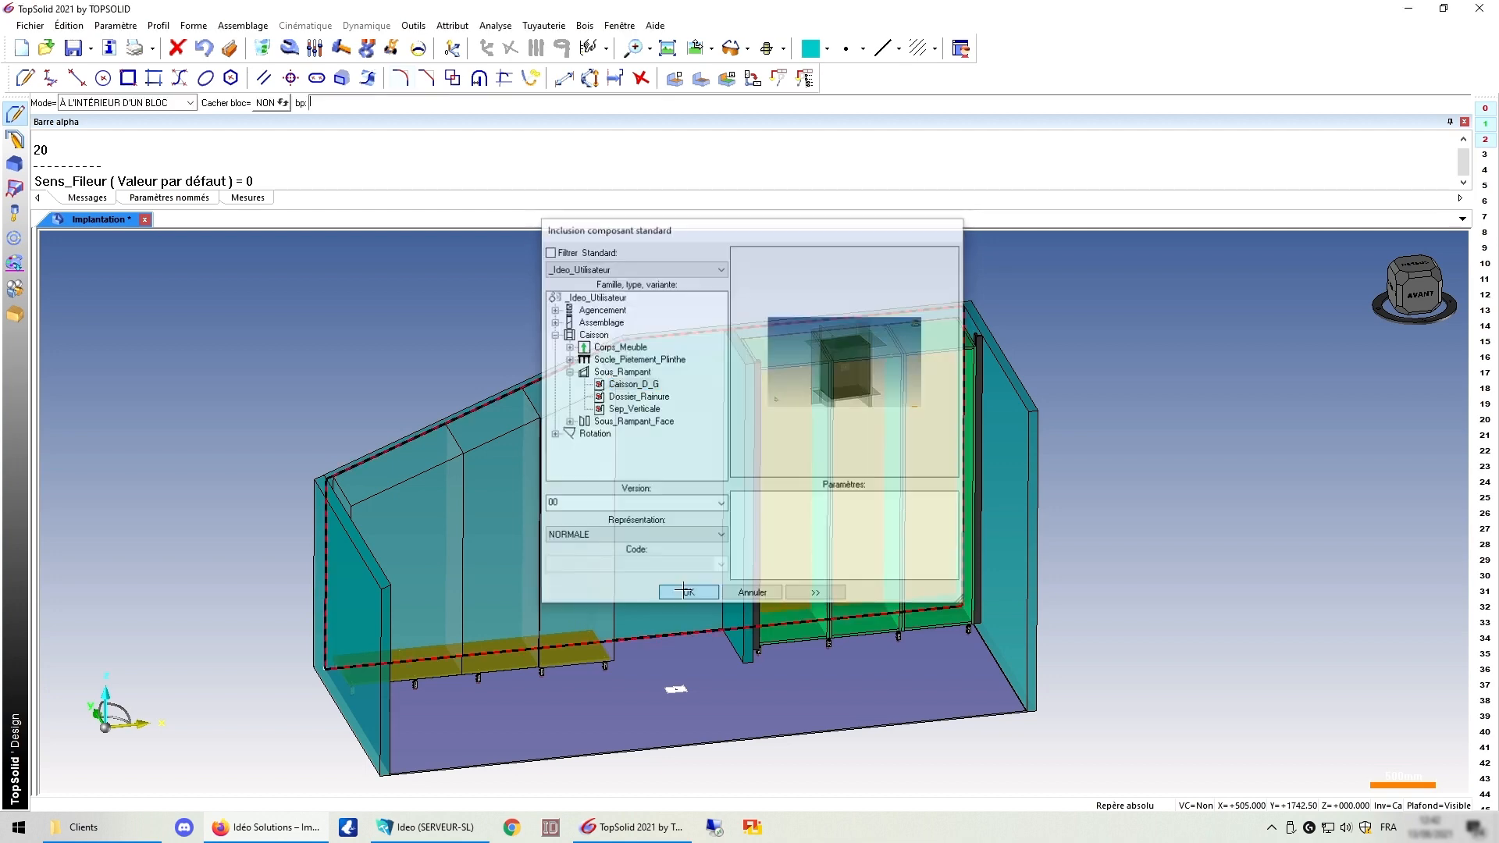
{"action": "middle_click_drag", "start_coordinate": [625, 496], "coordinate": [567, 495]}
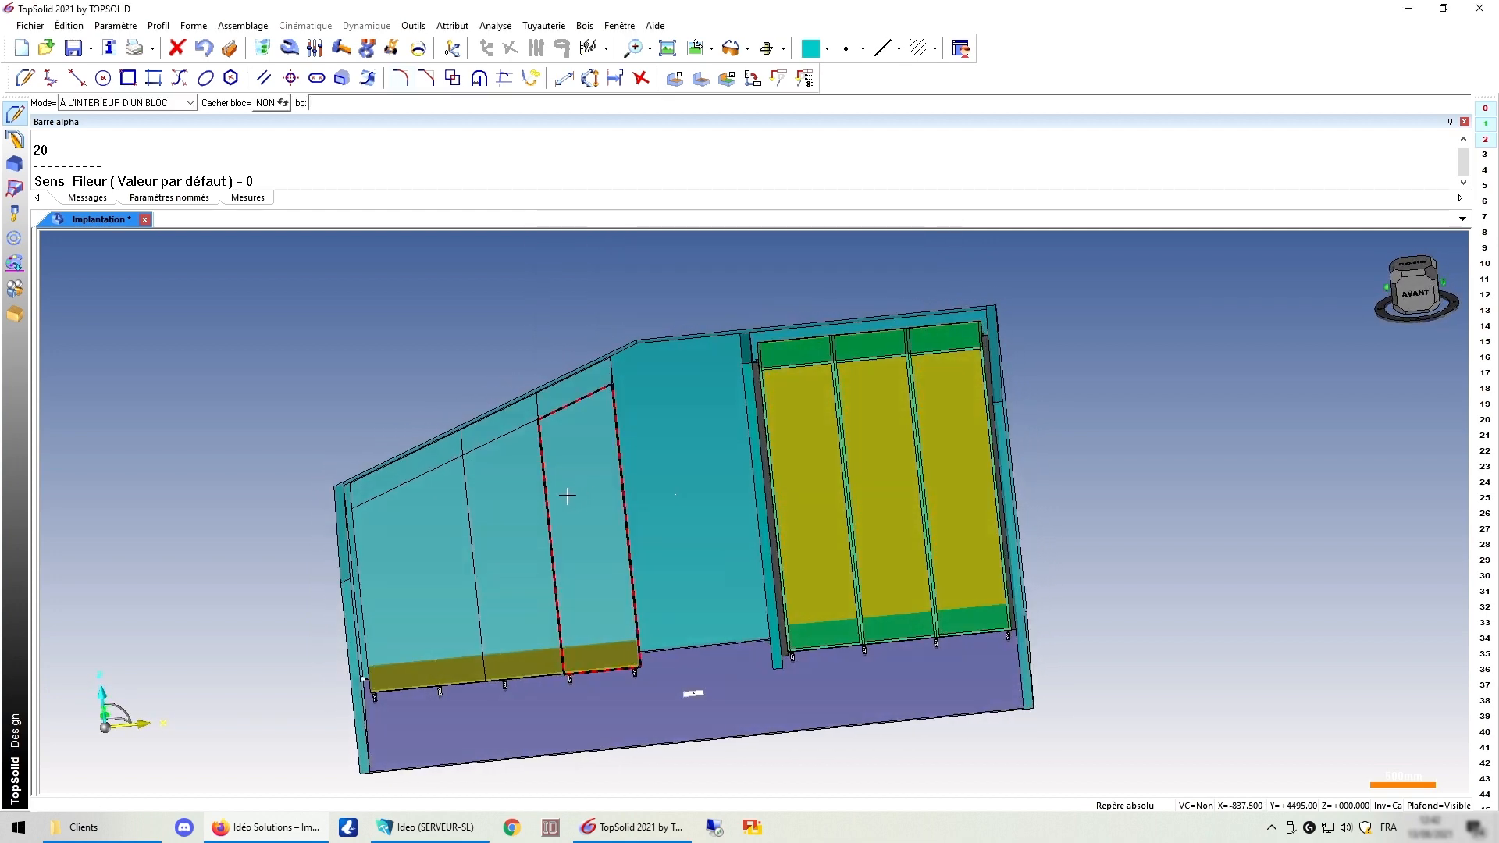
{"action": "left_click", "coordinate": [437, 522]}
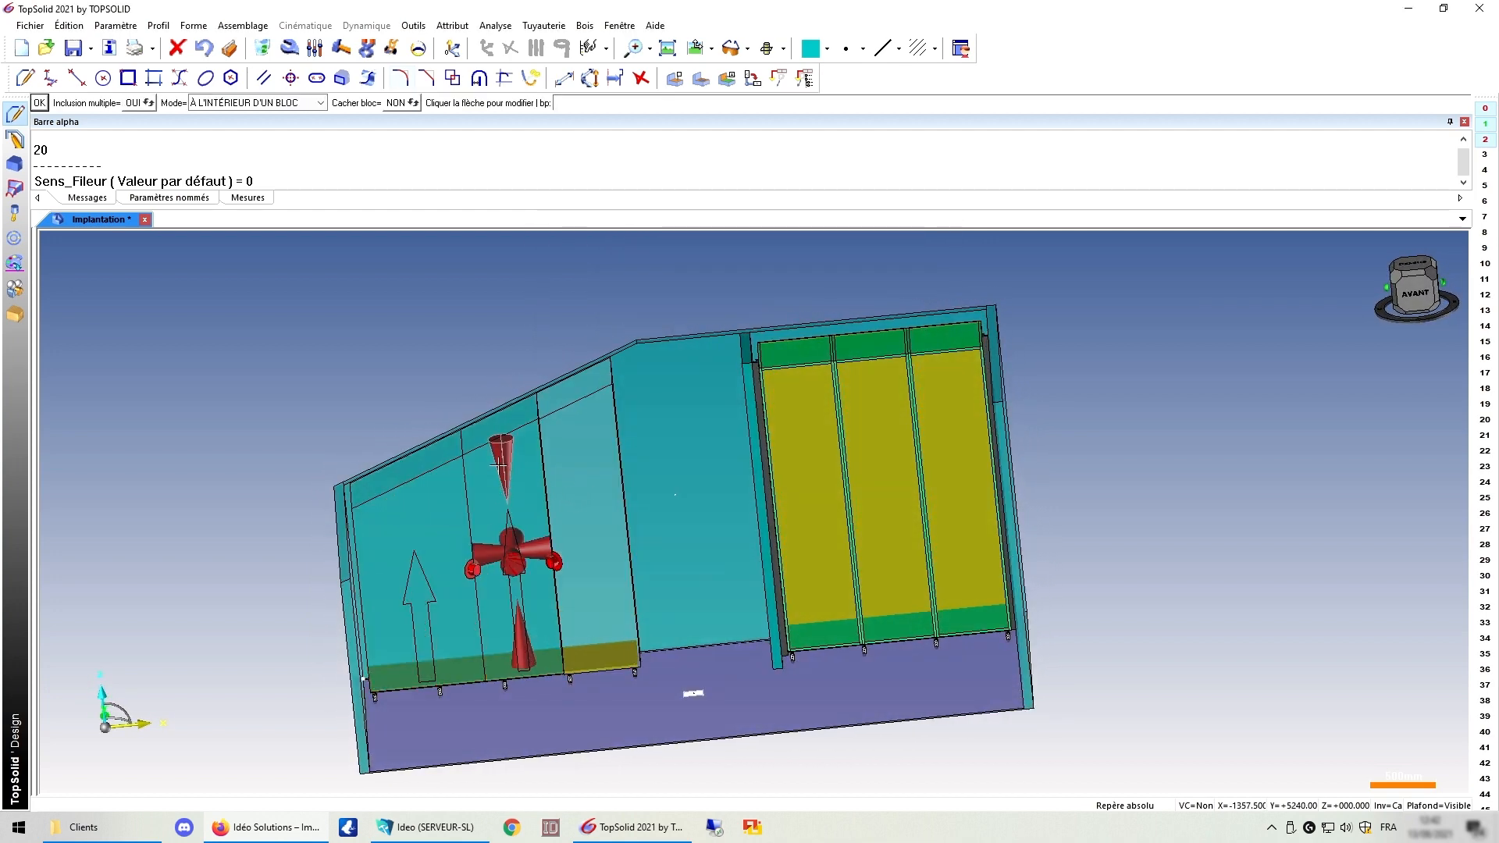
{"action": "middle_click", "coordinate": [424, 341]}
Step: Assemble the sloped carcasses with 0:Montants filants and set their back panel thickness to 8 mm
{"action": "left_click", "coordinate": [238, 104]}
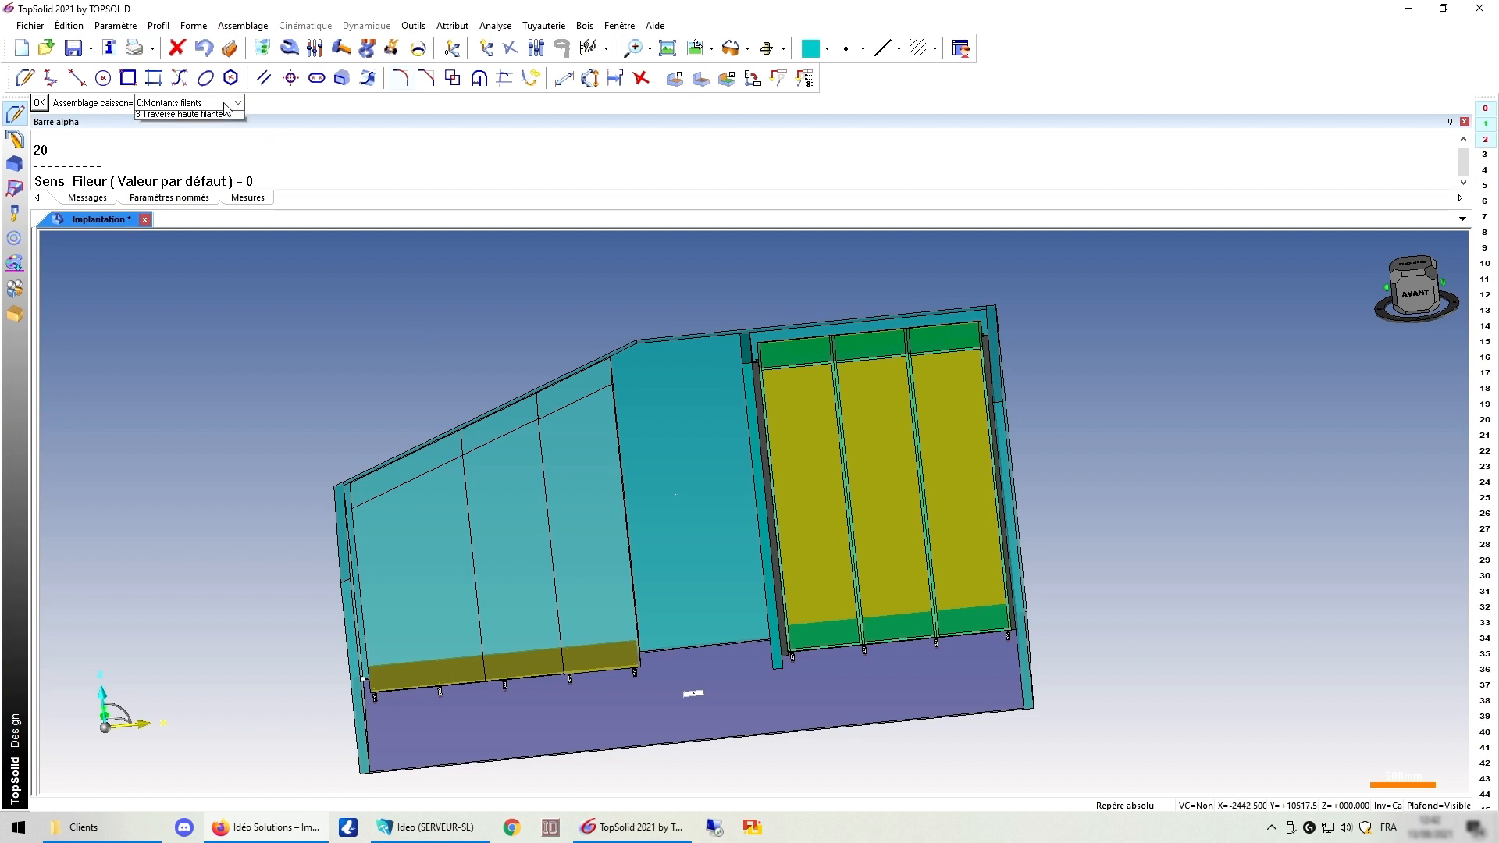
{"action": "left_click", "coordinate": [212, 117]}
{"action": "left_click", "coordinate": [278, 111]}
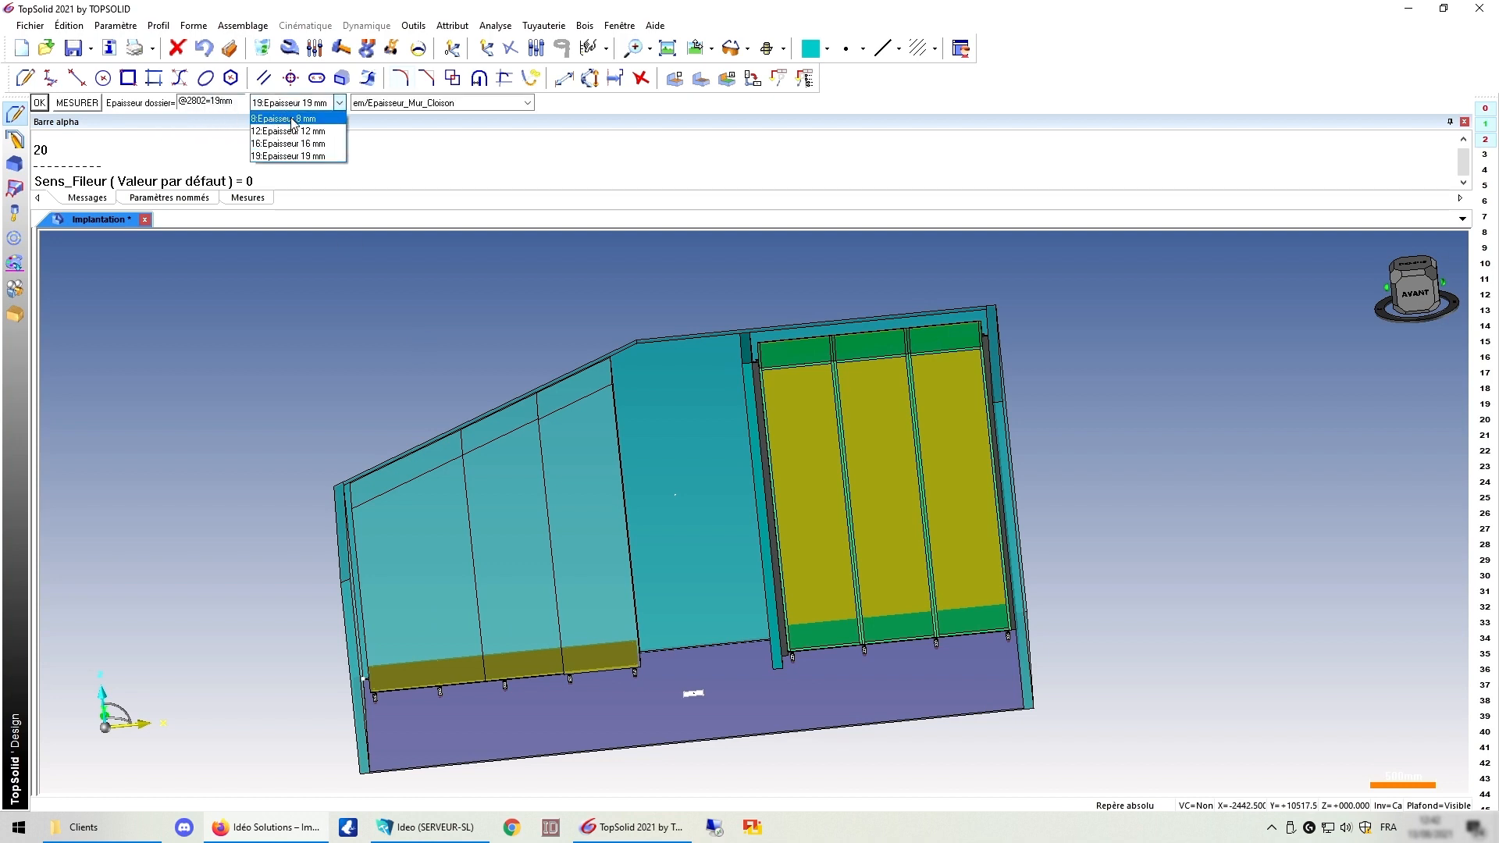
{"action": "left_click", "coordinate": [283, 117]}
{"action": "left_click", "coordinate": [185, 104]}
{"action": "left_click", "coordinate": [174, 118]}
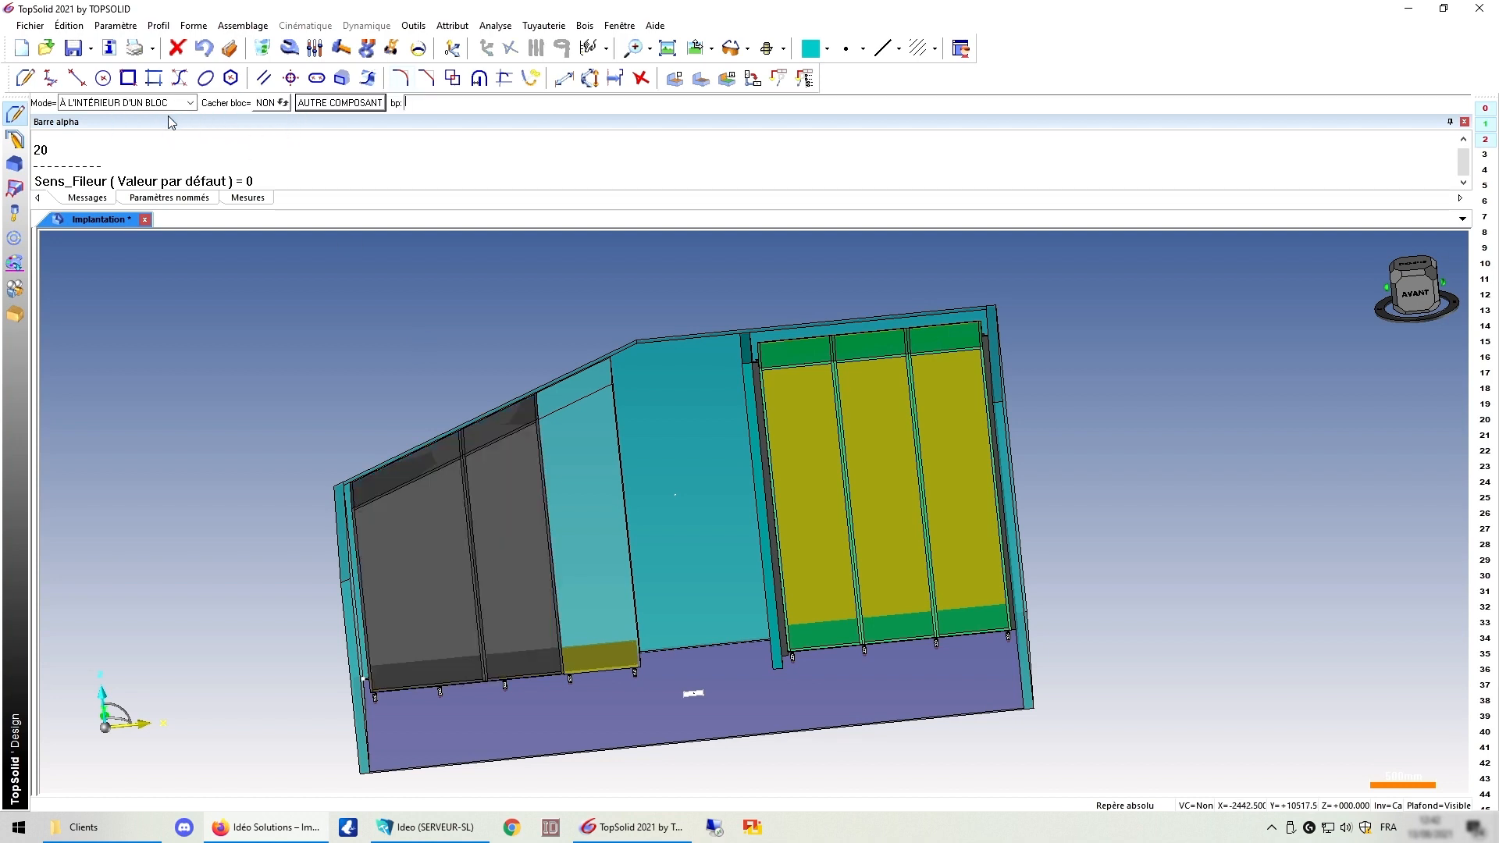
Step: Add a vertical separation in the lowest sloped carcass, positioned 0:Centrée with the proposed offset
{"action": "middle_click_drag", "start_coordinate": [554, 336], "coordinate": [357, 325]}
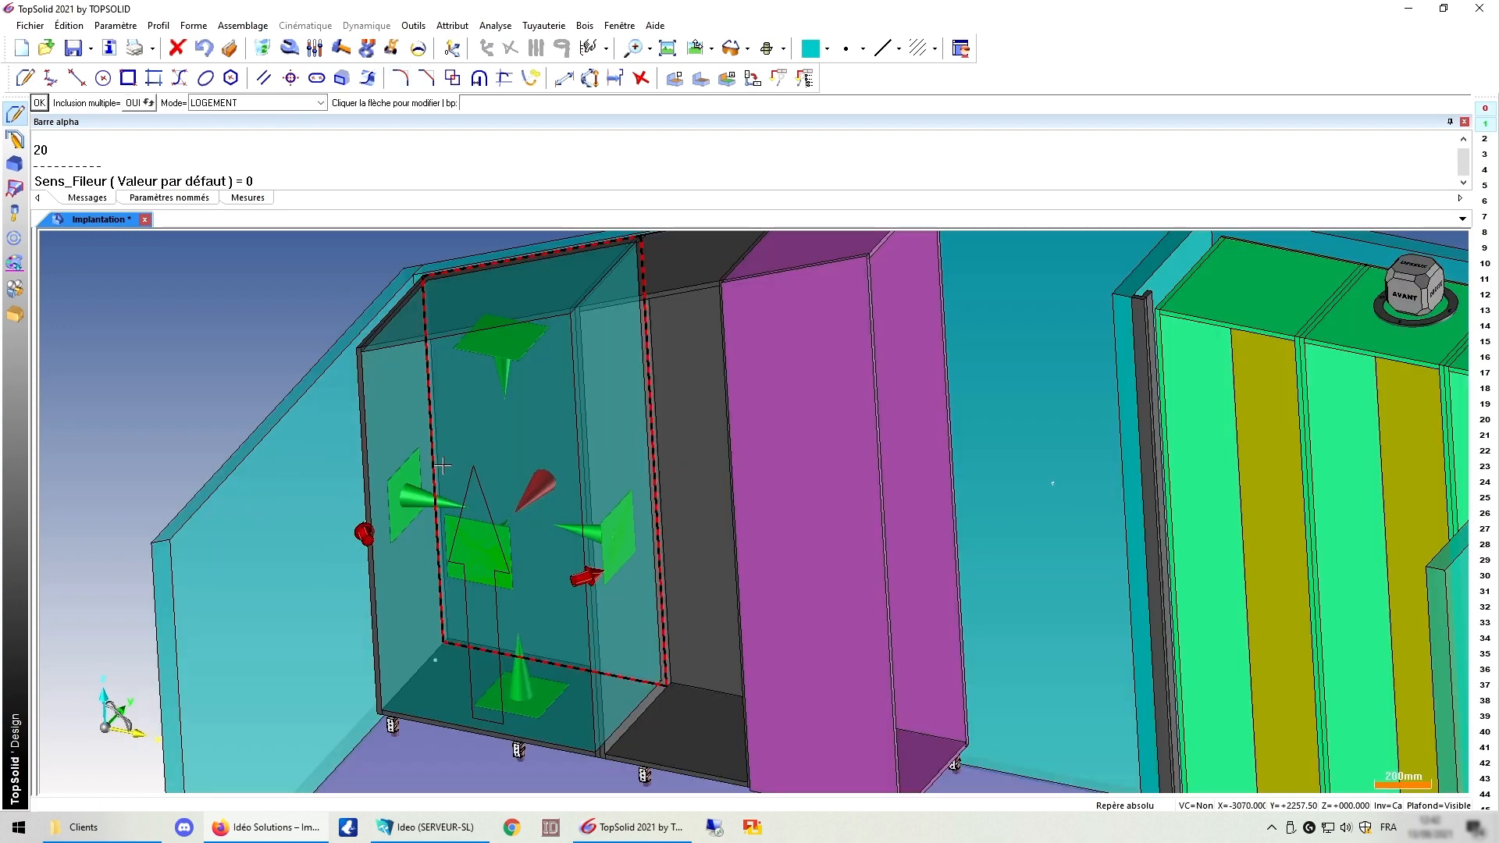
{"action": "left_click", "coordinate": [442, 467]}
{"action": "left_click", "coordinate": [195, 103]}
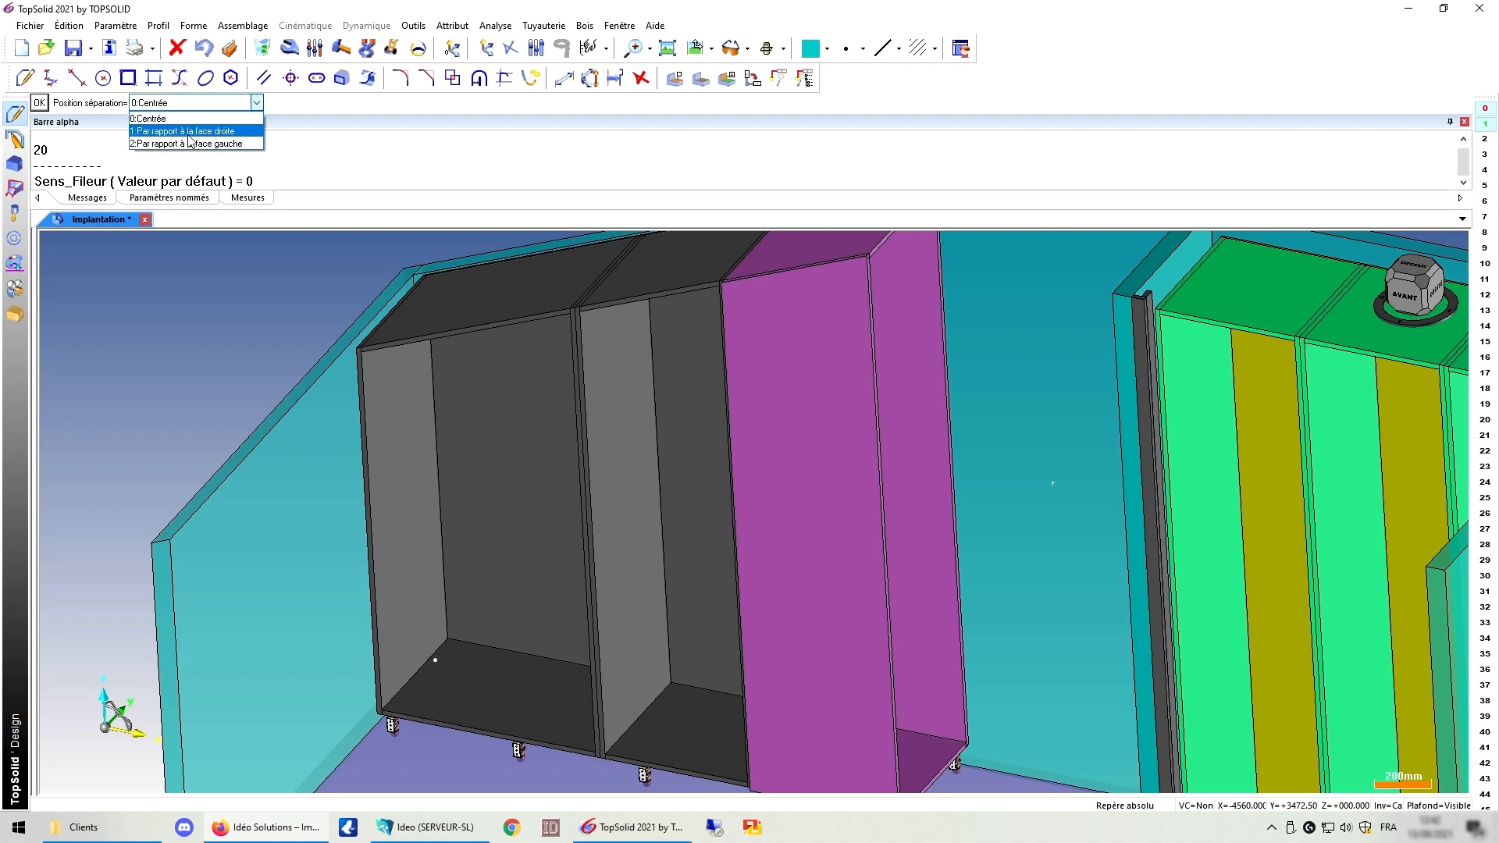
{"action": "left_click", "coordinate": [176, 122]}
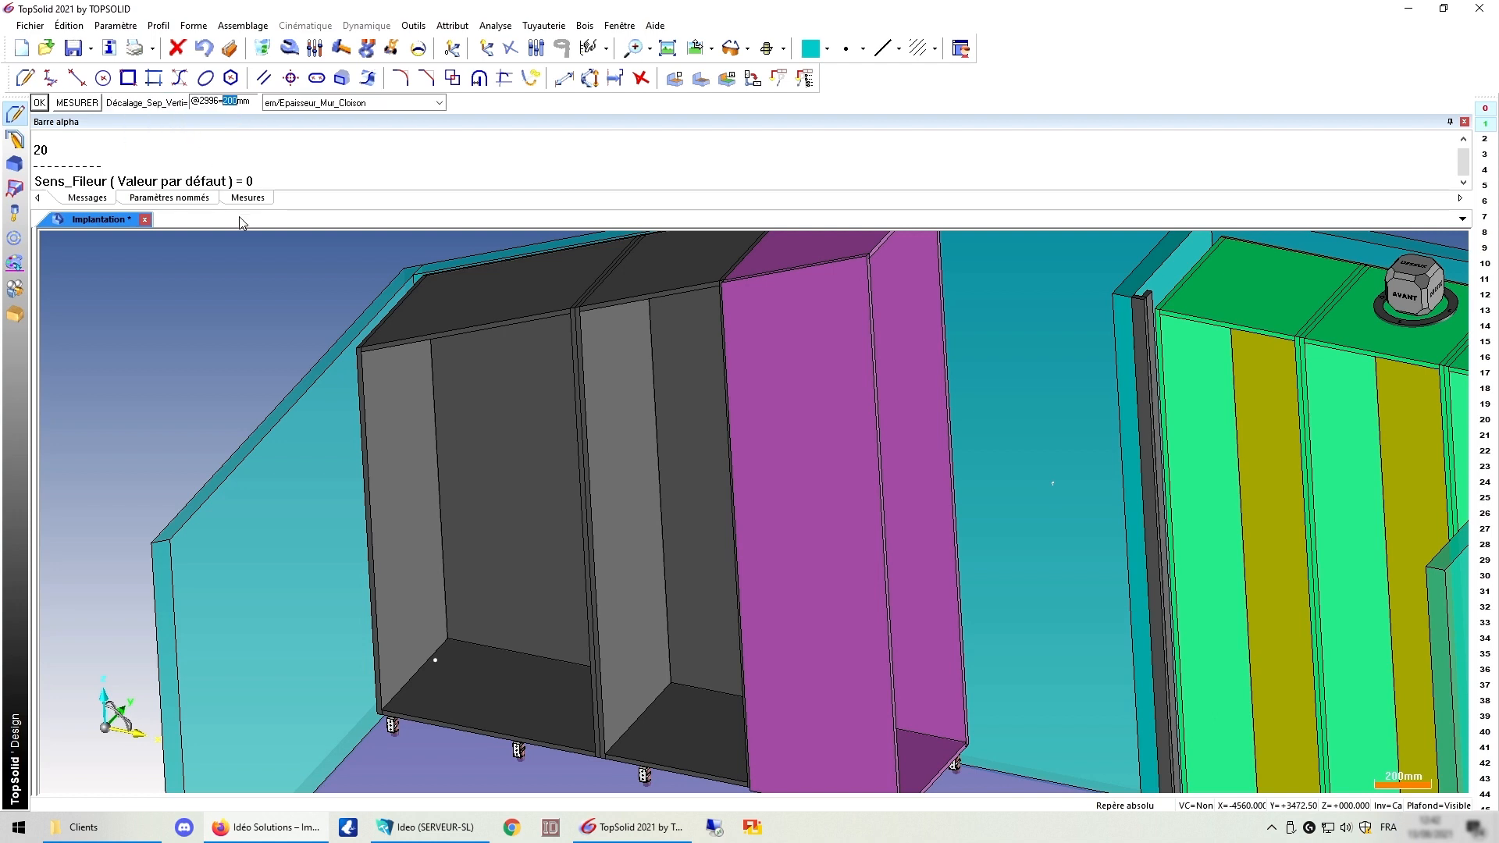
{"action": "key", "text": "Return"}
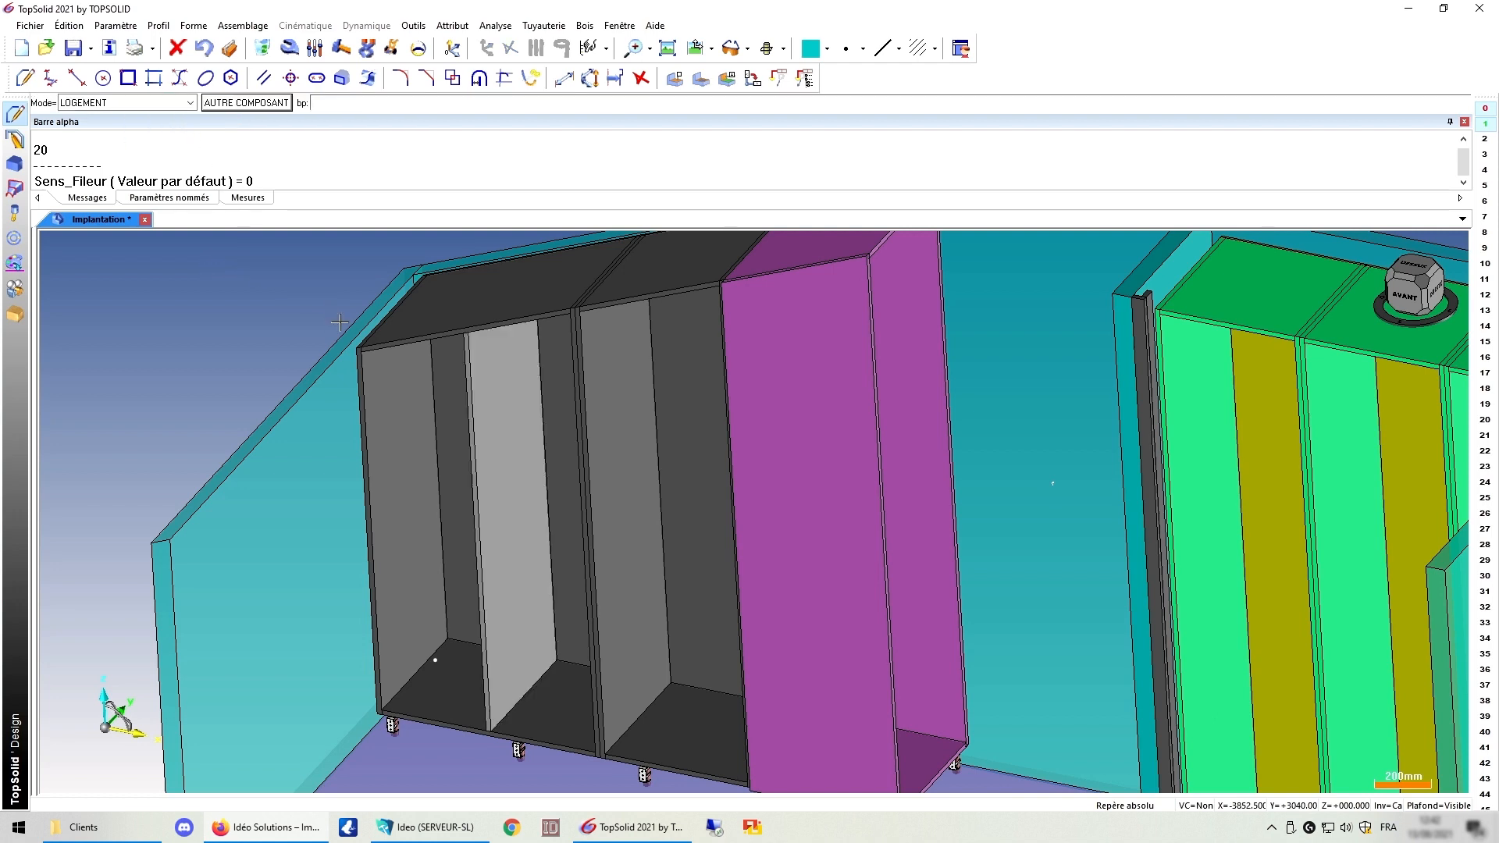
Step: Insert shelves without cable passage in the sloped wardrobe's lowest compartment and the straight cupboard's compartment farthest from the partition
{"action": "key", "text": "Return"}
{"action": "left_click", "coordinate": [687, 599]}
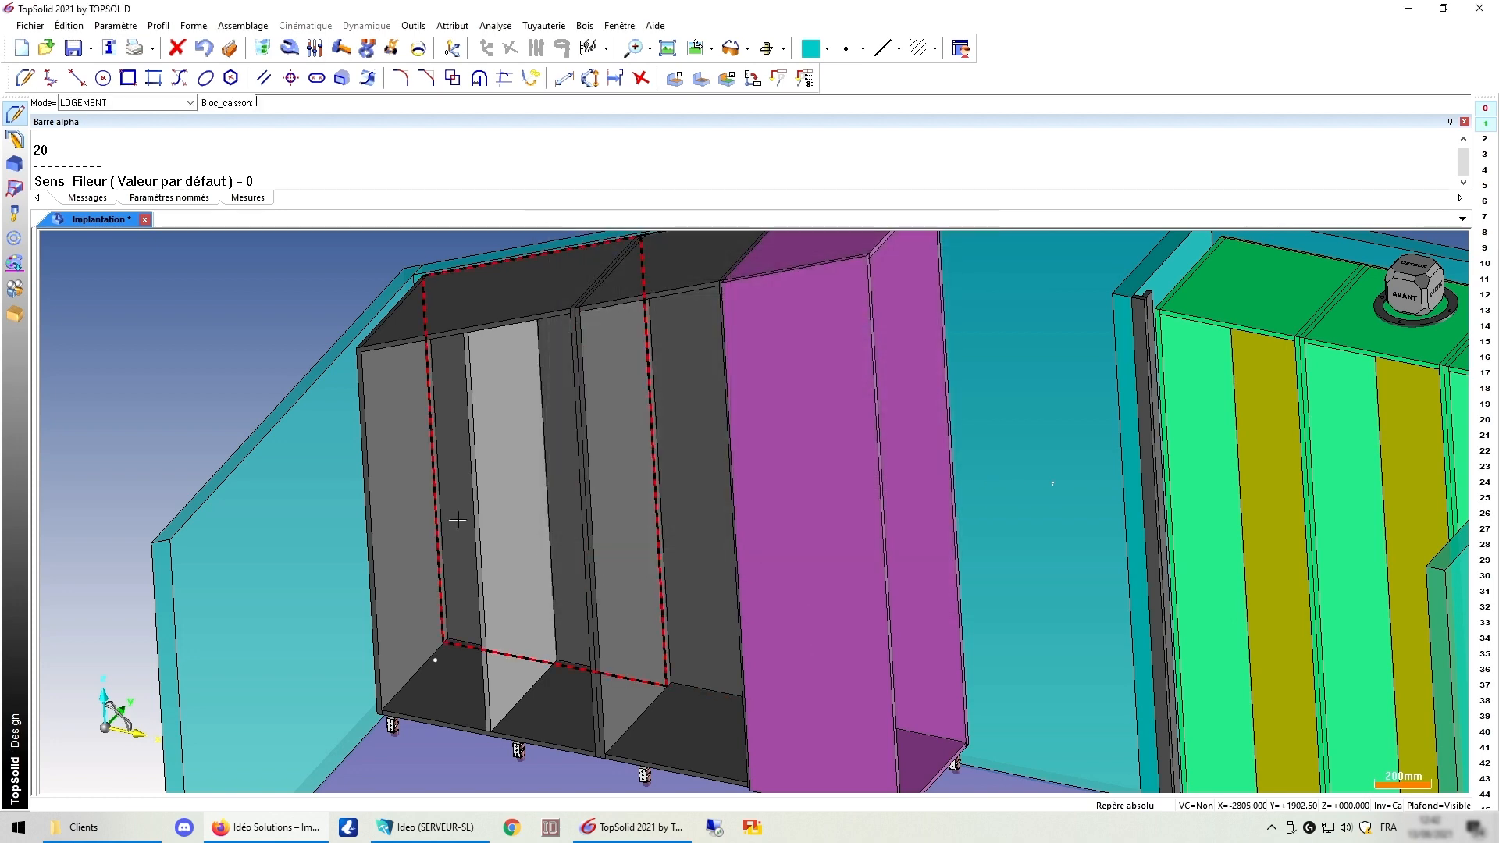
{"action": "left_click", "coordinate": [415, 488]}
{"action": "scroll", "coordinate": [417, 489], "scroll_direction": "down", "scroll_amount": 5}
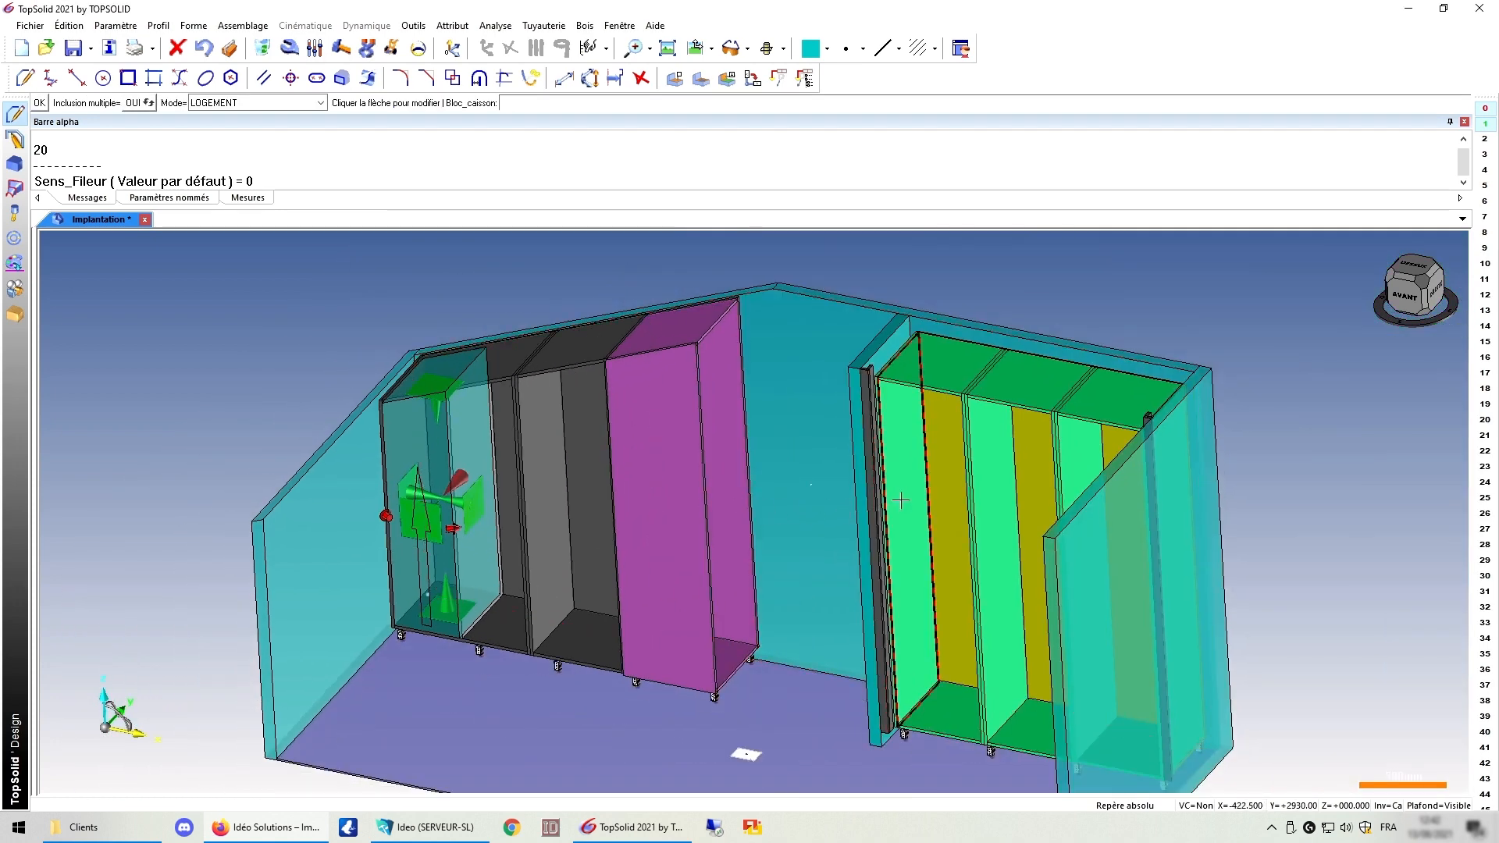
{"action": "middle_click_drag", "start_coordinate": [901, 500], "coordinate": [1022, 509]}
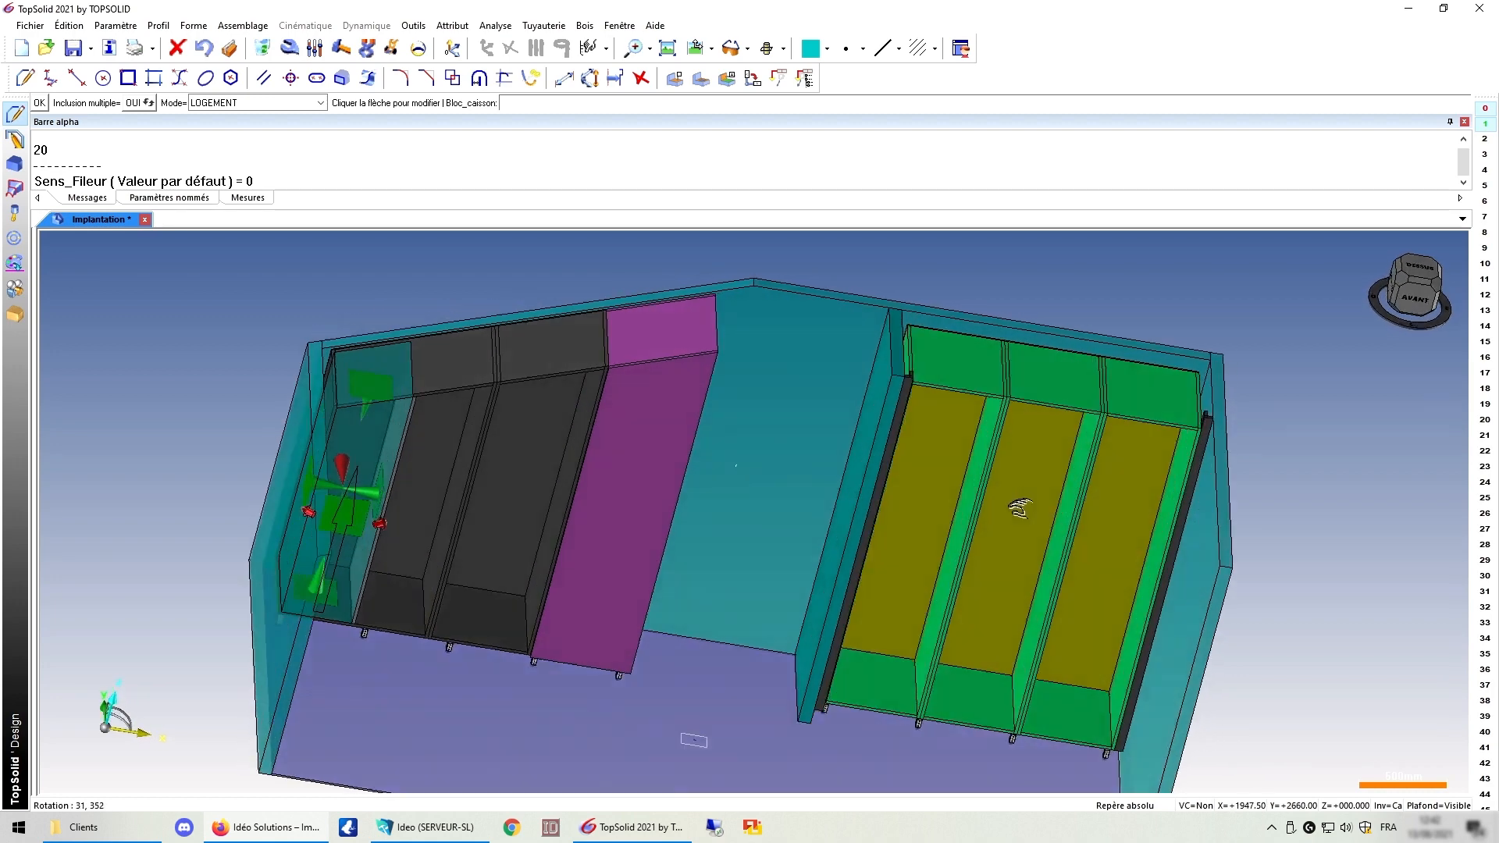
{"action": "left_click", "coordinate": [1170, 500]}
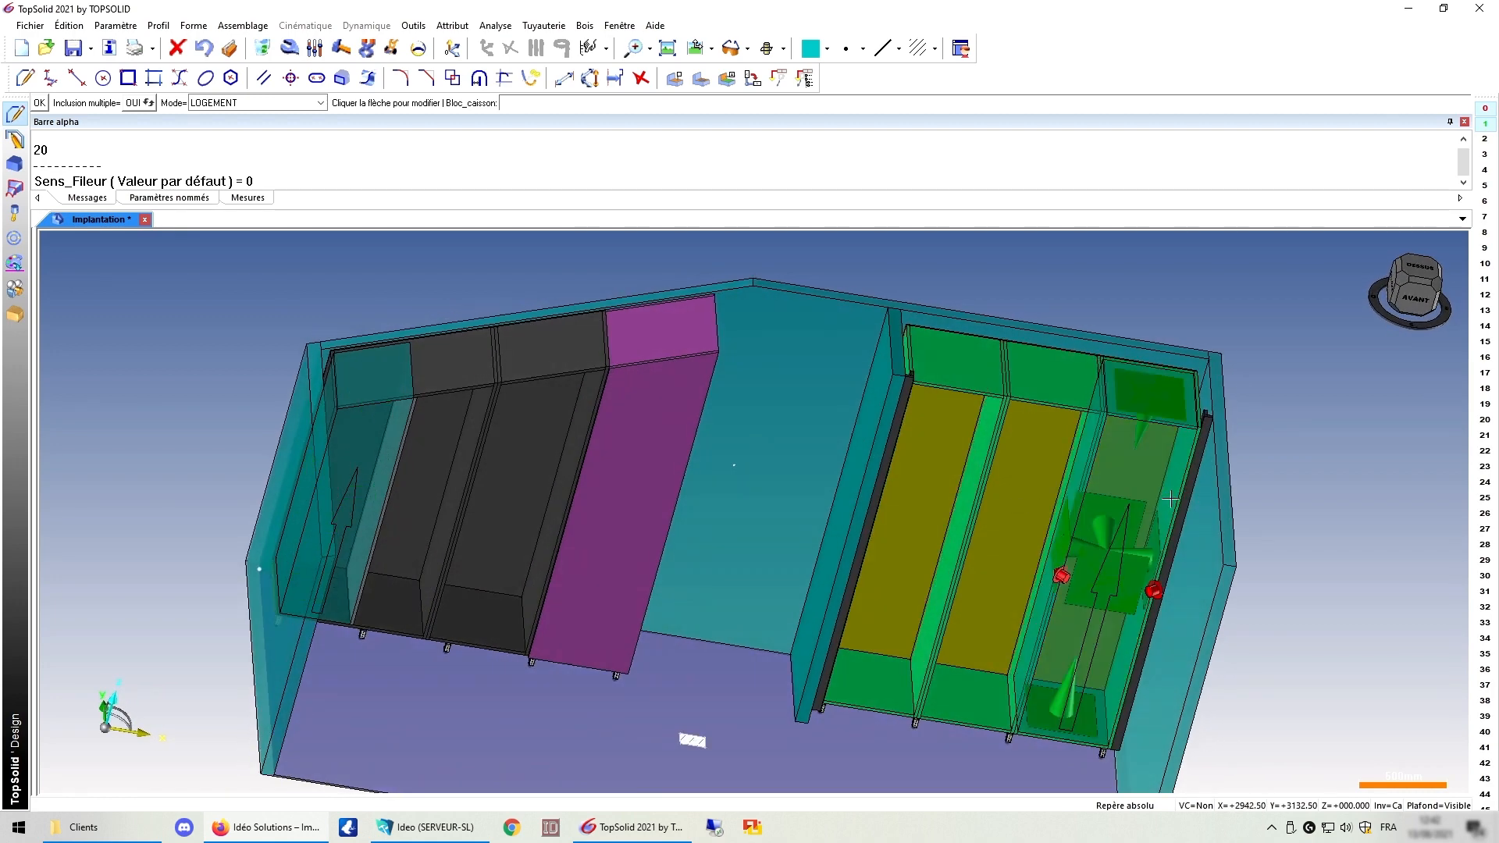
{"action": "left_click", "coordinate": [1168, 499]}
{"action": "key", "text": "Return"}
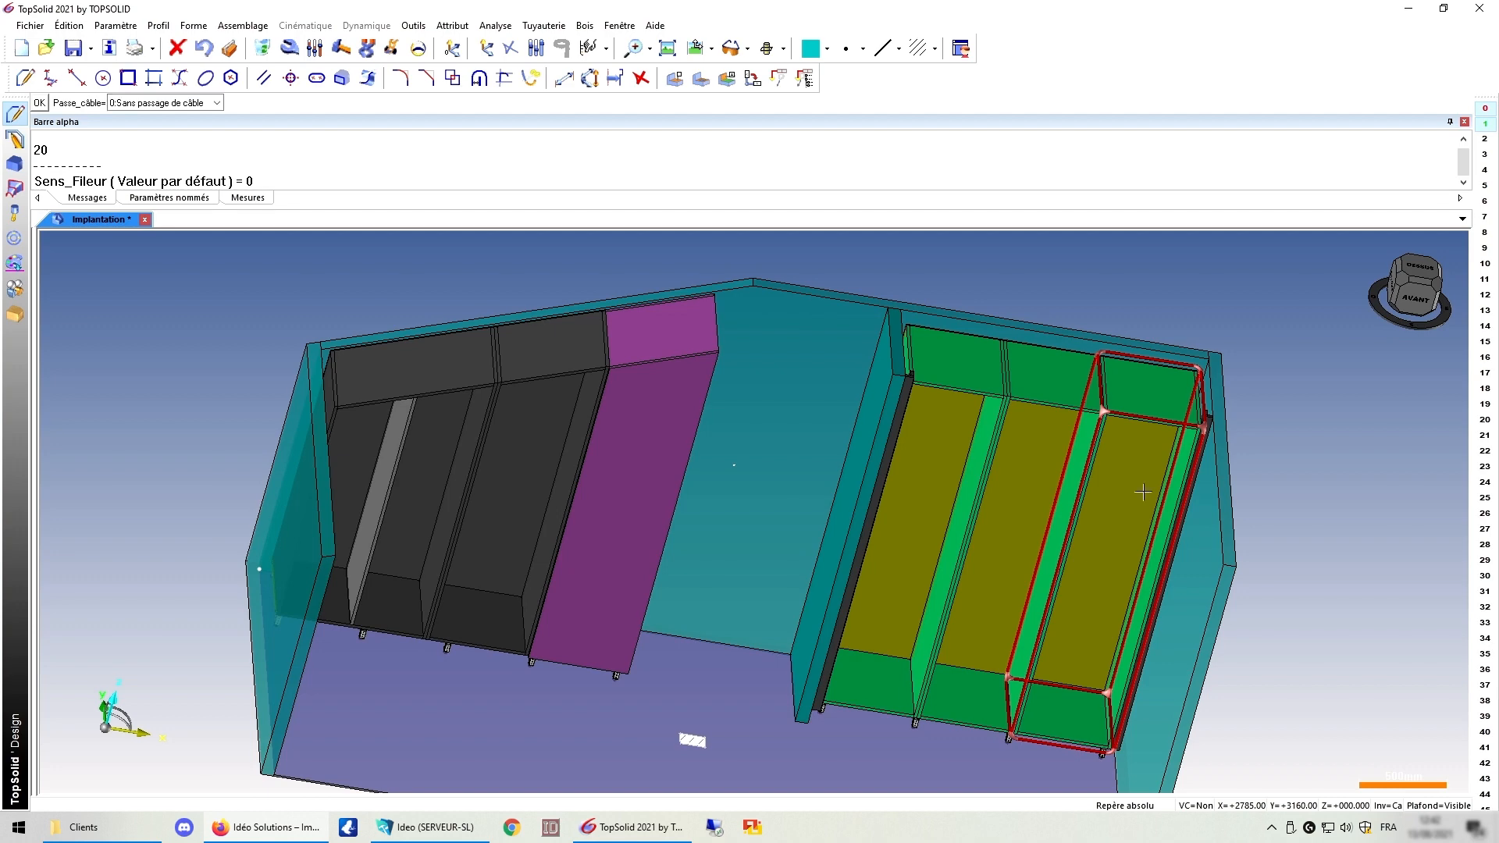
{"action": "key", "text": "Return"}
{"action": "key", "text": "Return"}
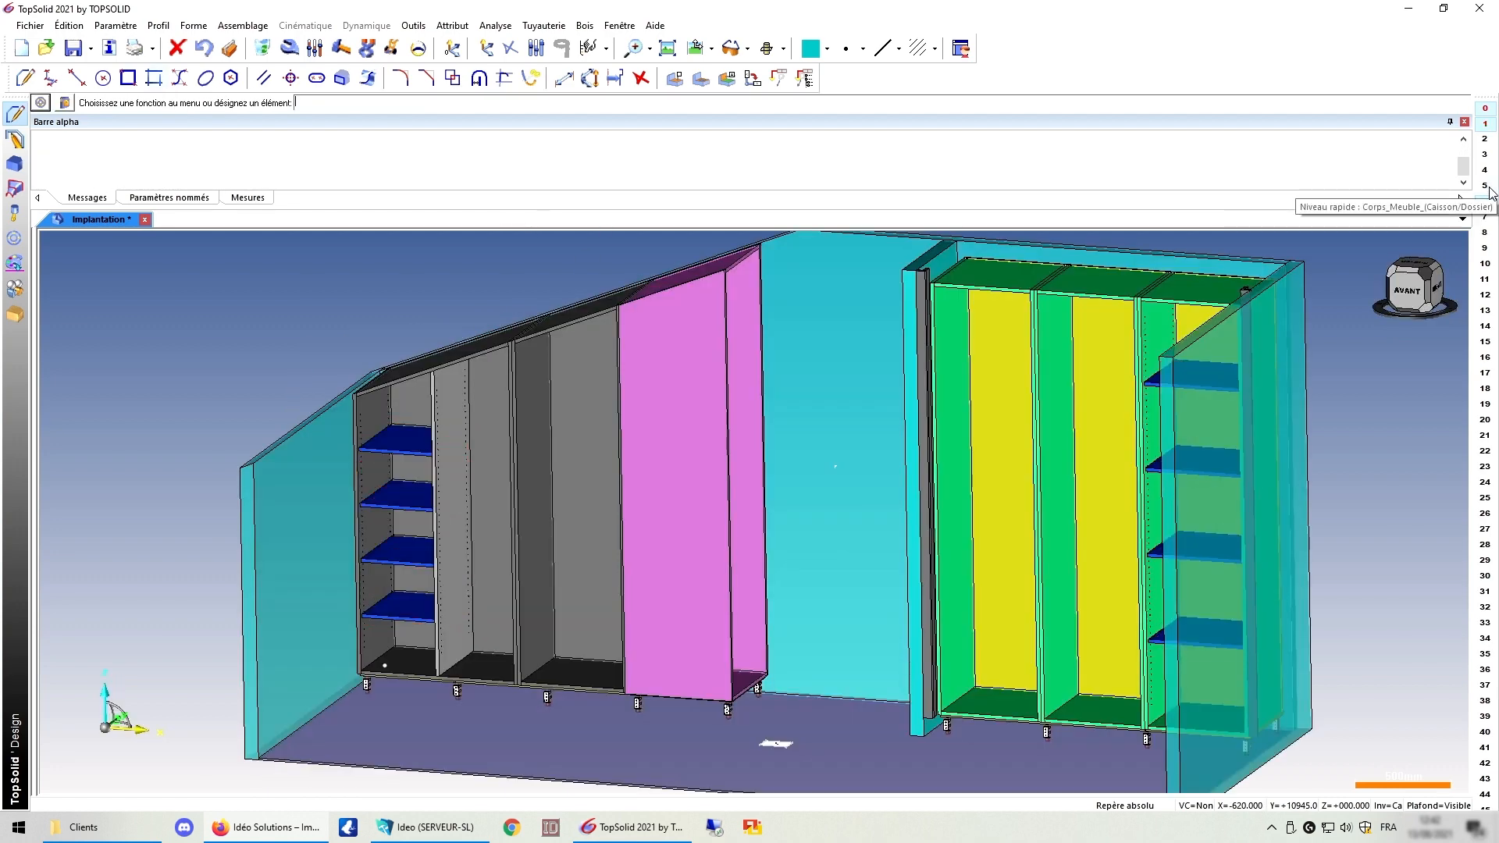
Step: Insert a hanging rail from the Intérieur components in the sloped wardrobe compartment beside the shelves
{"action": "left_click", "coordinate": [1487, 188]}
{"action": "key", "text": "ctrl+i"}
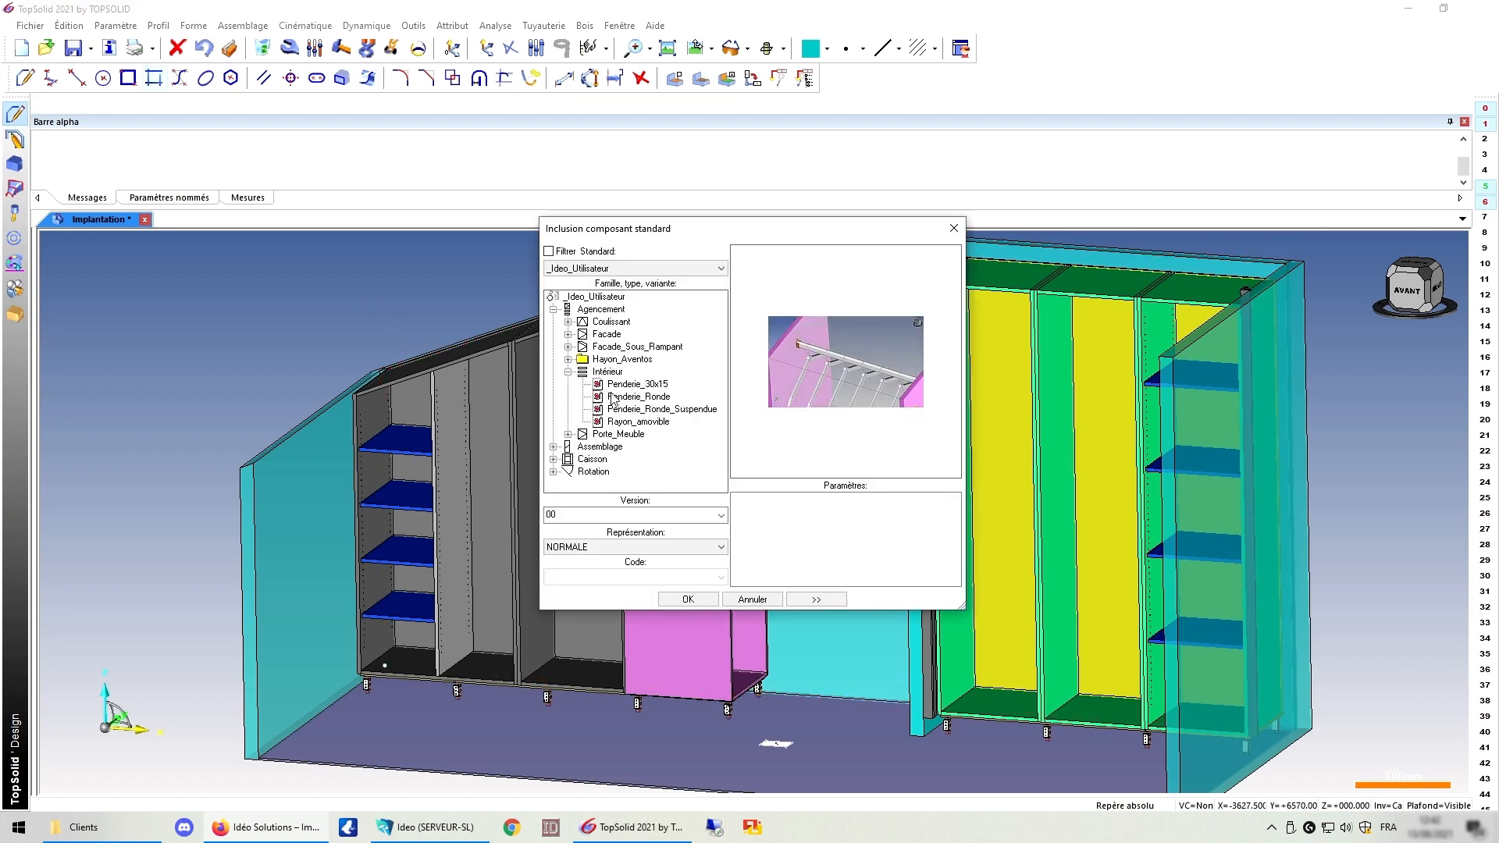
{"action": "left_click", "coordinate": [575, 374]}
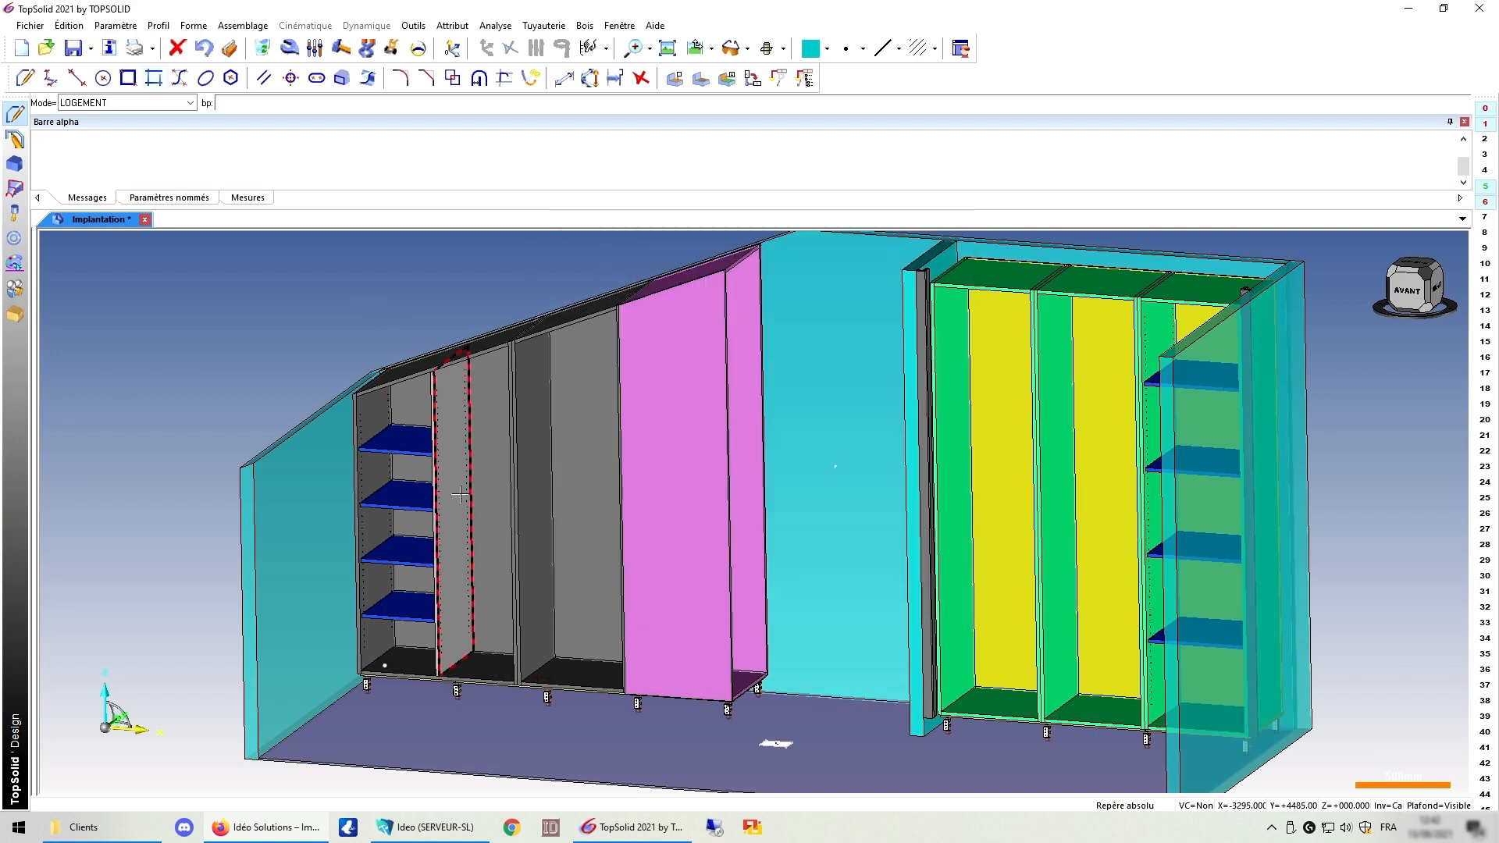
{"action": "left_click", "coordinate": [461, 493]}
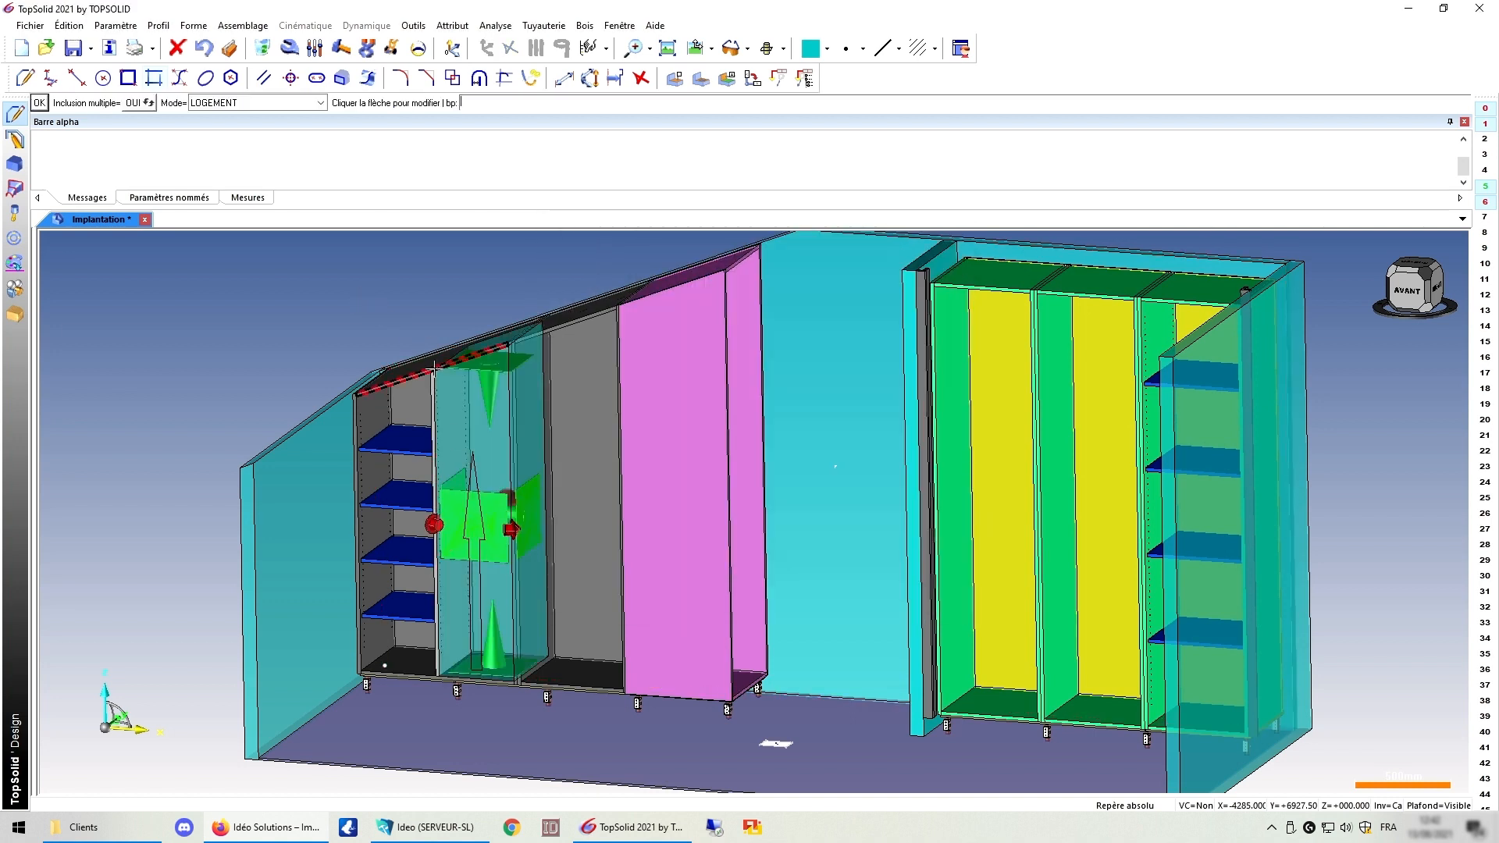
{"action": "key", "text": "Return"}
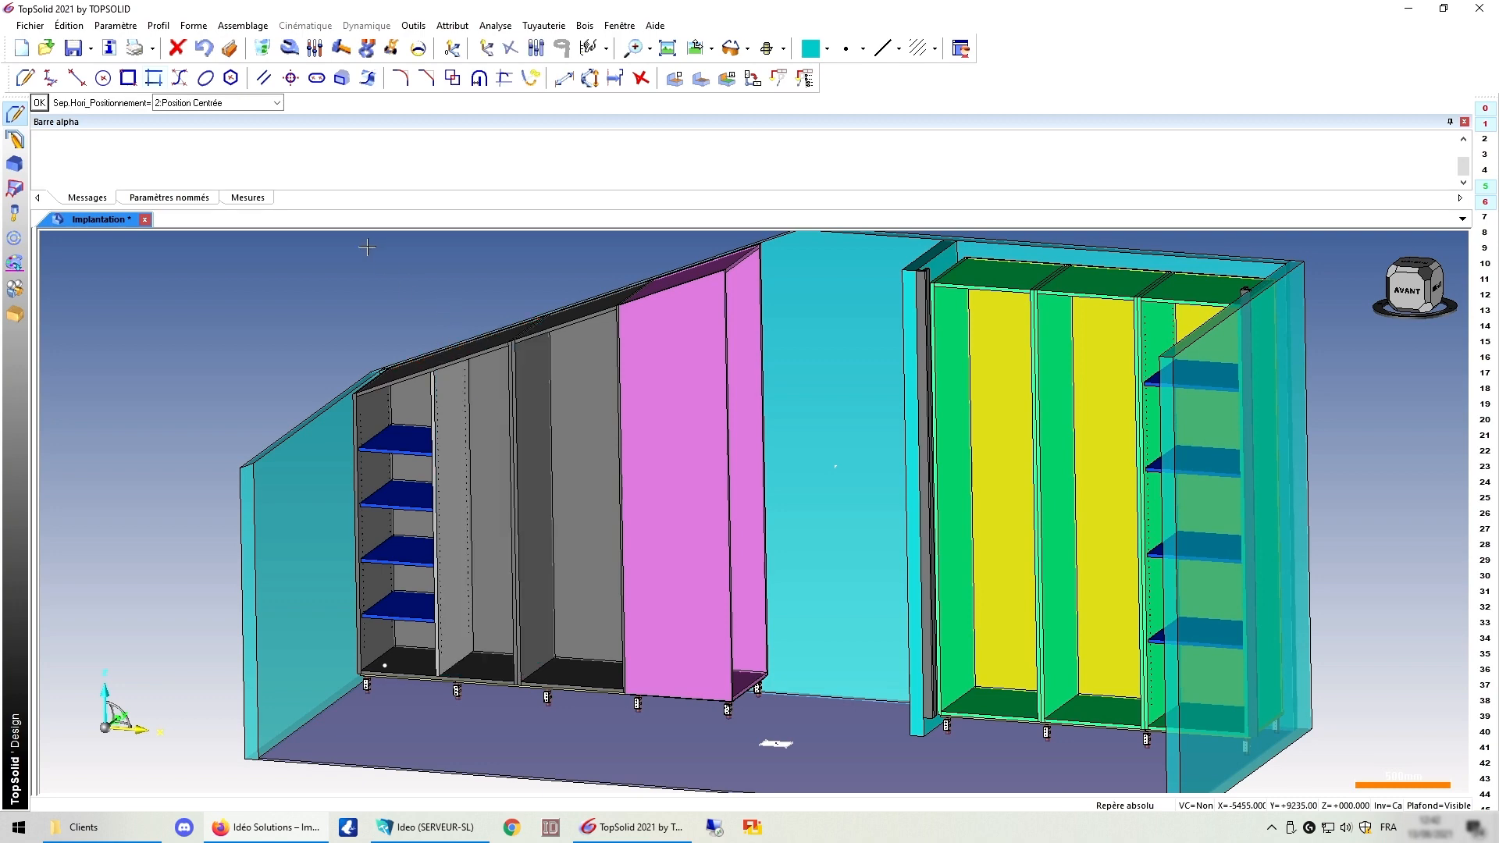
Step: Choose the positioning mode of the sloped wardrobe's horizontal separation and accept the proposed 200 mm offset
{"action": "left_click", "coordinate": [277, 102]}
{"action": "left_click", "coordinate": [270, 119]}
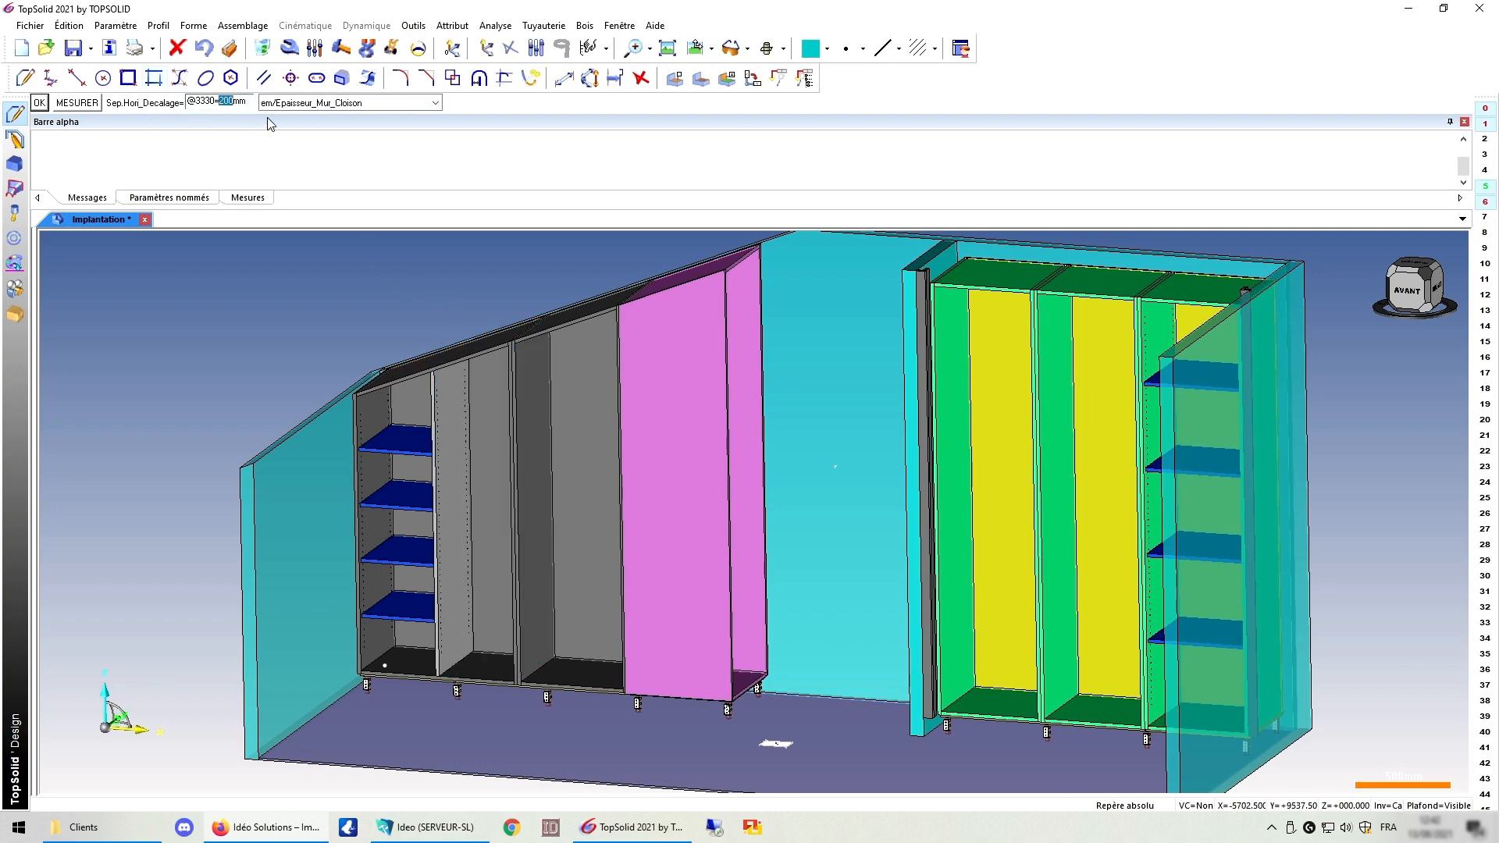
{"action": "key", "text": "Return"}
{"action": "left_click", "coordinate": [567, 346]}
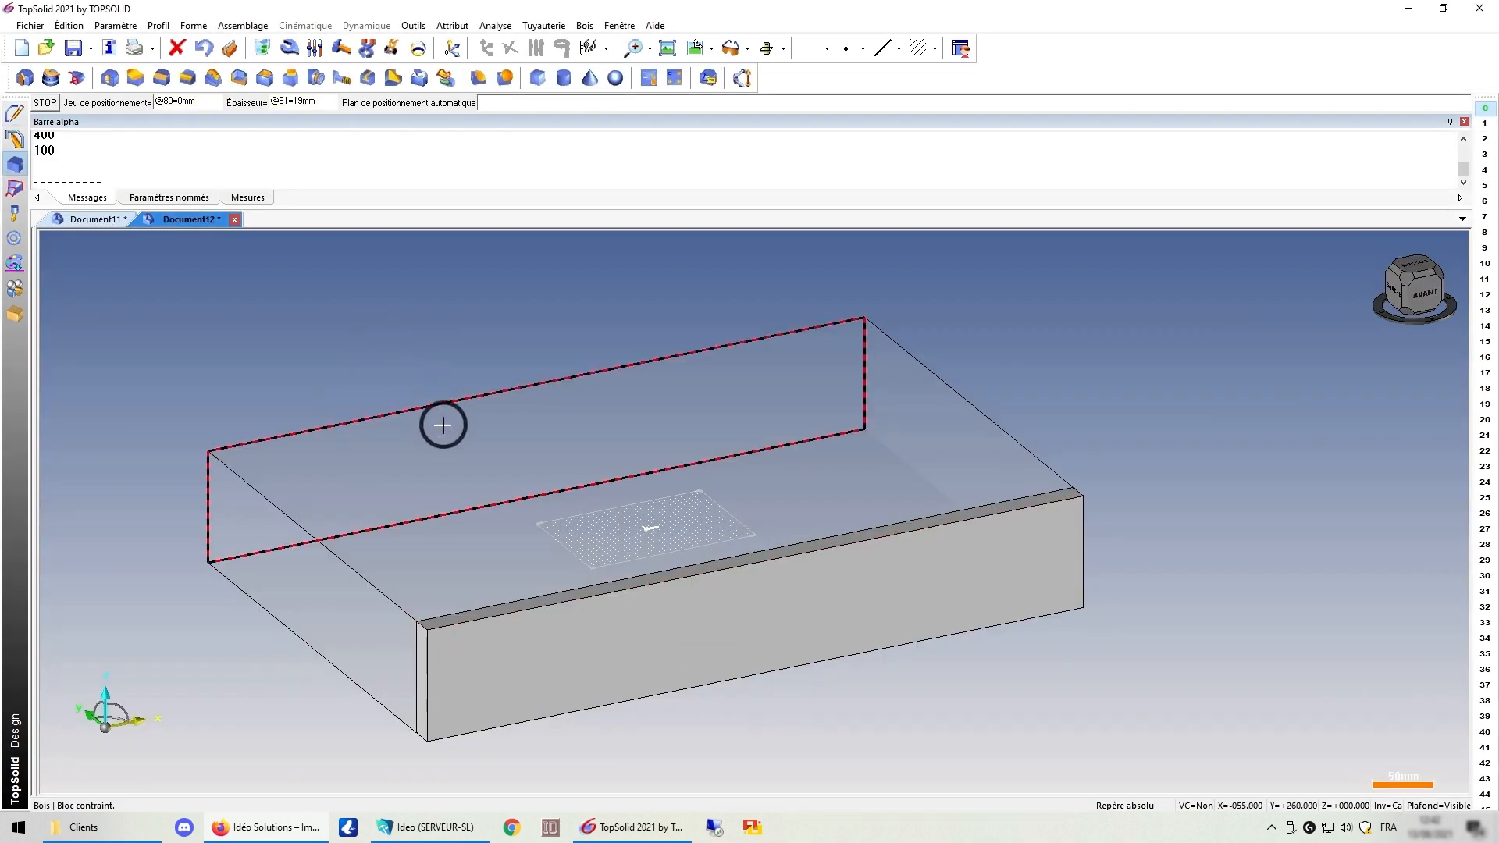
Step: Add 19 mm constrained panels on the drawer volume's rear and left faces, limiting the left panel's end to the front panel
{"action": "left_click", "coordinate": [438, 422]}
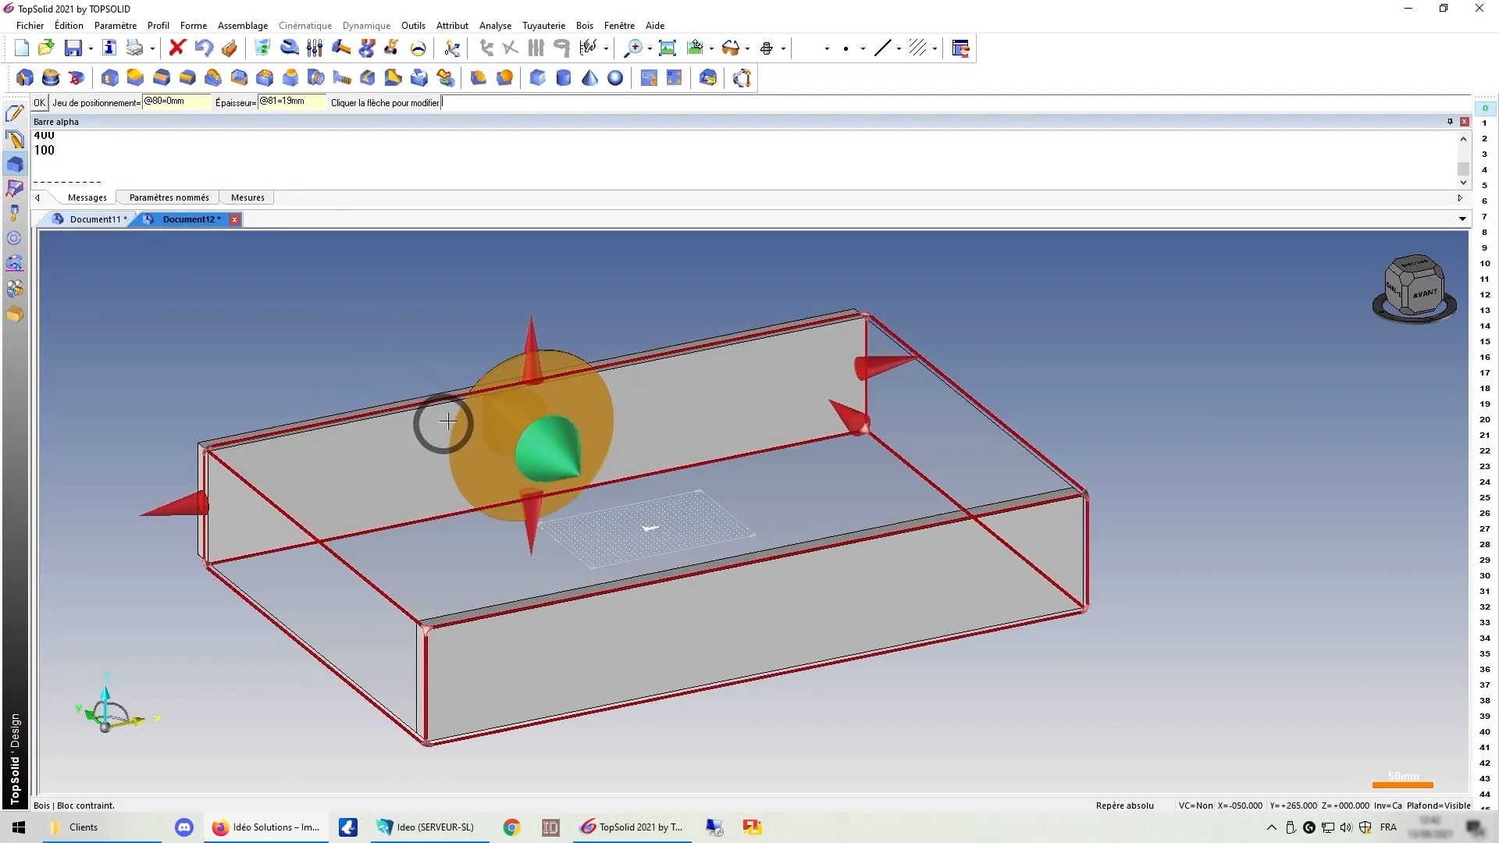
{"action": "left_click", "coordinate": [281, 581]}
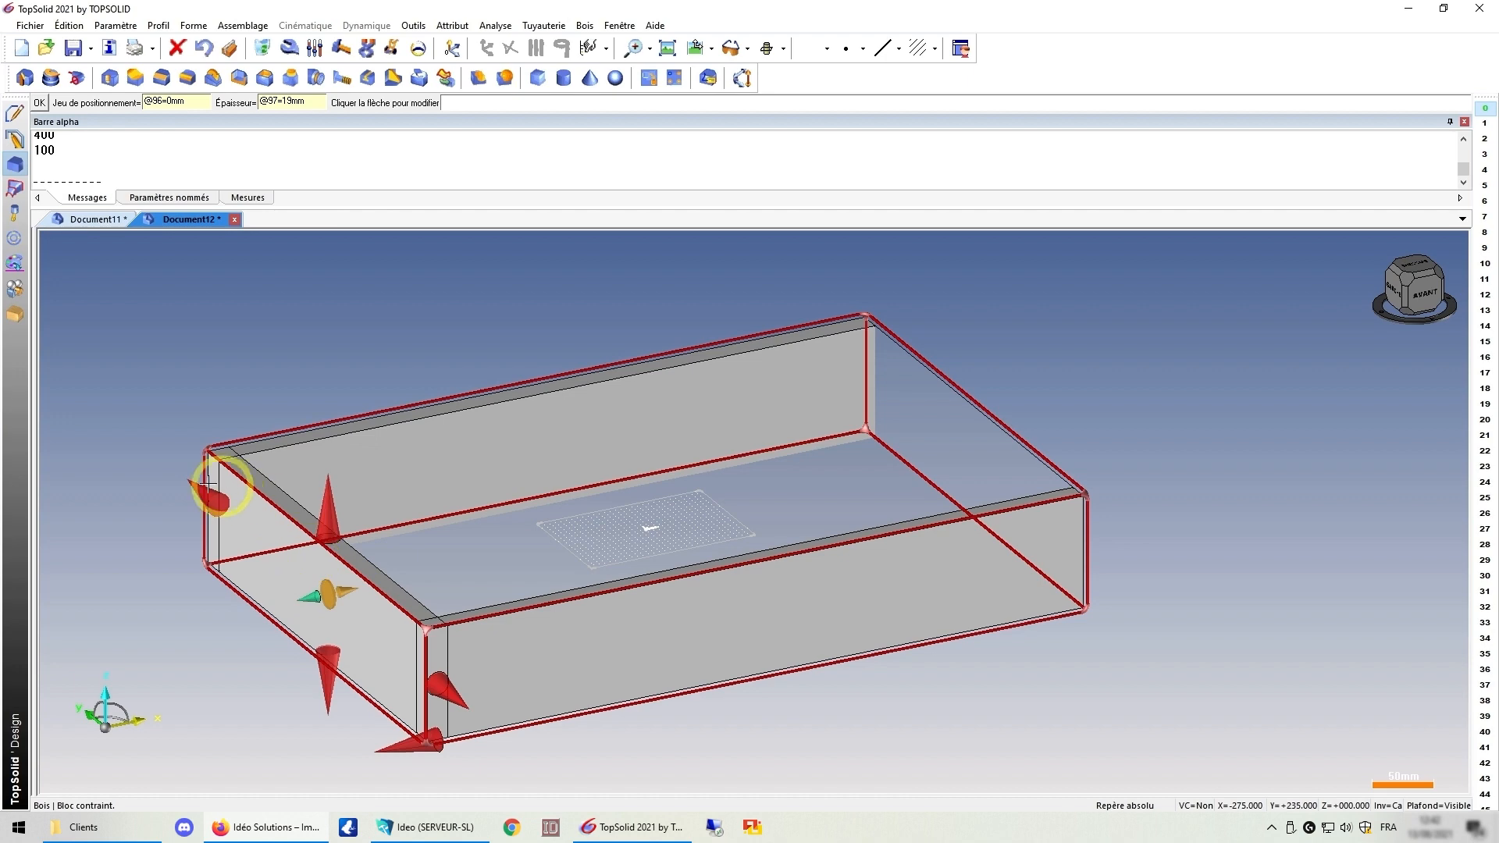
{"action": "left_click", "coordinate": [296, 467]}
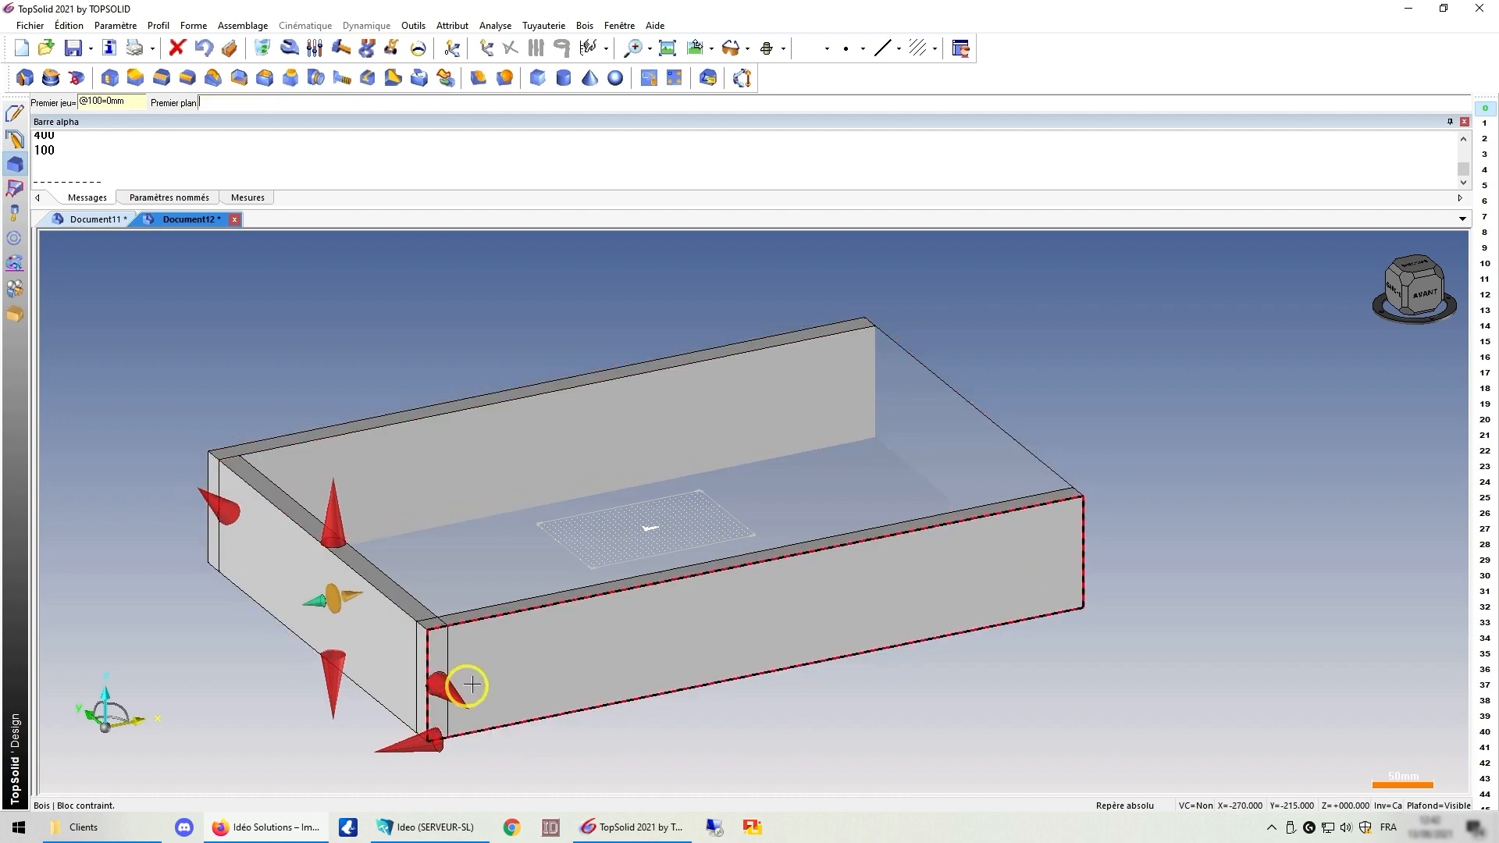
{"action": "left_click", "coordinate": [513, 668]}
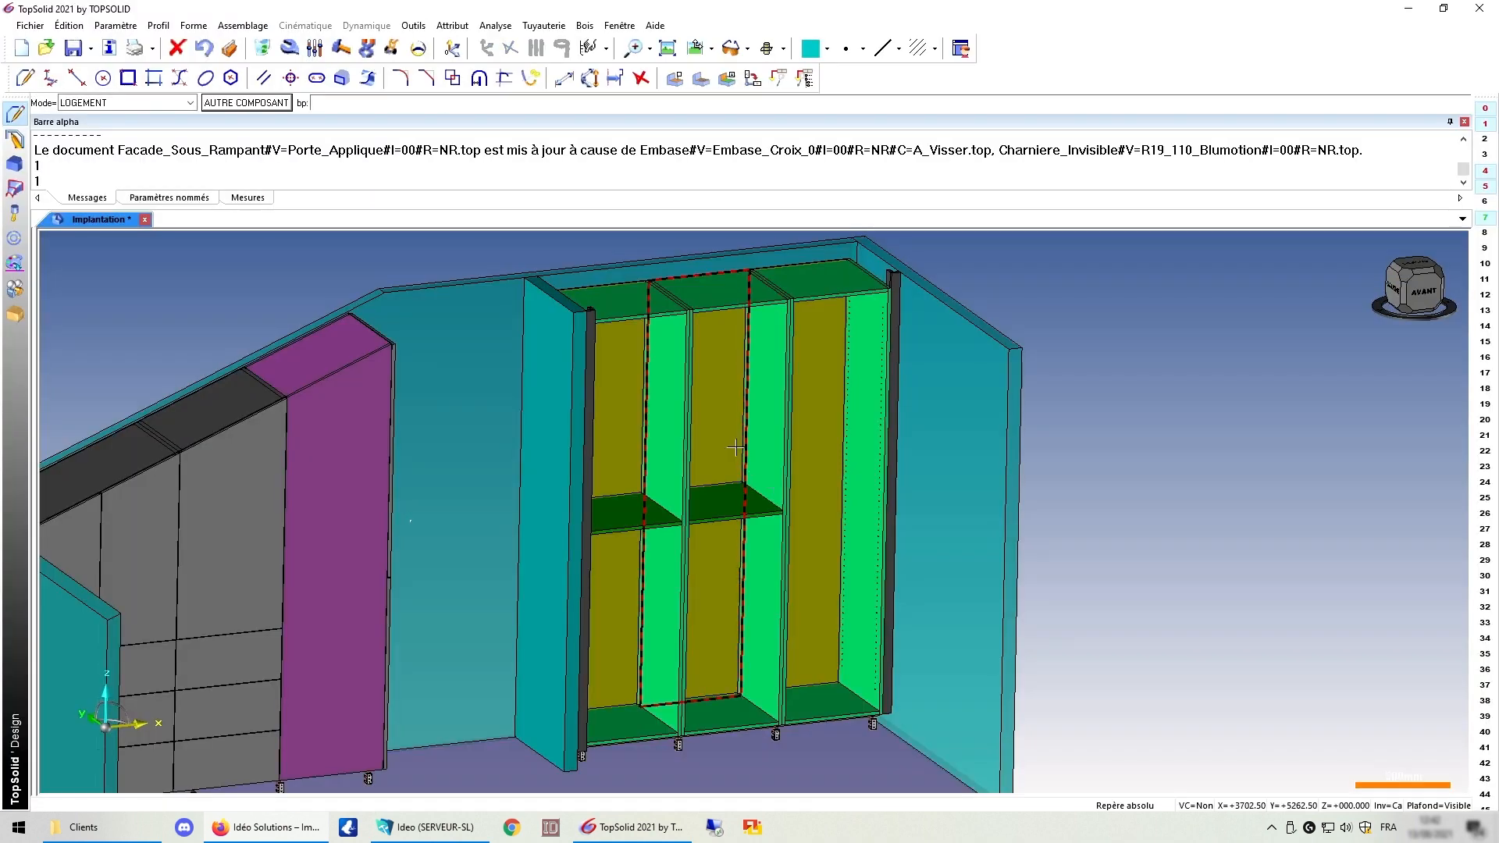
Step: Insert Penderie_Ronde hanging rails in the four compartments of the straight cupboard nearest the partition
{"action": "left_click", "coordinate": [246, 102]}
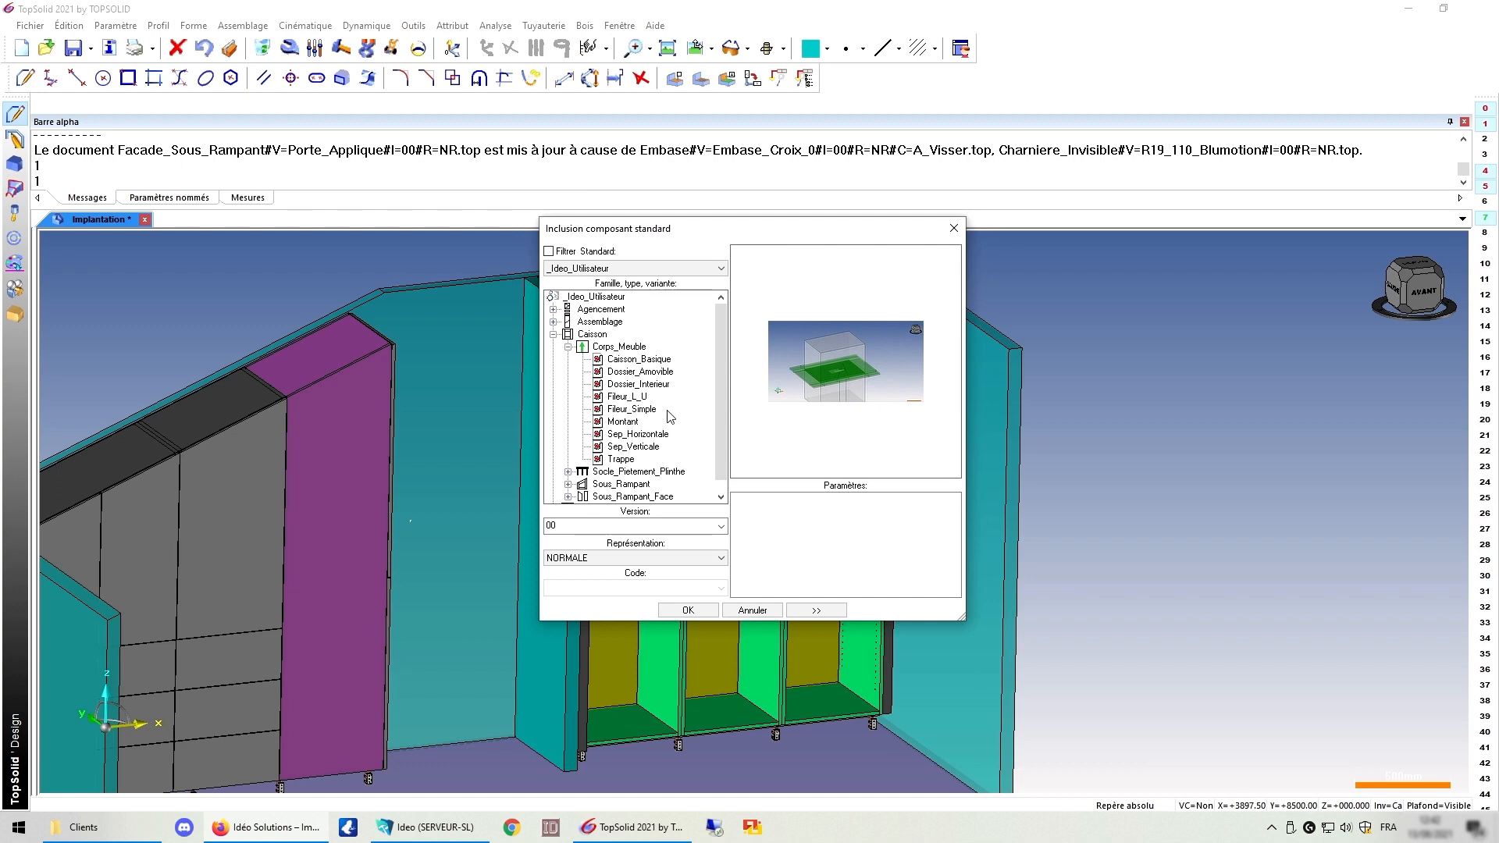
{"action": "left_click", "coordinate": [553, 310]}
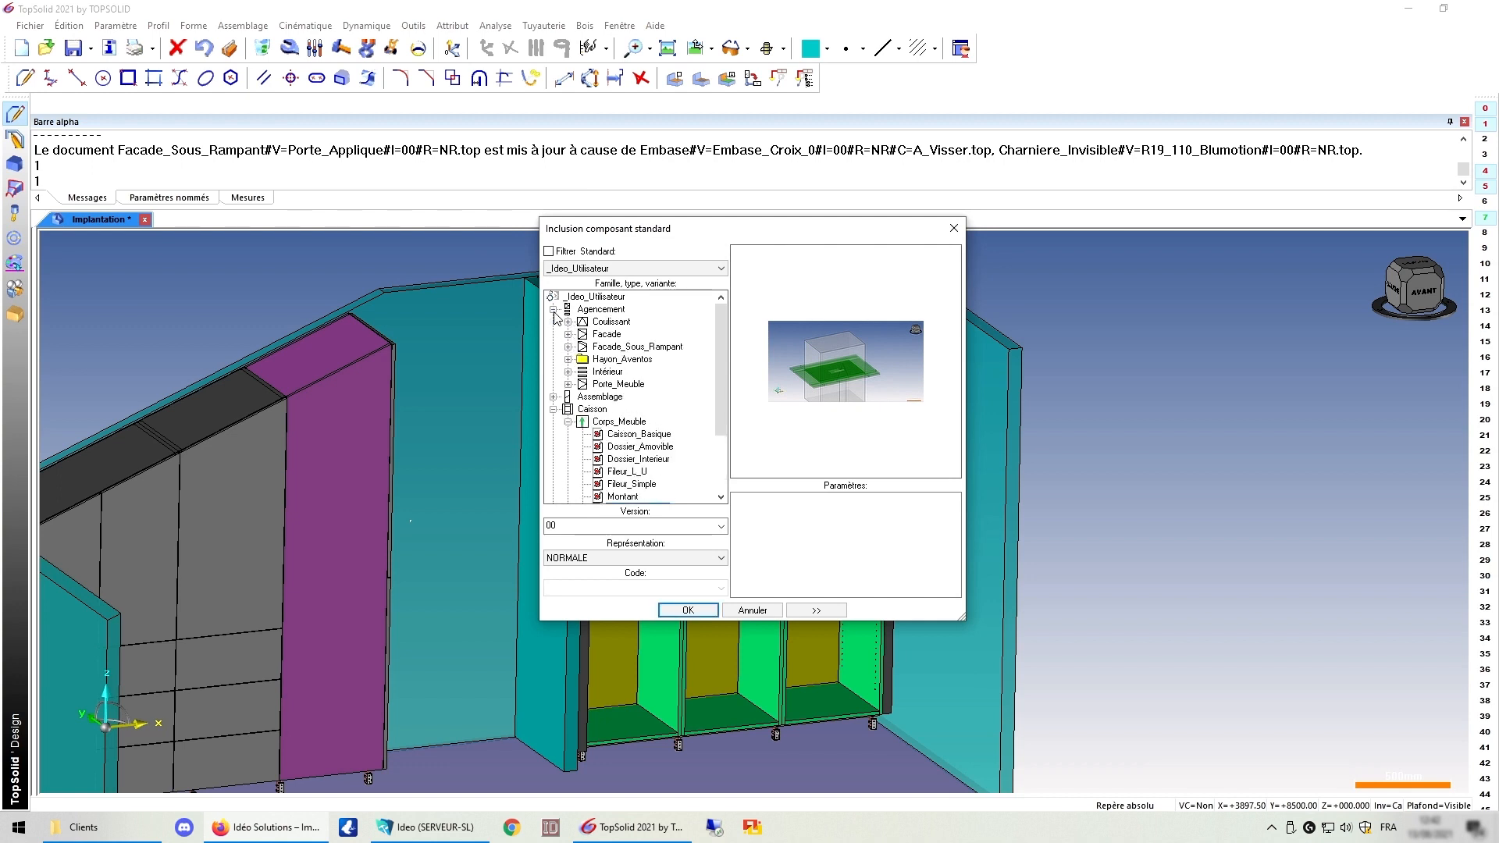
{"action": "left_click", "coordinate": [570, 372]}
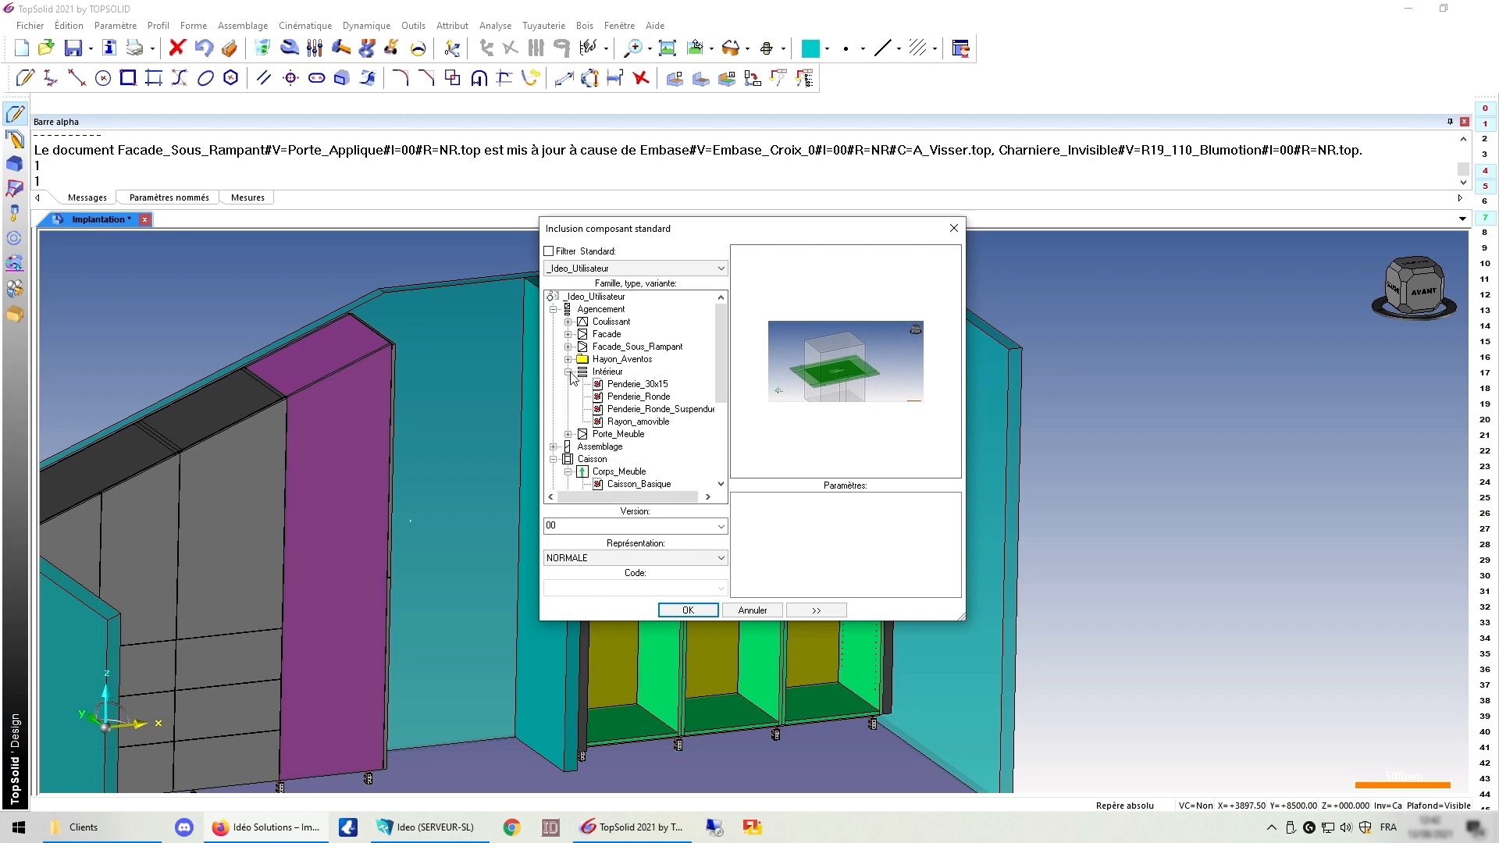
{"action": "left_click", "coordinate": [647, 399]}
{"action": "left_click", "coordinate": [688, 610]}
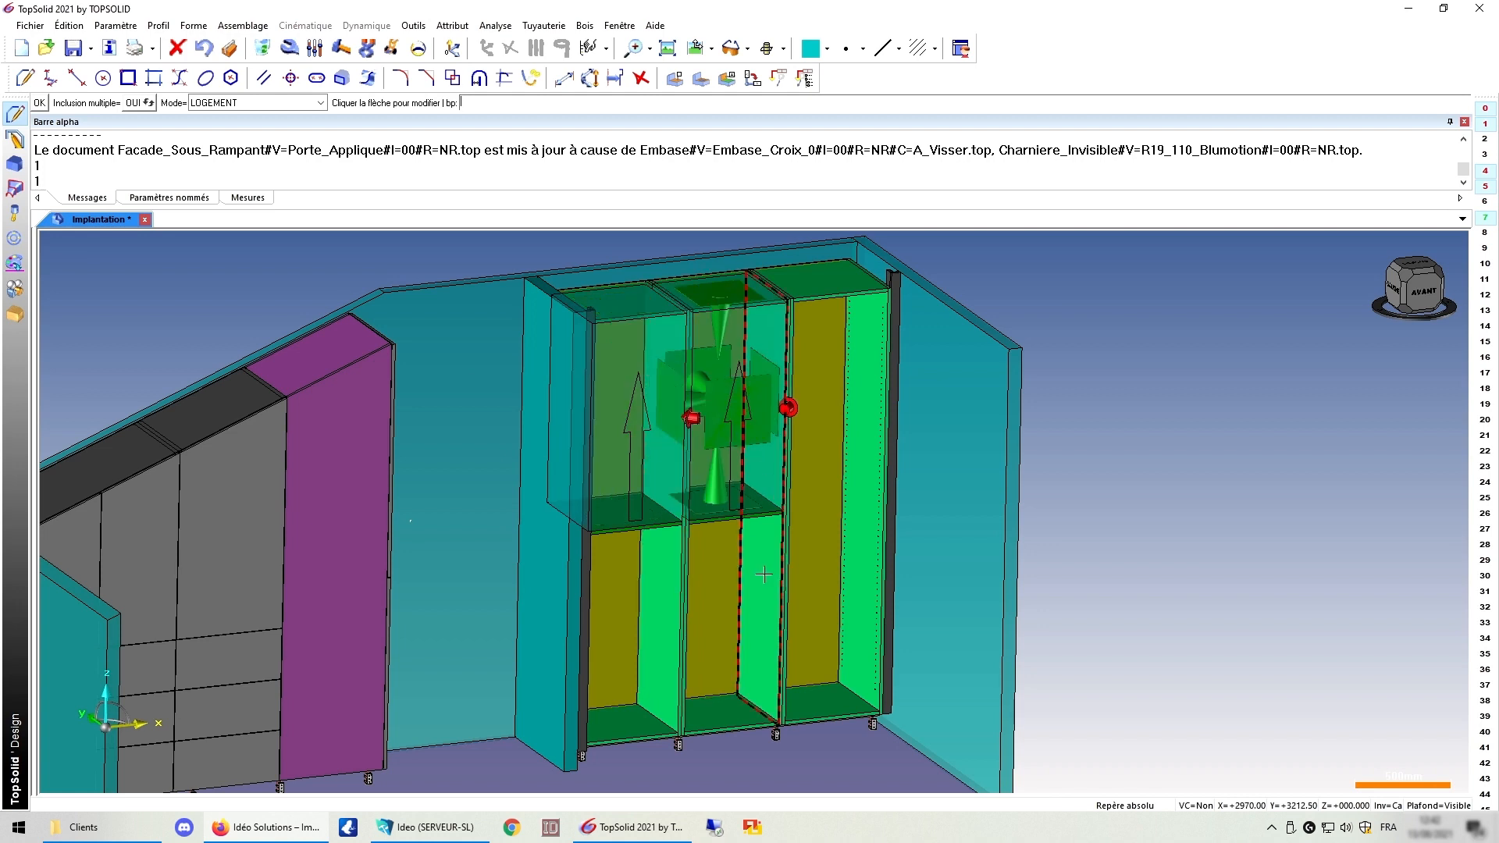
{"action": "left_click", "coordinate": [659, 549]}
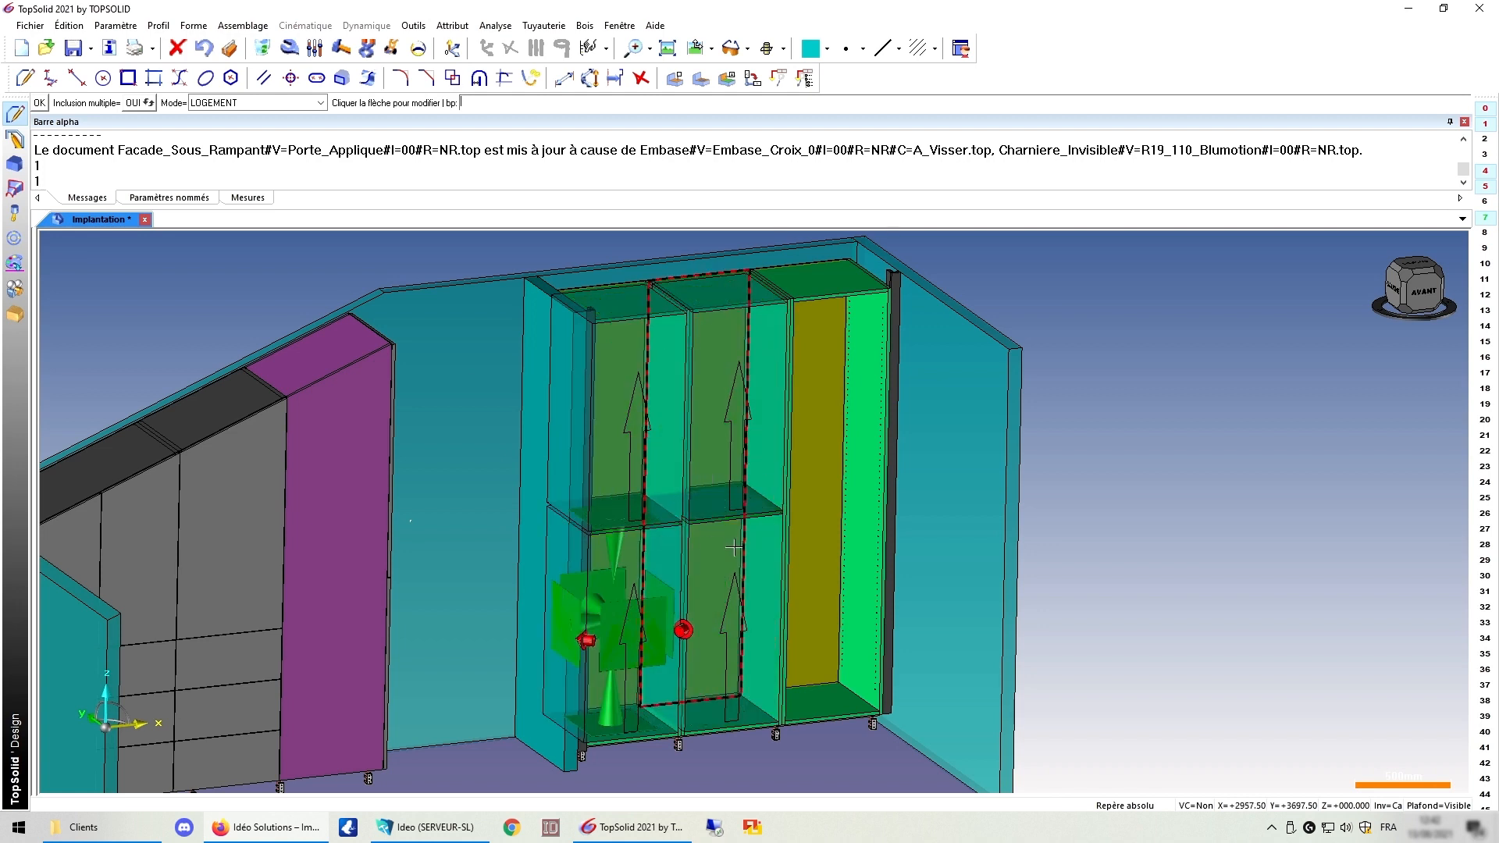
{"action": "middle_click", "coordinate": [759, 508]}
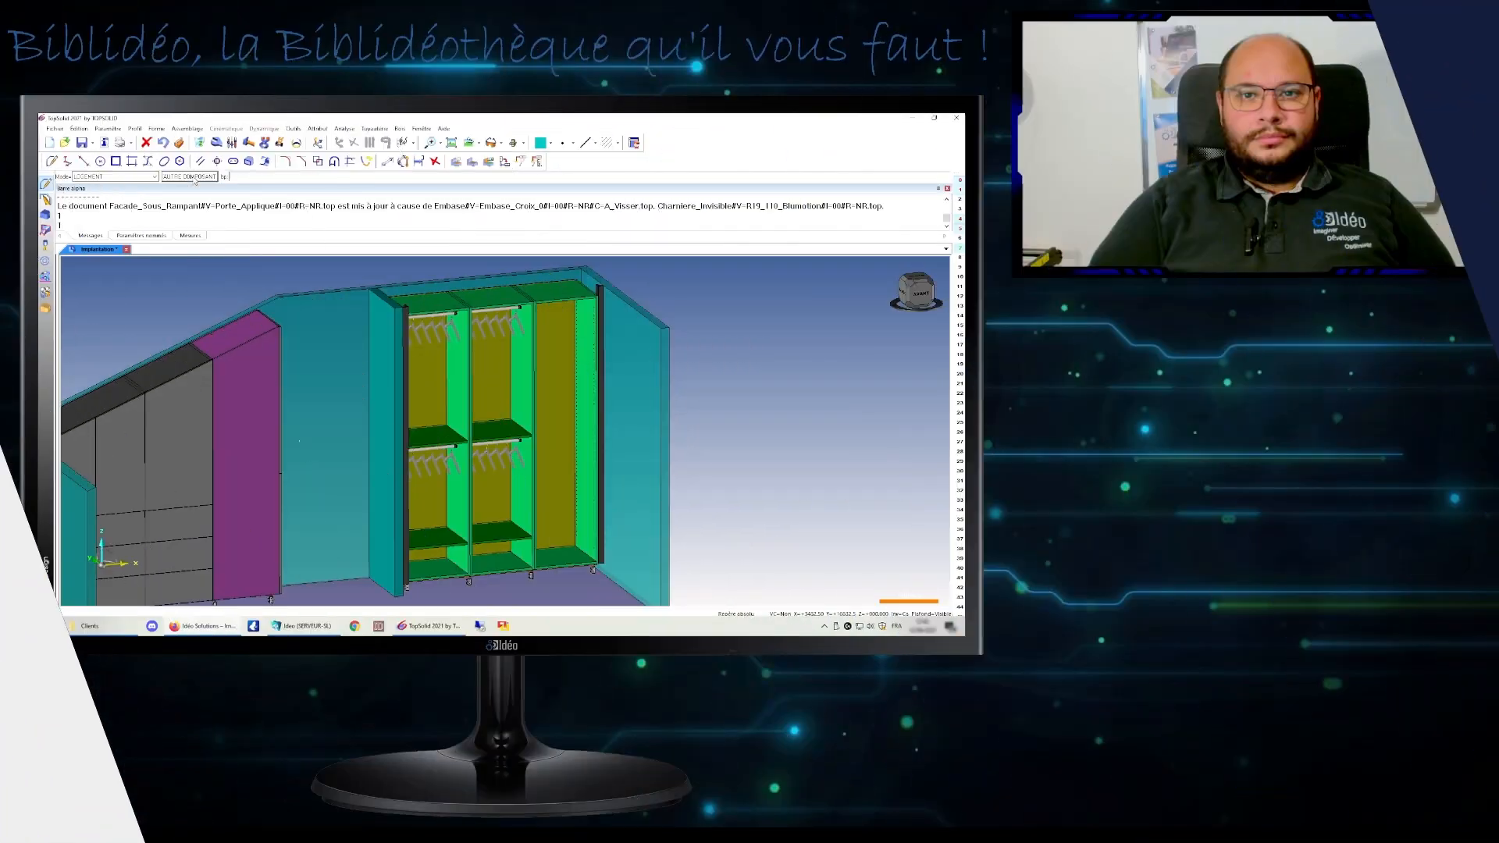
Step: Choose another component for the straight cupboard, and open its upper middle door's Recouvrement_Bas parameter for editing
{"action": "left_click", "coordinate": [196, 180]}
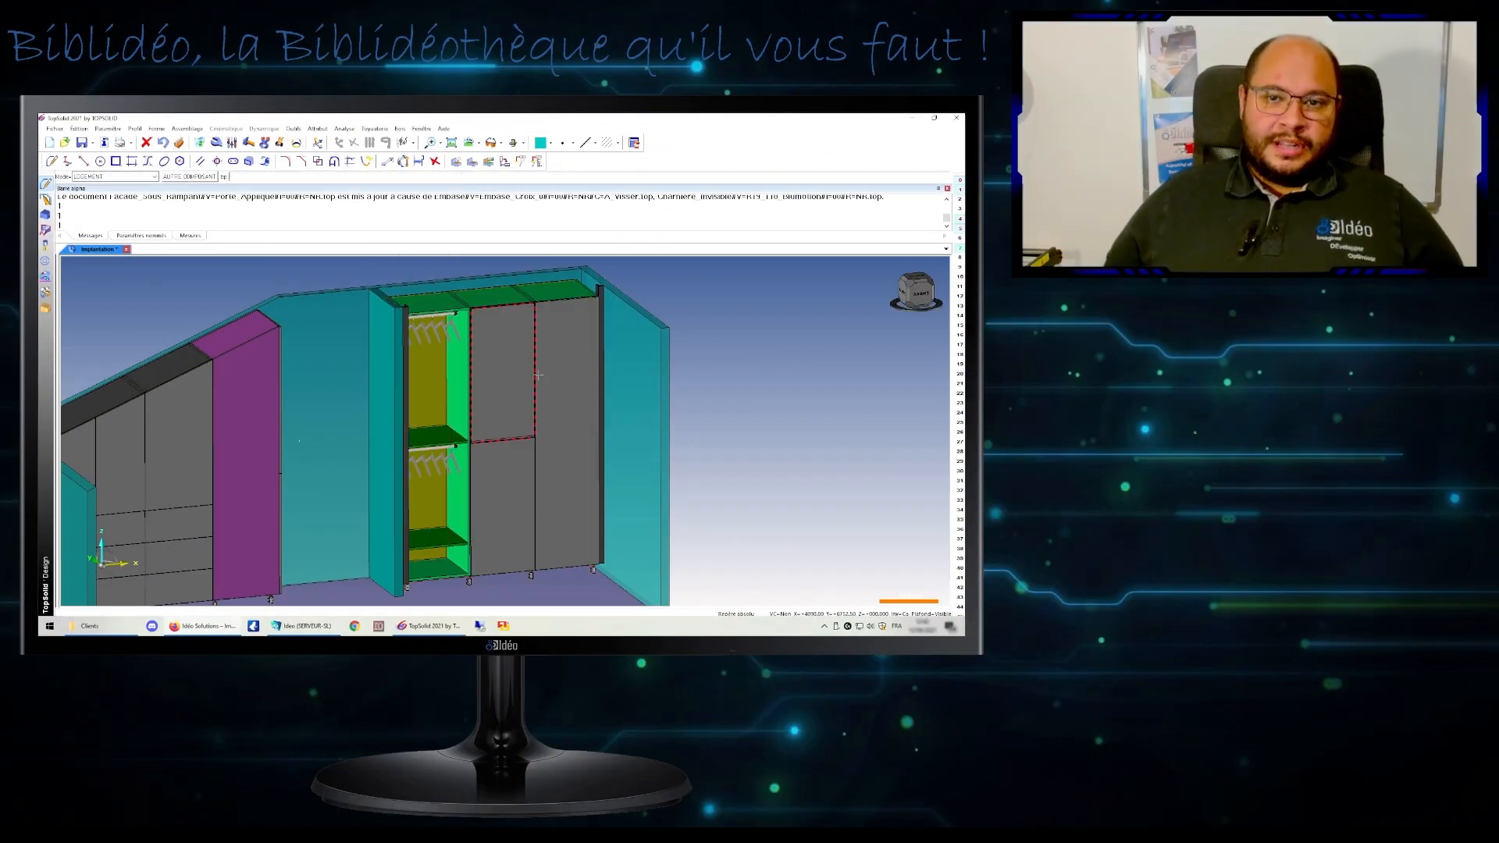
{"action": "left_click", "coordinate": [216, 142]}
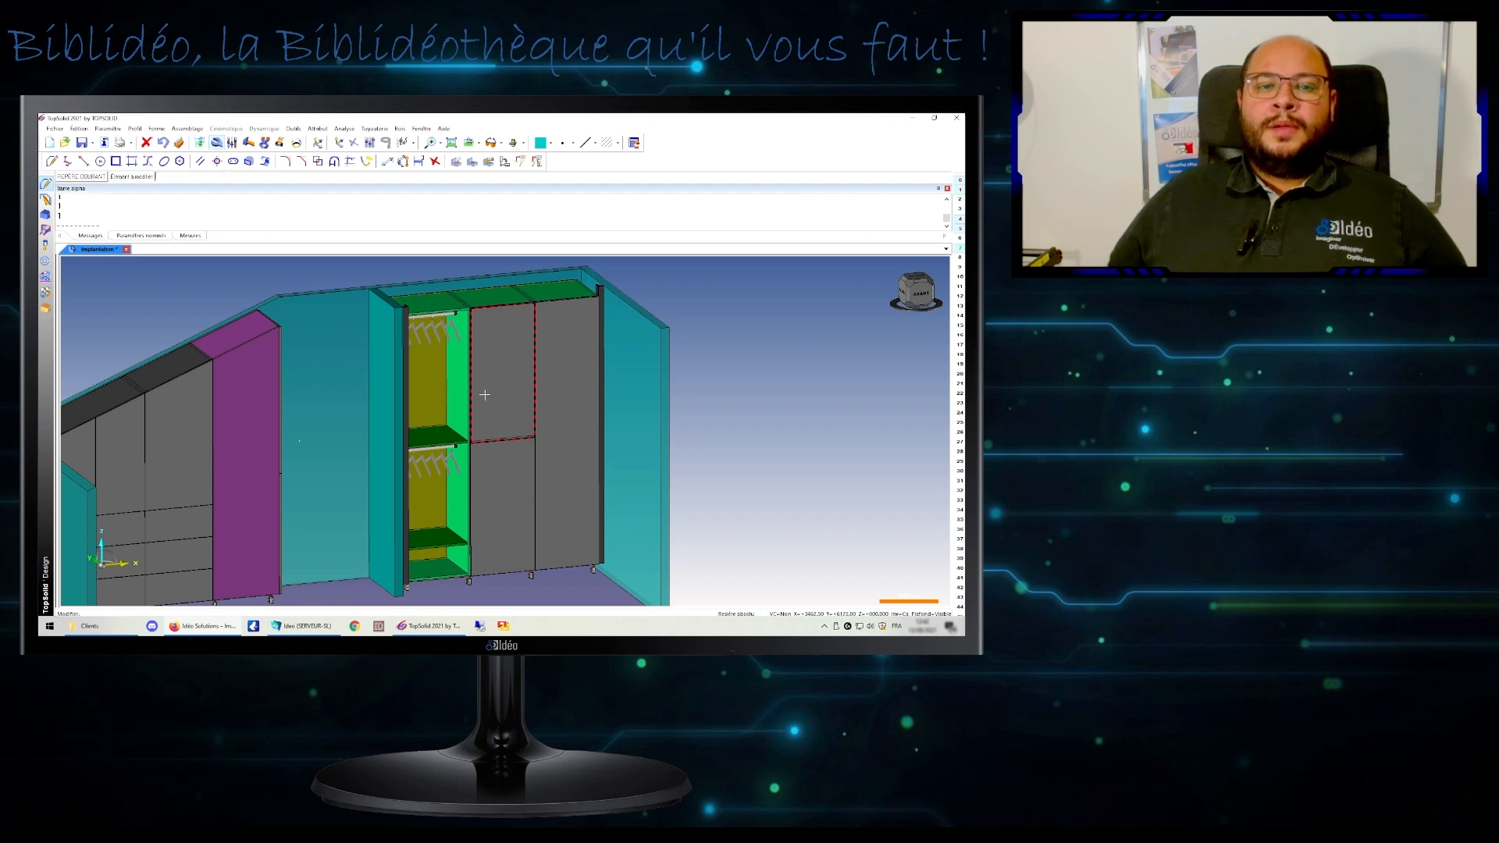
{"action": "left_click", "coordinate": [510, 381]}
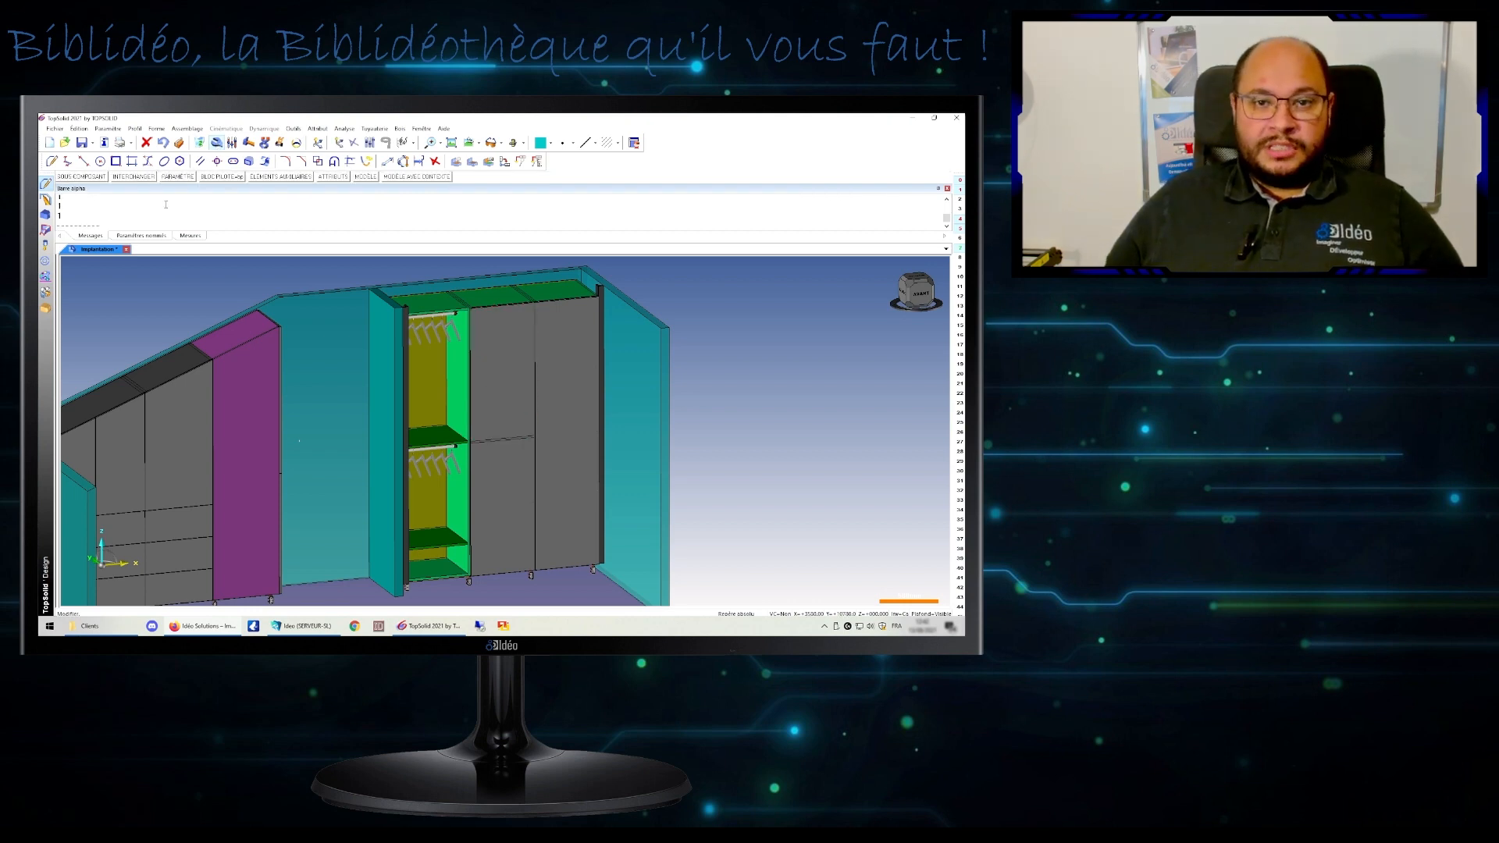
{"action": "left_click", "coordinate": [178, 177]}
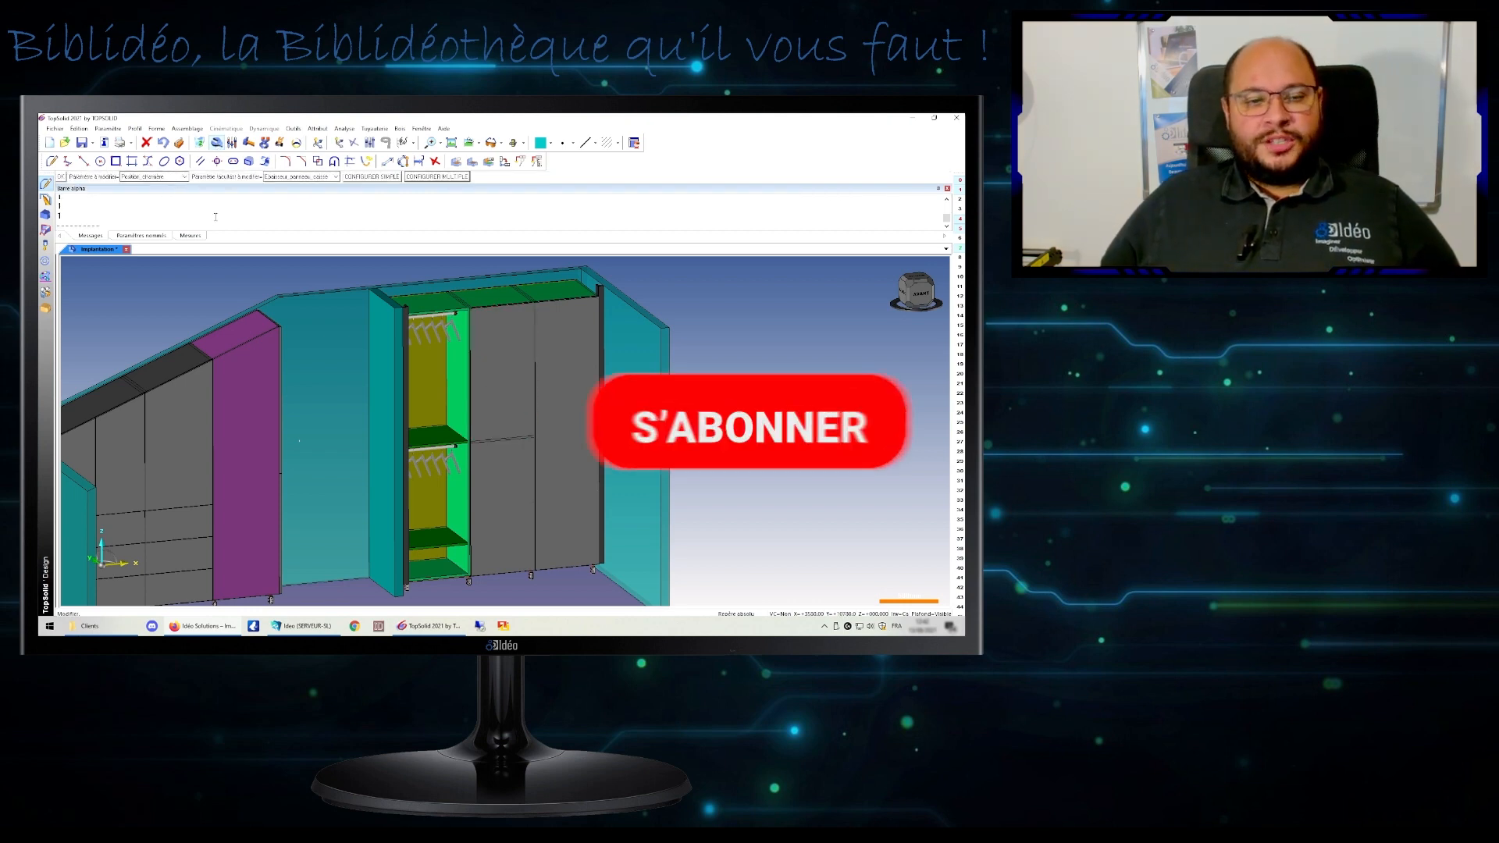
{"action": "left_click", "coordinate": [164, 178]}
{"action": "left_click", "coordinate": [159, 199]}
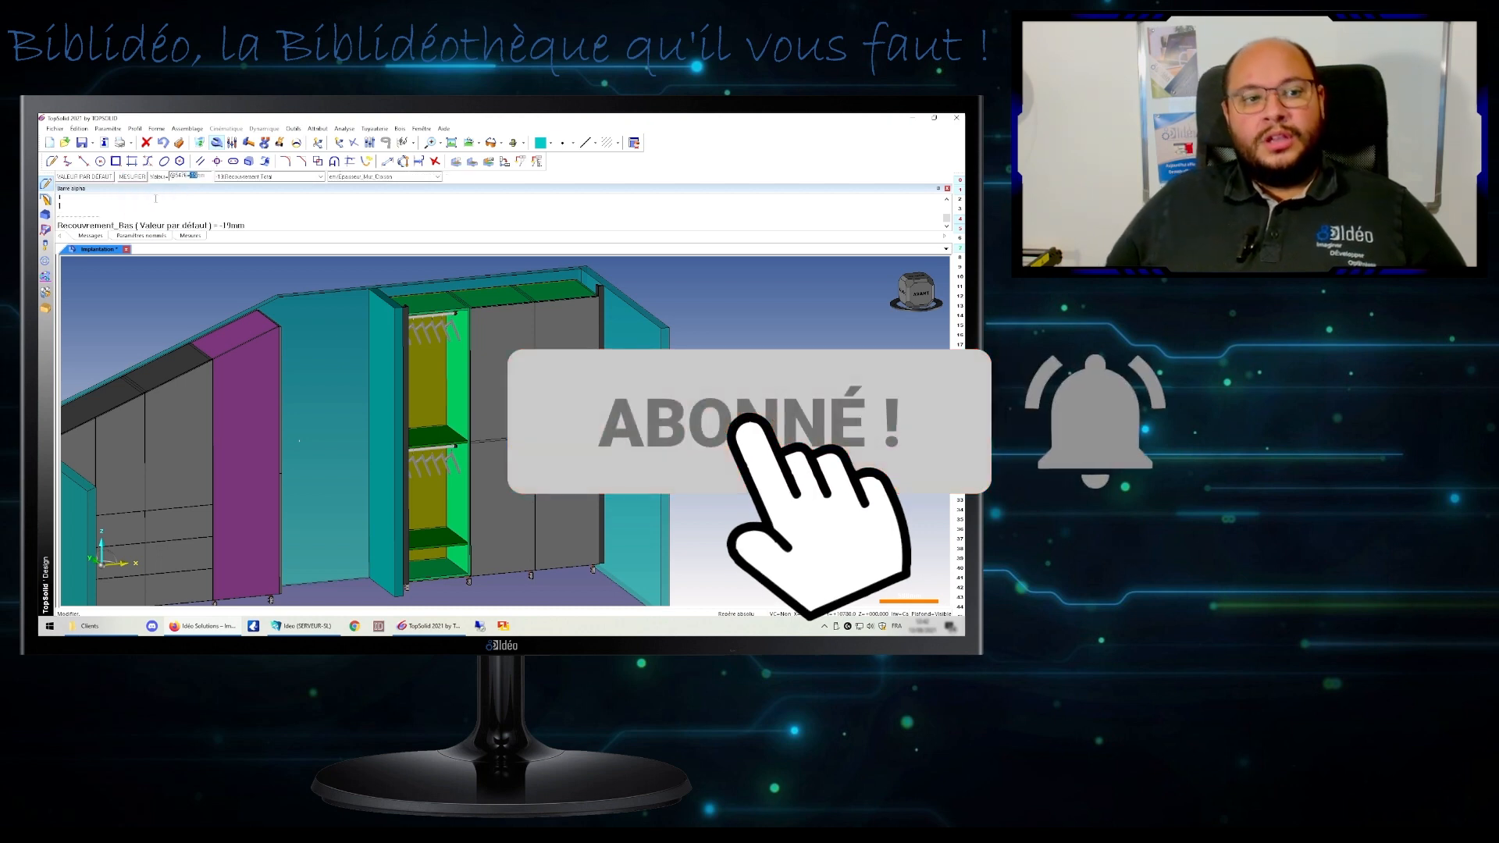
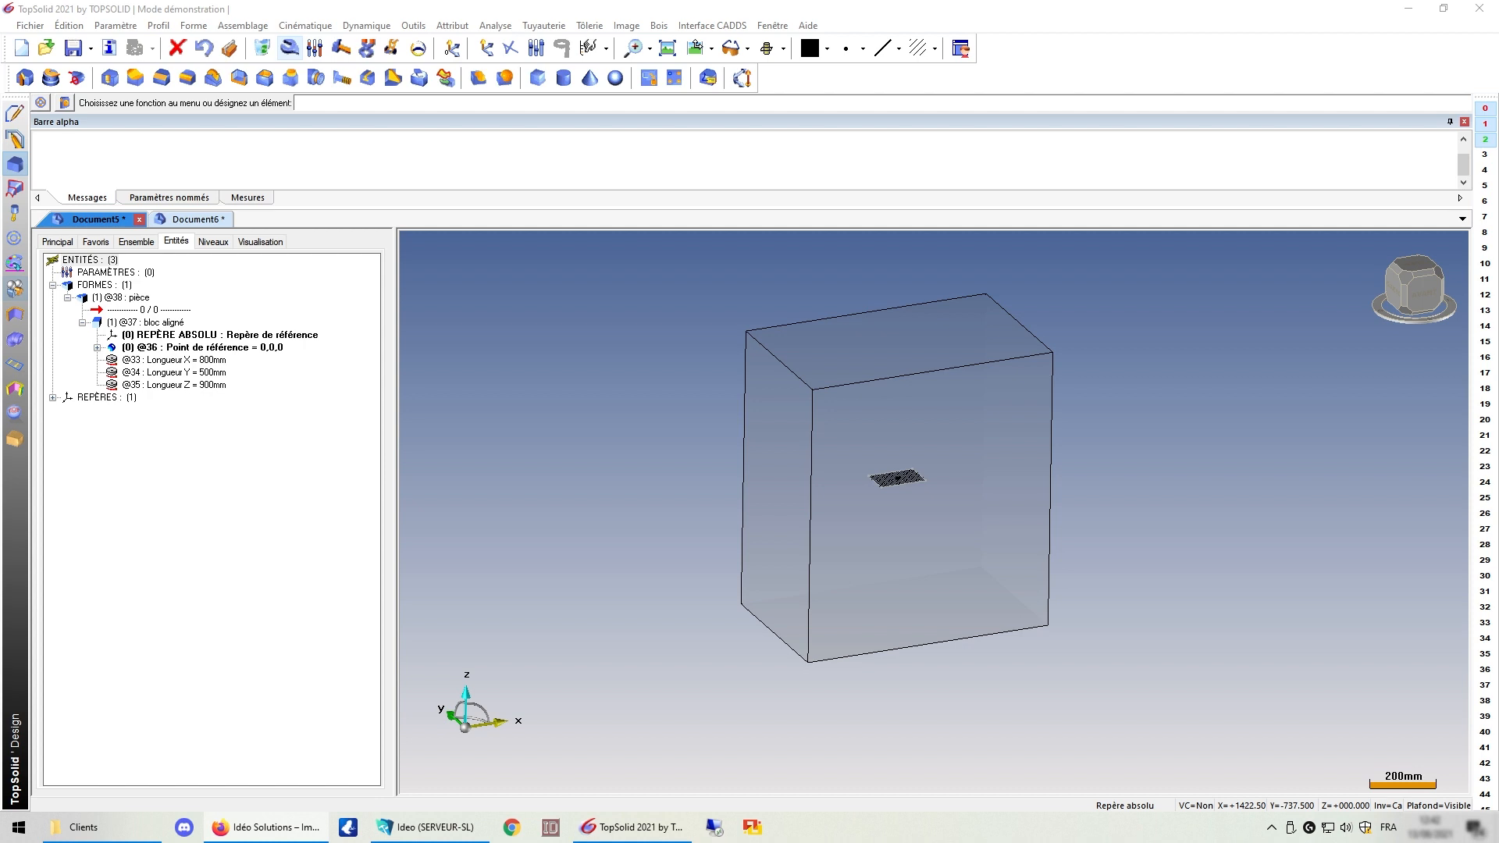
Step: Display level 1 with the block in Document6, and return to Document5
{"action": "left_click", "coordinate": [191, 220]}
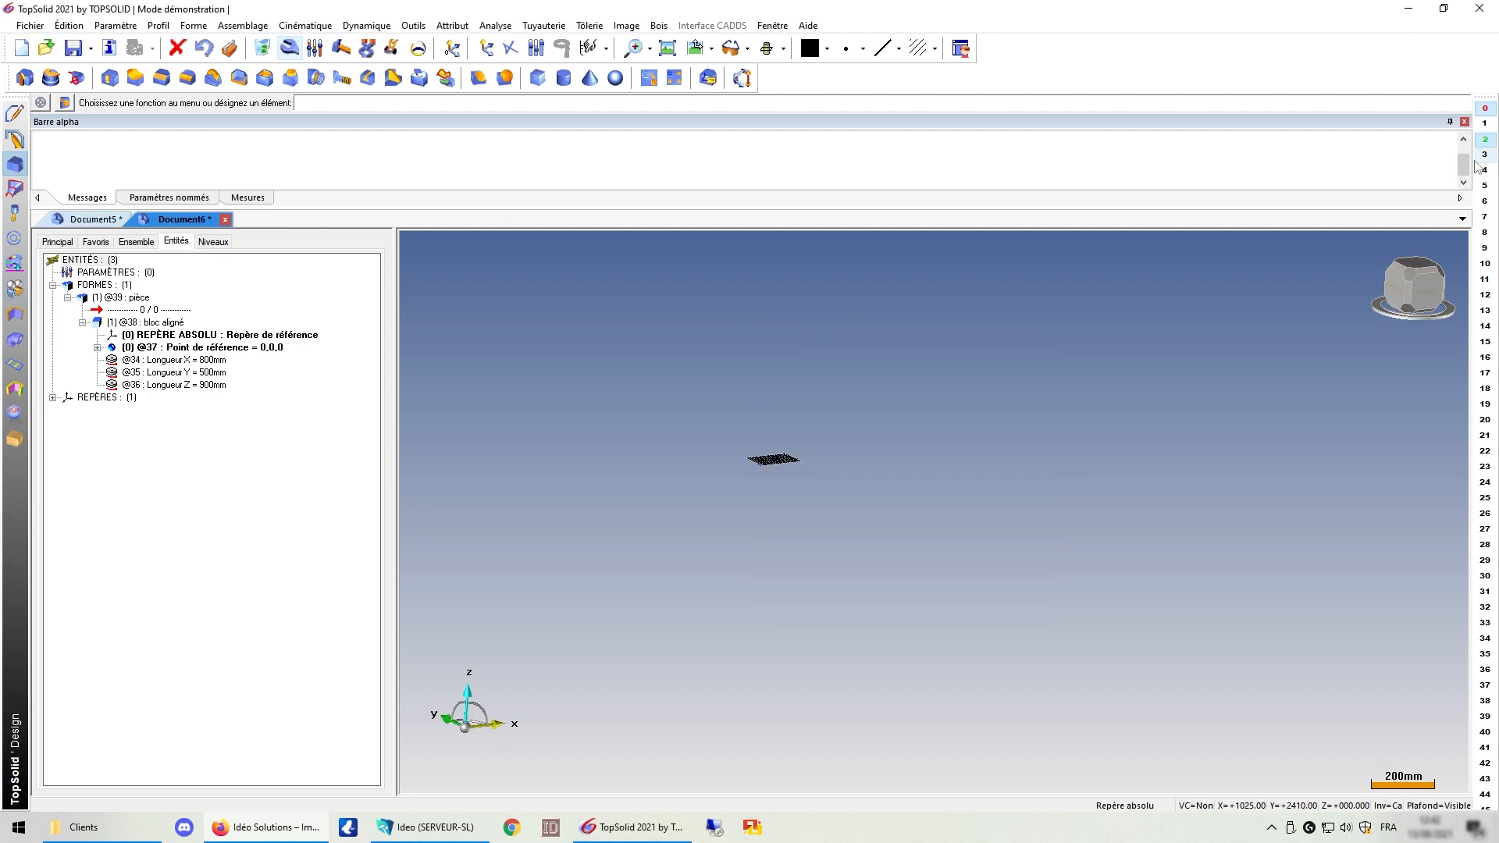
{"action": "left_click", "coordinate": [1484, 123]}
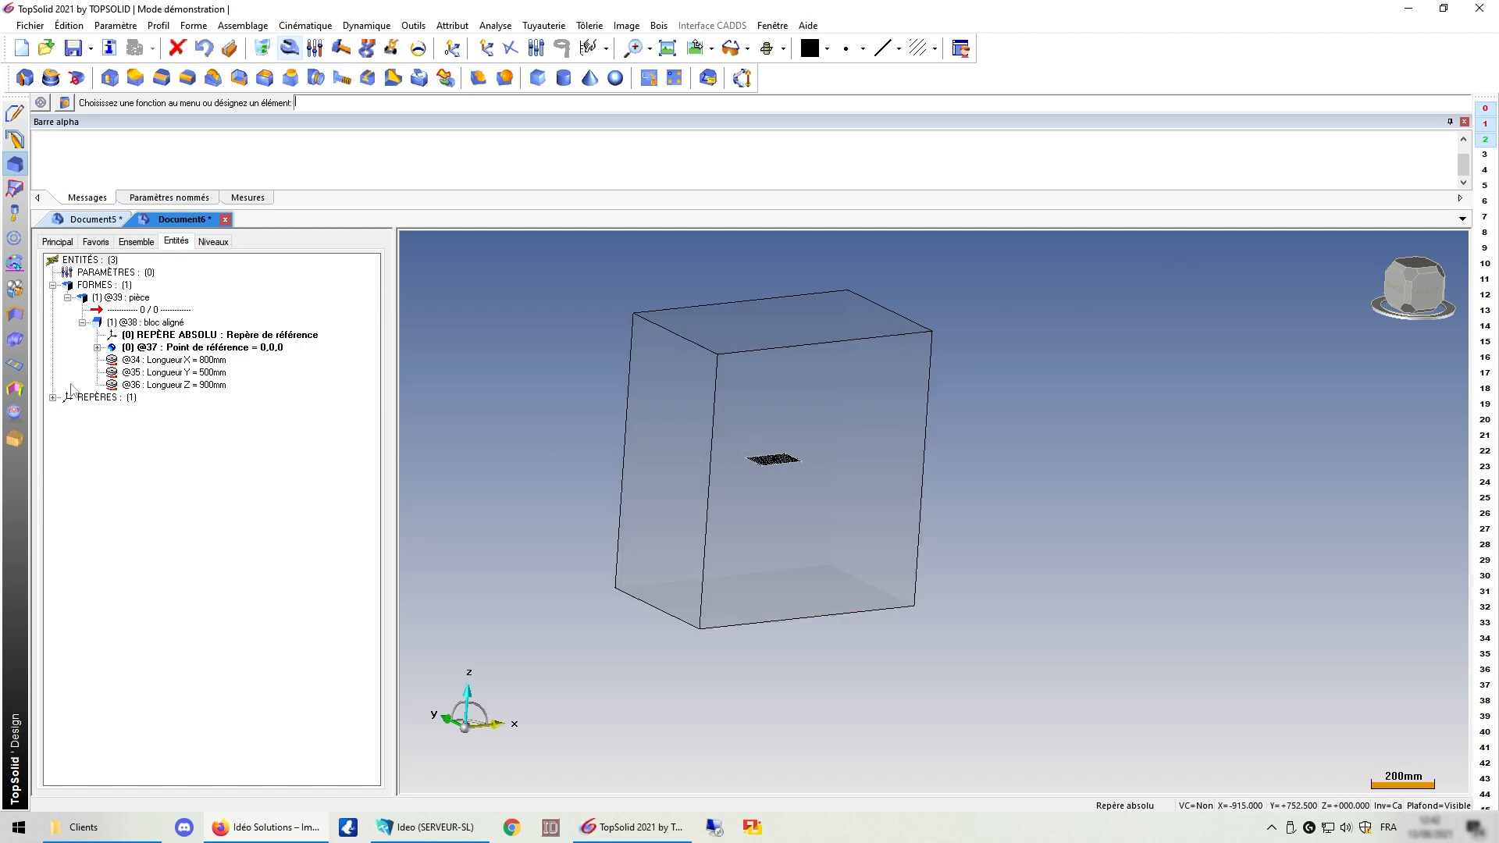
{"action": "left_click", "coordinate": [93, 221]}
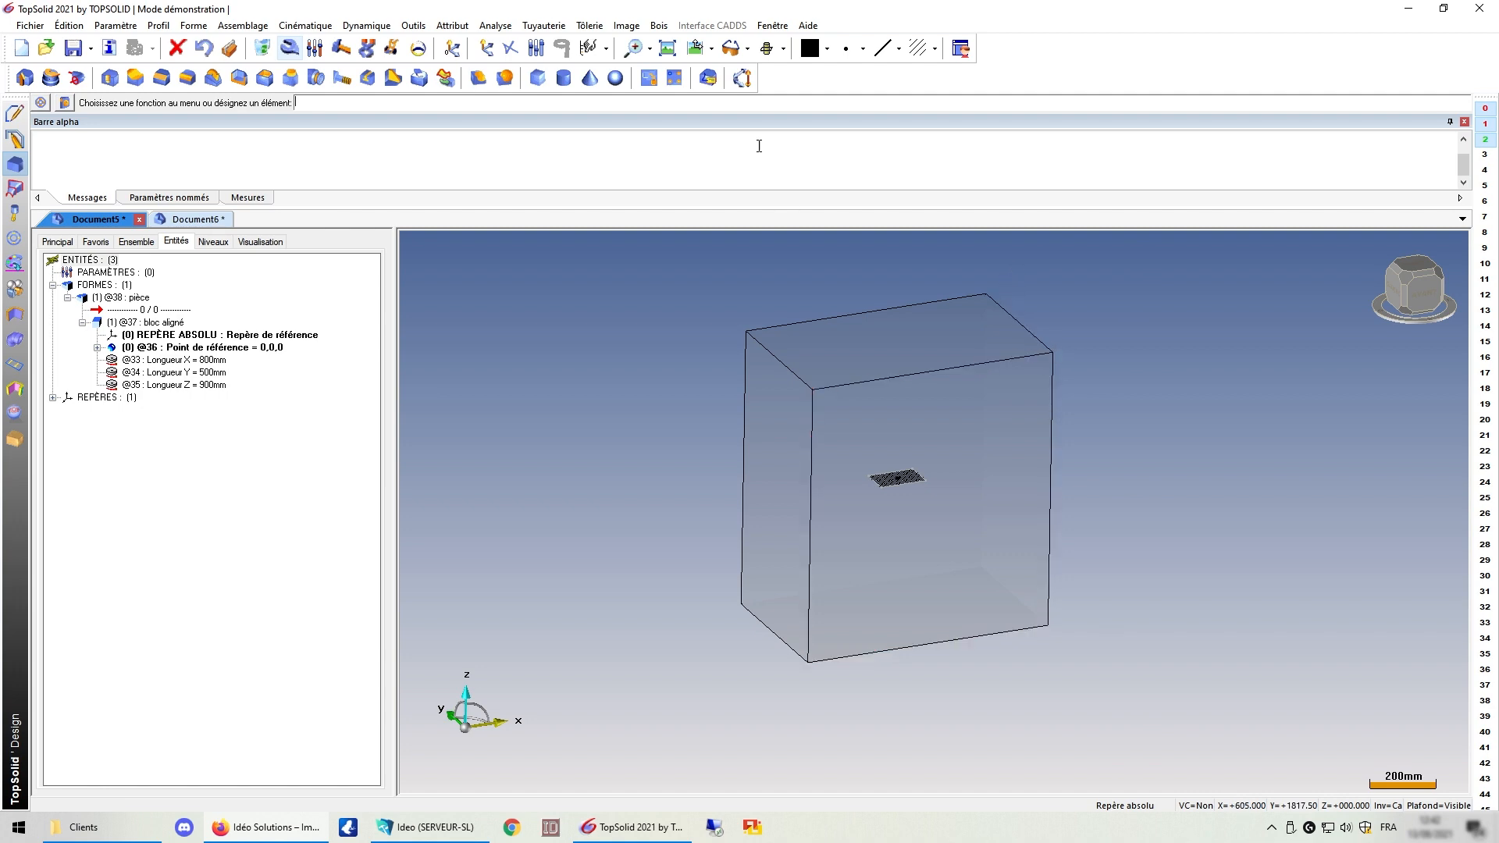
Step: Add a 19 mm constrained side panel on the block's left face, with its thickness directed inward
{"action": "left_click", "coordinate": [663, 29]}
{"action": "left_click", "coordinate": [684, 407]}
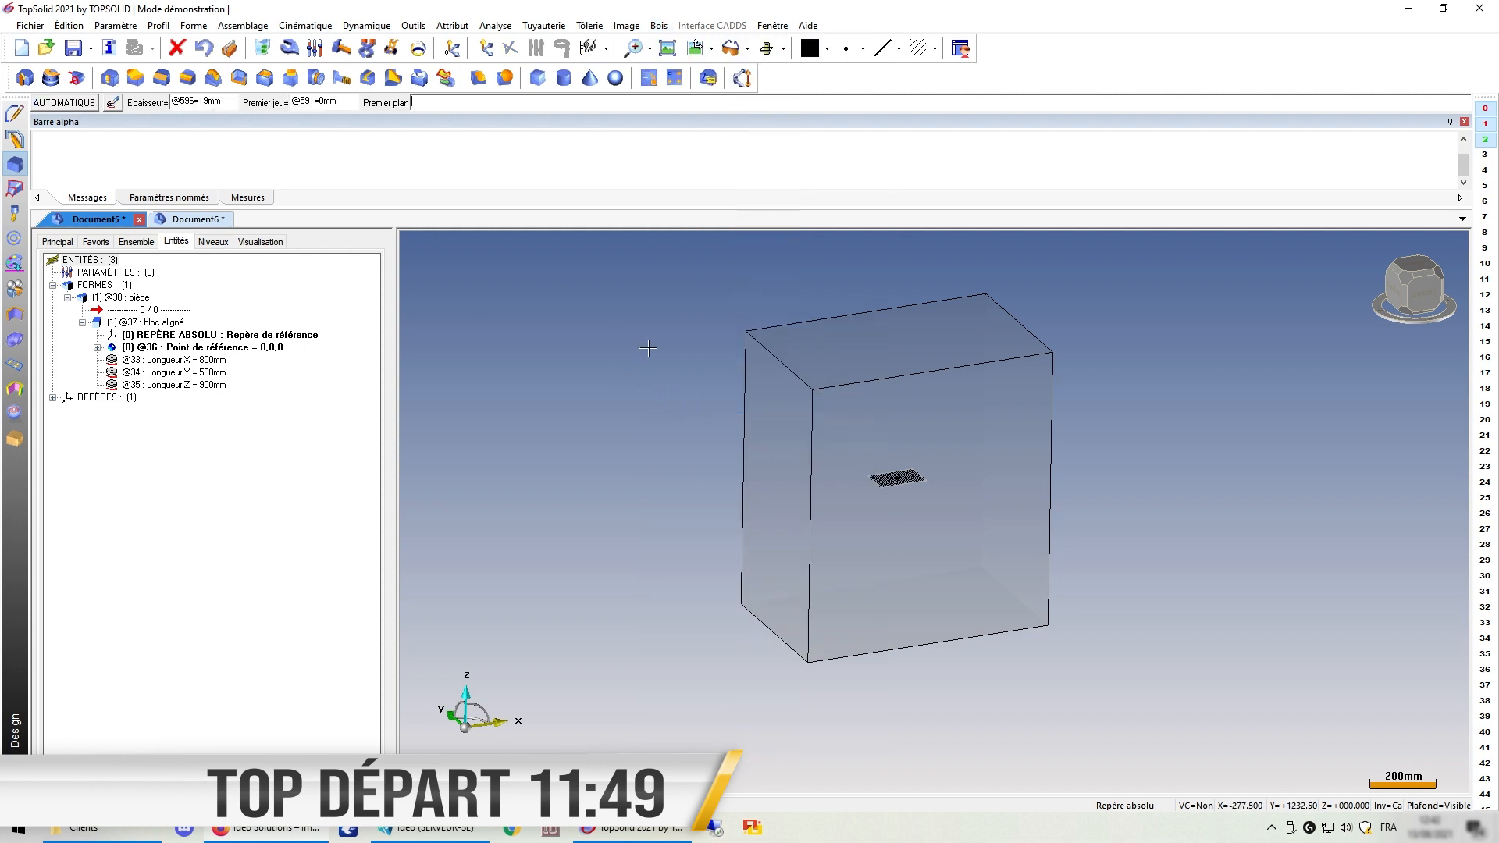
{"action": "left_click", "coordinate": [778, 464]}
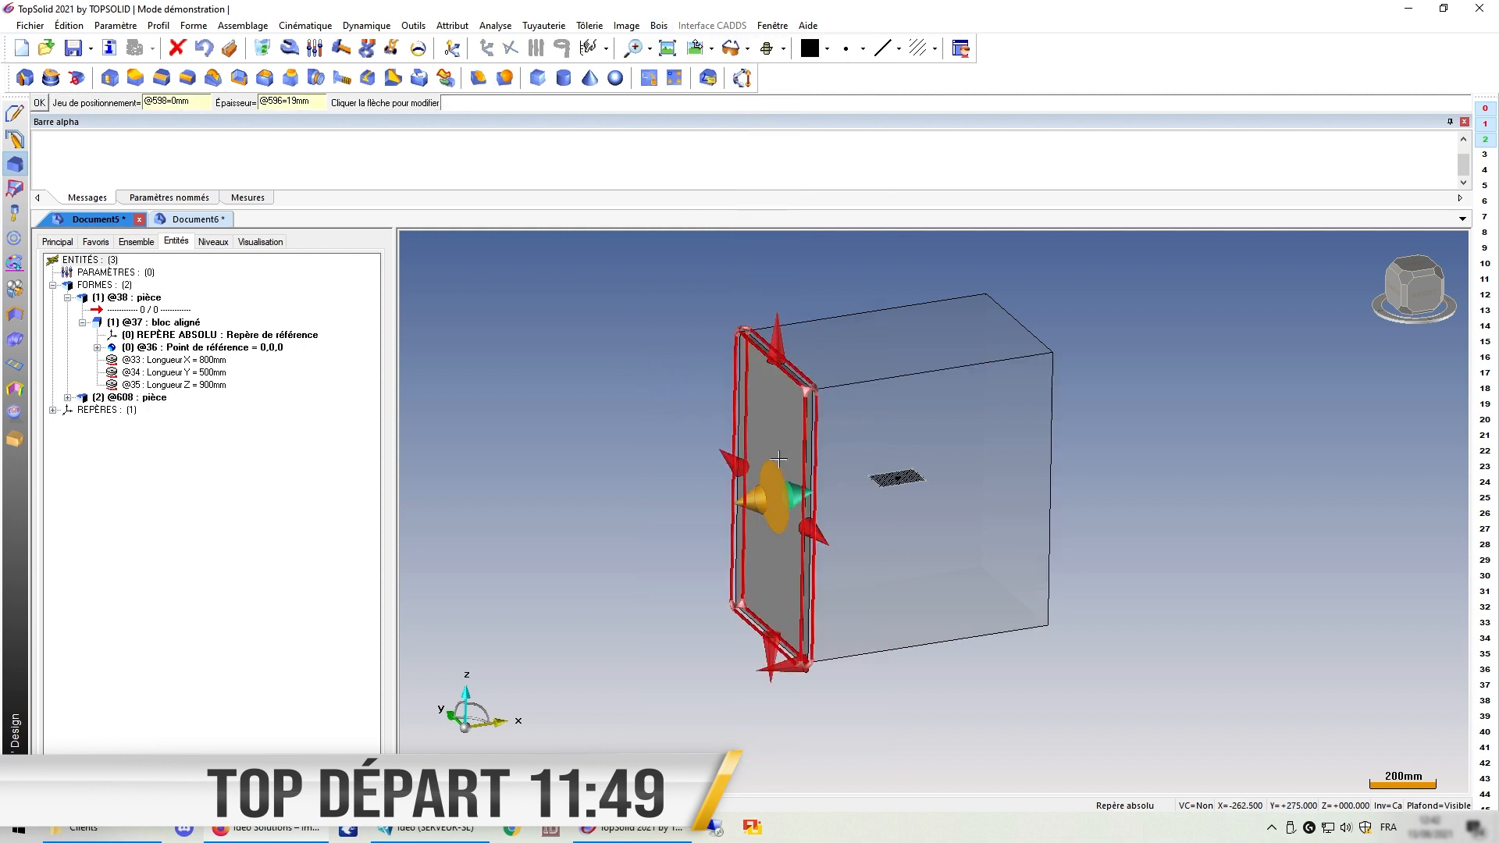
{"action": "left_click", "coordinate": [795, 497]}
{"action": "middle_click", "coordinate": [910, 457]}
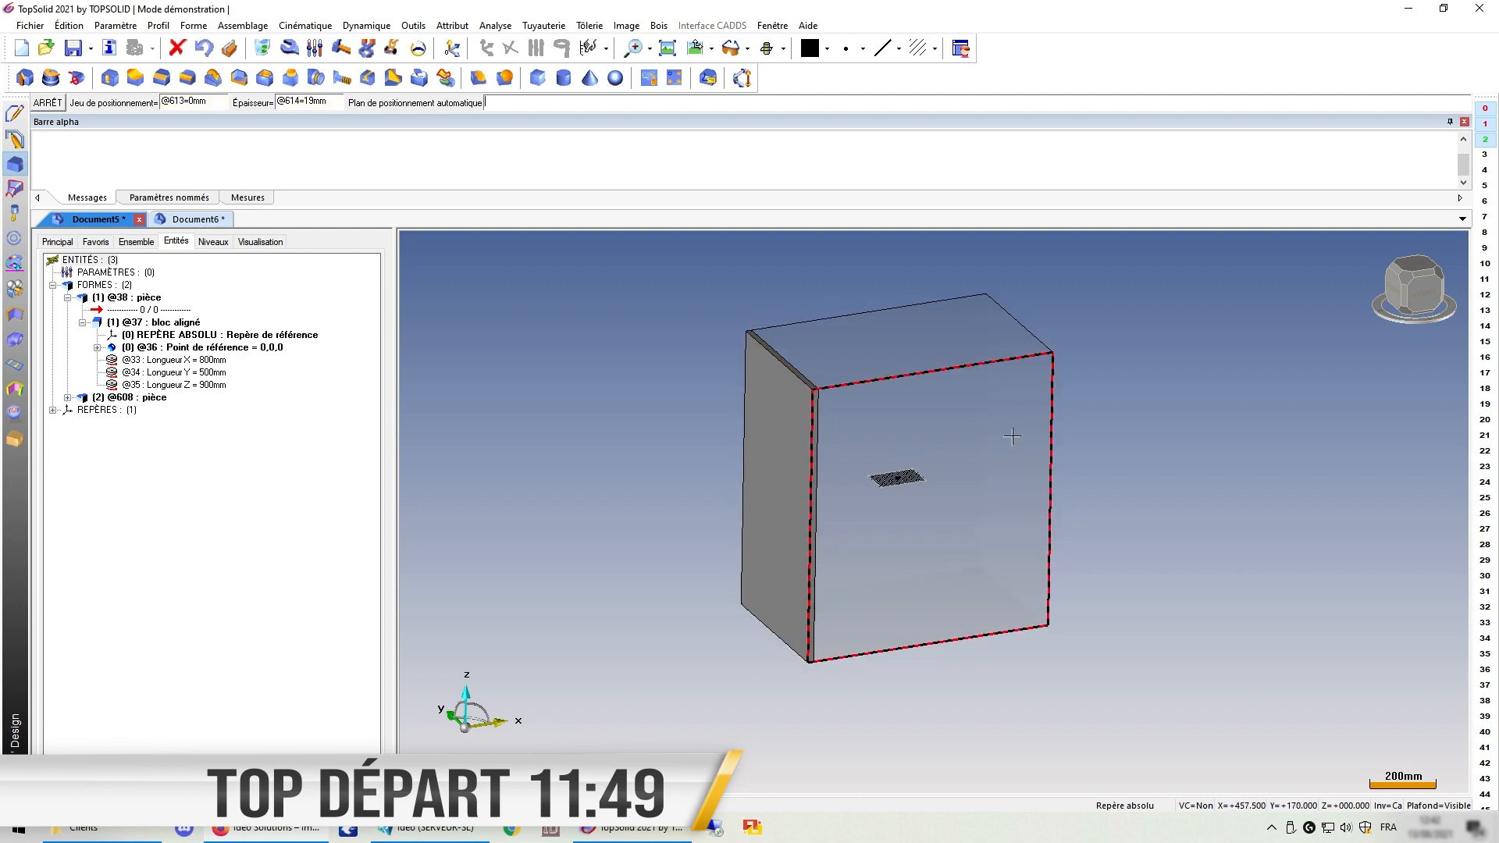
Step: Add 19 mm constrained panels on the right side and top faces of the block
{"action": "left_click", "coordinate": [1012, 437]}
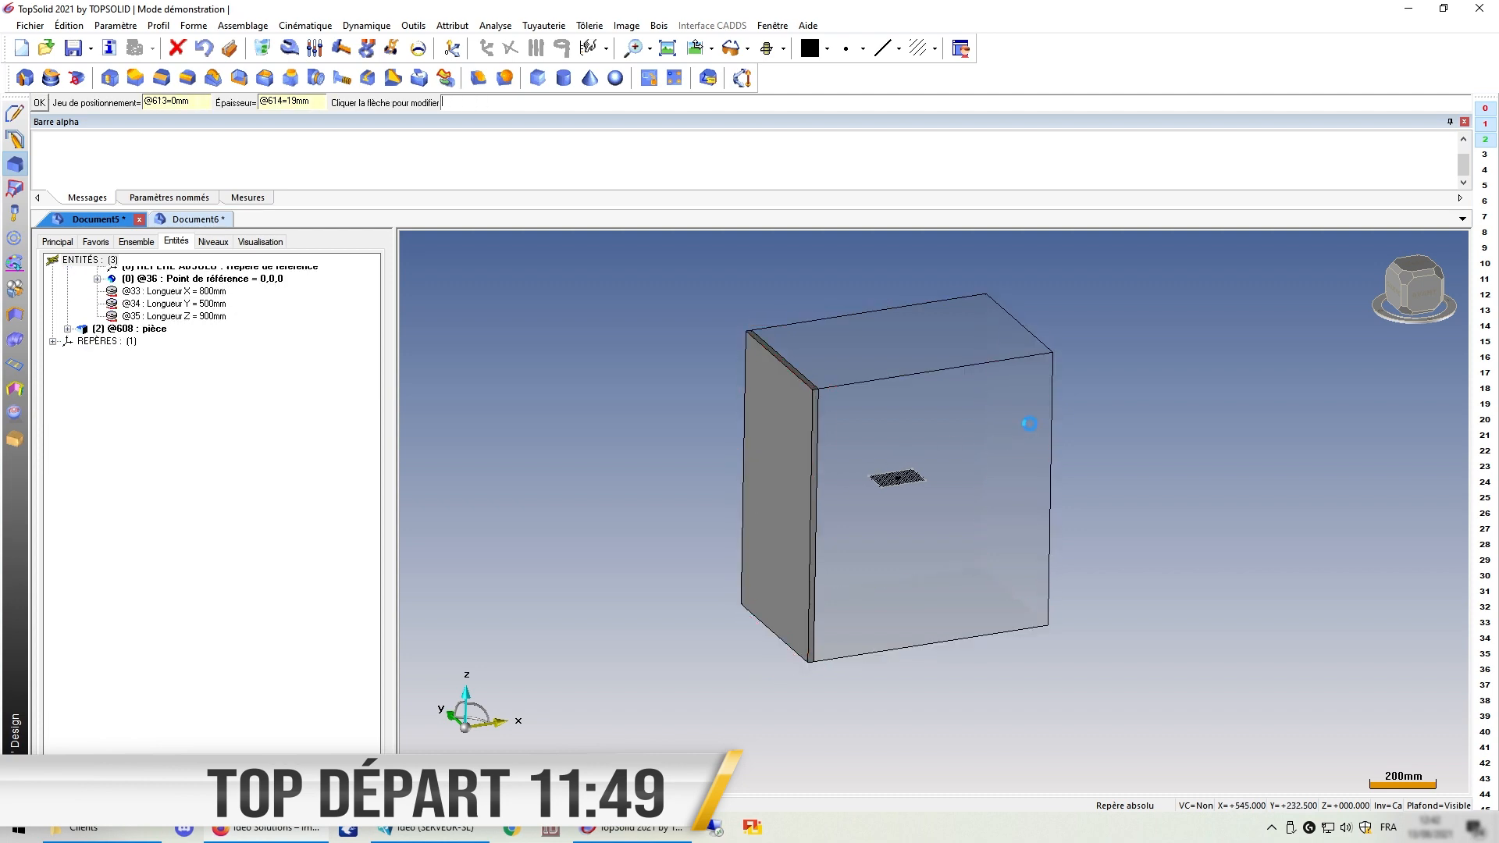
{"action": "middle_click", "coordinate": [1119, 393]}
{"action": "left_click", "coordinate": [897, 344]}
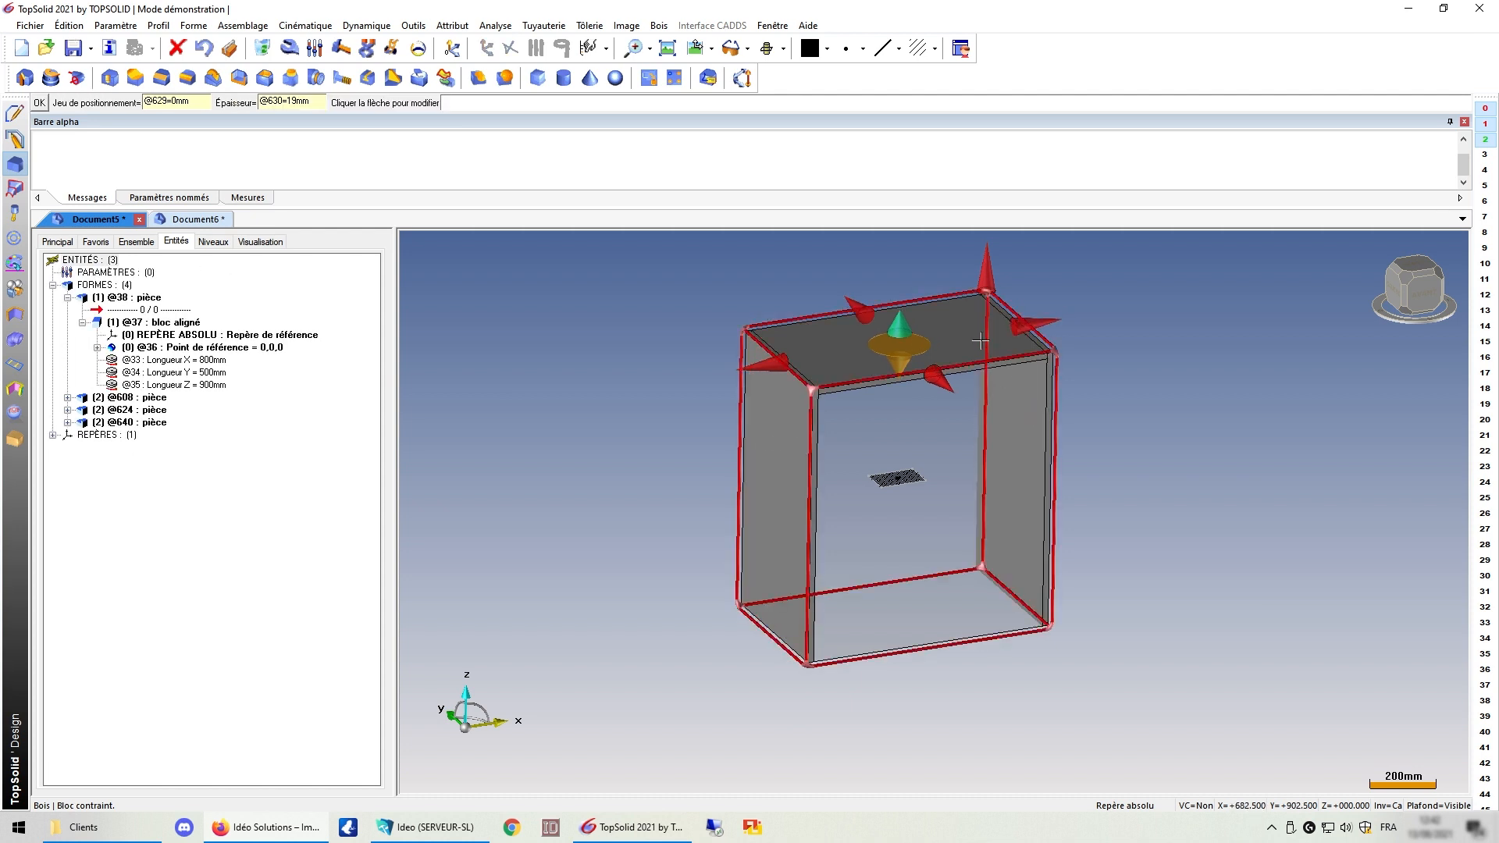
{"action": "middle_click", "coordinate": [1093, 523]}
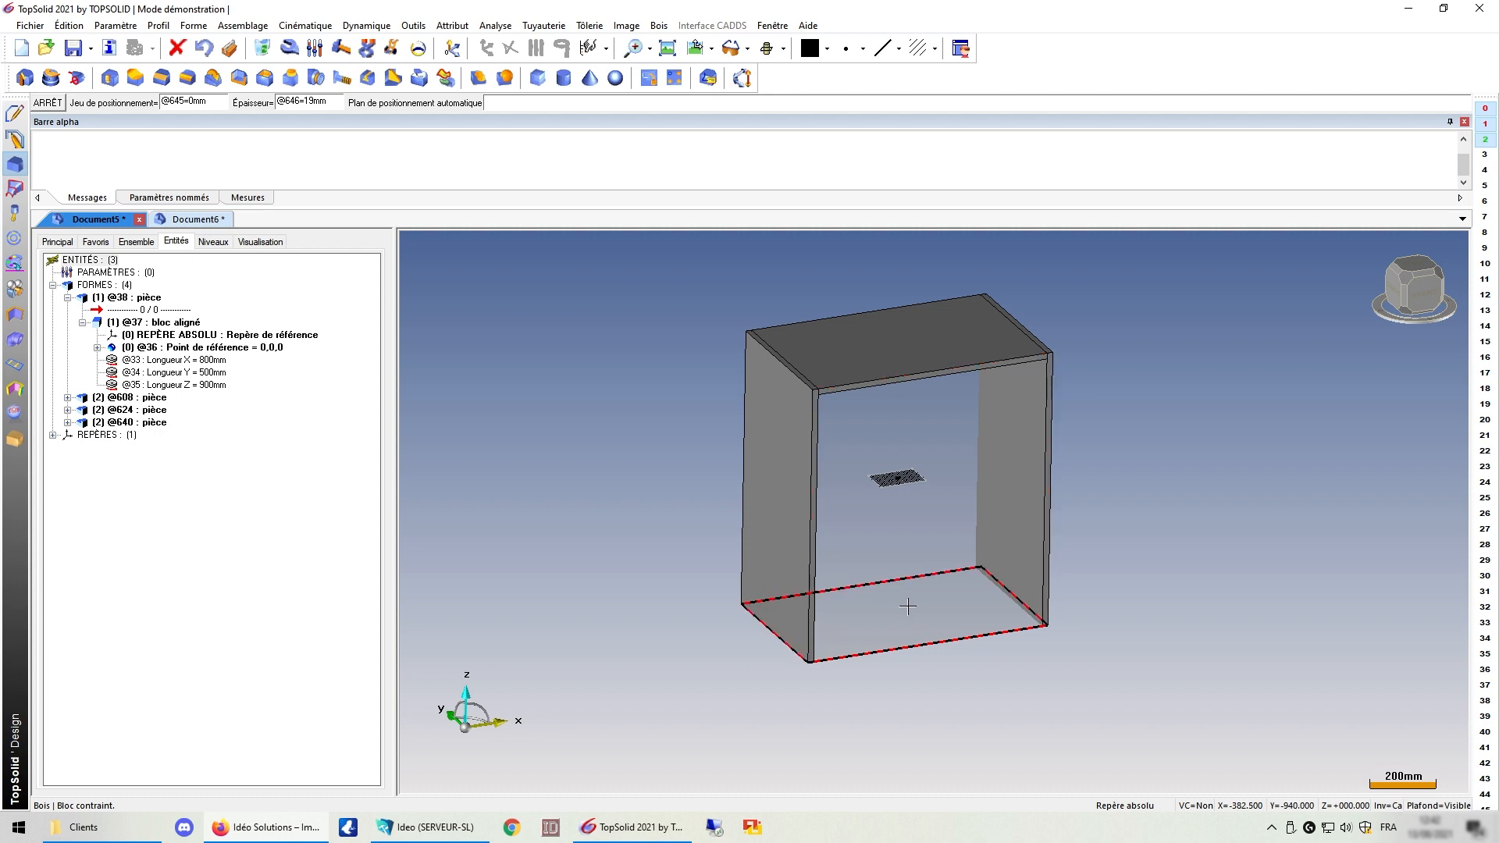
Step: Add a 19 mm bottom panel to the block and fit its two ends between the side panels
{"action": "left_click", "coordinate": [912, 613]}
{"action": "left_click", "coordinate": [906, 640]}
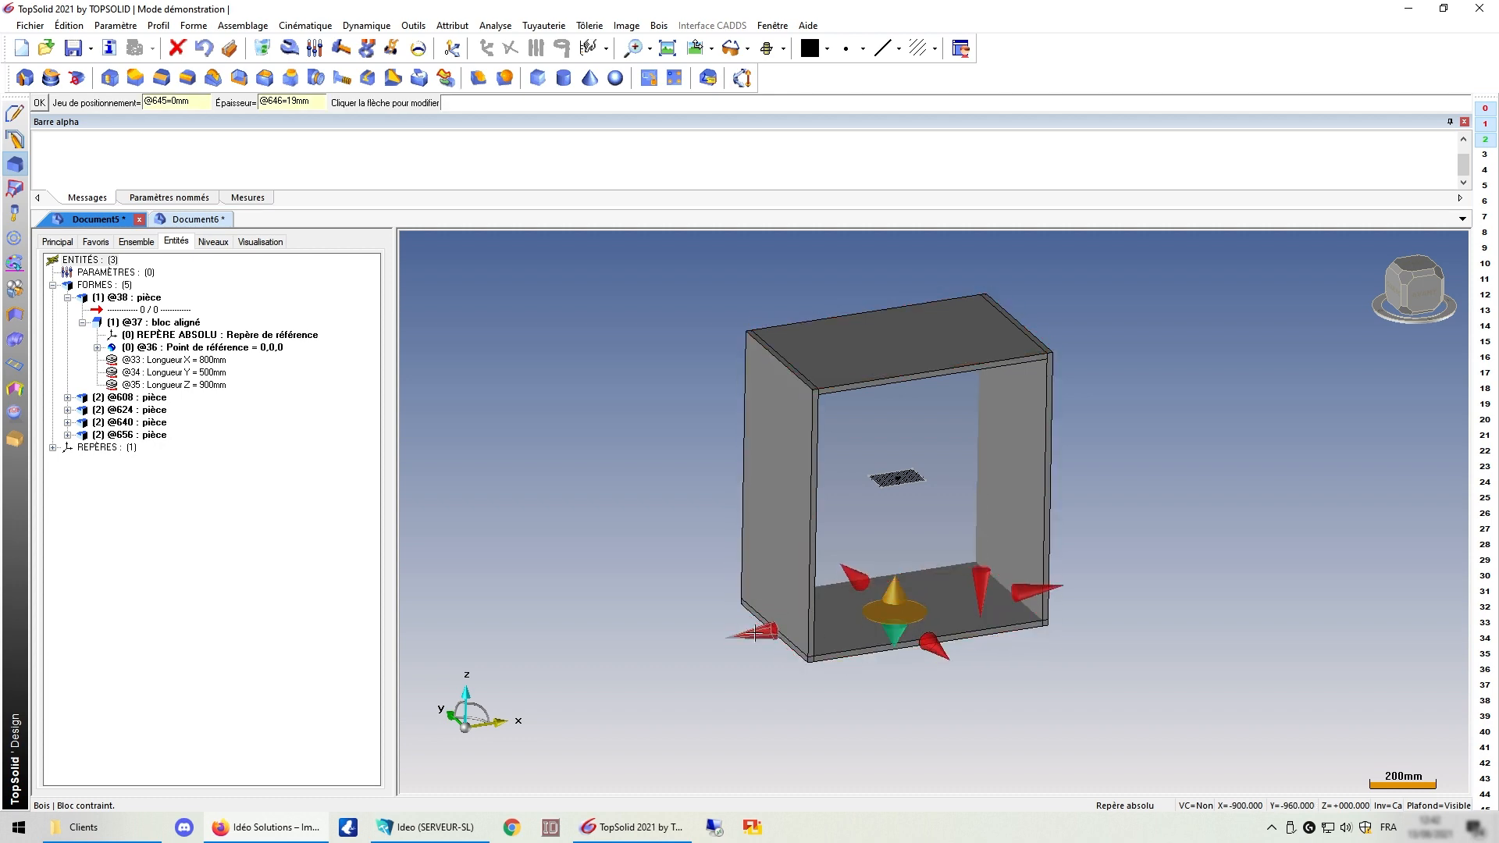
{"action": "left_click", "coordinate": [755, 636]}
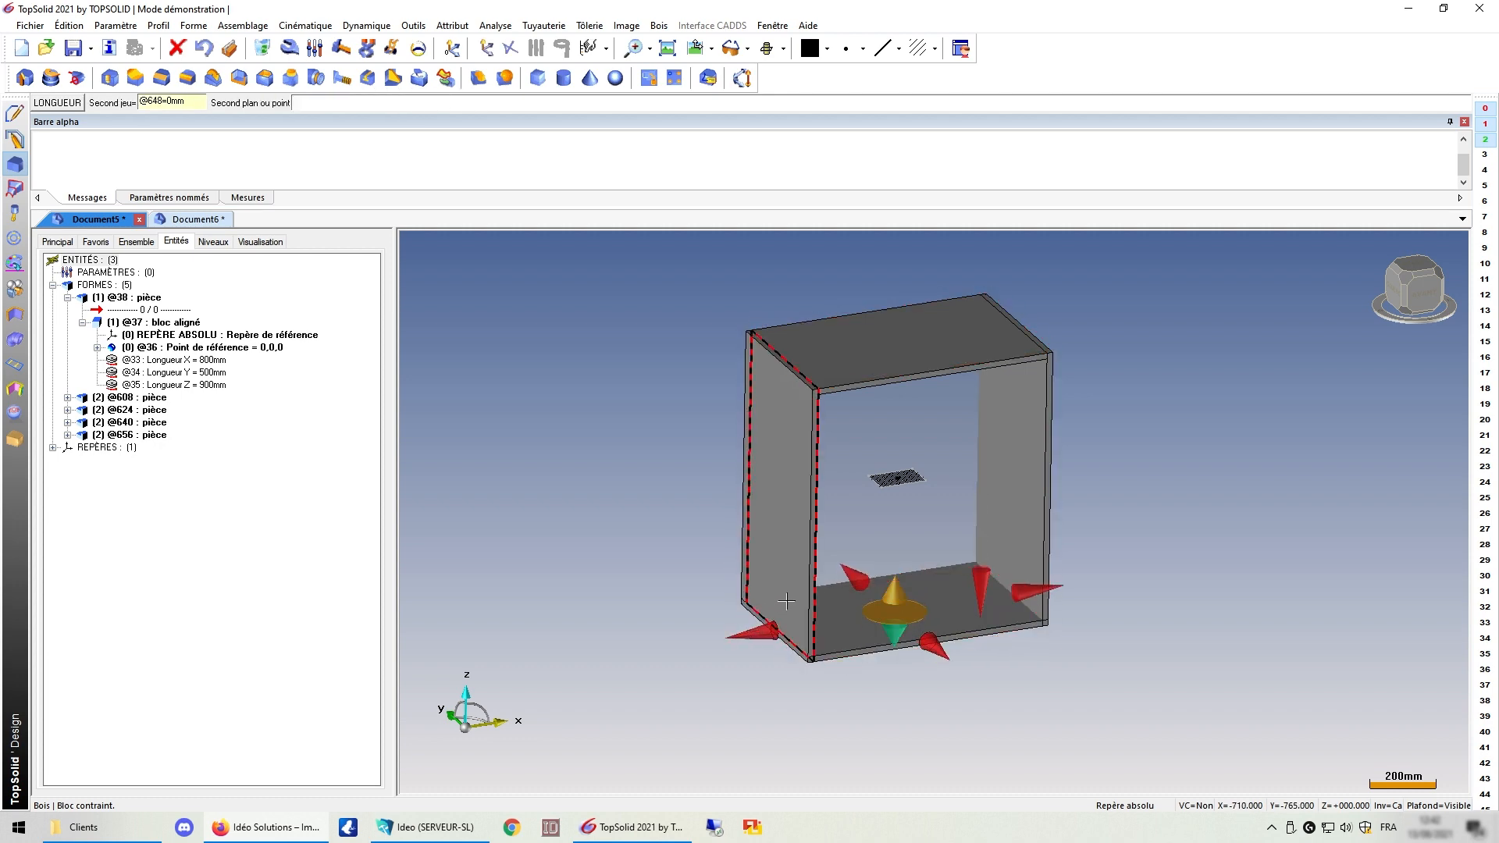
{"action": "left_click", "coordinate": [1025, 591]}
{"action": "left_click", "coordinate": [1025, 591]}
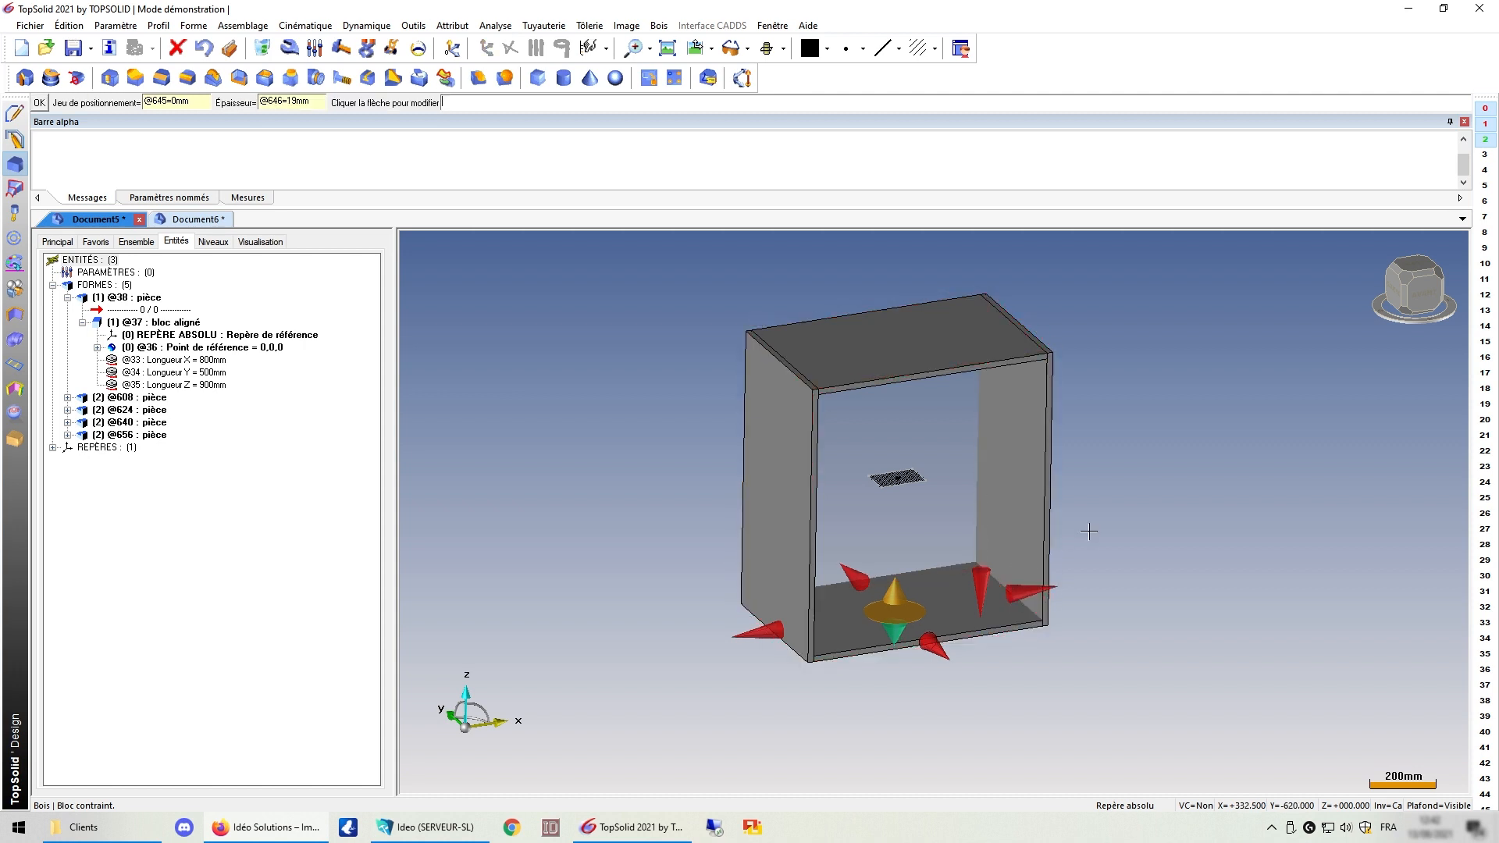
{"action": "middle_click", "coordinate": [1127, 501]}
Step: Accept the bottom panel and add a 19 mm constrained back panel on the block's rear face
{"action": "middle_click", "coordinate": [944, 424]}
{"action": "left_click", "coordinate": [944, 423]}
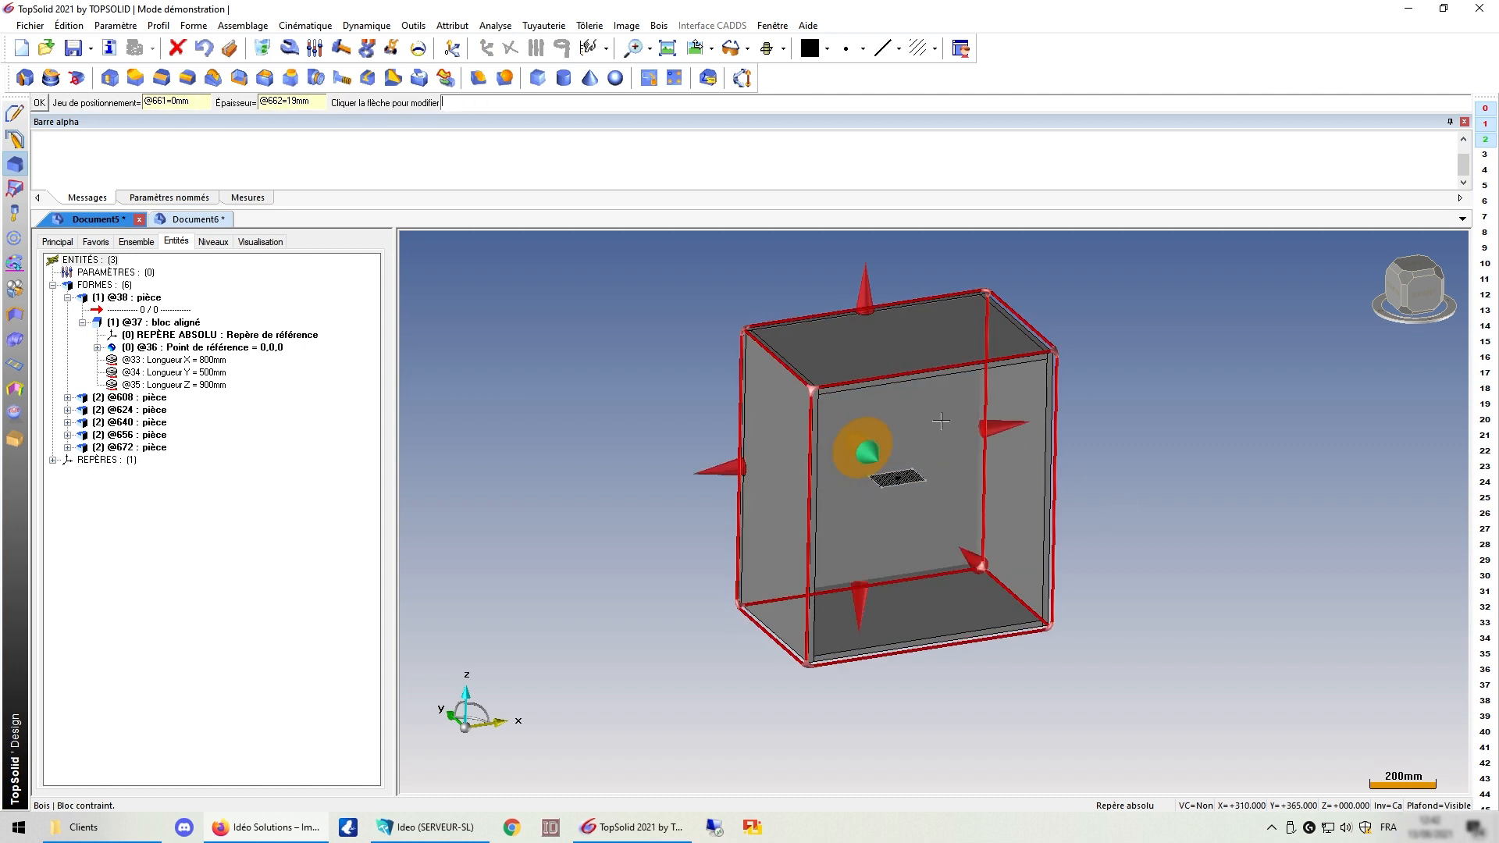
{"action": "middle_click", "coordinate": [839, 422]}
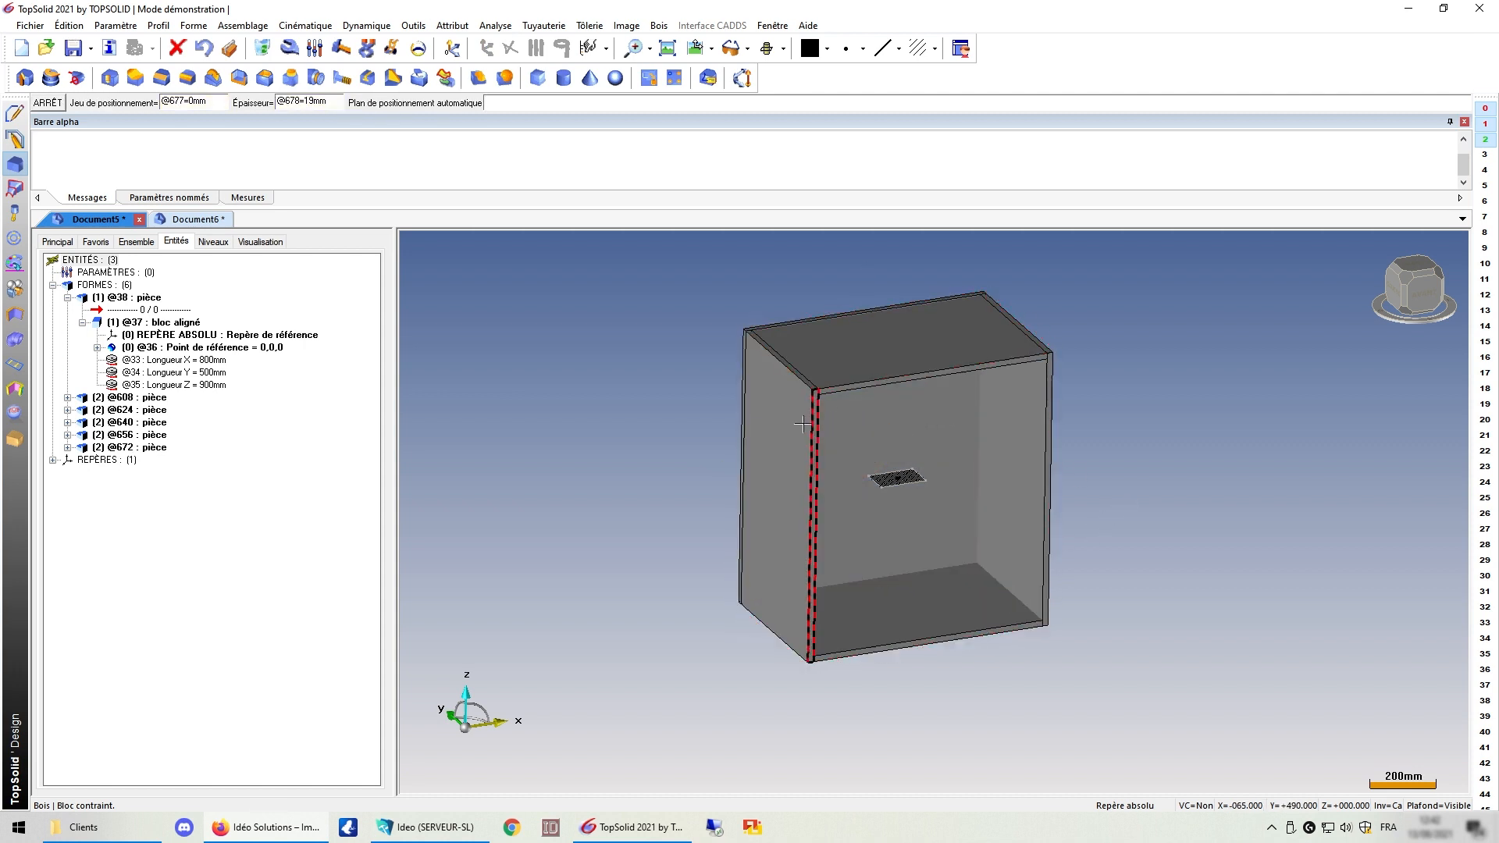
{"action": "left_click", "coordinate": [862, 452]}
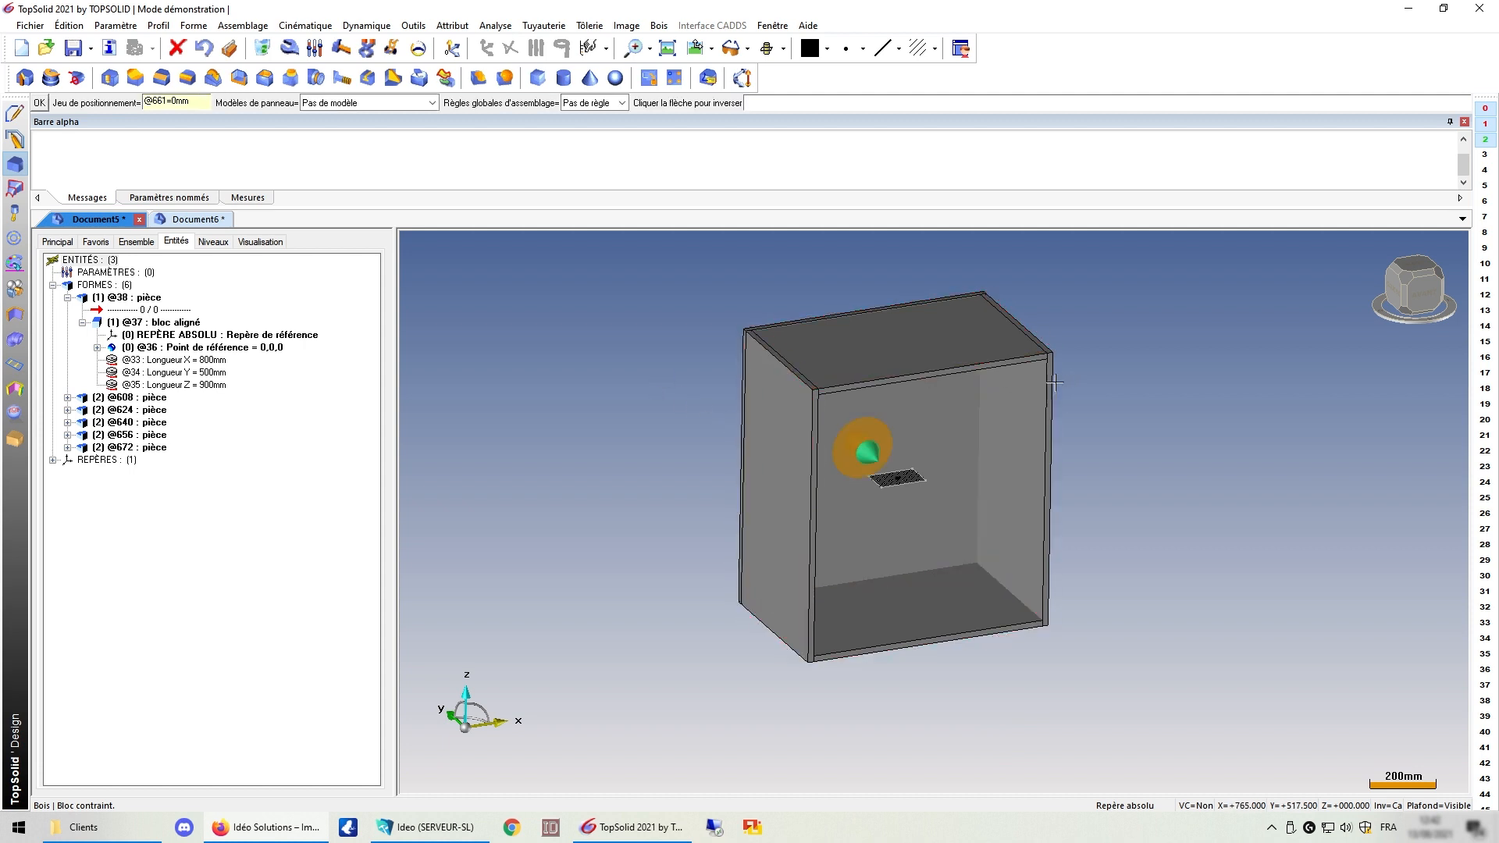
{"action": "middle_click", "coordinate": [1136, 455]}
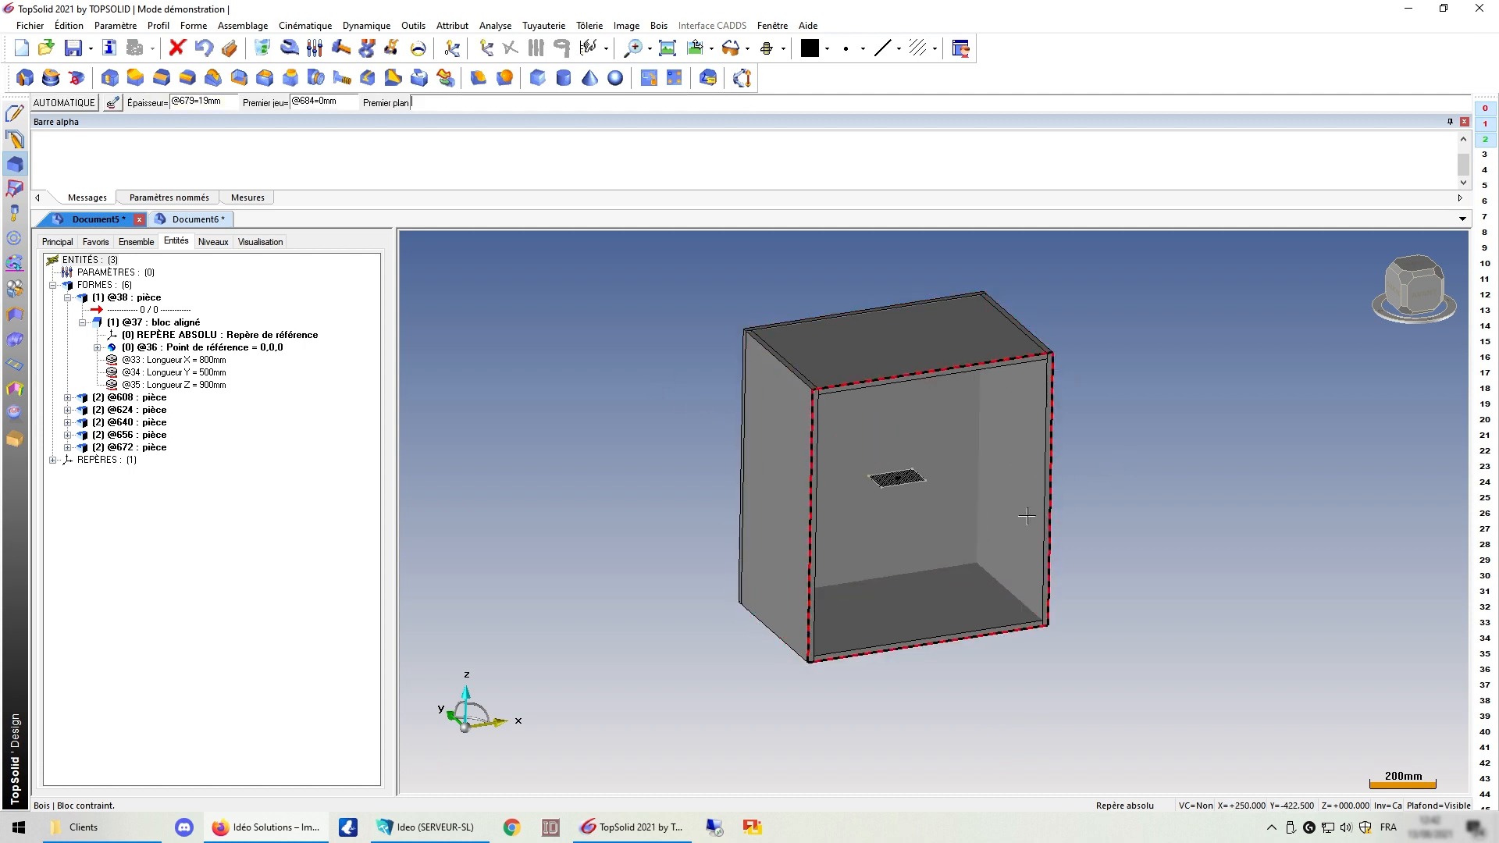
Step: Add a 19 mm horizontal shelf between the two side panels and distribute 3 of them between the bottom and top panels
{"action": "left_click", "coordinate": [1020, 517]}
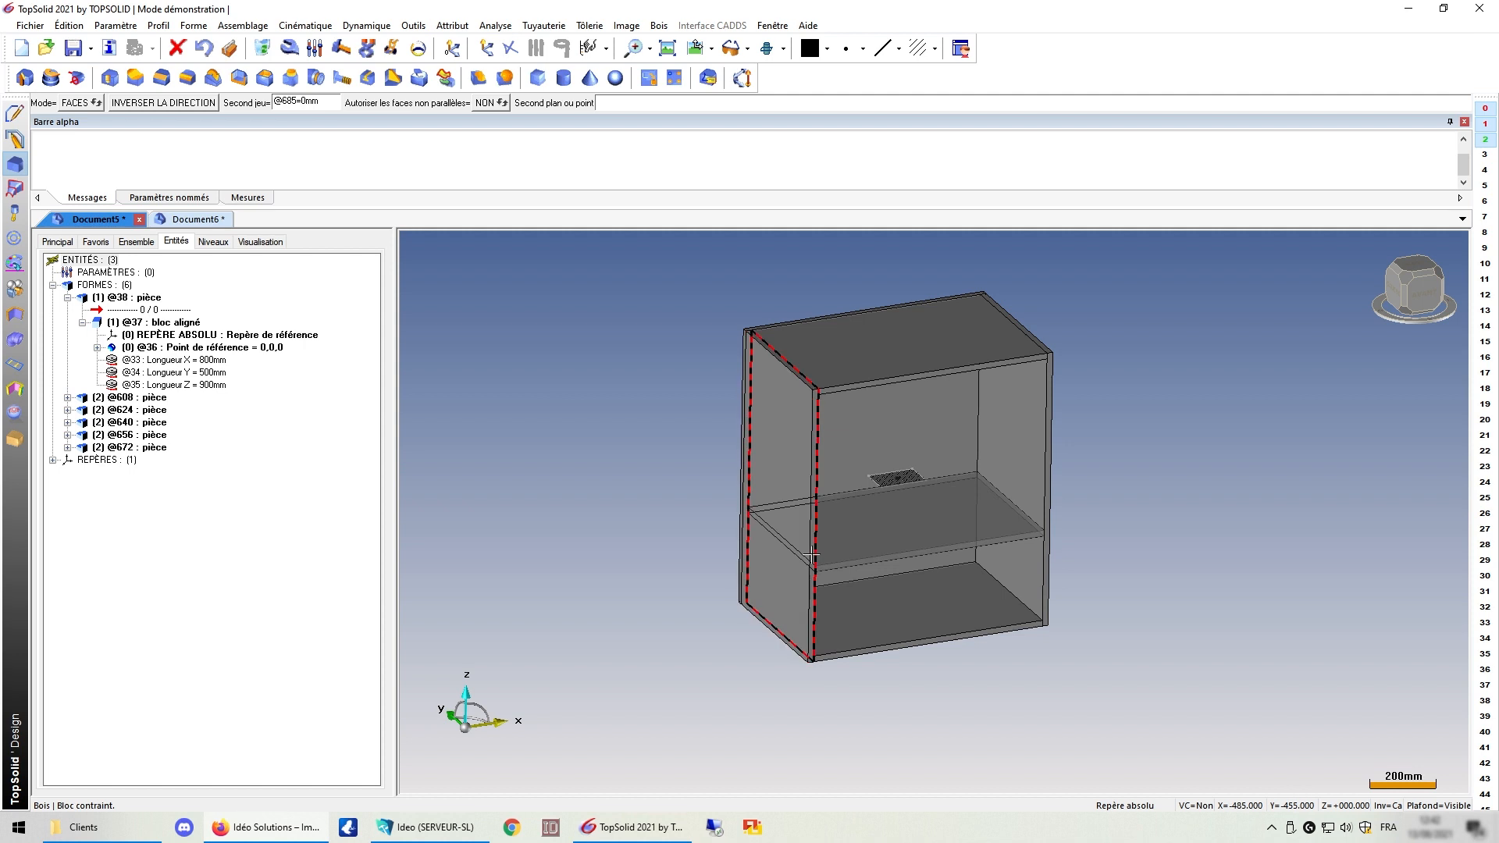
{"action": "left_click", "coordinate": [854, 475]}
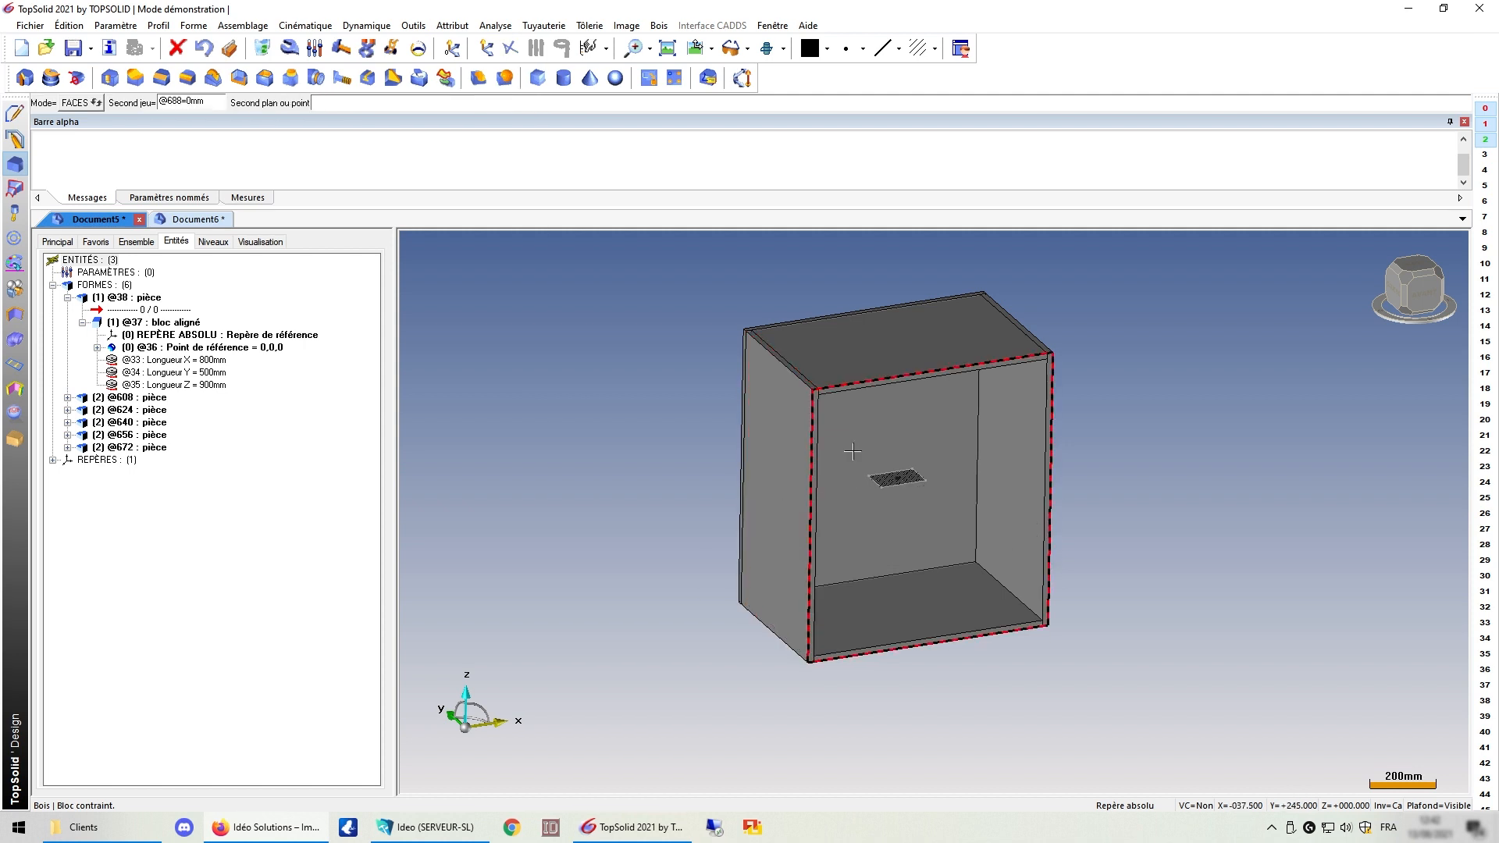
{"action": "left_click", "coordinate": [852, 451]}
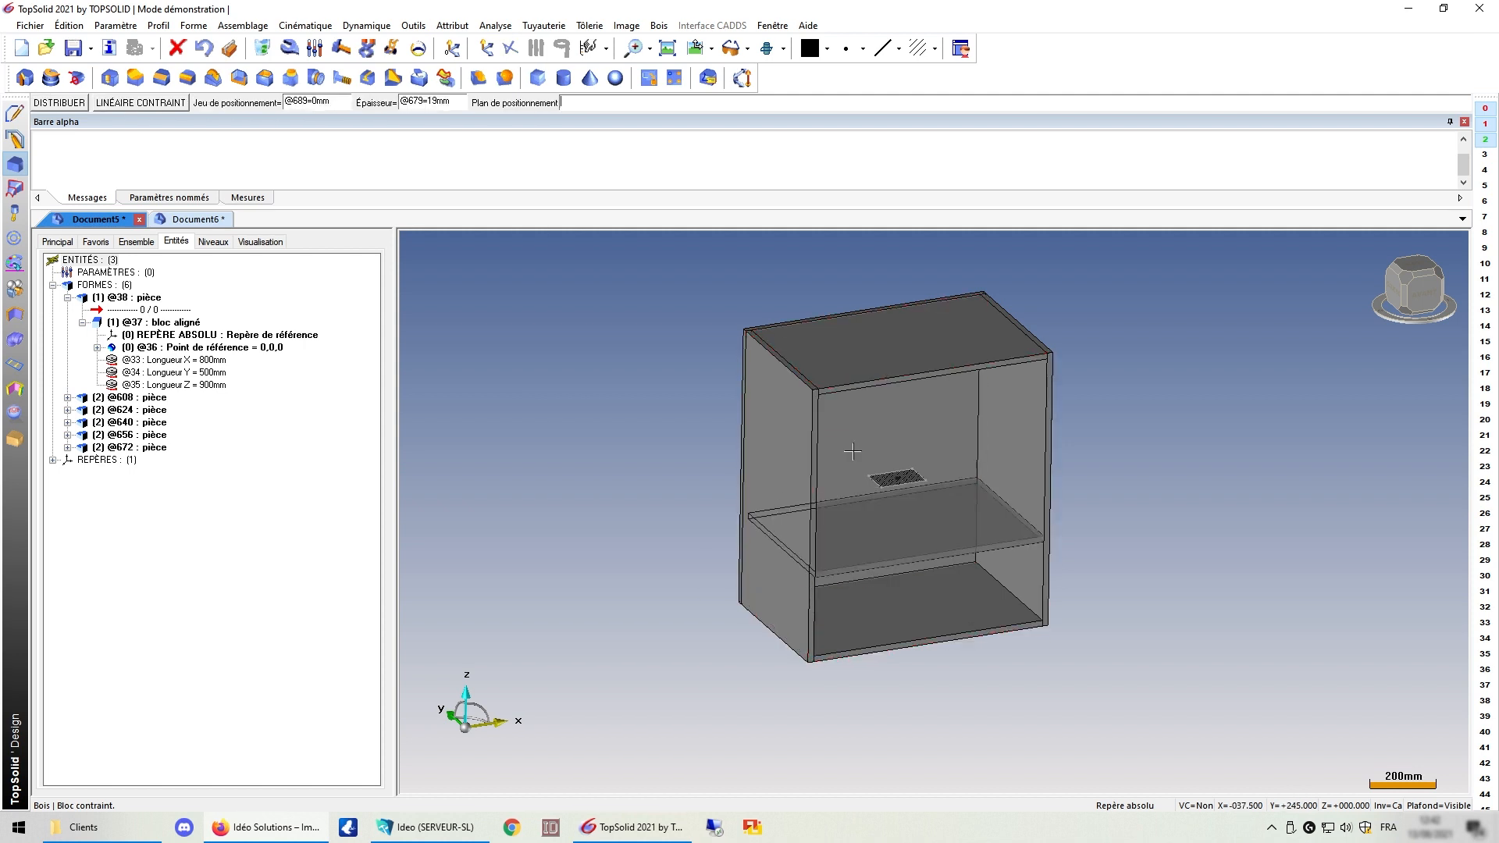
{"action": "left_click", "coordinate": [886, 586]}
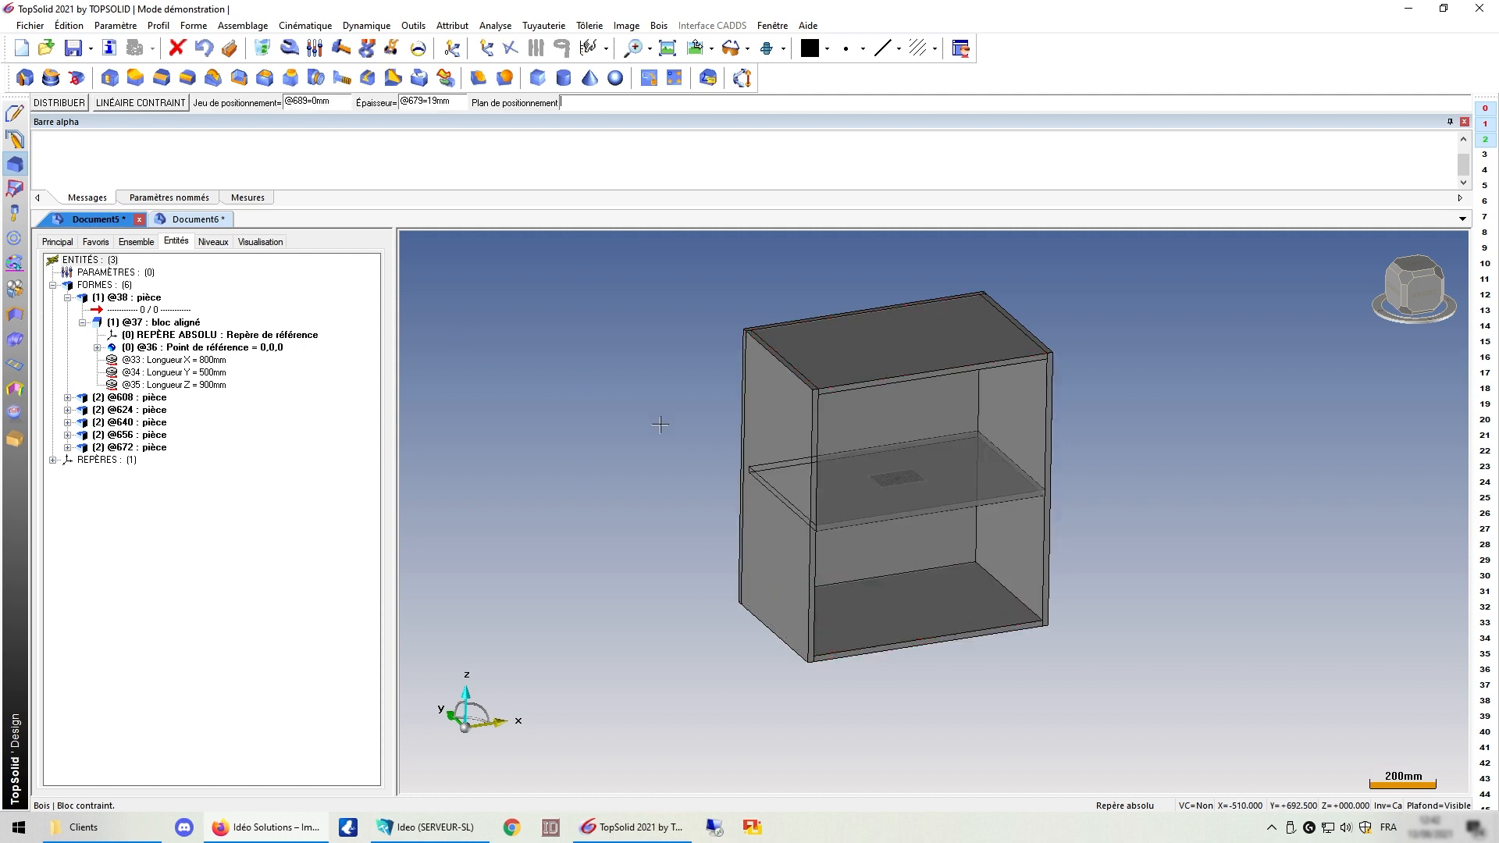
{"action": "left_click", "coordinate": [906, 625]}
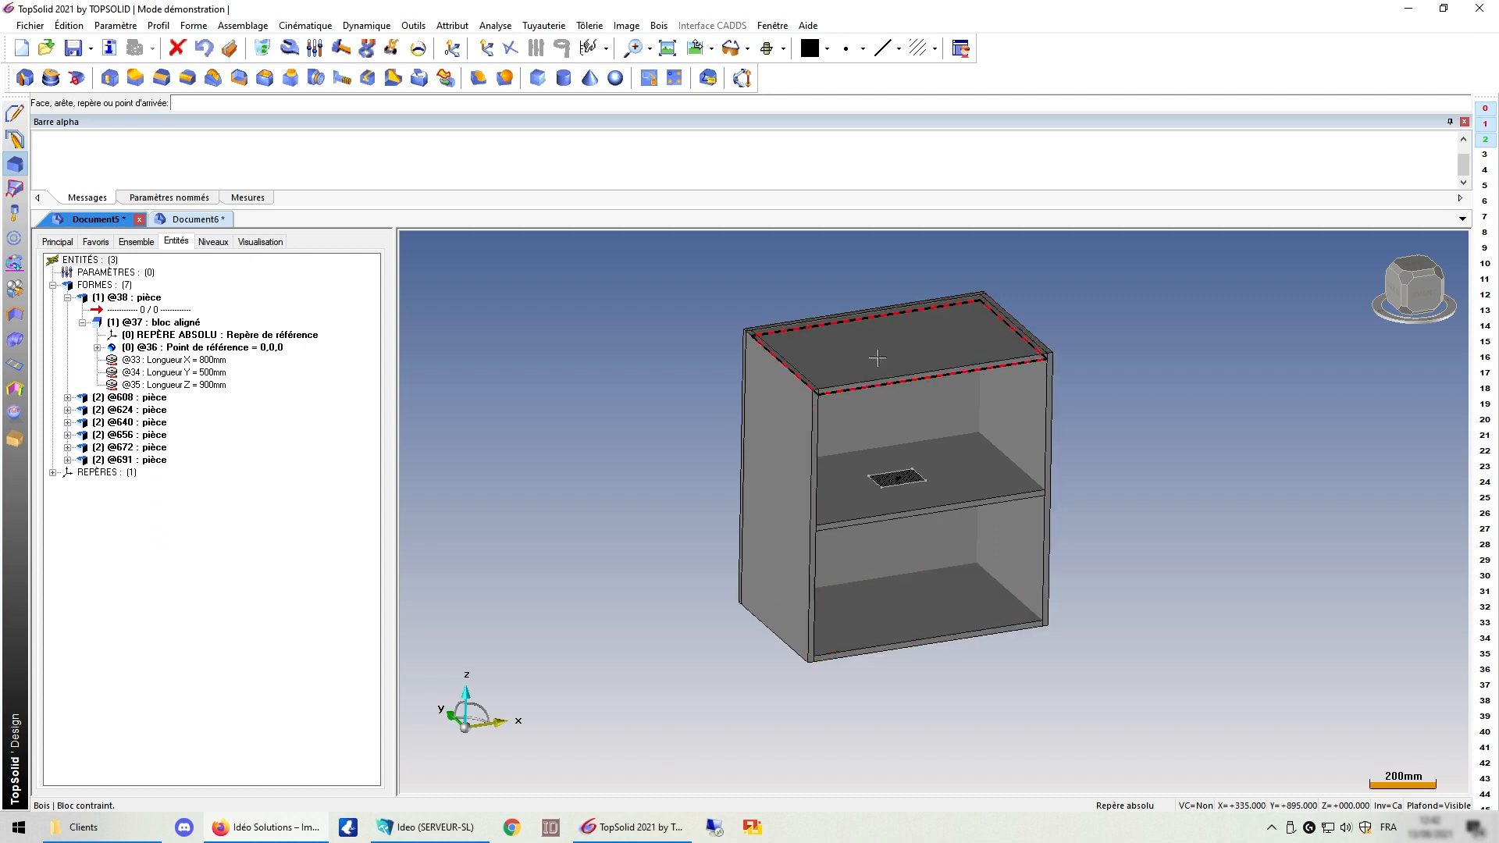
{"action": "left_click", "coordinate": [877, 357]}
{"action": "type", "text": "3"}
{"action": "key", "text": "Return"}
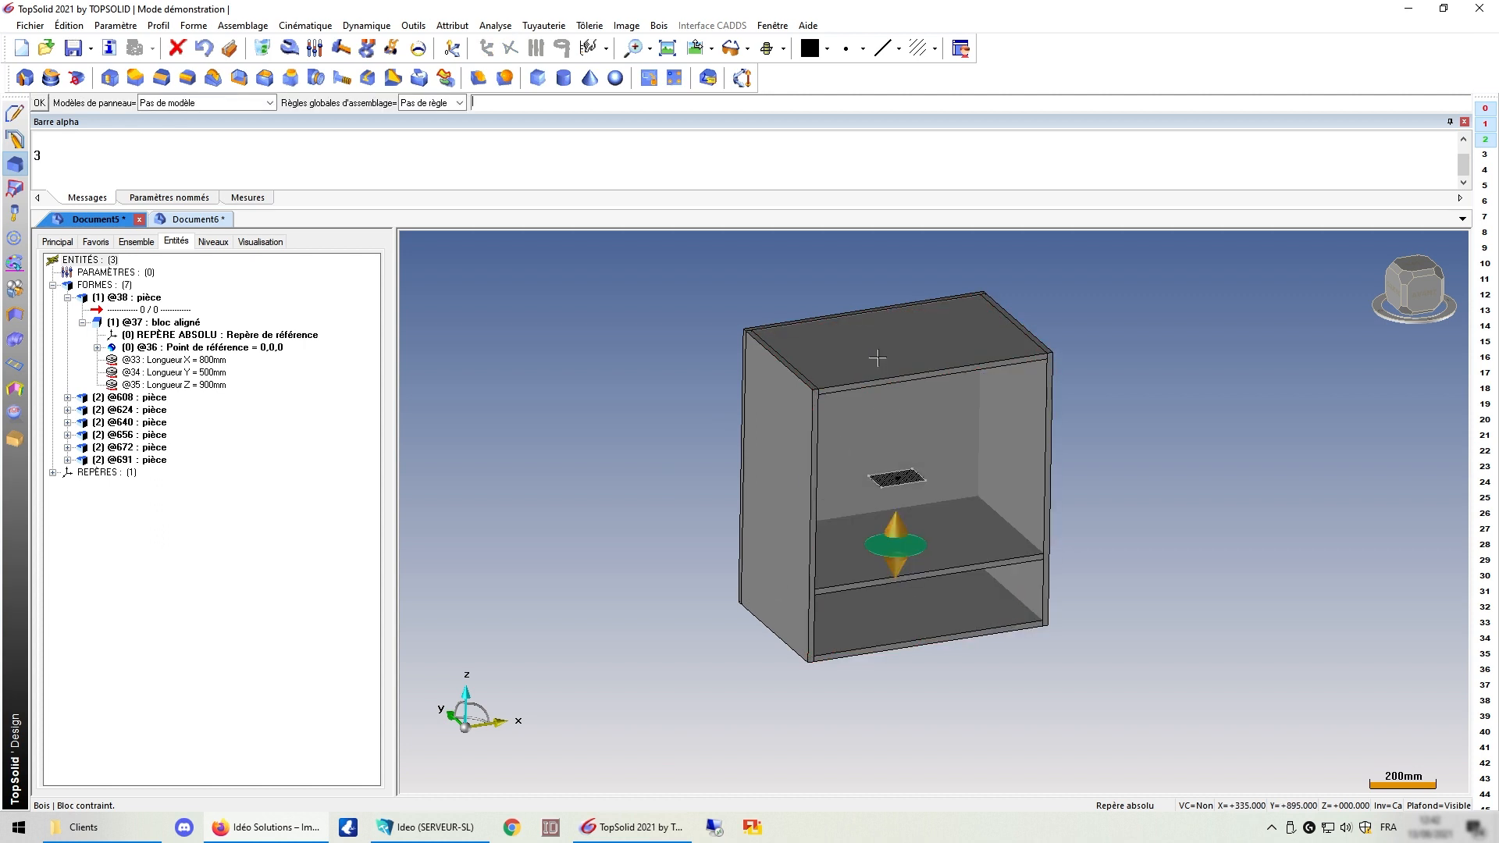
{"action": "key", "text": "Return"}
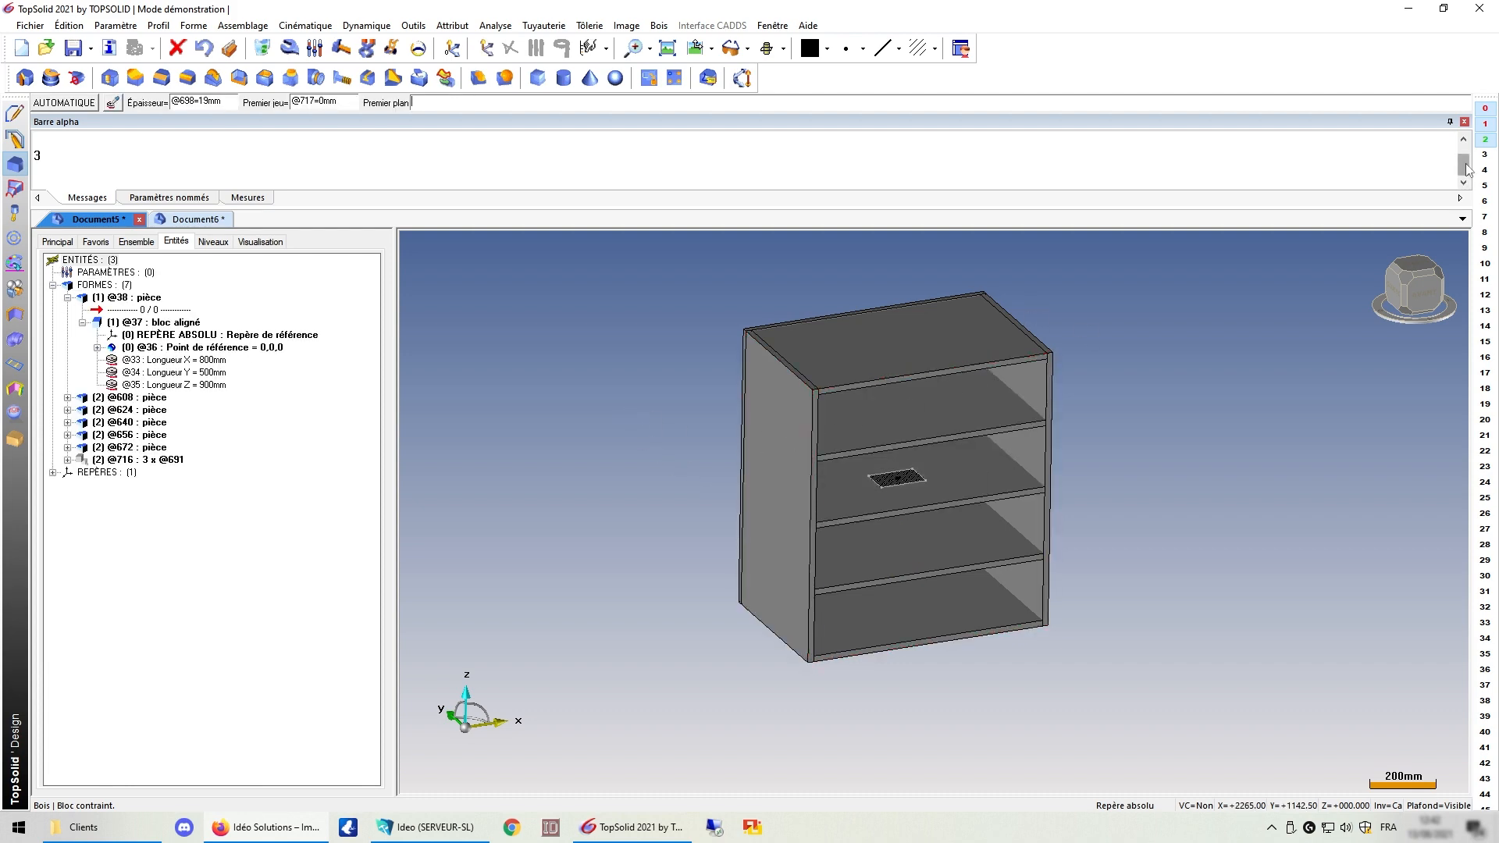
Step: Set up a double-propagation multi-drilling on the left side panel's inner face, starting from the bottom panel and the front edge, with automatic end edges
{"action": "middle_click_drag", "start_coordinate": [1151, 429], "coordinate": [711, 471]}
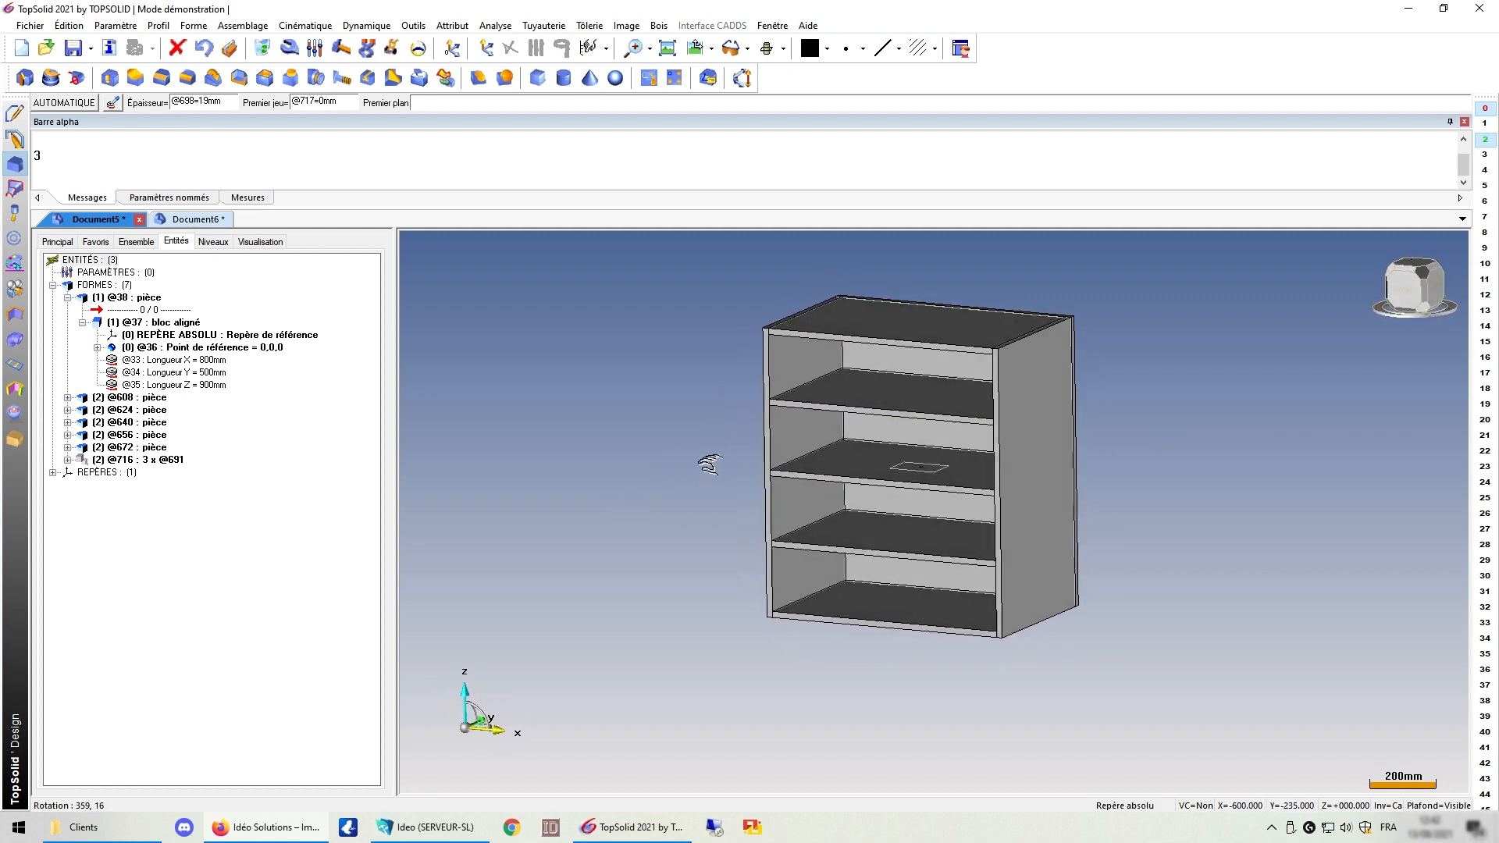
{"action": "left_click", "coordinate": [649, 77]}
{"action": "left_click", "coordinate": [708, 222]}
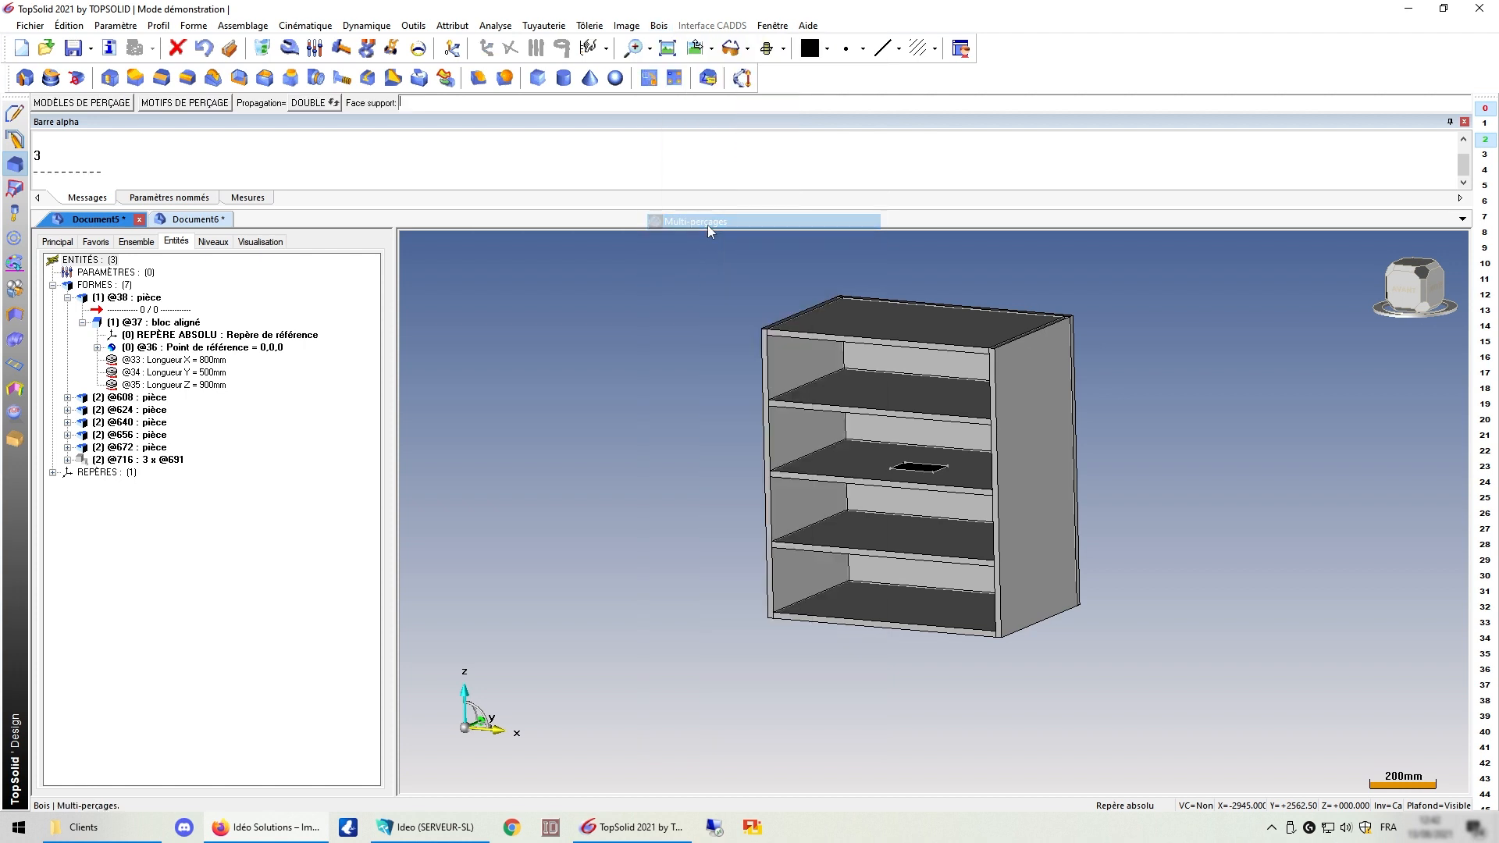
{"action": "left_click", "coordinate": [797, 423]}
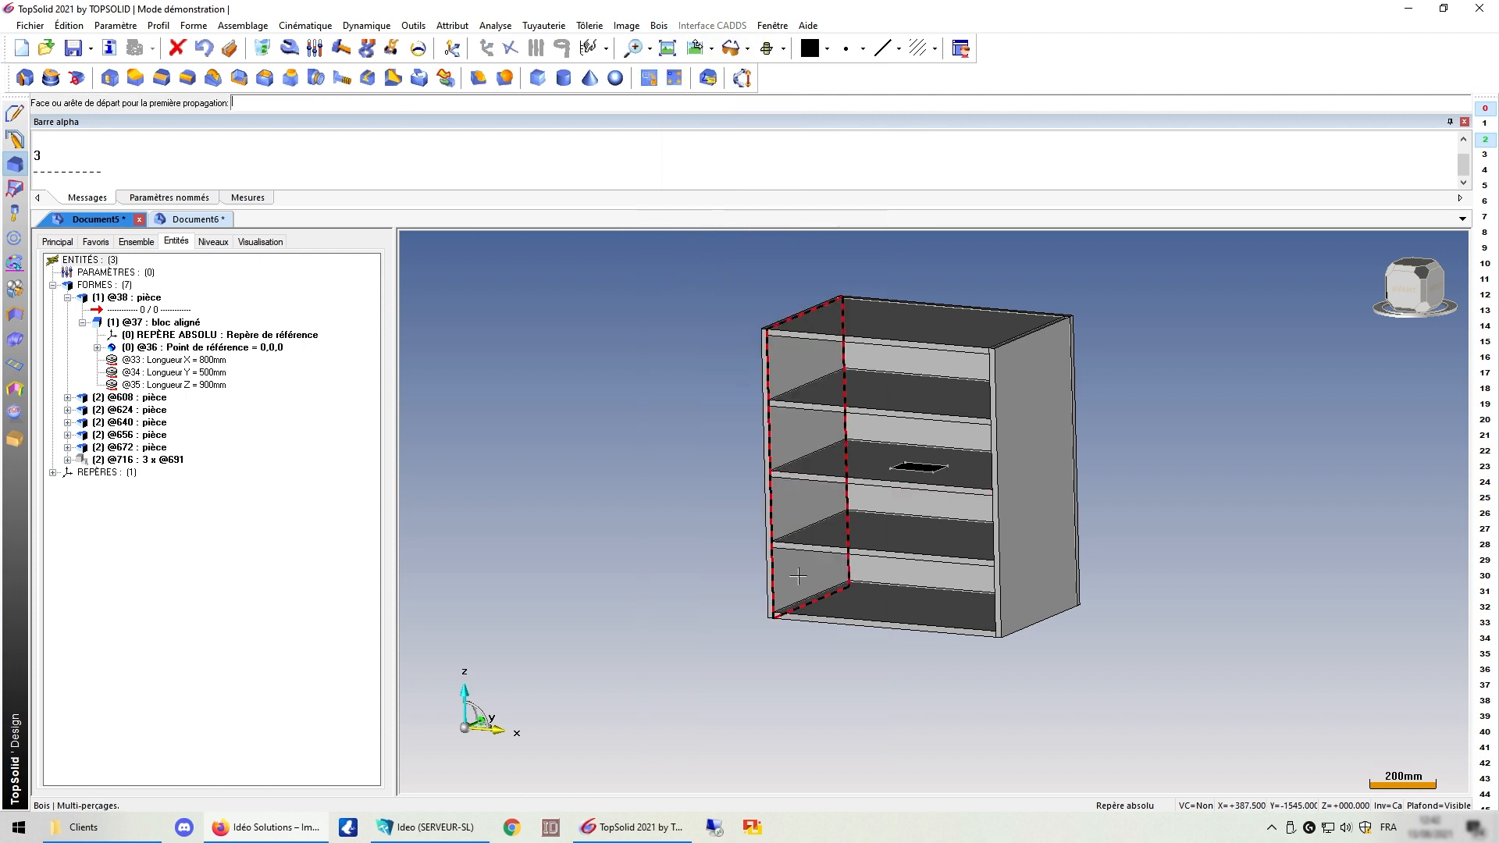
{"action": "left_click", "coordinate": [849, 607]}
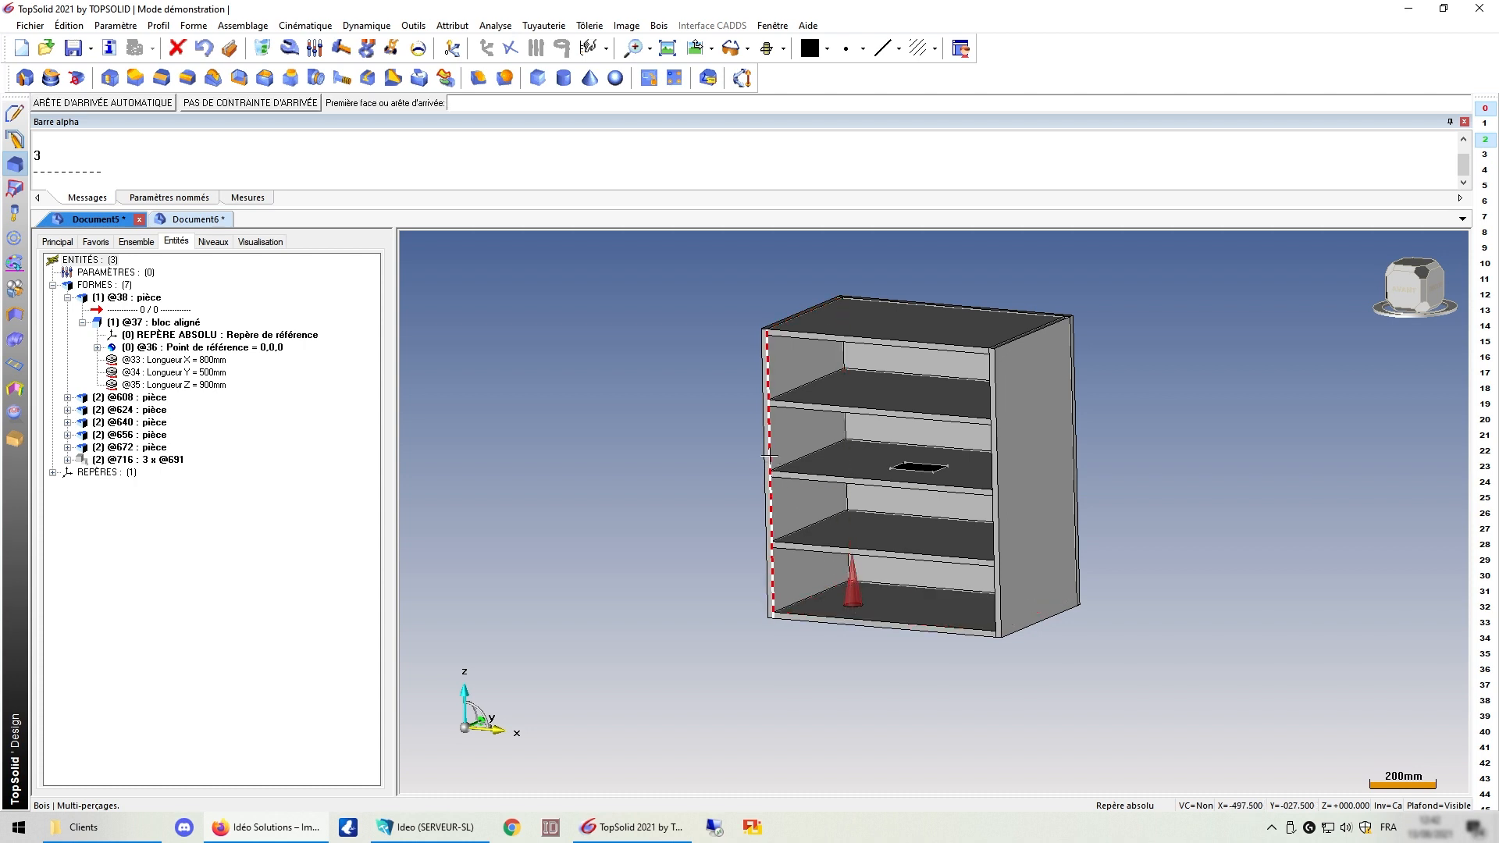
{"action": "key", "text": "Return"}
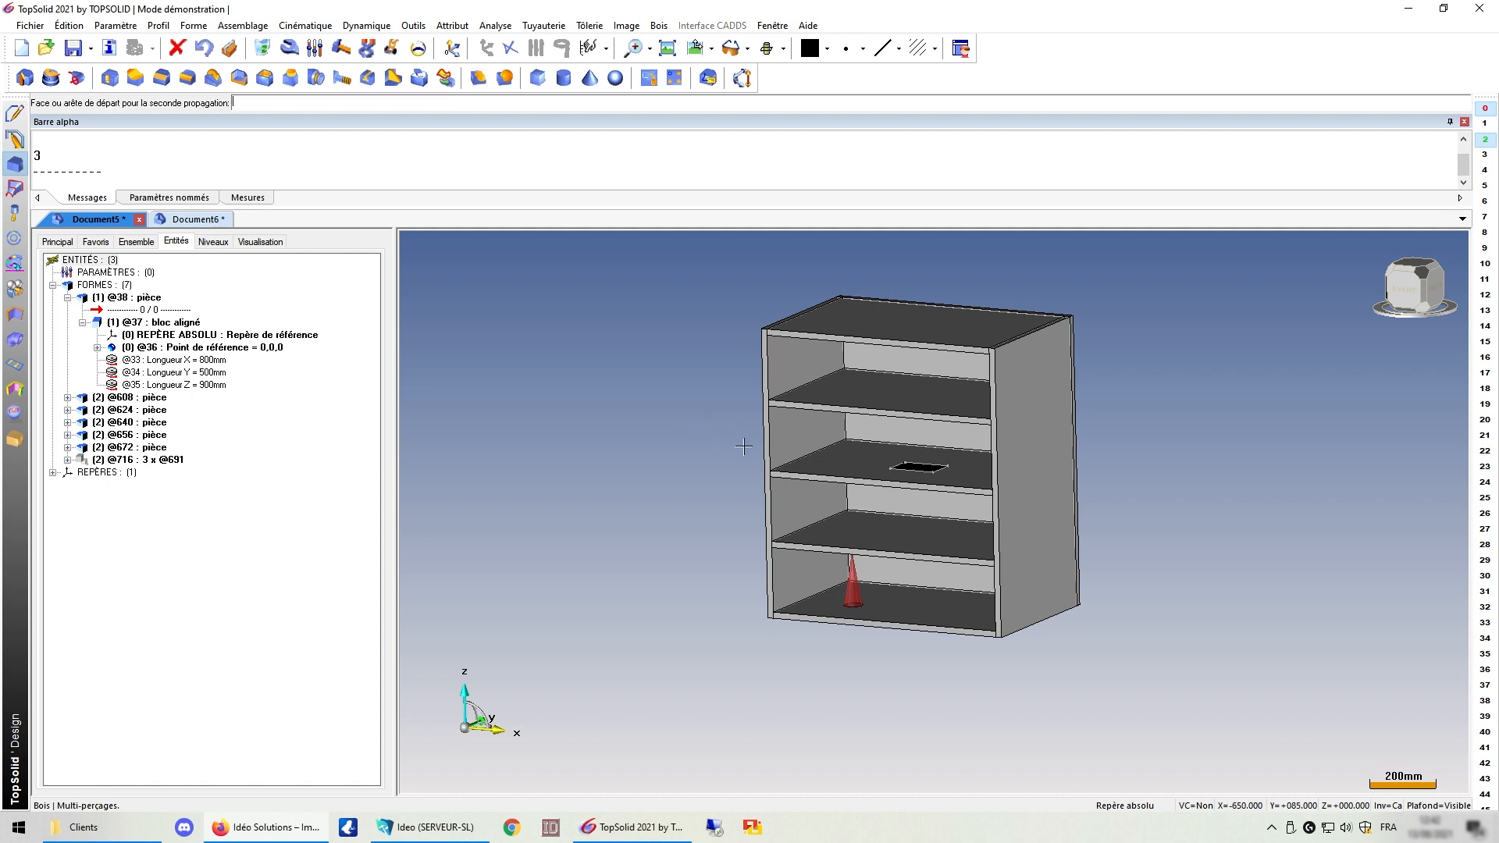
{"action": "left_click", "coordinate": [767, 445]}
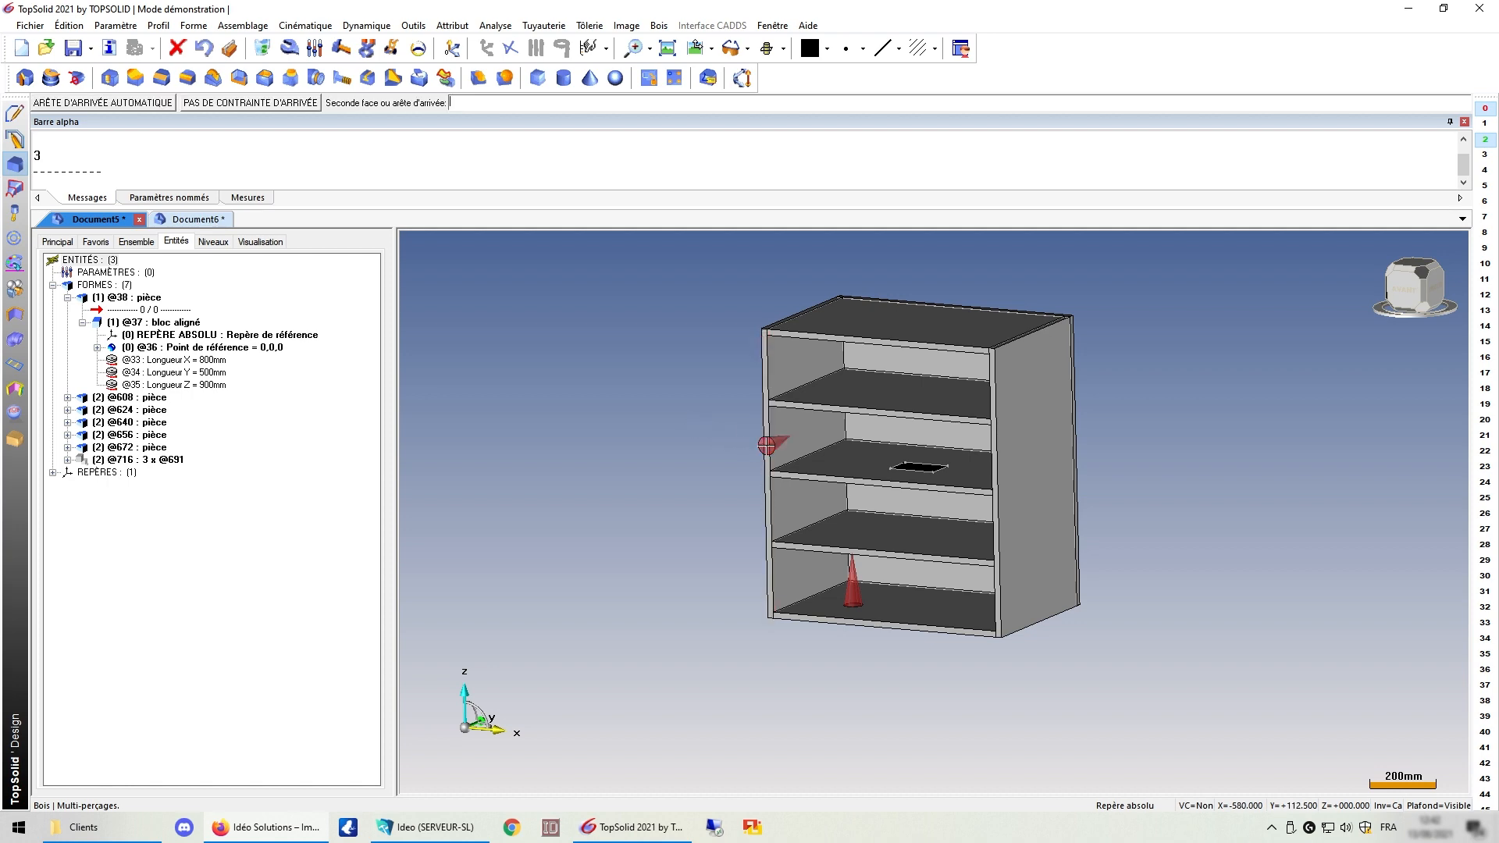
{"action": "key", "text": "Return"}
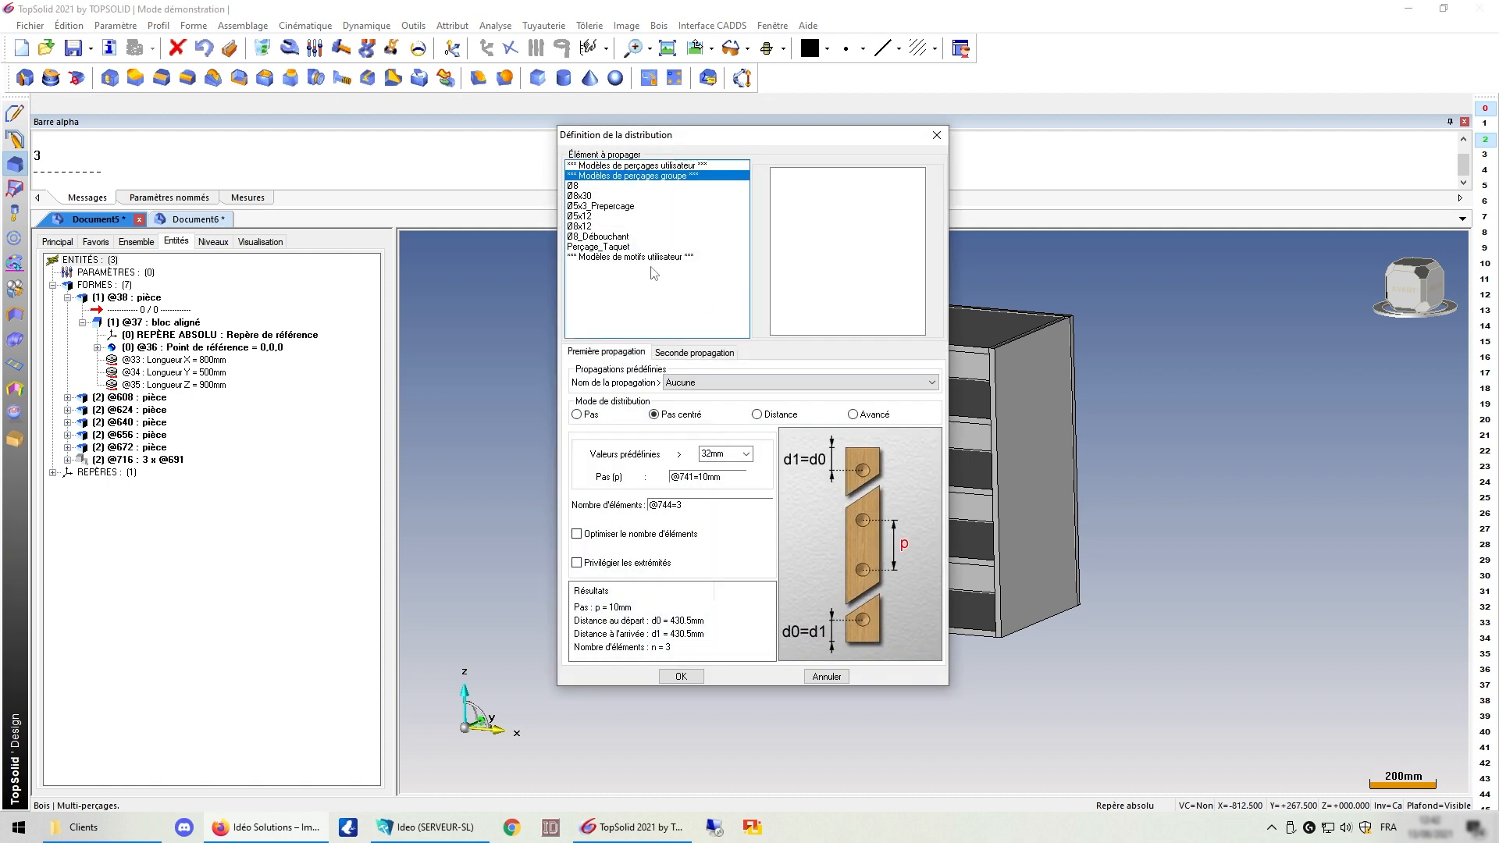
Step: Choose the Perçage_Taquet drilling and set the first propagation to advanced mode with a 32 mm pitch, minimum end distances and priority to the extremities
{"action": "left_click", "coordinate": [605, 248]}
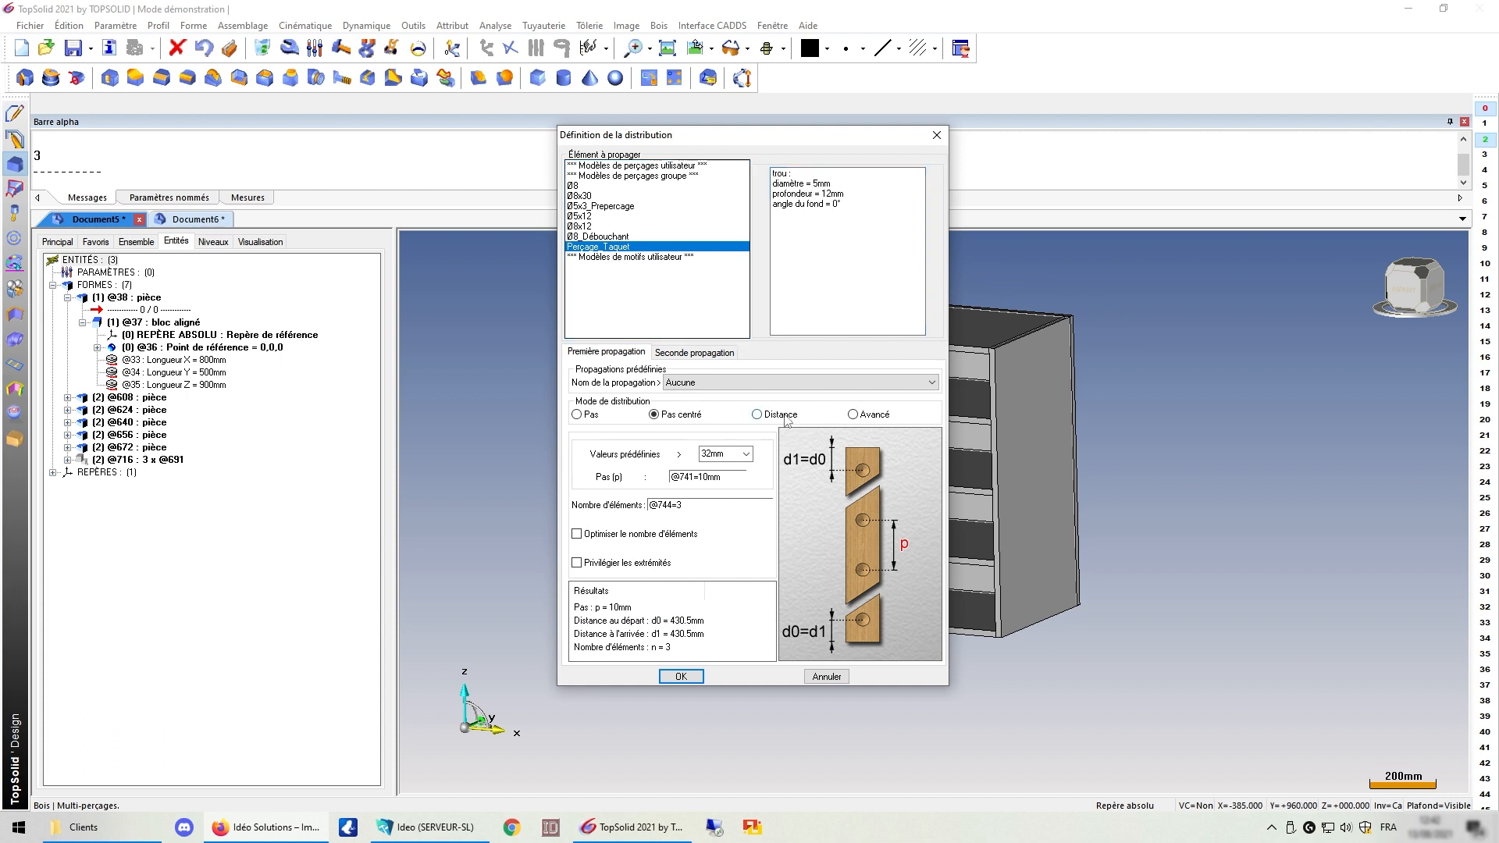
{"action": "left_click", "coordinate": [854, 415]}
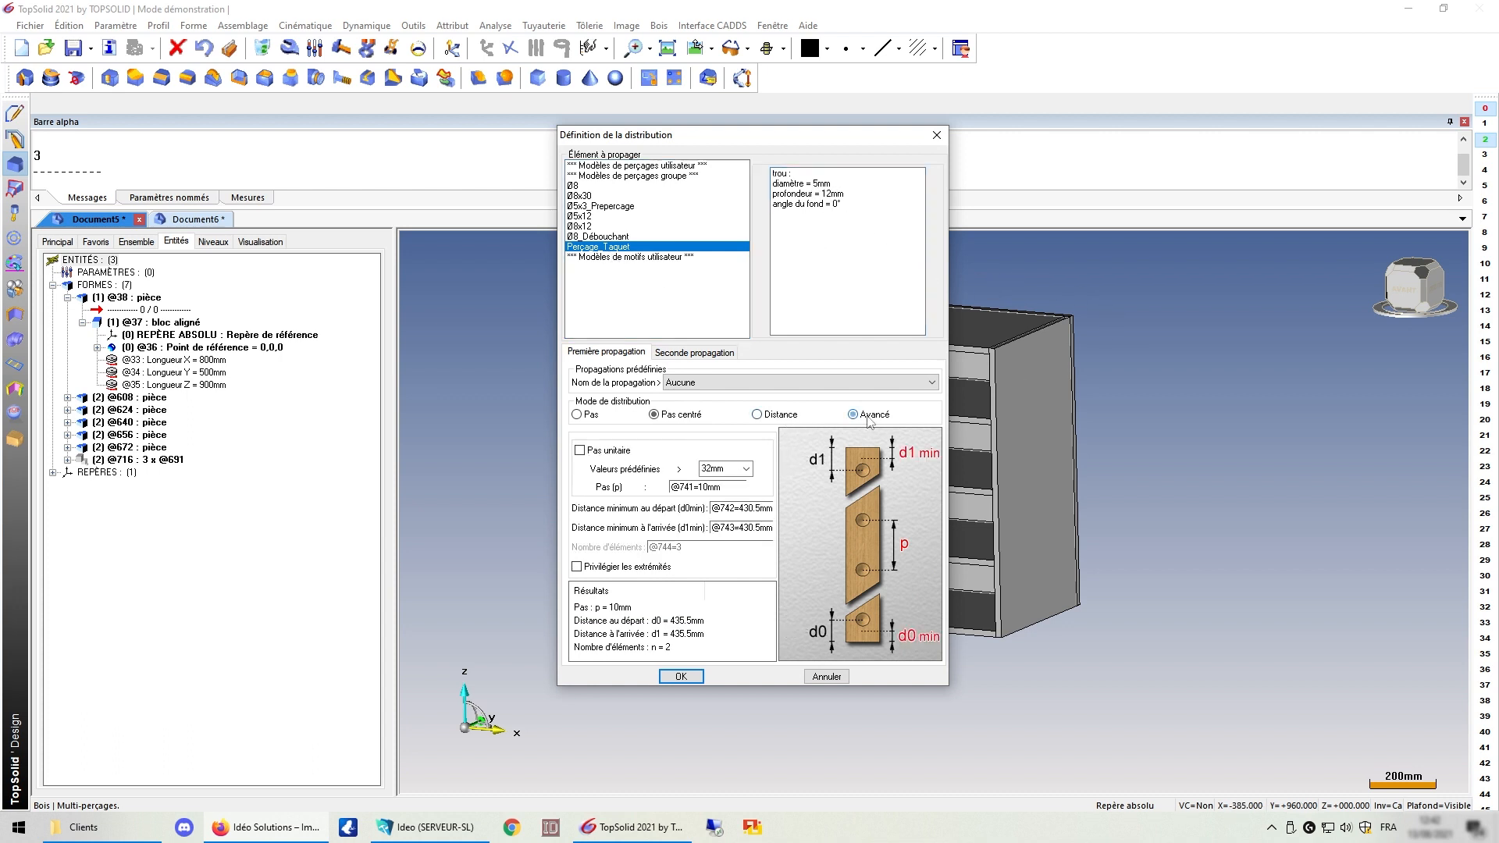
{"action": "left_click", "coordinate": [709, 469]}
{"action": "left_click", "coordinate": [723, 485]}
{"action": "left_click_drag", "start_coordinate": [739, 508], "coordinate": [749, 508]}
{"action": "key", "text": "Tab"}
{"action": "type", "text": "1"}
{"action": "left_click", "coordinate": [578, 567]}
Step: Adjust the second propagation's start distance in distance mode and apply the shelf-pin drilling to the left side panel
{"action": "left_click", "coordinate": [694, 353]}
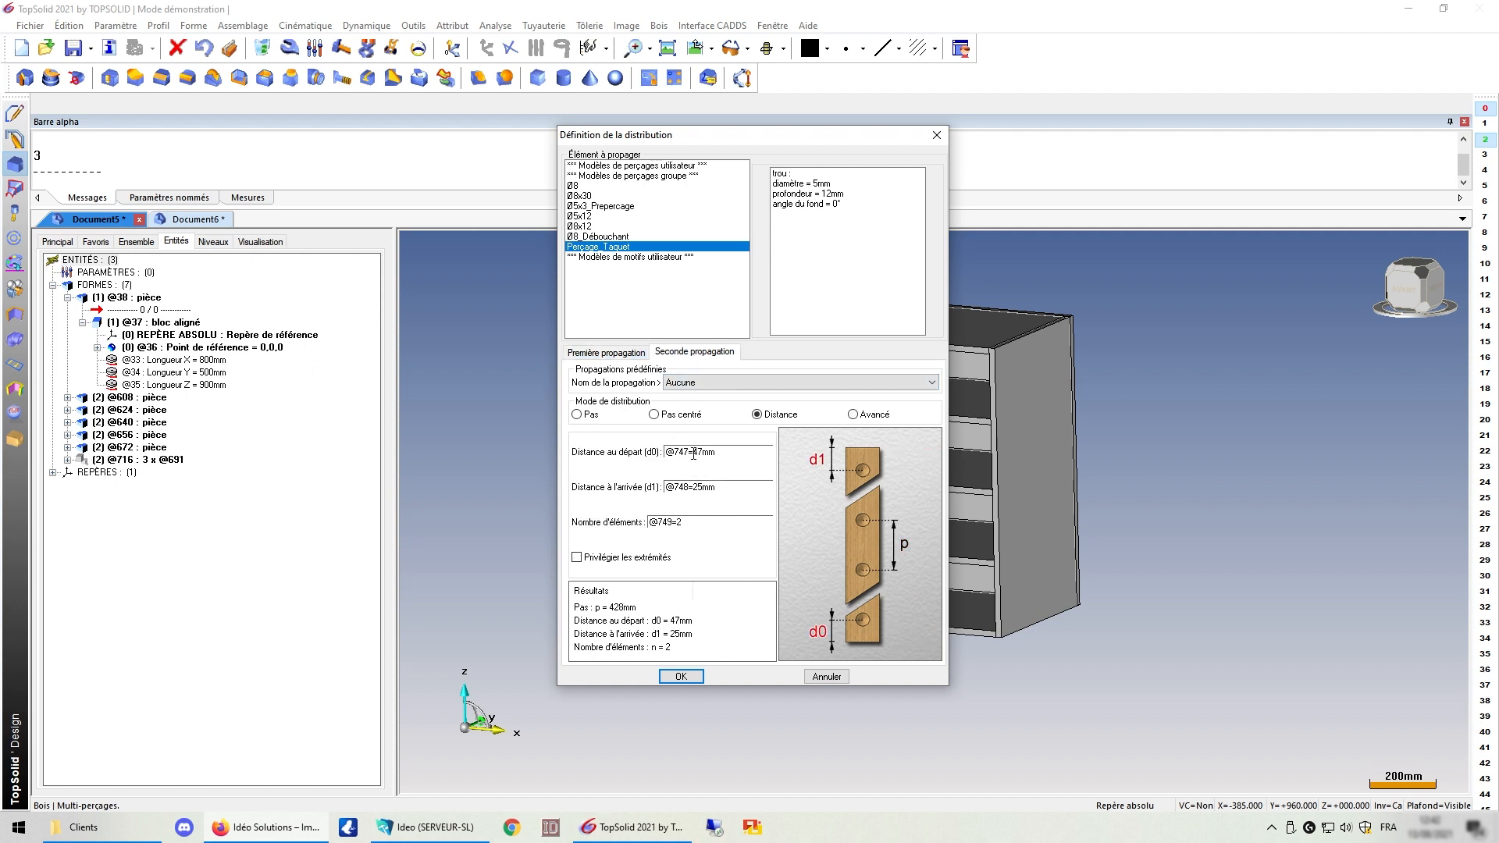
{"action": "type", "text": "3"}
{"action": "left_click", "coordinate": [678, 676]}
{"action": "scroll", "coordinate": [786, 380], "scroll_direction": "up", "scroll_amount": 4}
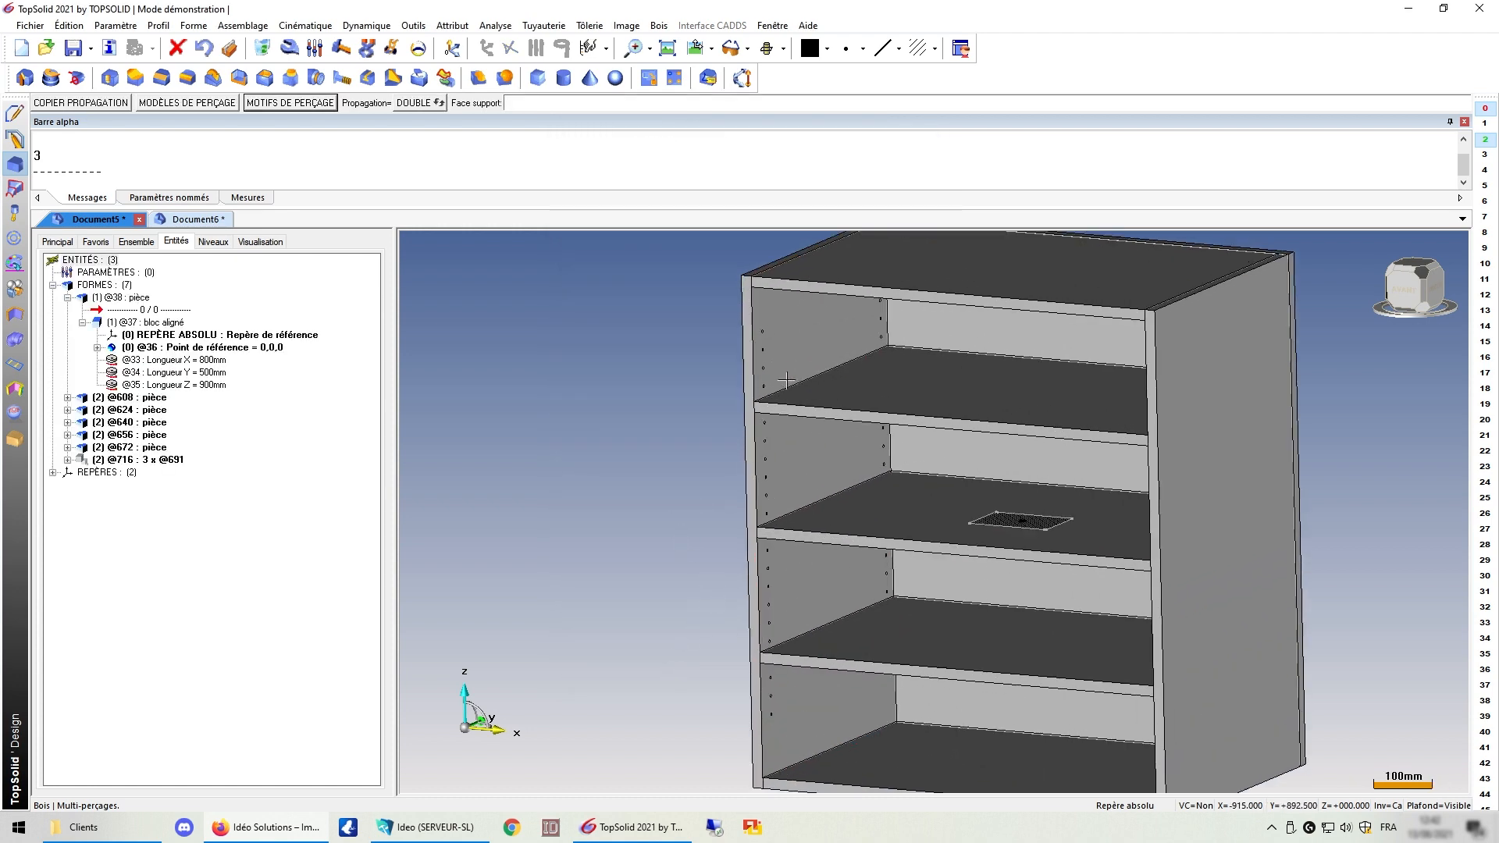
Step: Repeat the shelf-pin drilling on the right side panel's inner face, propagating from the bottom panel and the front edge
{"action": "scroll", "coordinate": [779, 389], "scroll_direction": "down", "scroll_amount": 2}
{"action": "middle_click_drag", "start_coordinate": [623, 616], "coordinate": [776, 569]}
{"action": "middle_click", "coordinate": [611, 565]}
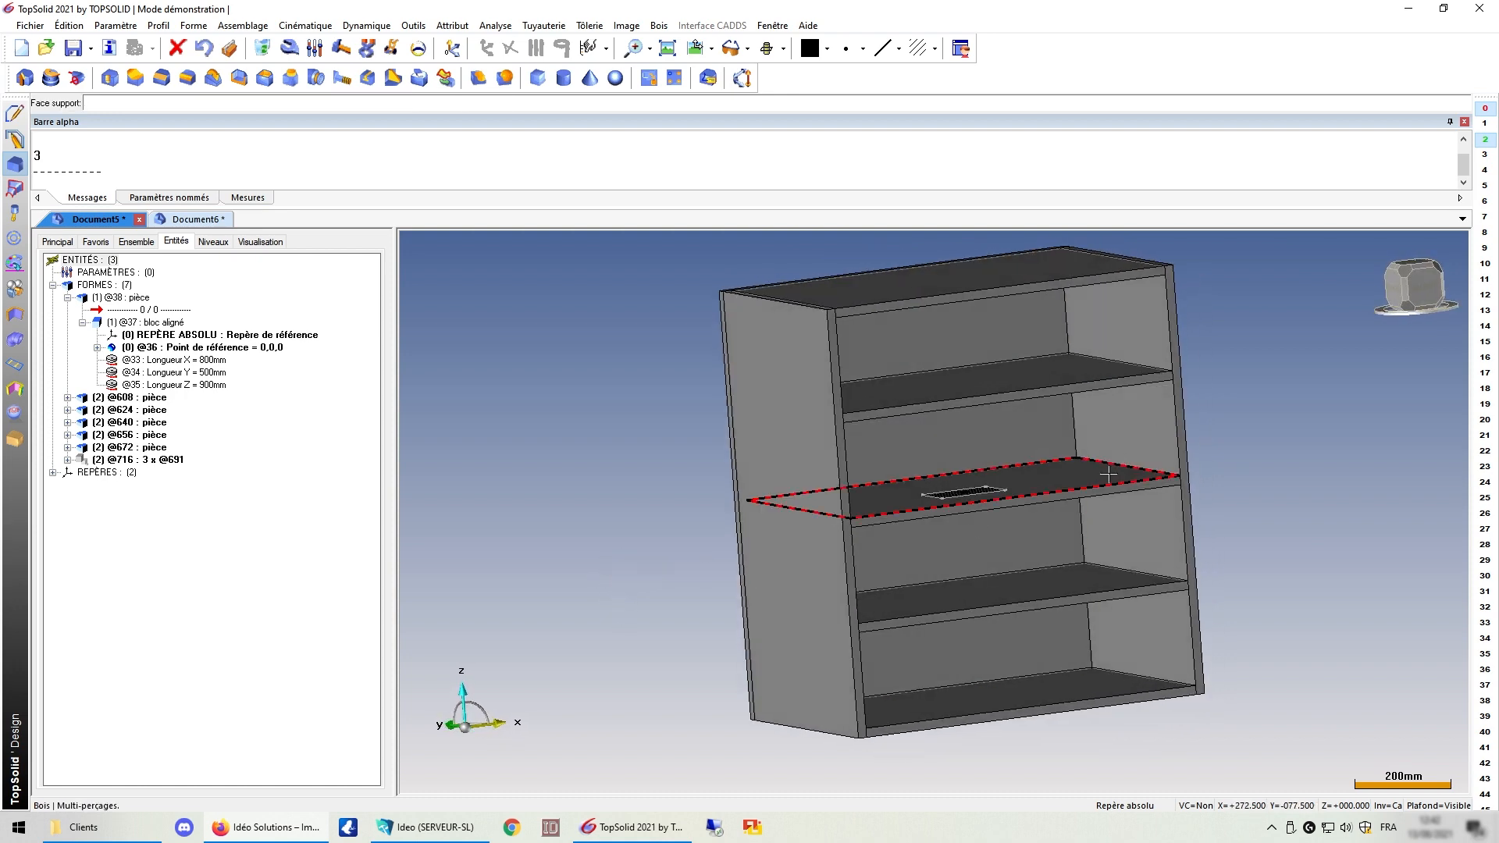
{"action": "left_click", "coordinate": [1132, 438]}
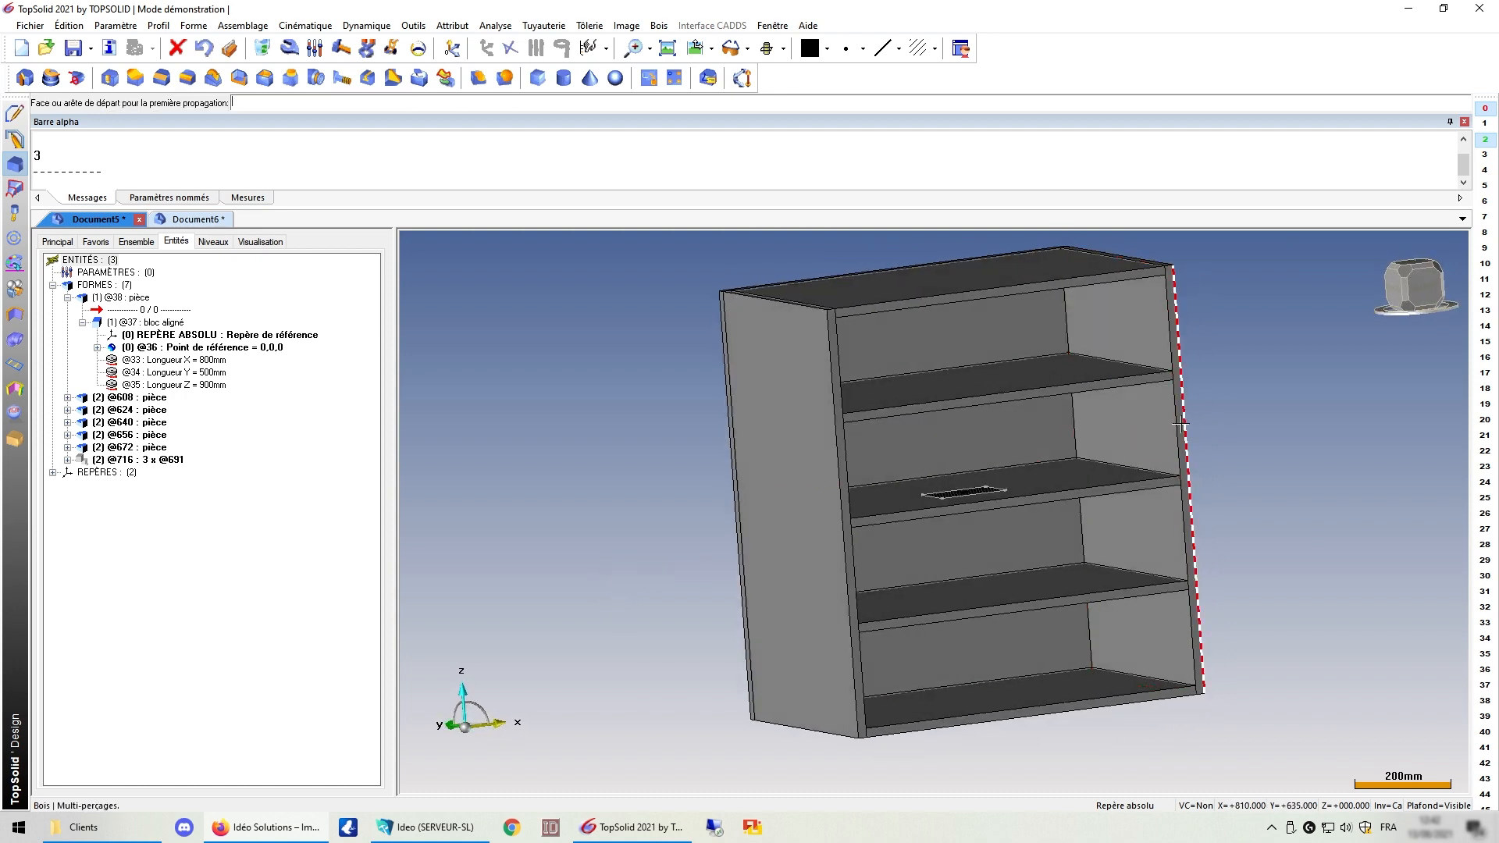
{"action": "left_click", "coordinate": [1088, 678]}
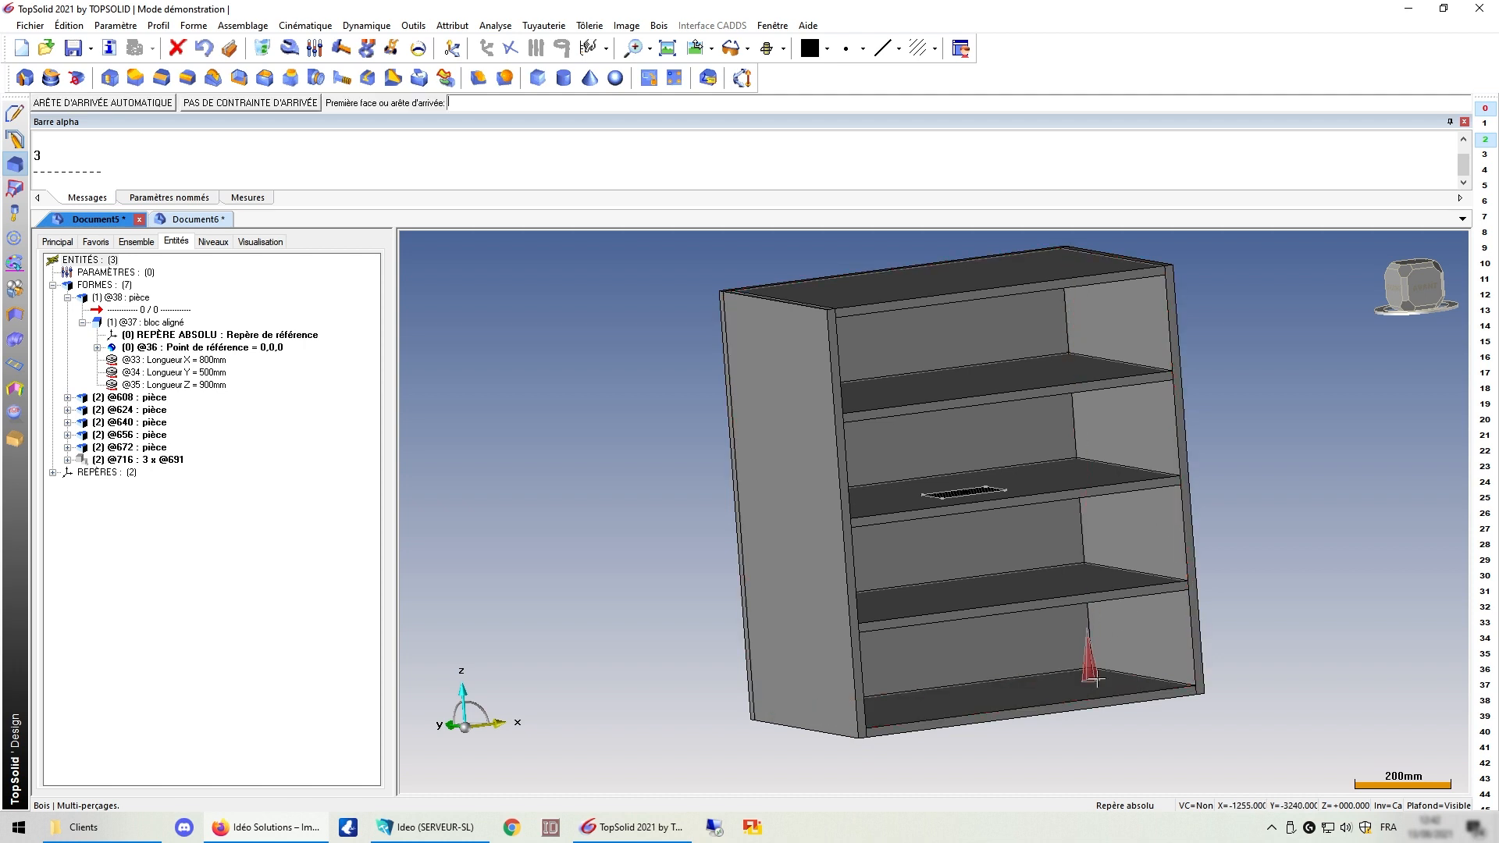
{"action": "left_click", "coordinate": [1185, 497]}
{"action": "middle_click", "coordinate": [1246, 462]}
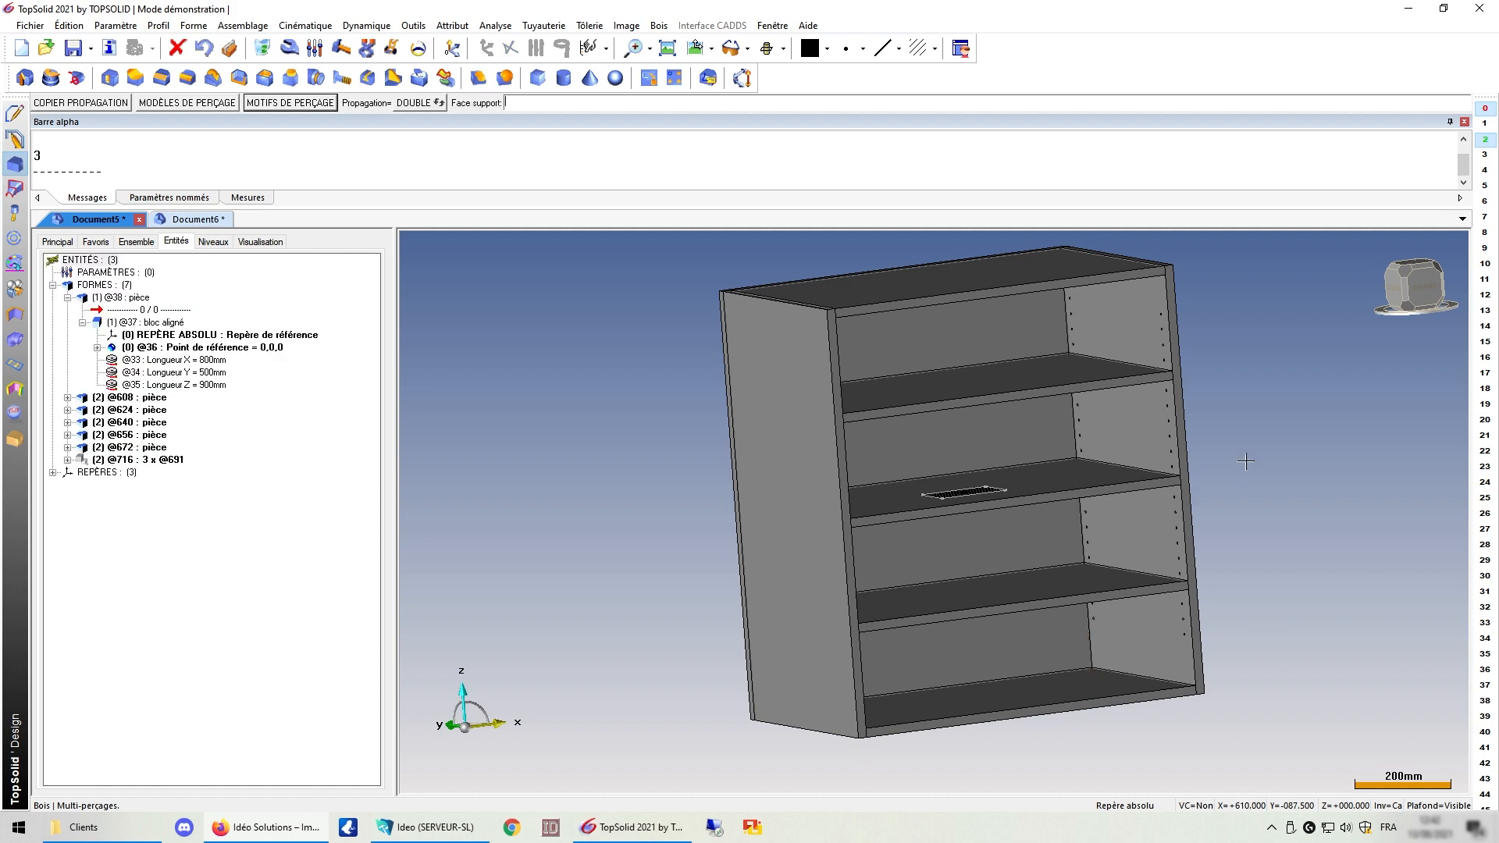
{"action": "middle_click_drag", "start_coordinate": [1232, 469], "coordinate": [878, 486]}
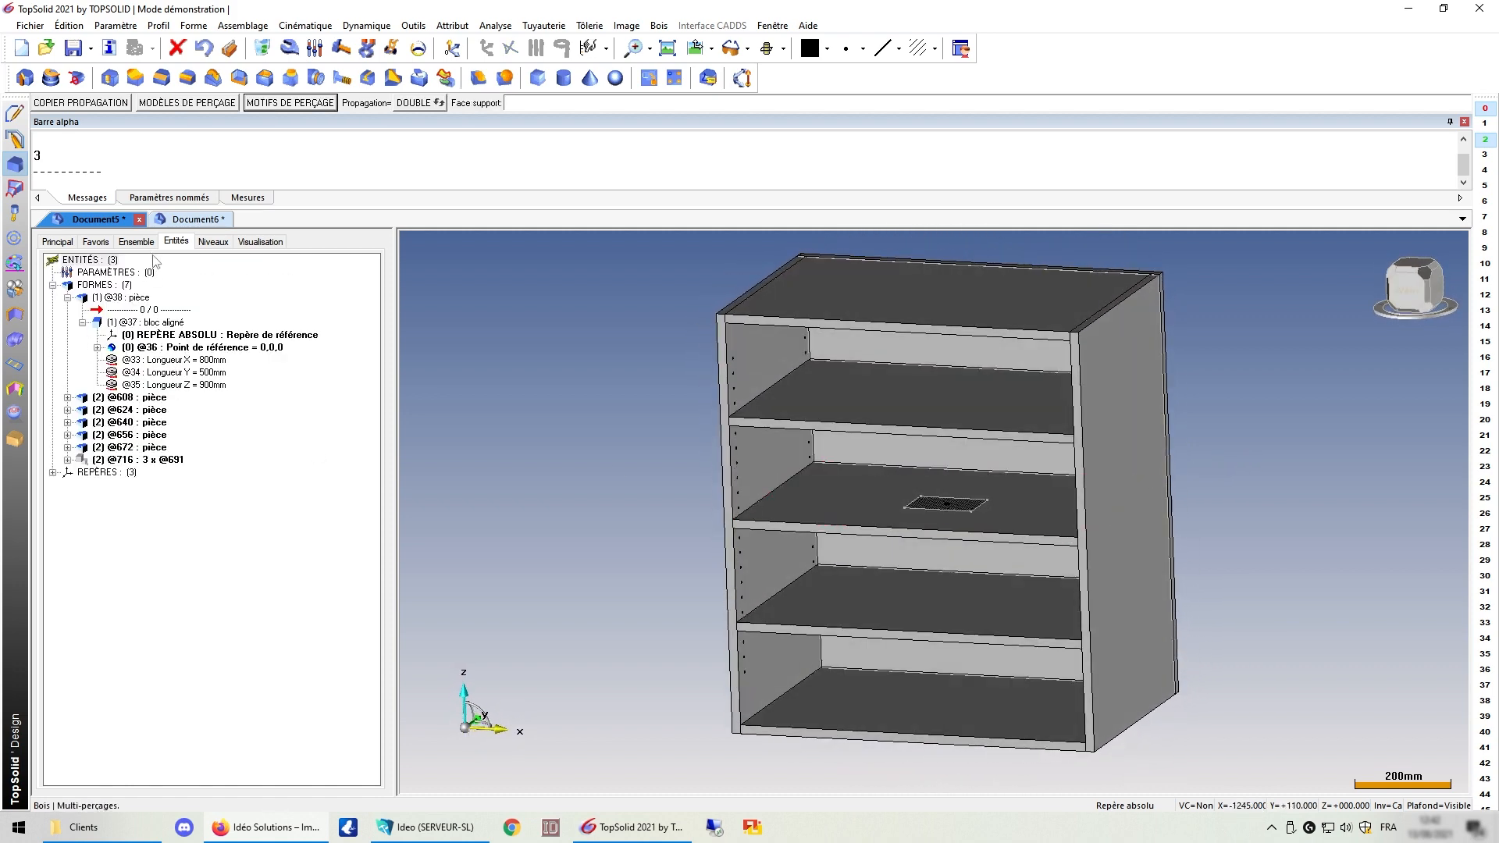
Step: Show the assembly tree and define all the cabinet's panels and shelves as parts of the main assembly, using a box selection
{"action": "left_click", "coordinate": [134, 243]}
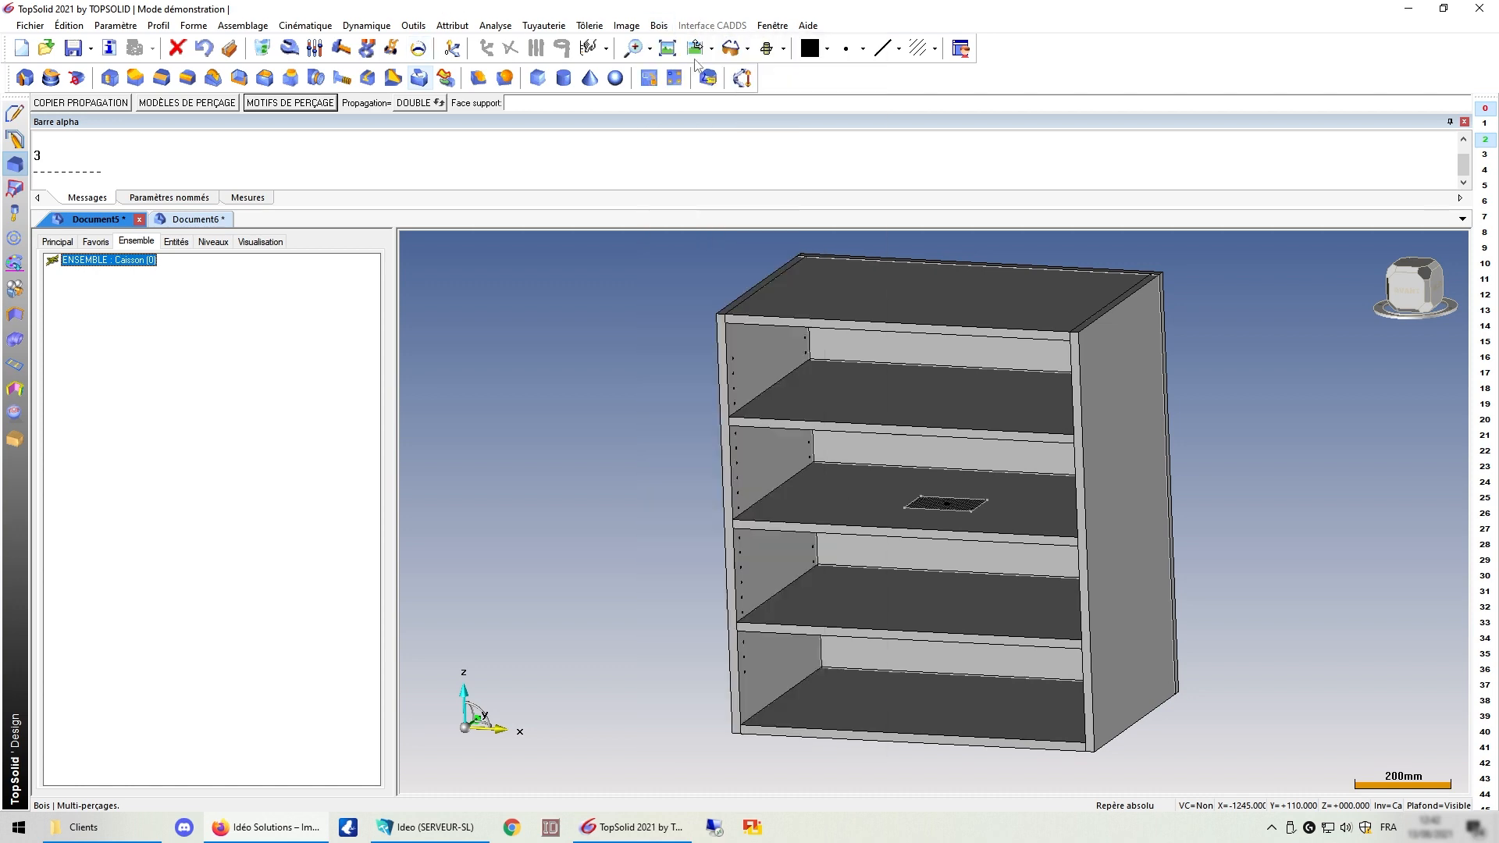
{"action": "left_click", "coordinate": [659, 26]}
{"action": "mouse_move", "coordinate": [672, 60]}
{"action": "left_click", "coordinate": [922, 61]}
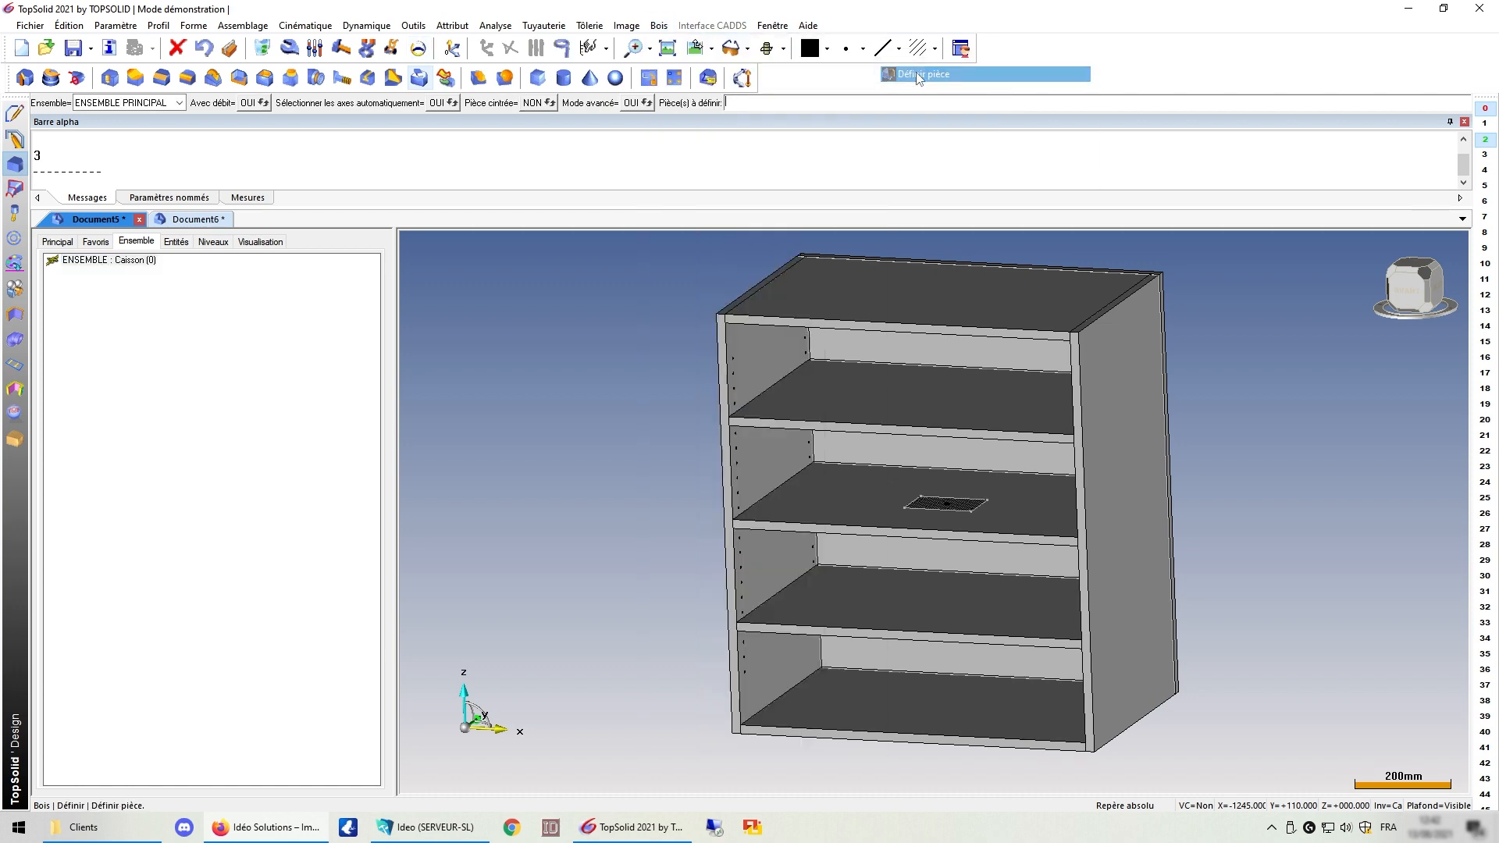
{"action": "left_click", "coordinate": [562, 50]}
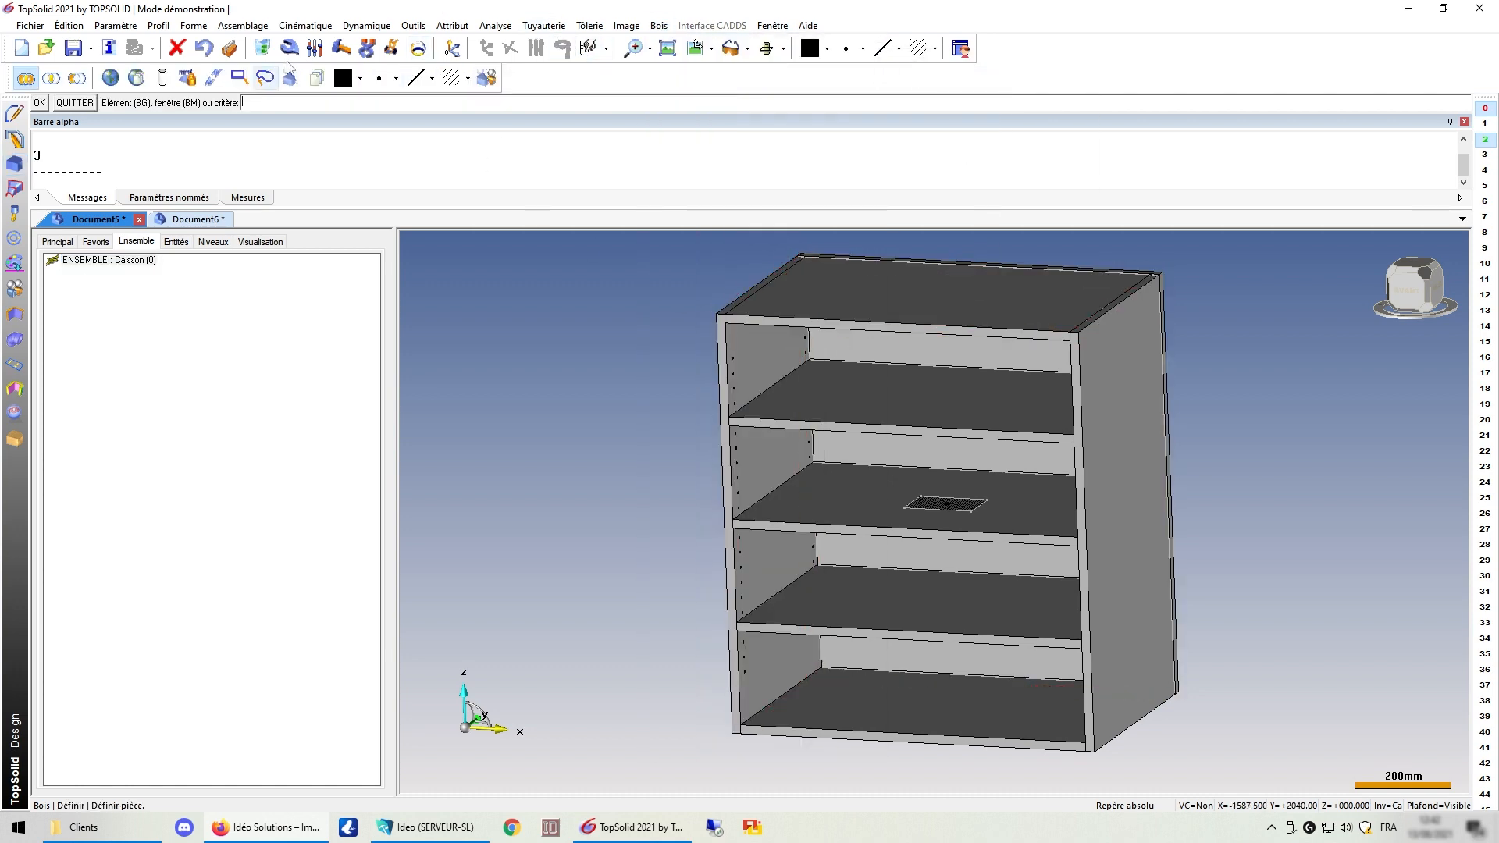
{"action": "left_click", "coordinate": [243, 80]}
{"action": "scroll", "coordinate": [792, 399], "scroll_direction": "down", "scroll_amount": 3}
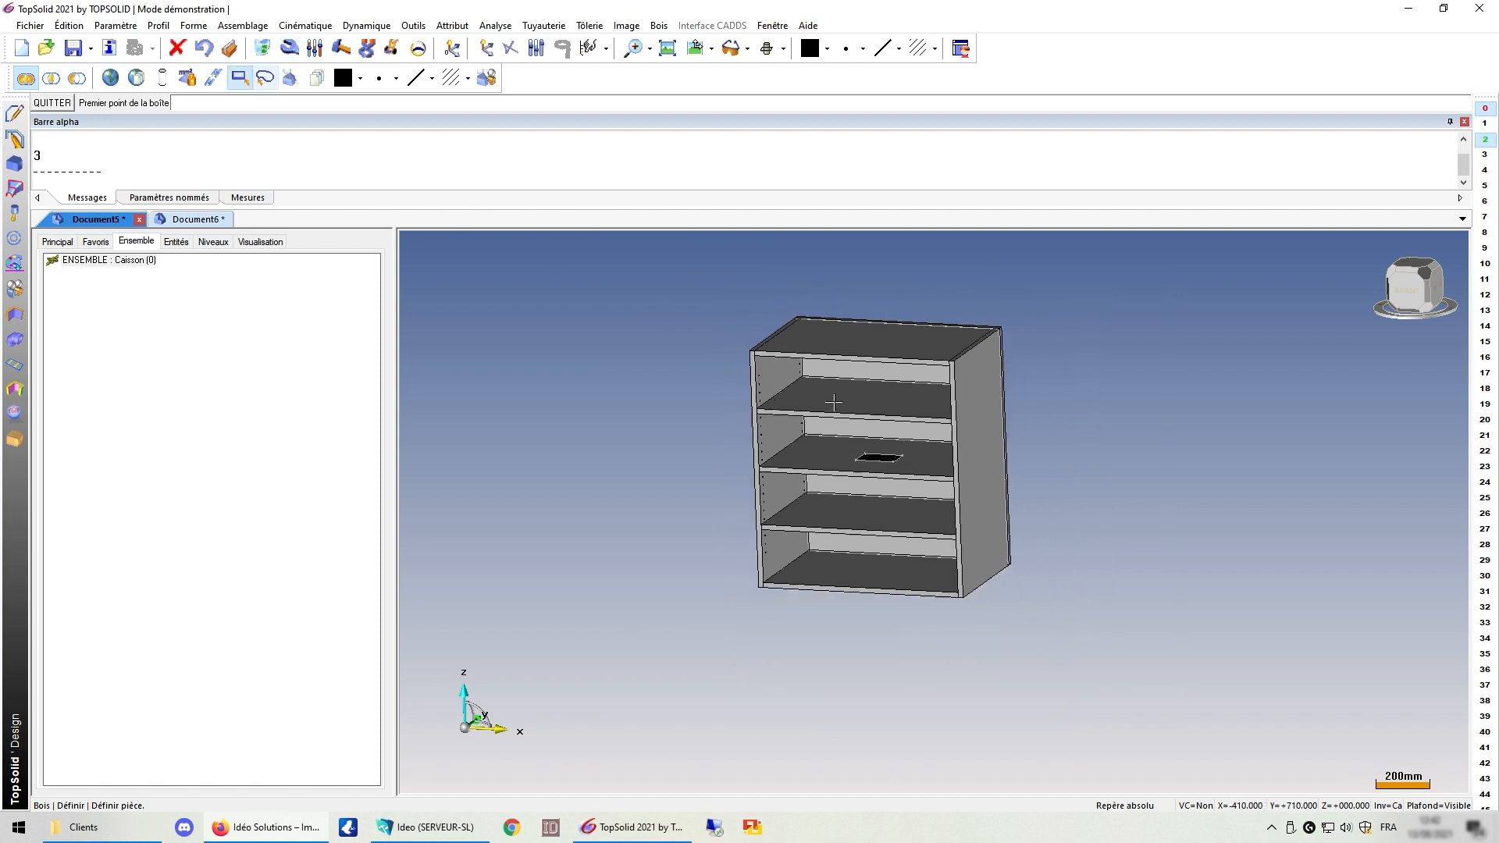
{"action": "left_click", "coordinate": [709, 268]}
{"action": "left_click", "coordinate": [1104, 627]}
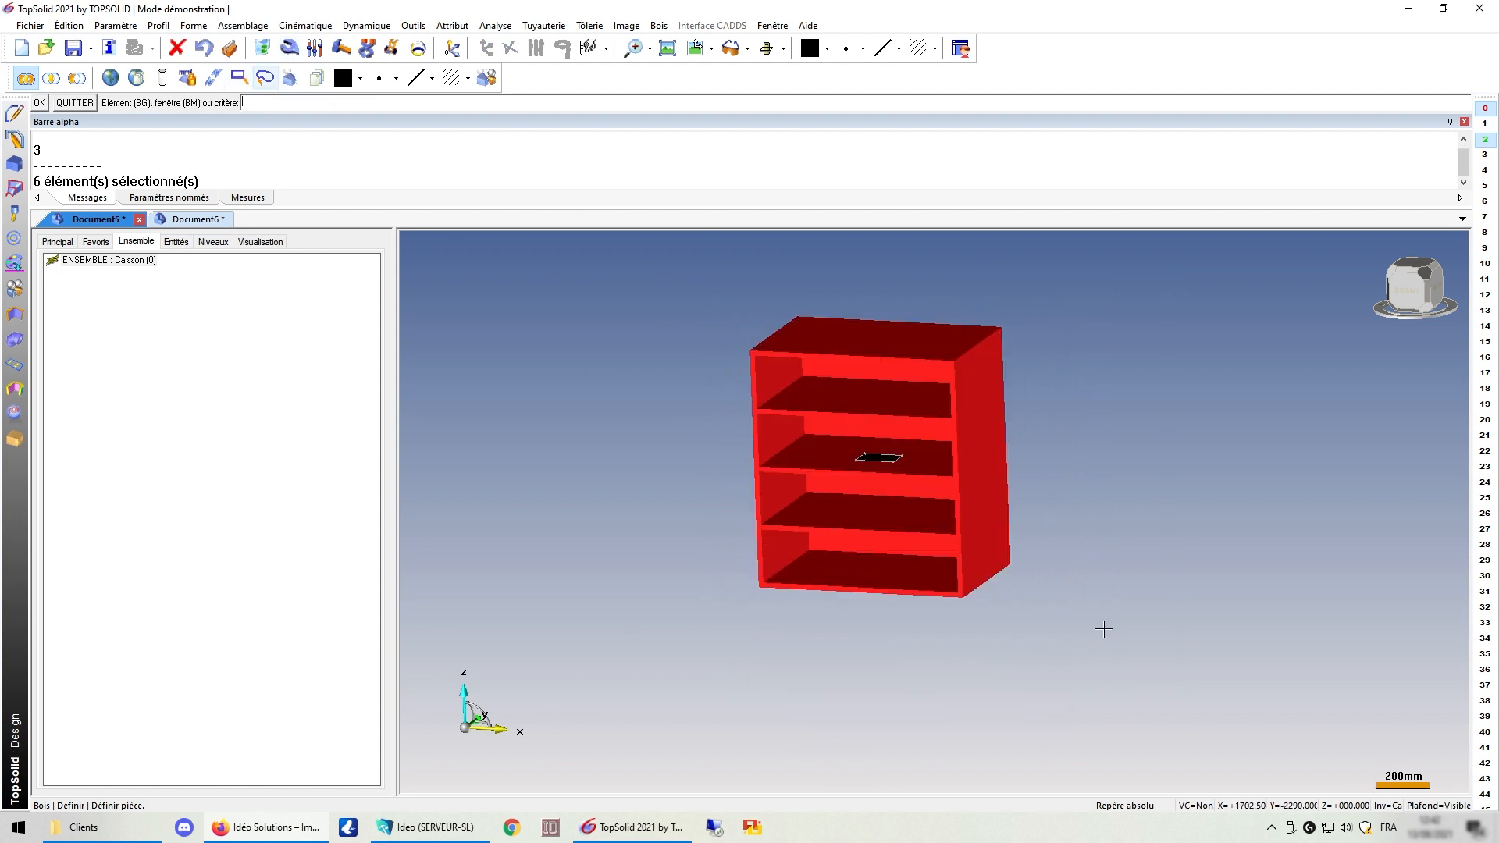
{"action": "middle_click", "coordinate": [1137, 542]}
Step: Define the left side panel with designation Cote_Gche and part types Corps_Meuble, Panneau and Cote_Gche
{"action": "middle_click", "coordinate": [812, 453]}
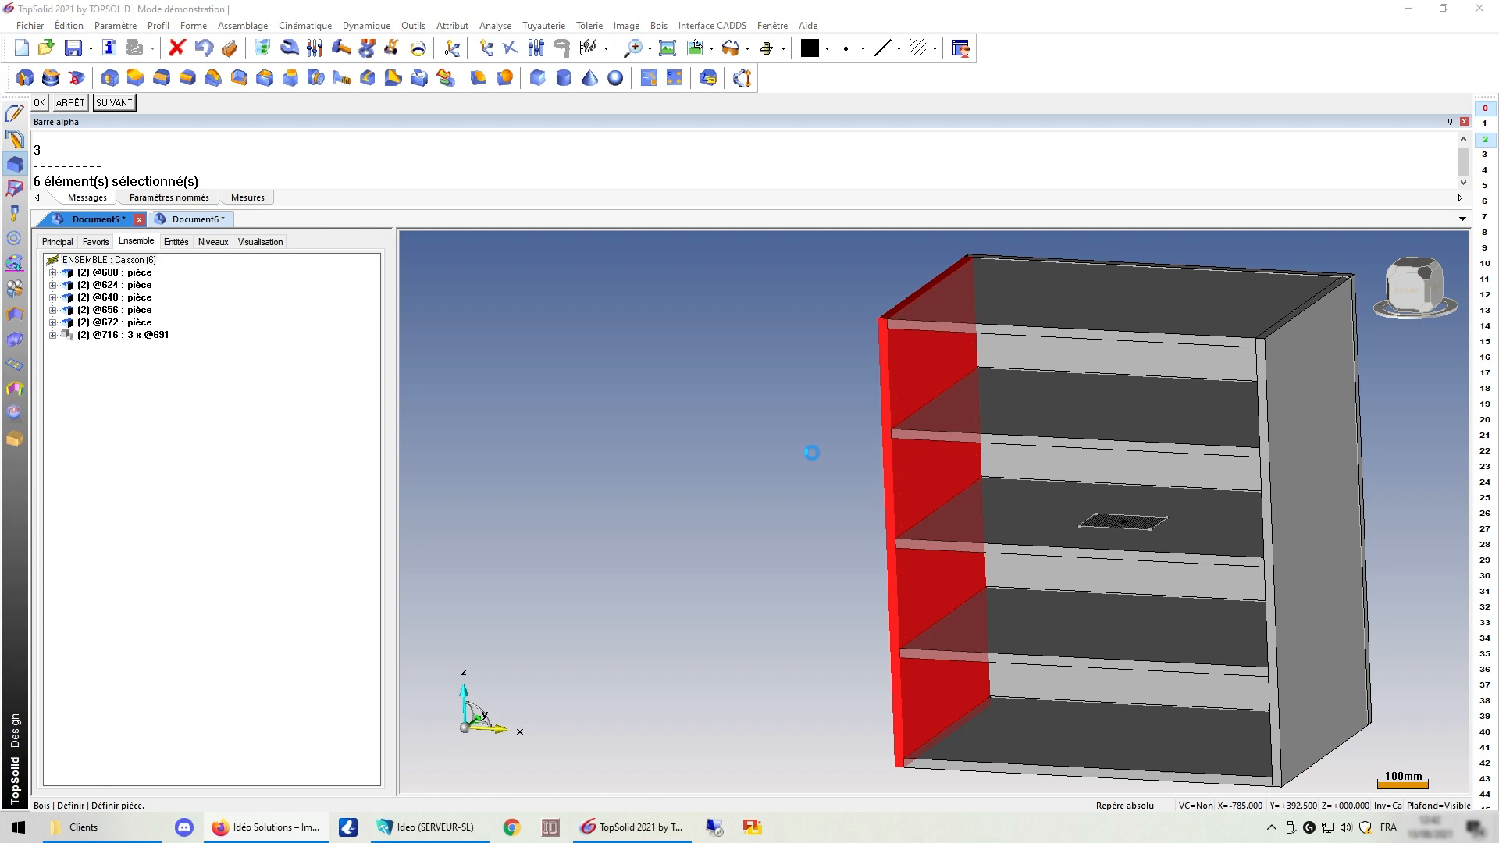
{"action": "type", "text": "Cote_Gche"}
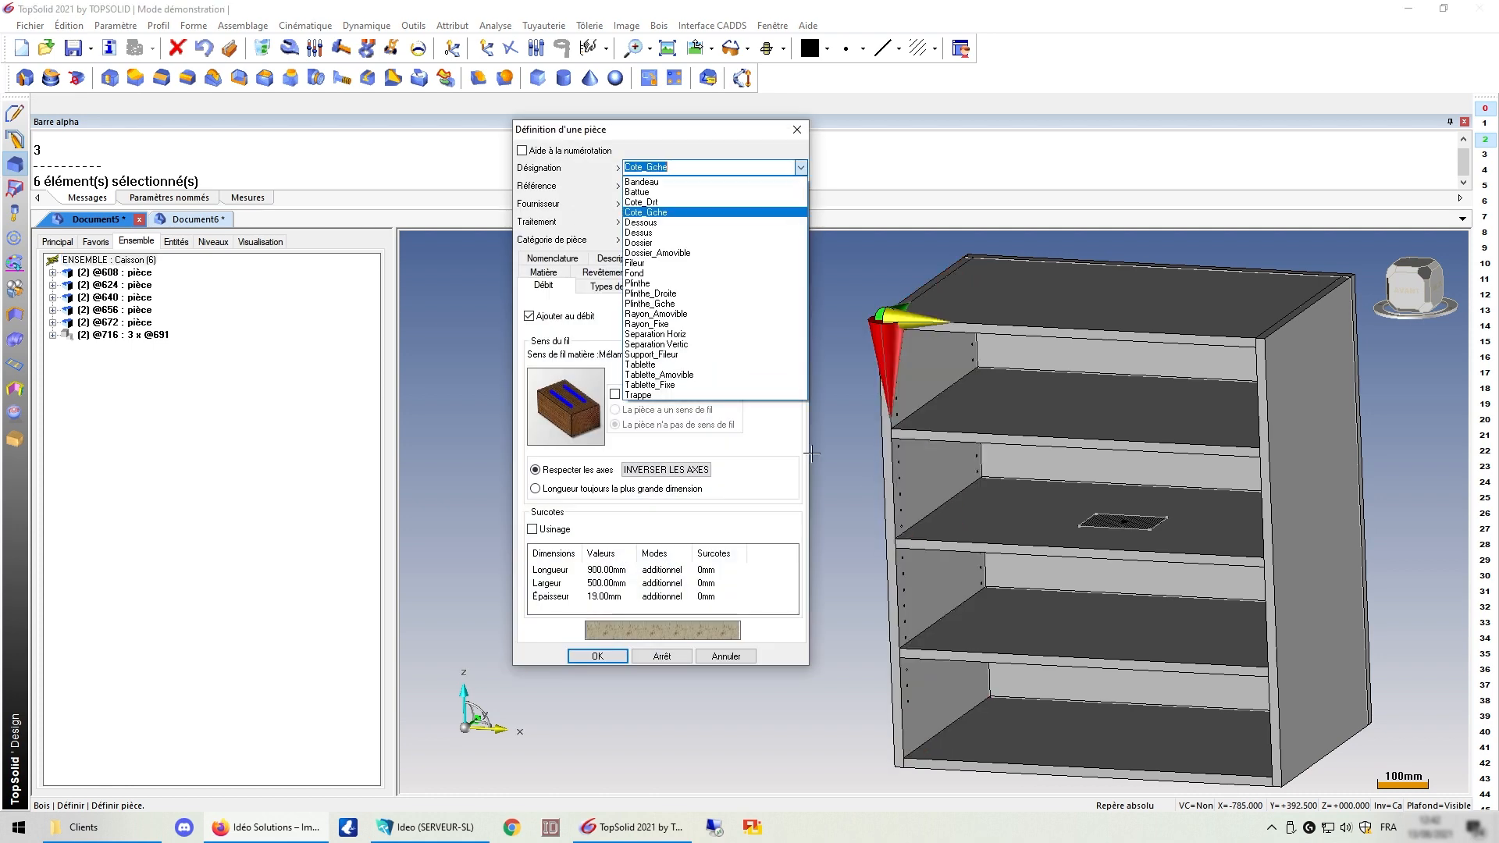
{"action": "key", "text": "Tab"}
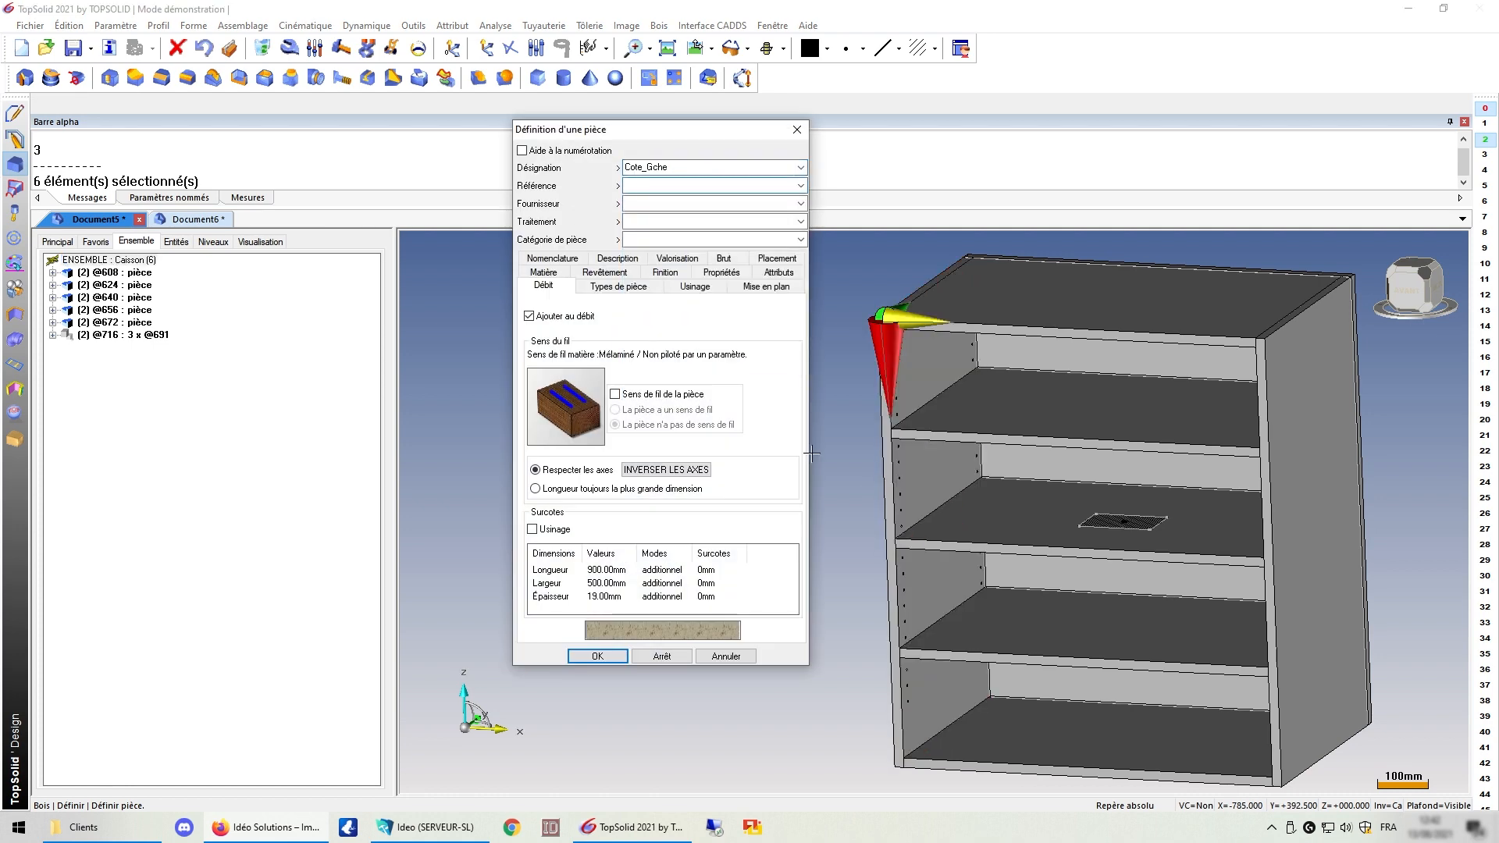
{"action": "left_click", "coordinate": [586, 286]}
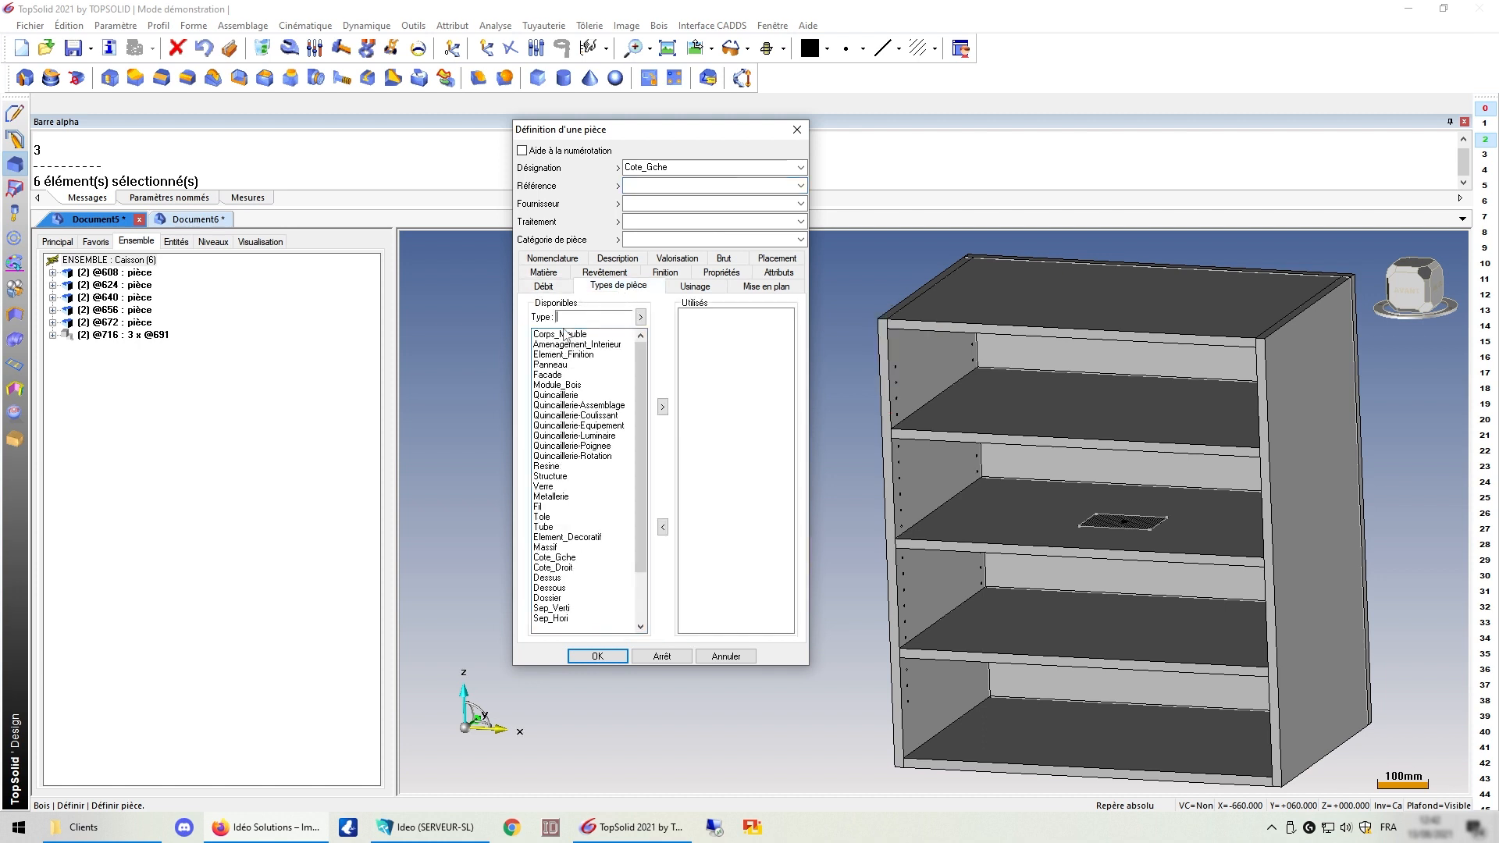
{"action": "left_click", "coordinate": [571, 335]}
{"action": "double_click", "coordinate": [571, 336]}
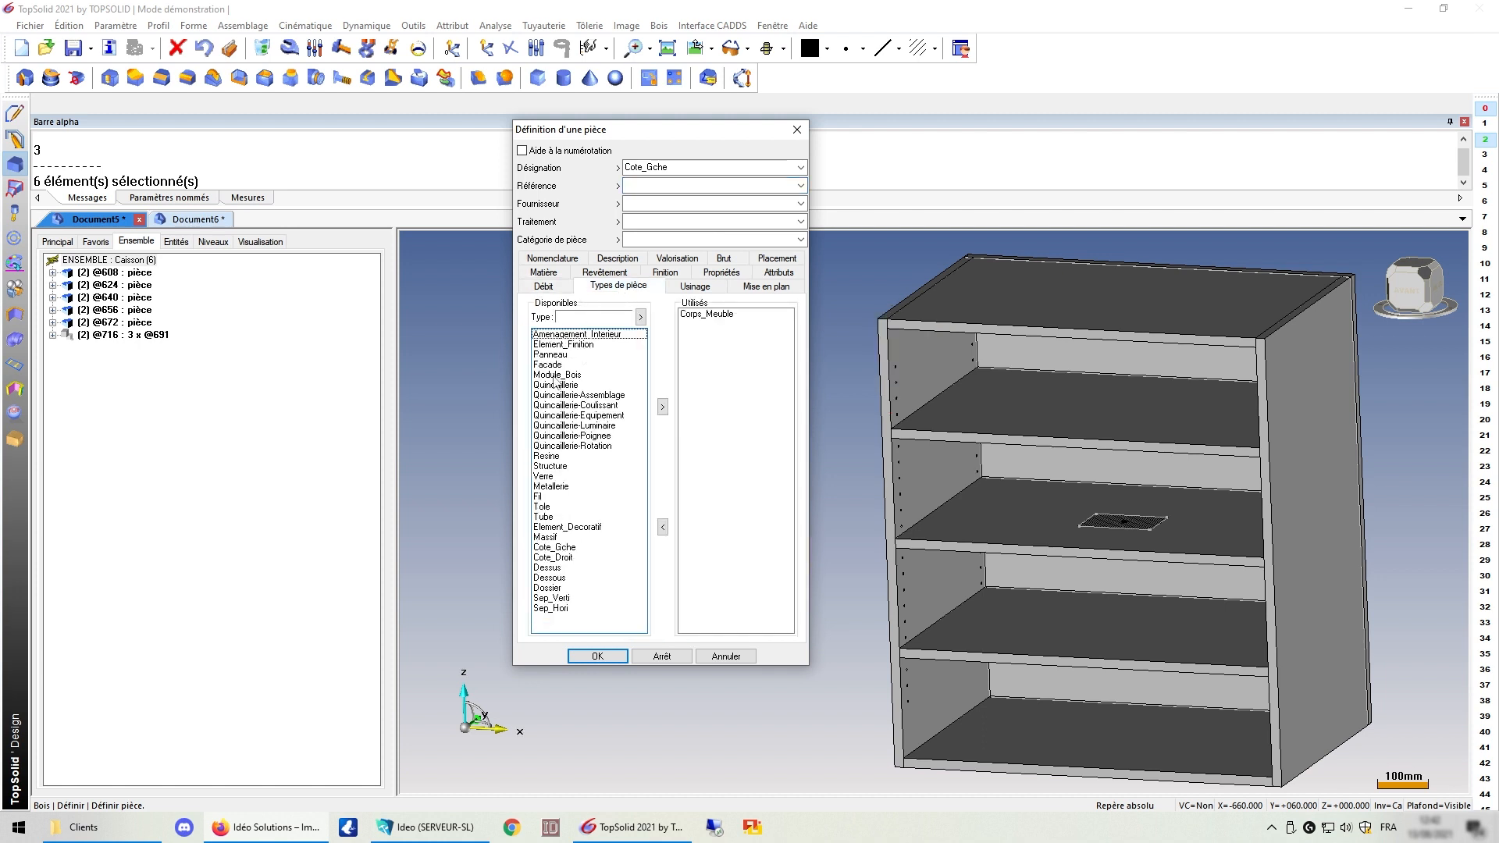
{"action": "double_click", "coordinate": [551, 355]}
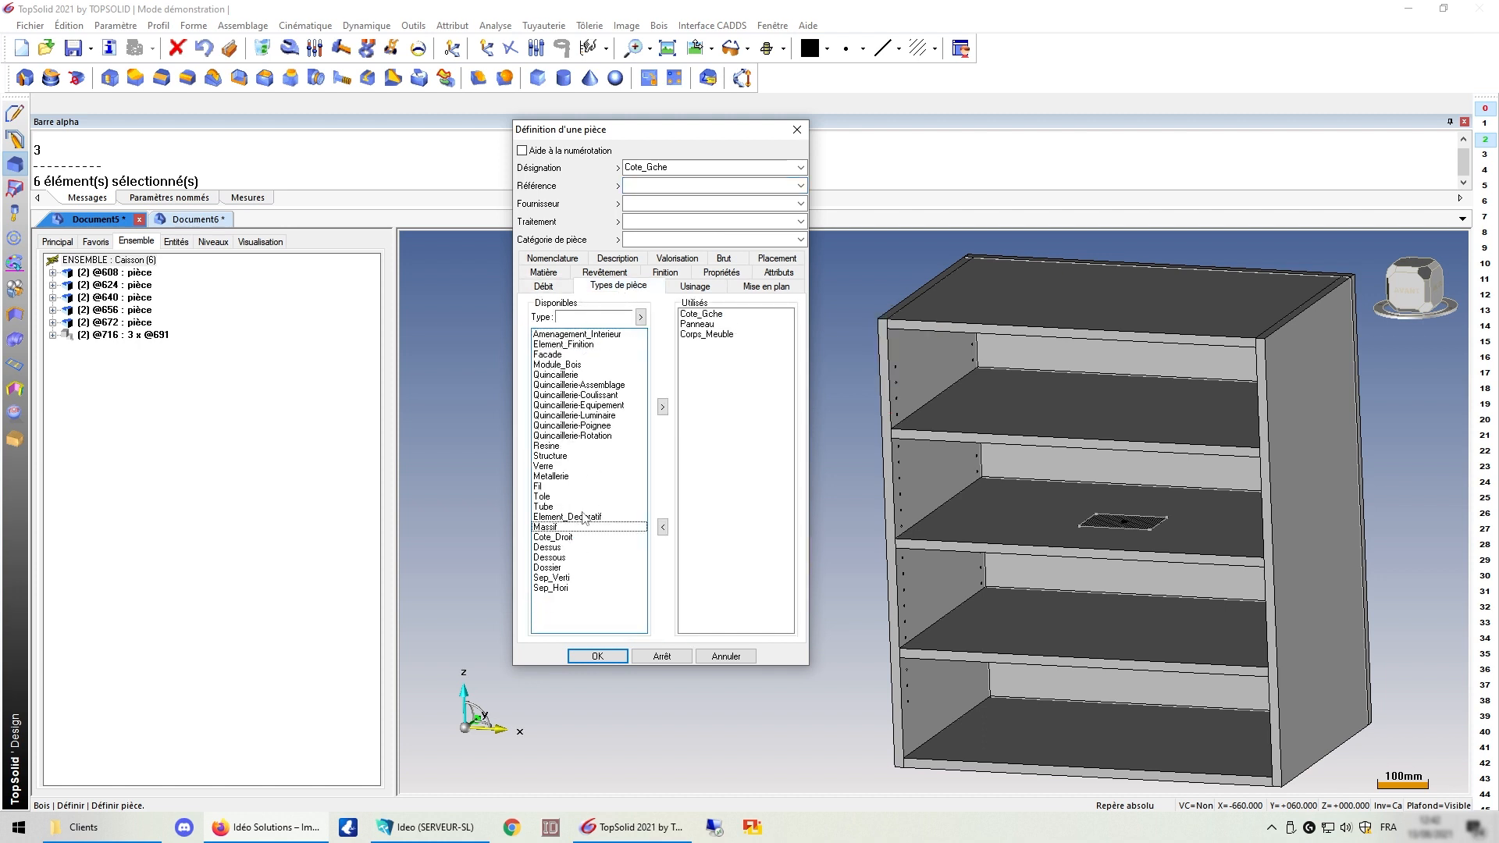
{"action": "key", "text": "Return"}
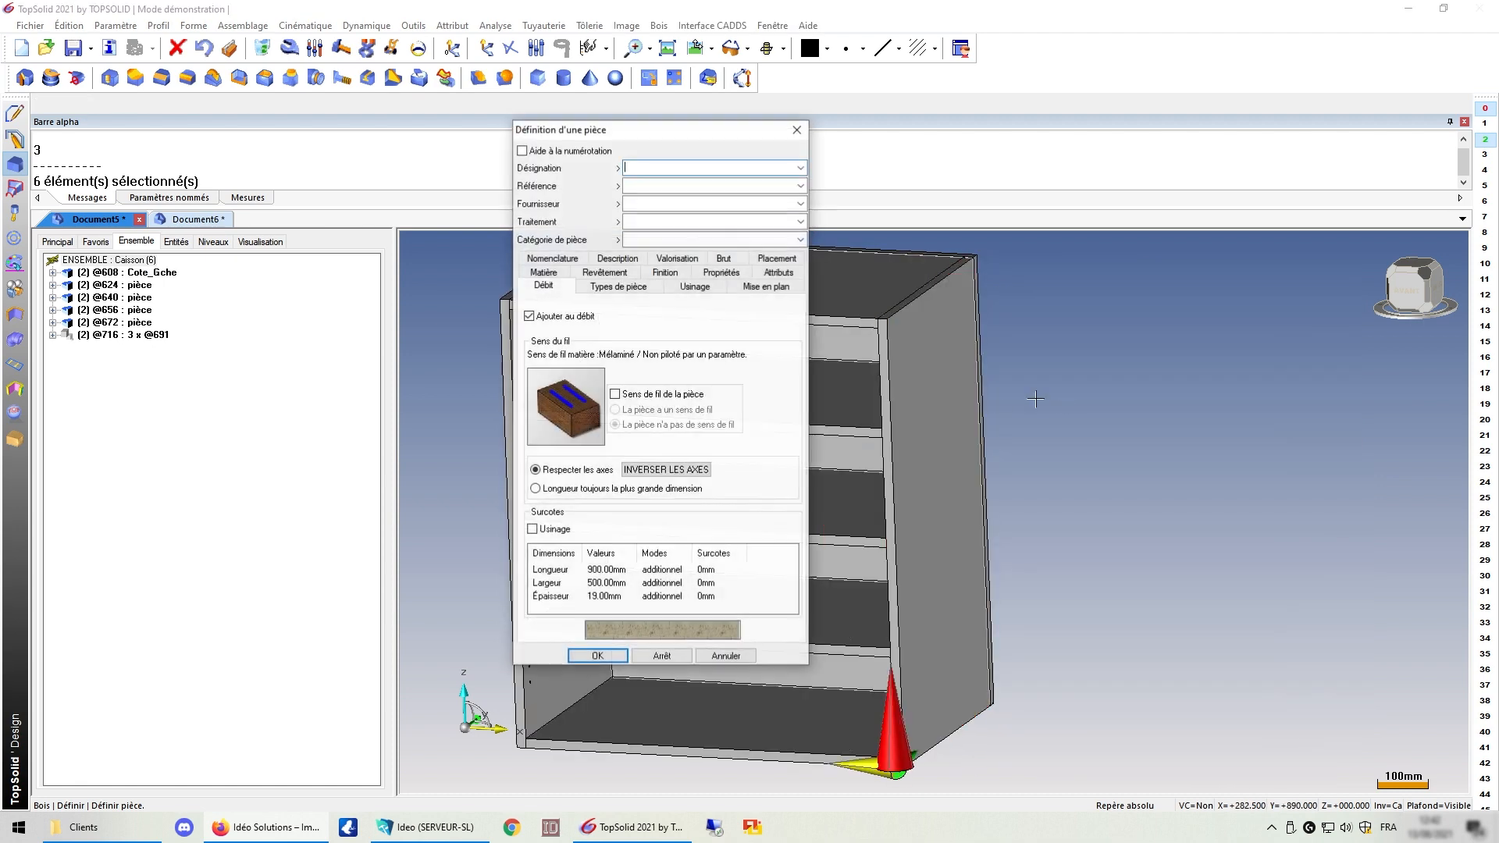
Step: Define the right side panel with designation Cote_Drt and part types Corps_Meuble, Panneau and Cote_Droit
{"action": "type", "text": "c"}
{"action": "key", "text": "Down"}
{"action": "key", "text": "Tab"}
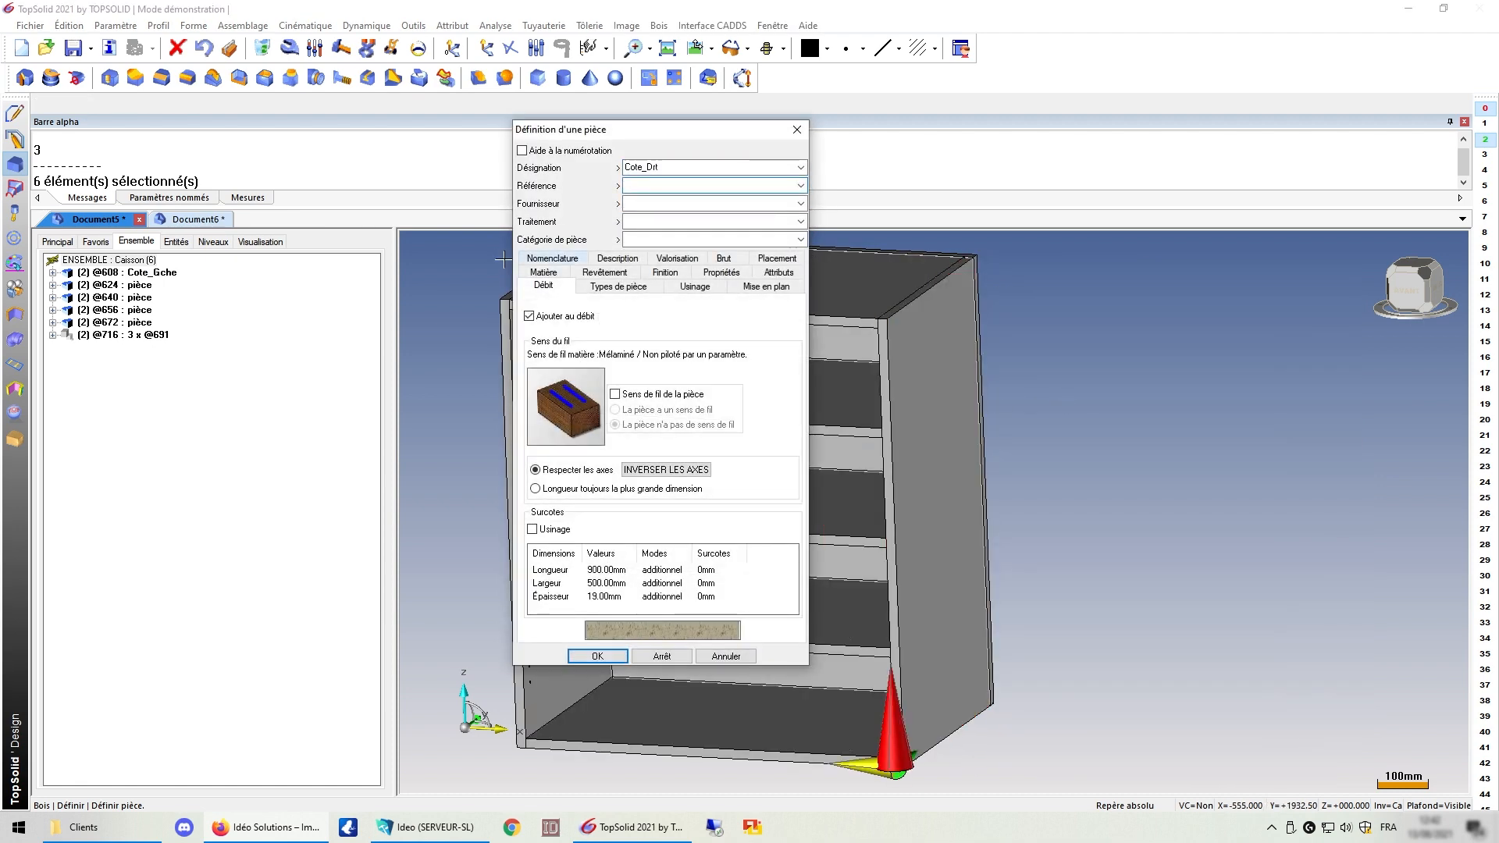
{"action": "left_click", "coordinate": [619, 287]}
{"action": "double_click", "coordinate": [557, 336]}
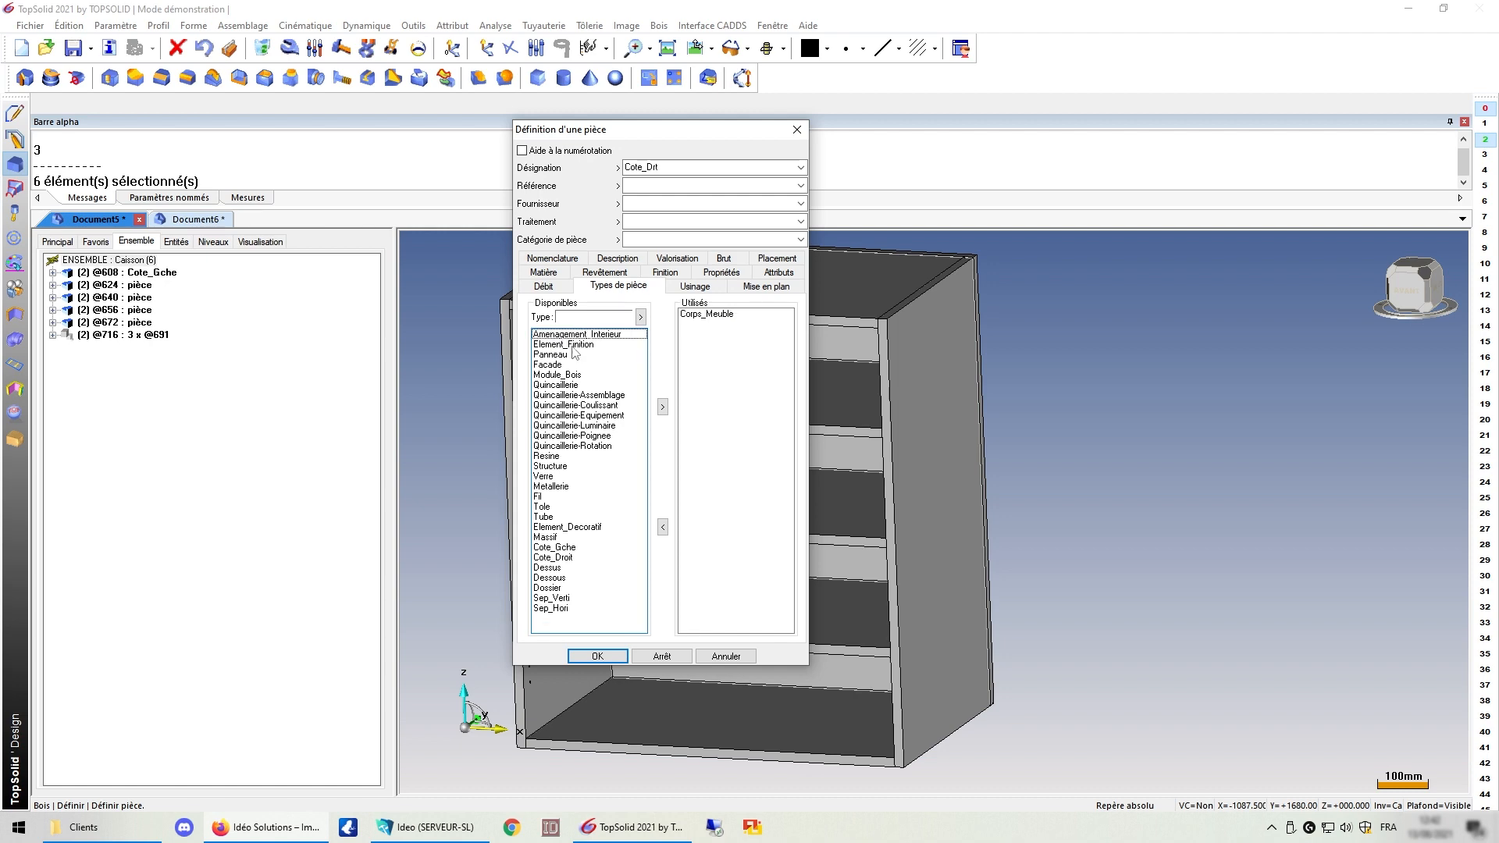
{"action": "double_click", "coordinate": [560, 354]}
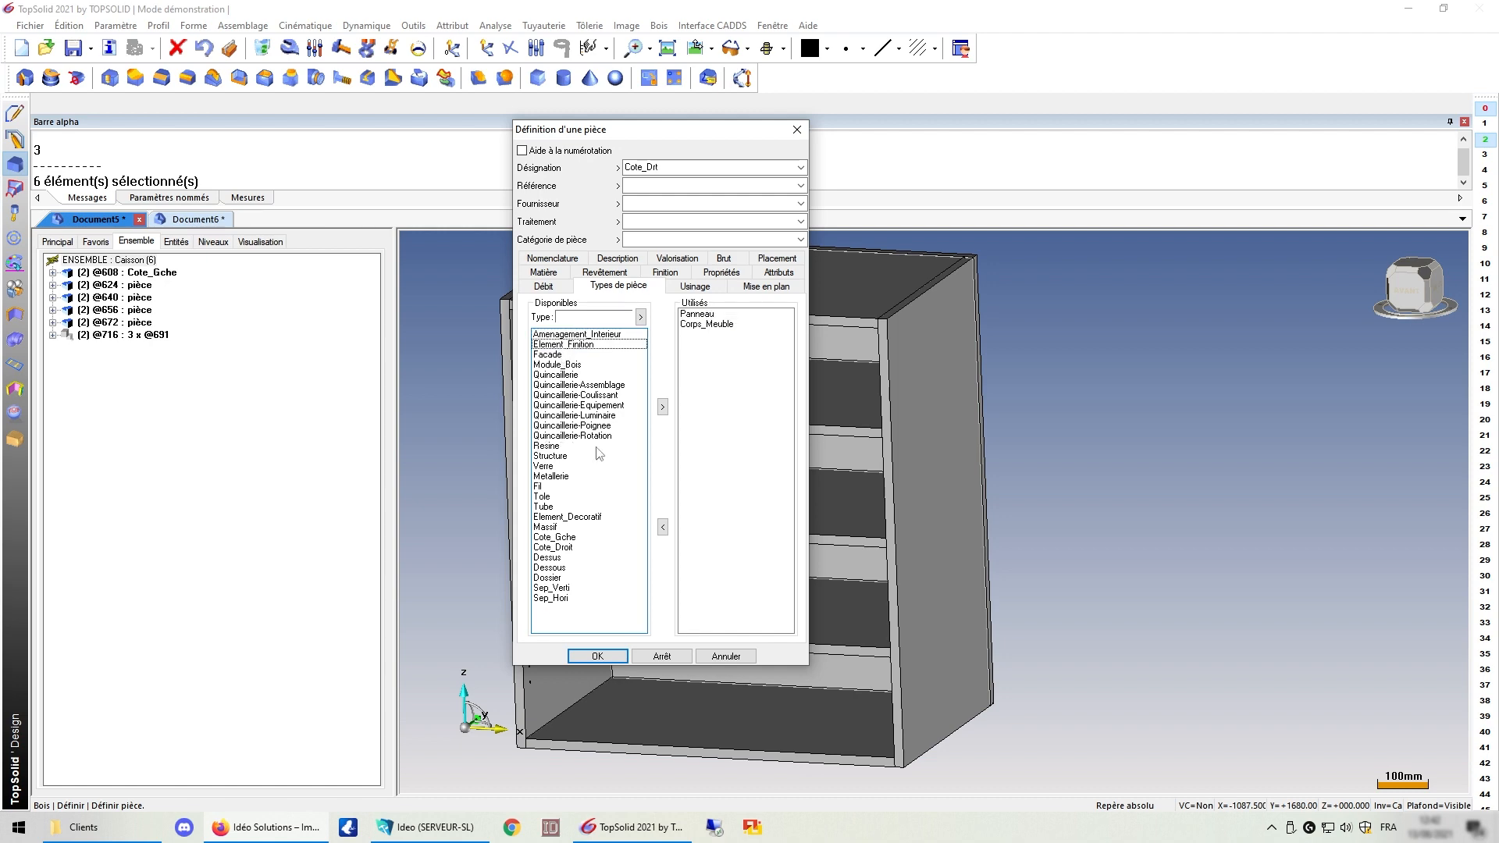
{"action": "double_click", "coordinate": [559, 547]}
{"action": "left_click", "coordinate": [598, 655]}
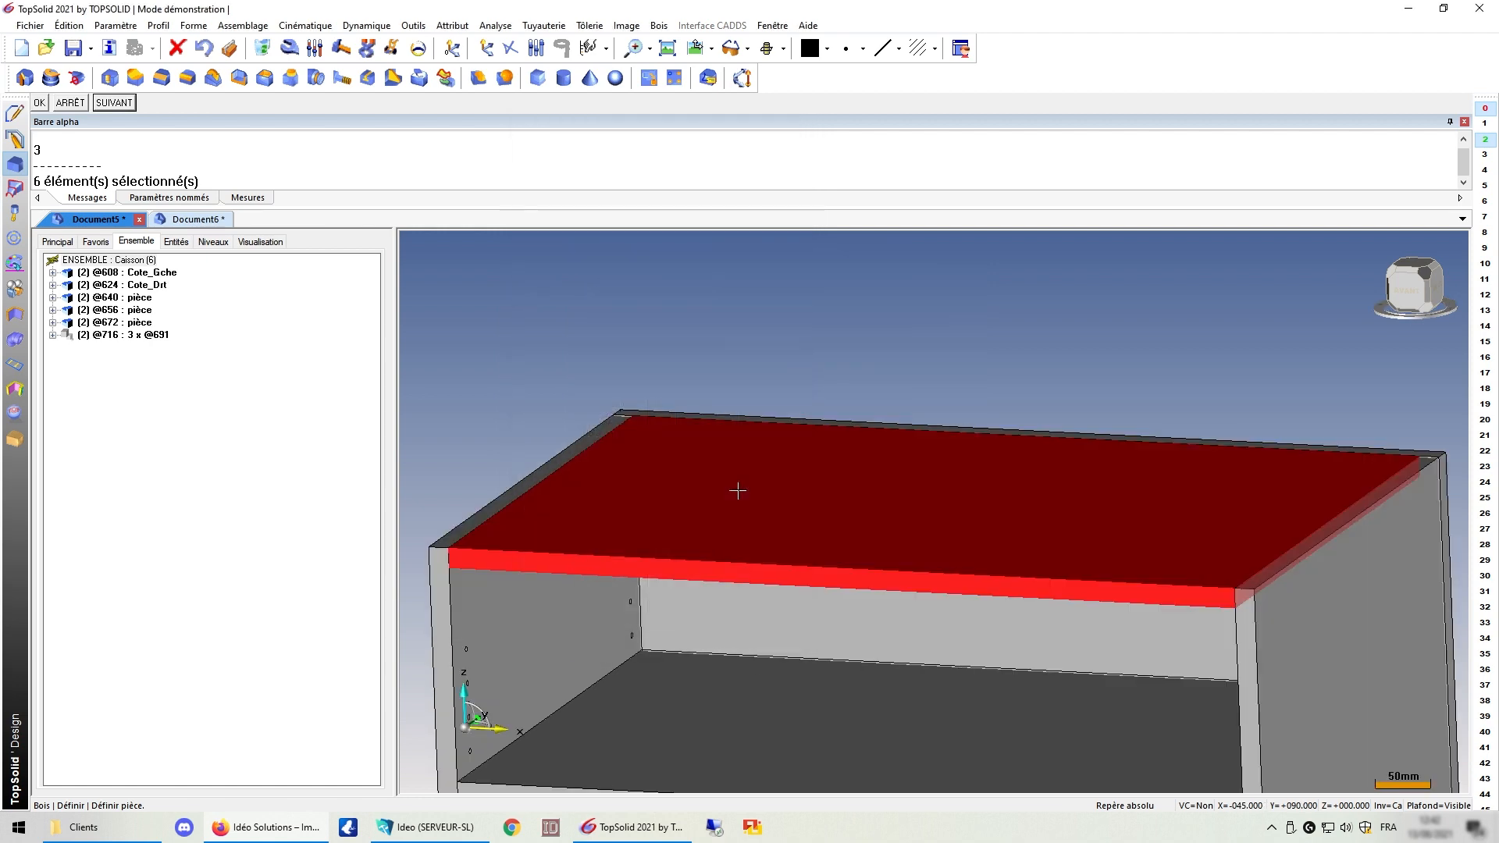
Step: Define the cabinet's top panel with designation Dessus and part types Corps_Meuble, Panneau and Dessus
{"action": "left_click", "coordinate": [815, 456]}
{"action": "type", "text": "d"}
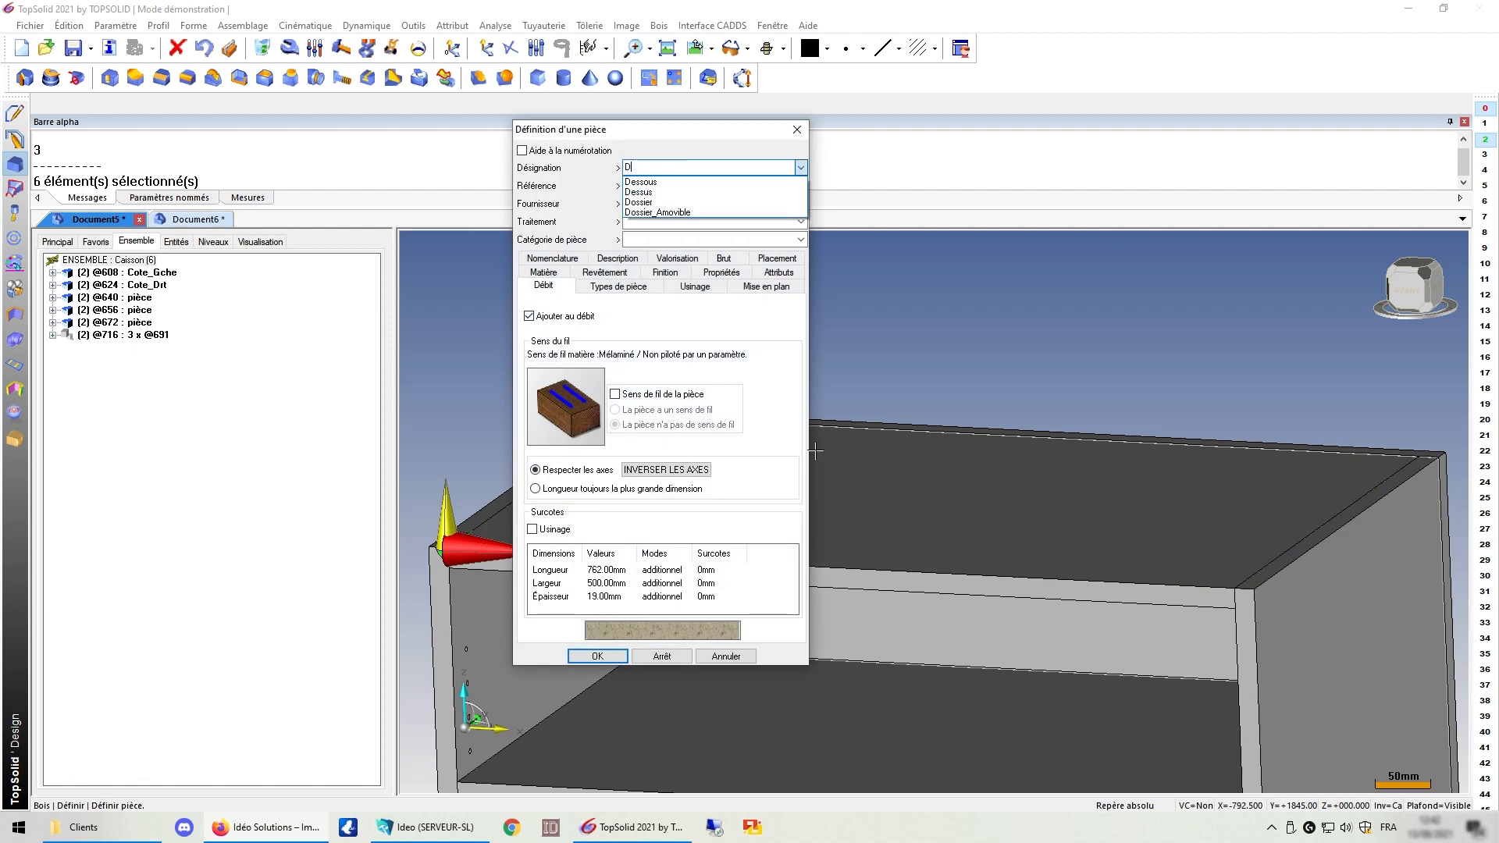
{"action": "key", "text": "Down"}
{"action": "key", "text": "Down"}
{"action": "key", "text": "Return"}
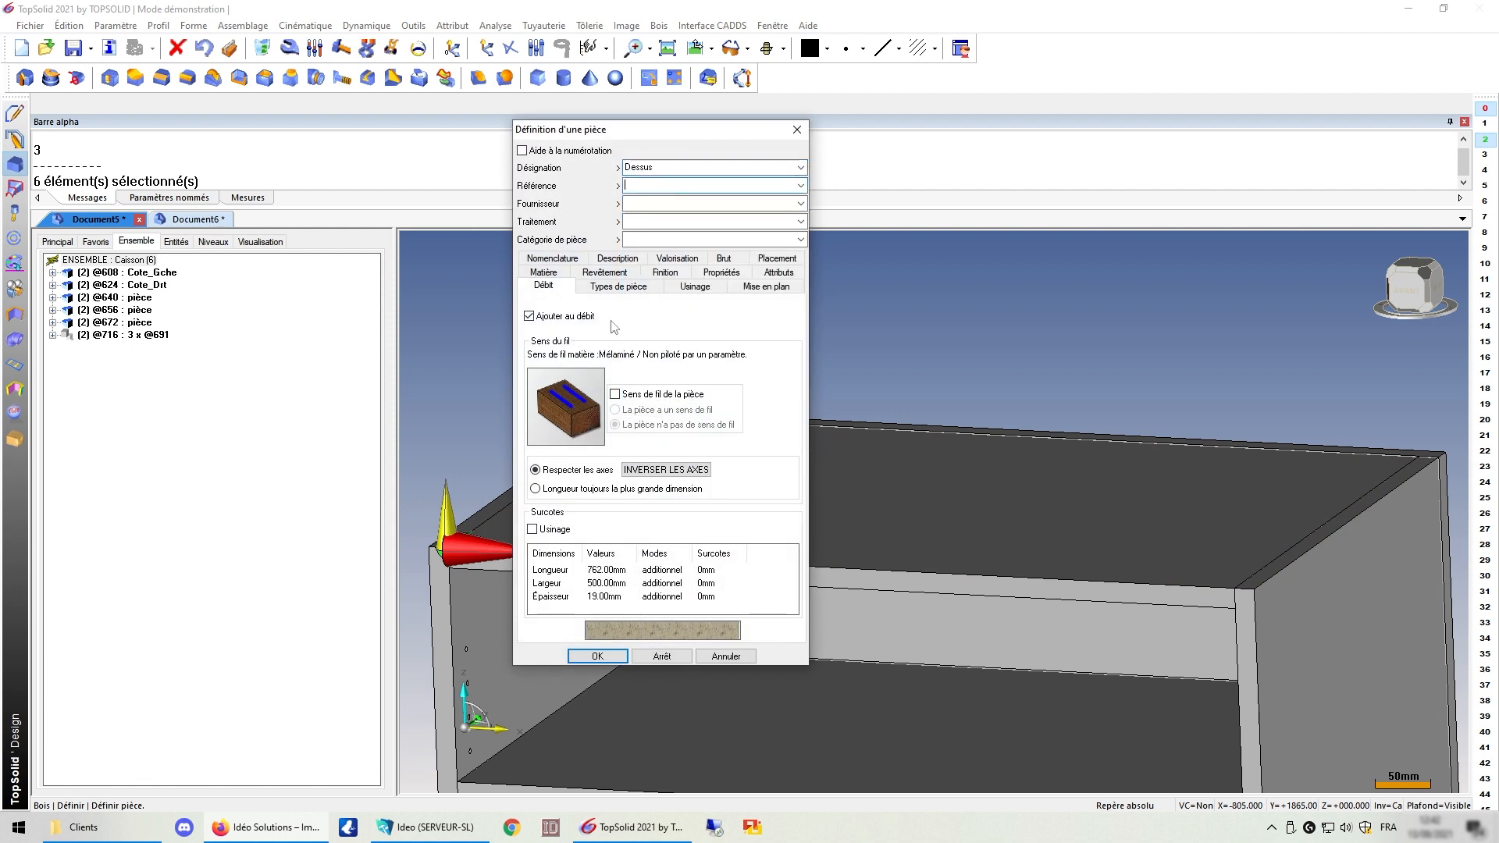
{"action": "left_click", "coordinate": [618, 285]}
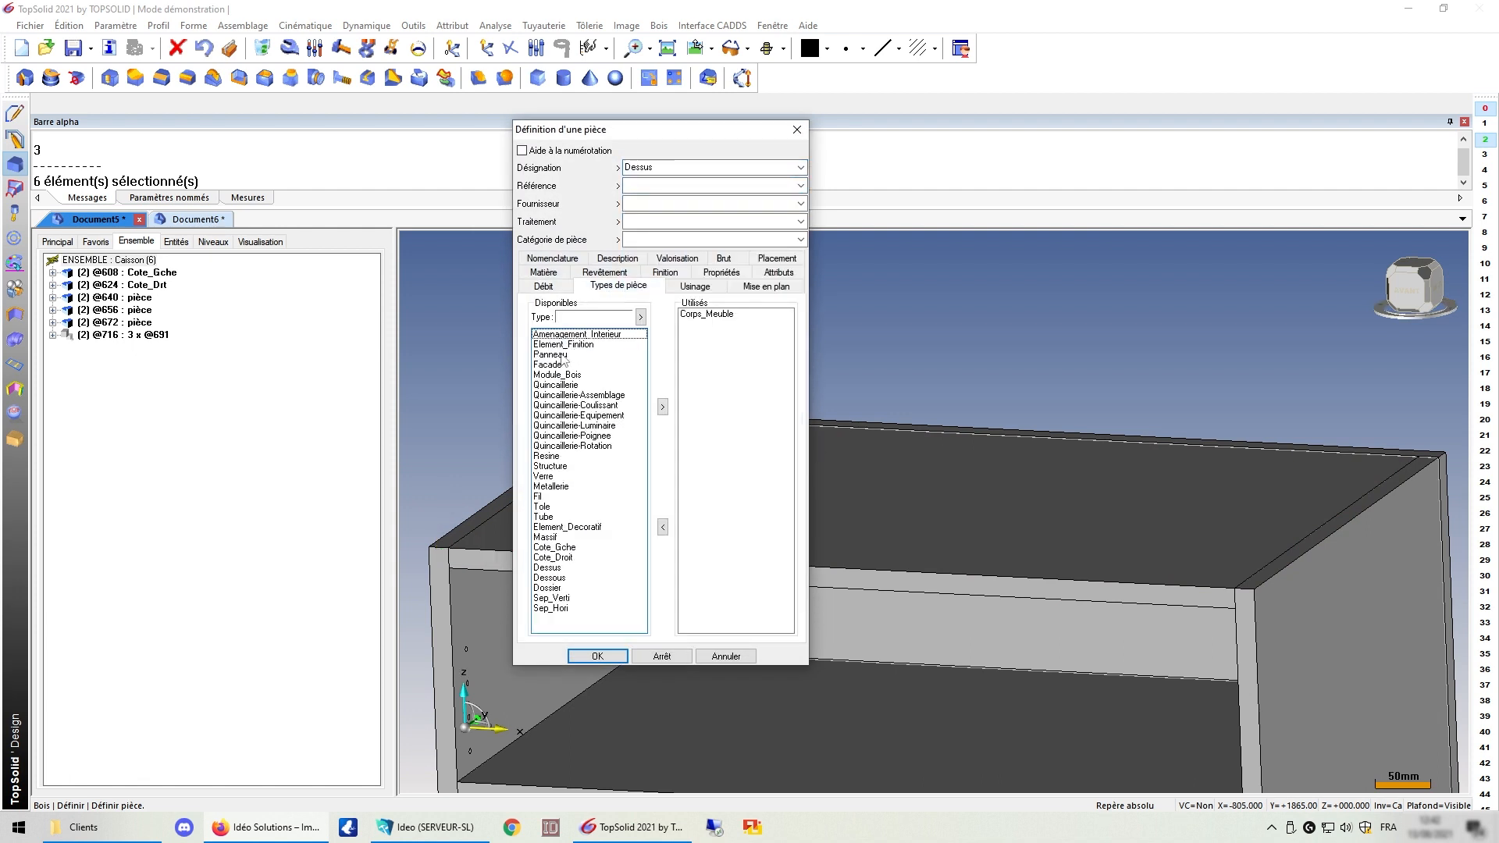
{"action": "double_click", "coordinate": [559, 355]}
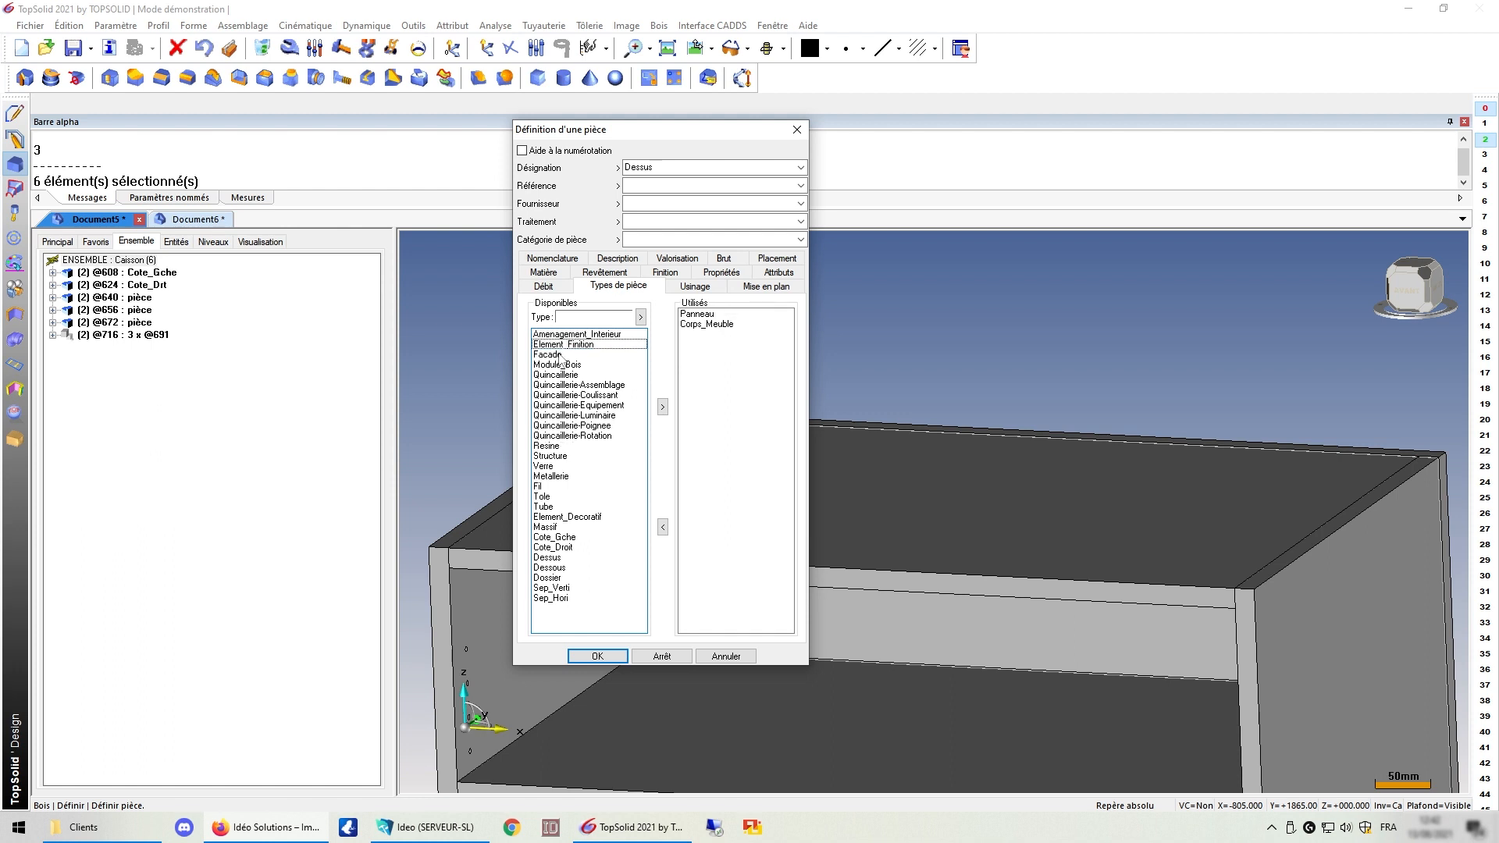
{"action": "double_click", "coordinate": [553, 559]}
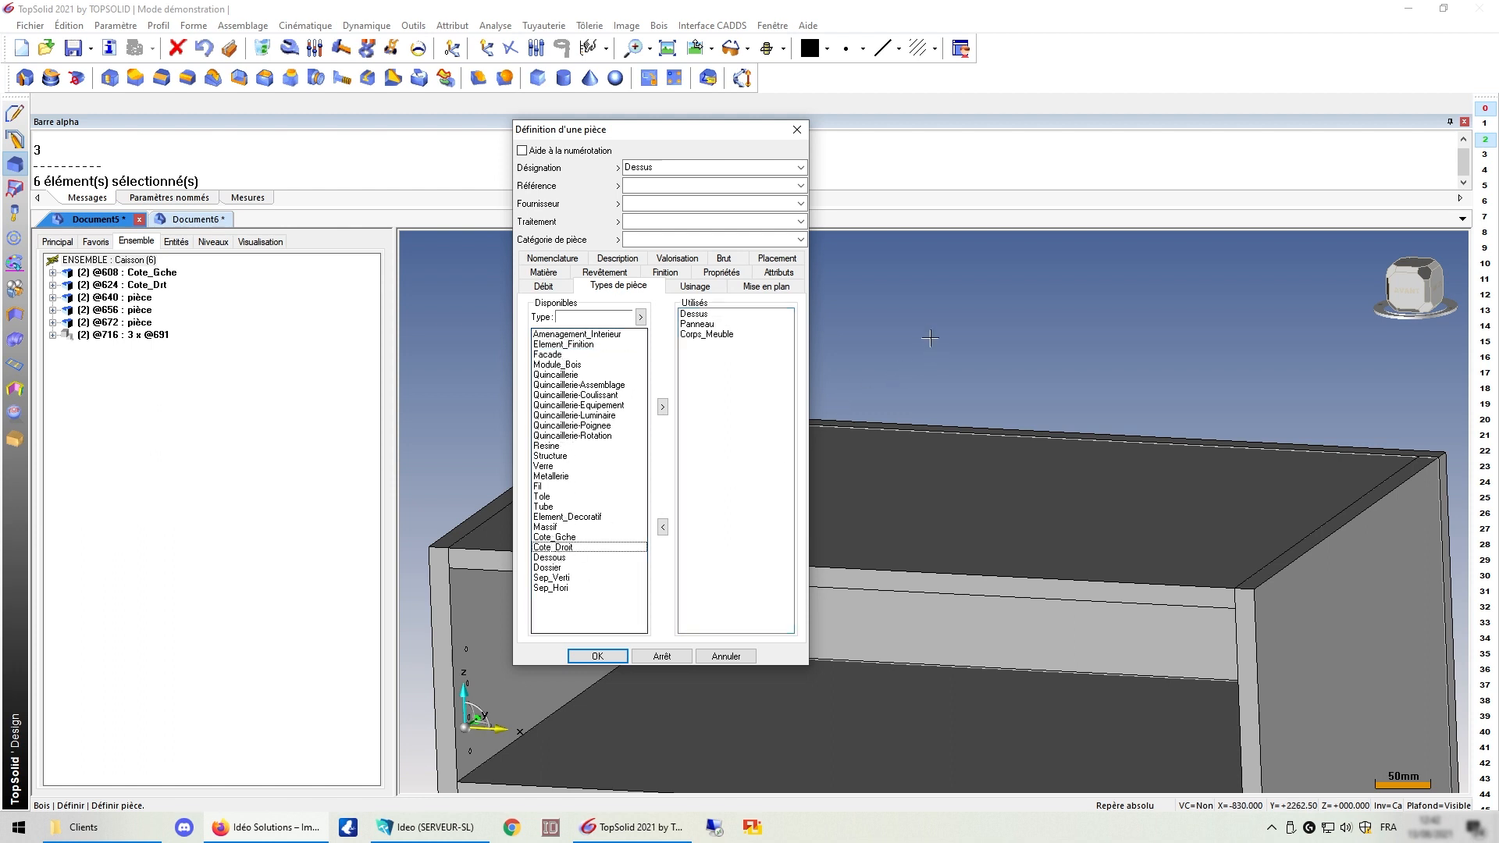
{"action": "key", "text": "Return"}
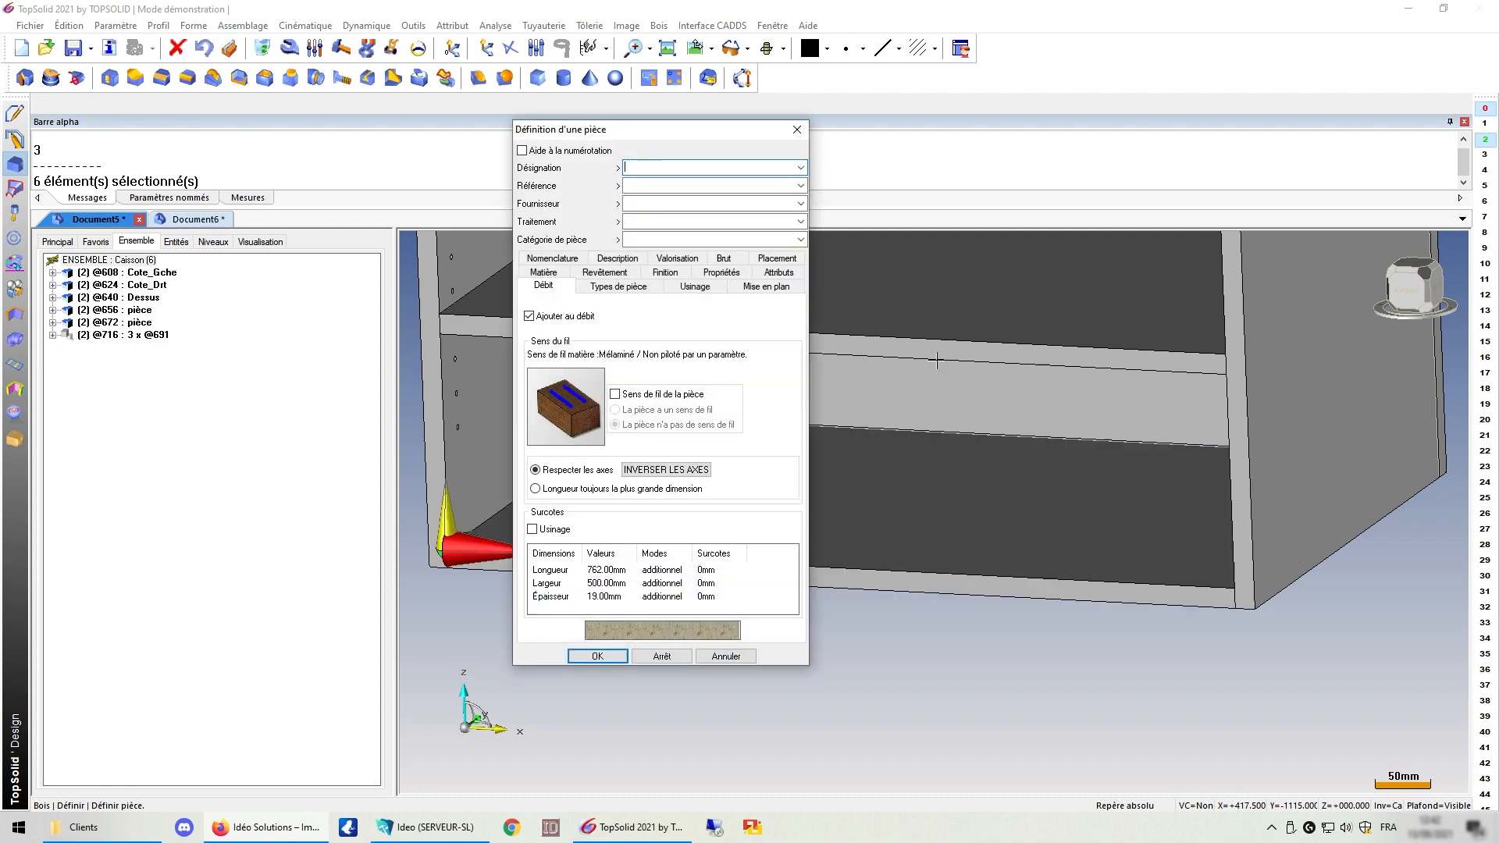
Step: Define the cabinet's bottom panel with designation Dessous and part types Corps_Meuble, Panneau and Dessous
{"action": "type", "text": "d"}
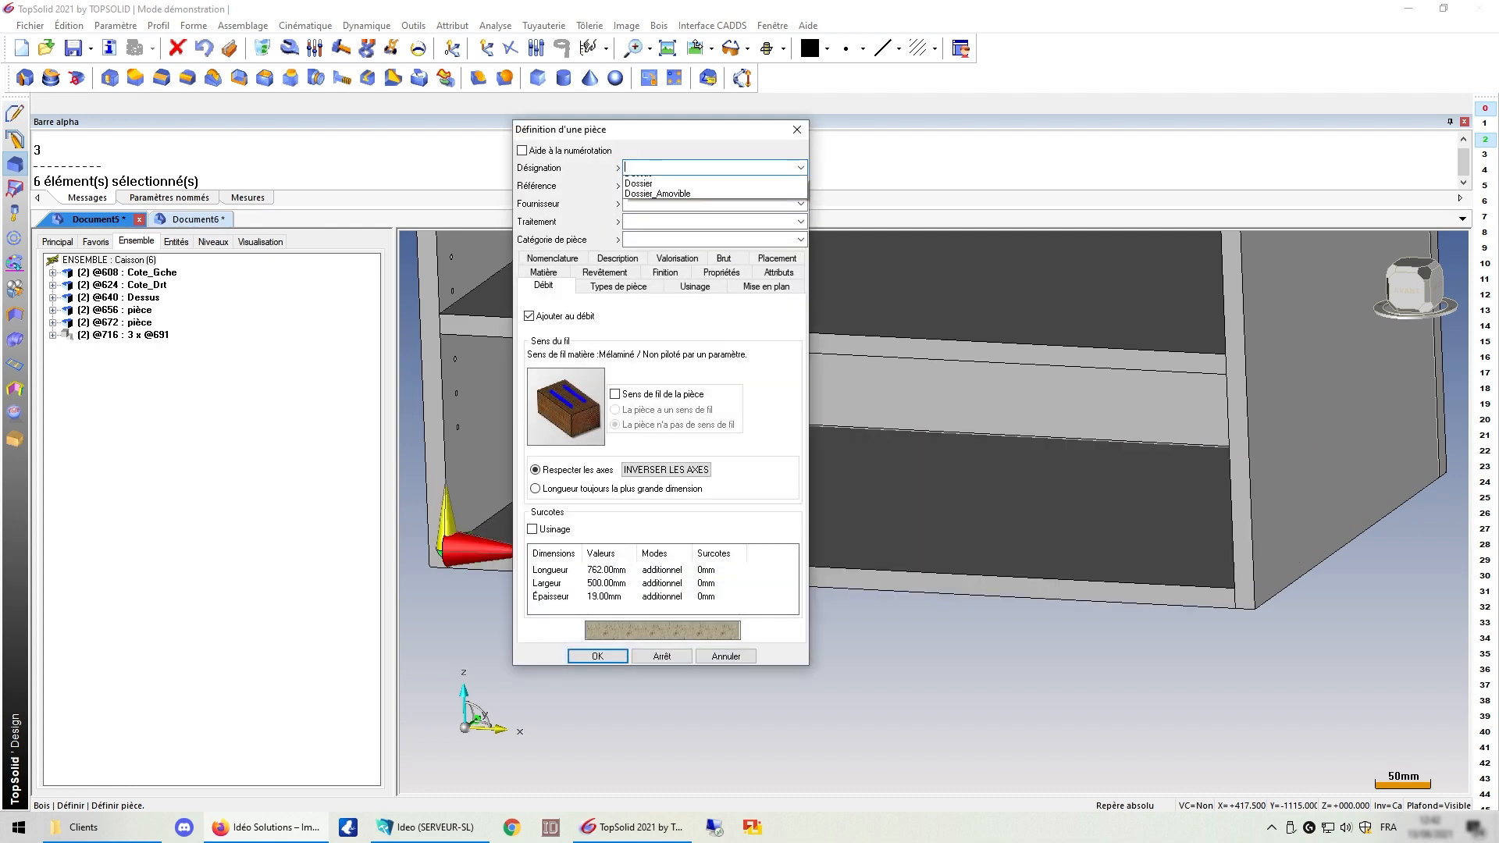
{"action": "key", "text": "Down"}
{"action": "key", "text": "Tab"}
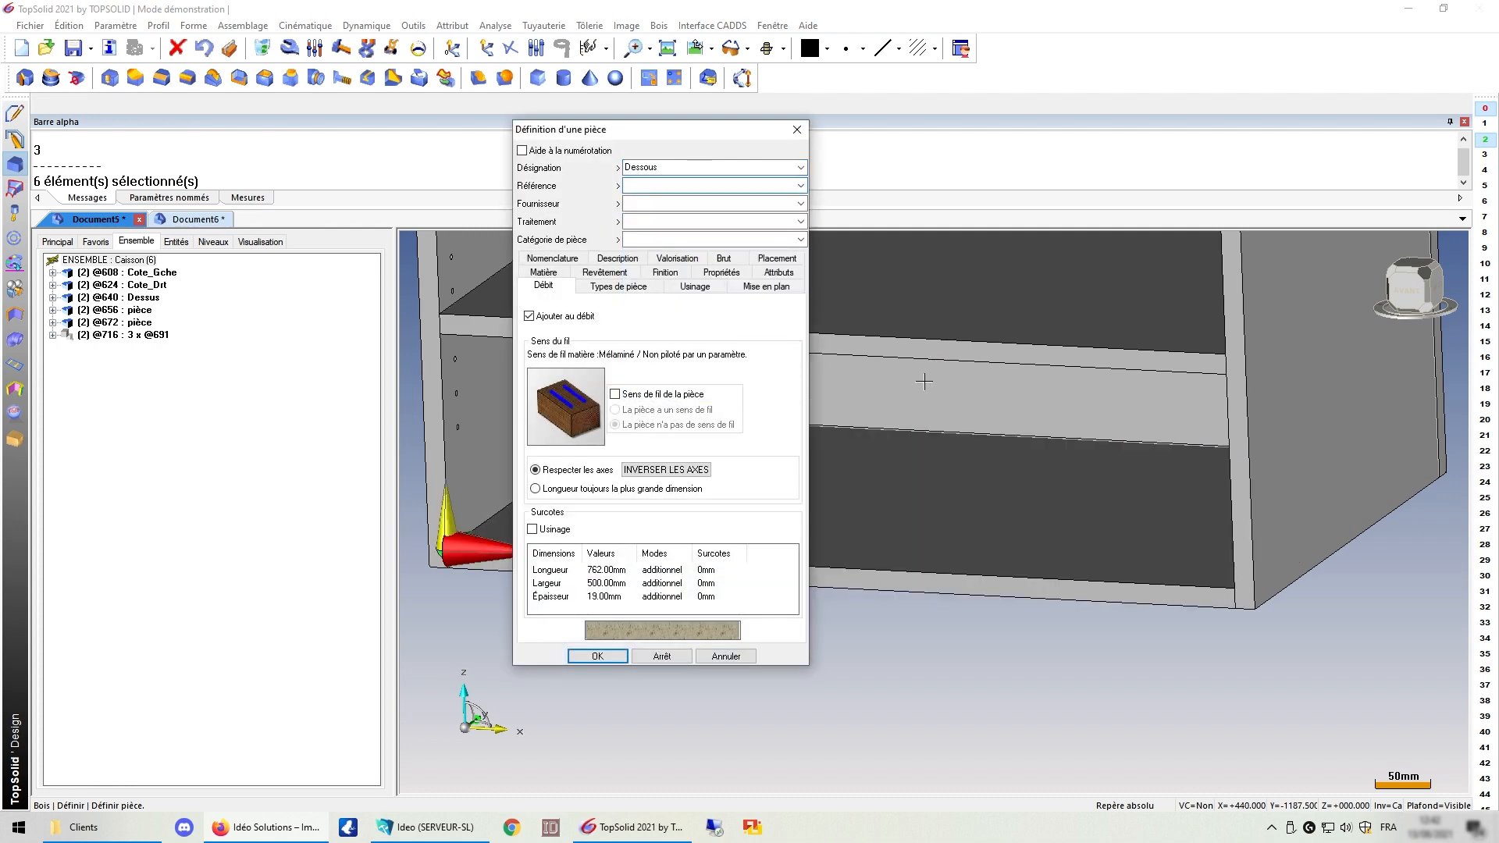
{"action": "left_click", "coordinate": [618, 286]}
{"action": "left_click", "coordinate": [568, 334]}
{"action": "double_click", "coordinate": [568, 336]}
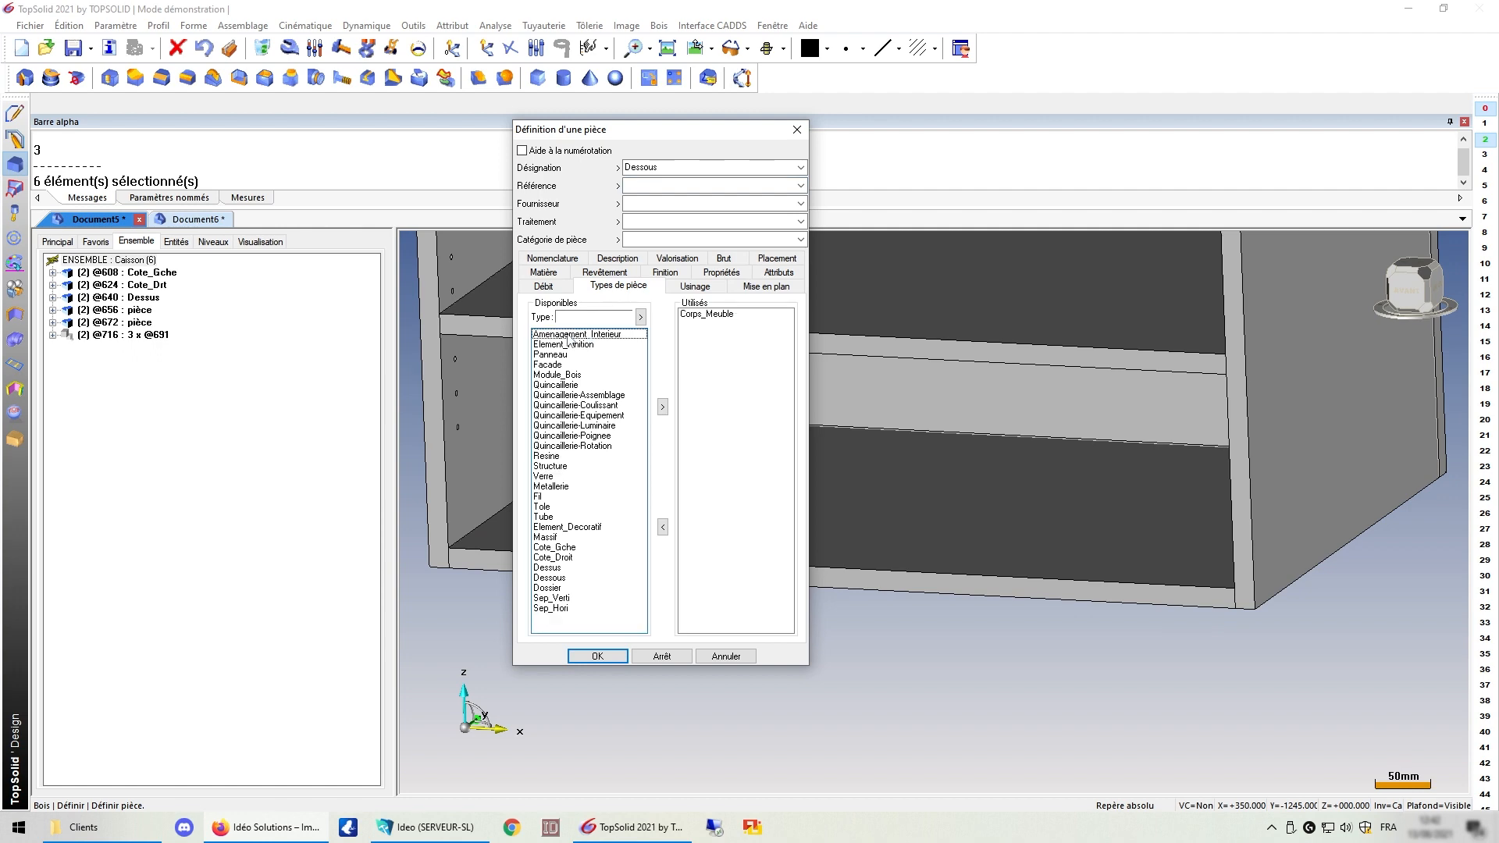
{"action": "double_click", "coordinate": [562, 355]}
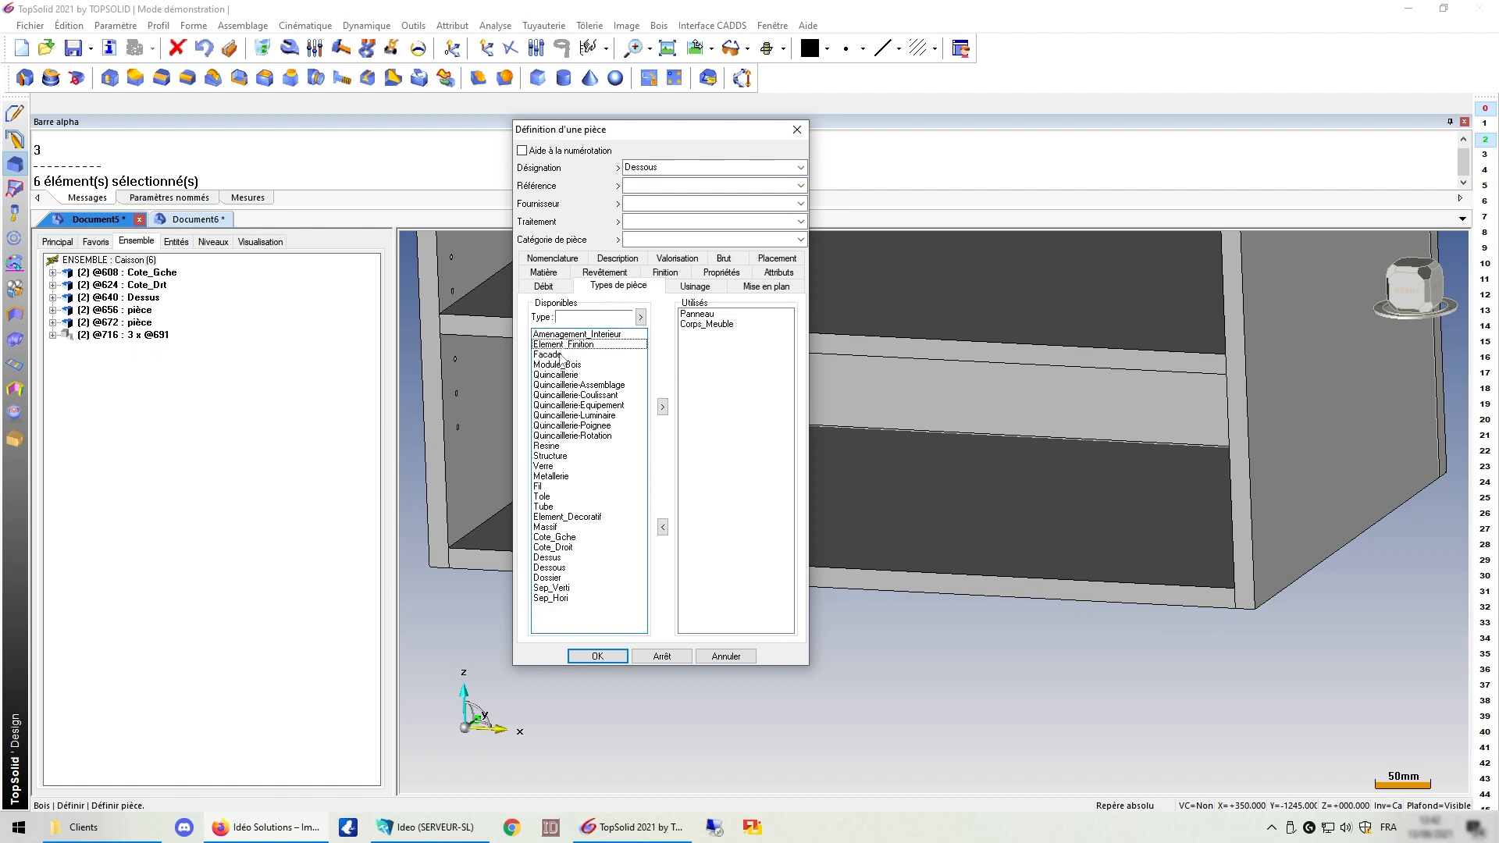
{"action": "double_click", "coordinate": [549, 568]}
{"action": "key", "text": "Return"}
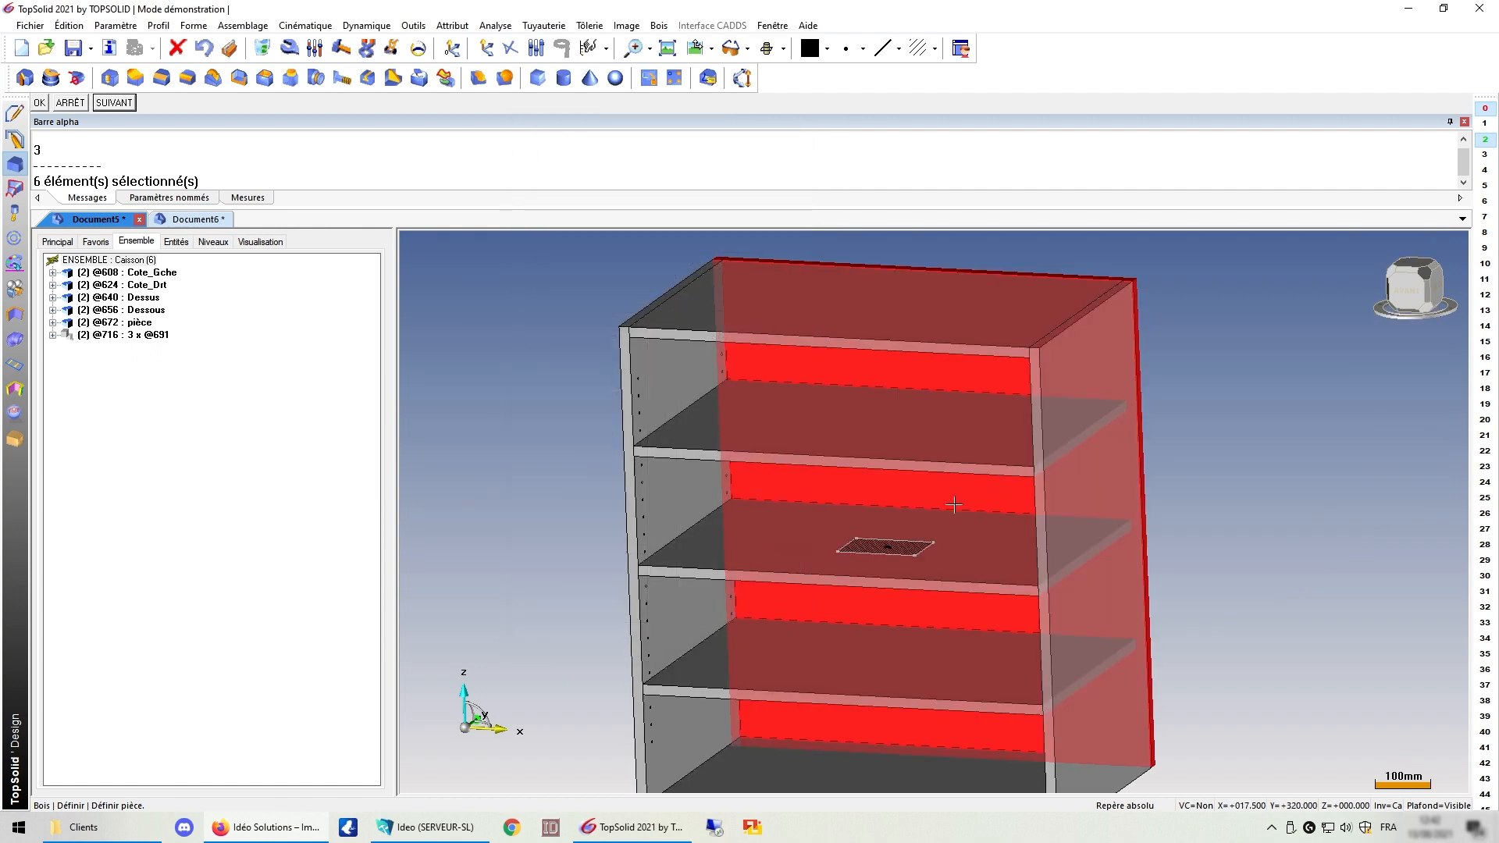
Step: Define the back panel with designation Dossier and part types Corps_Meuble, Panneau and Dossier
{"action": "left_click", "coordinate": [1102, 441]}
{"action": "type", "text": "d"}
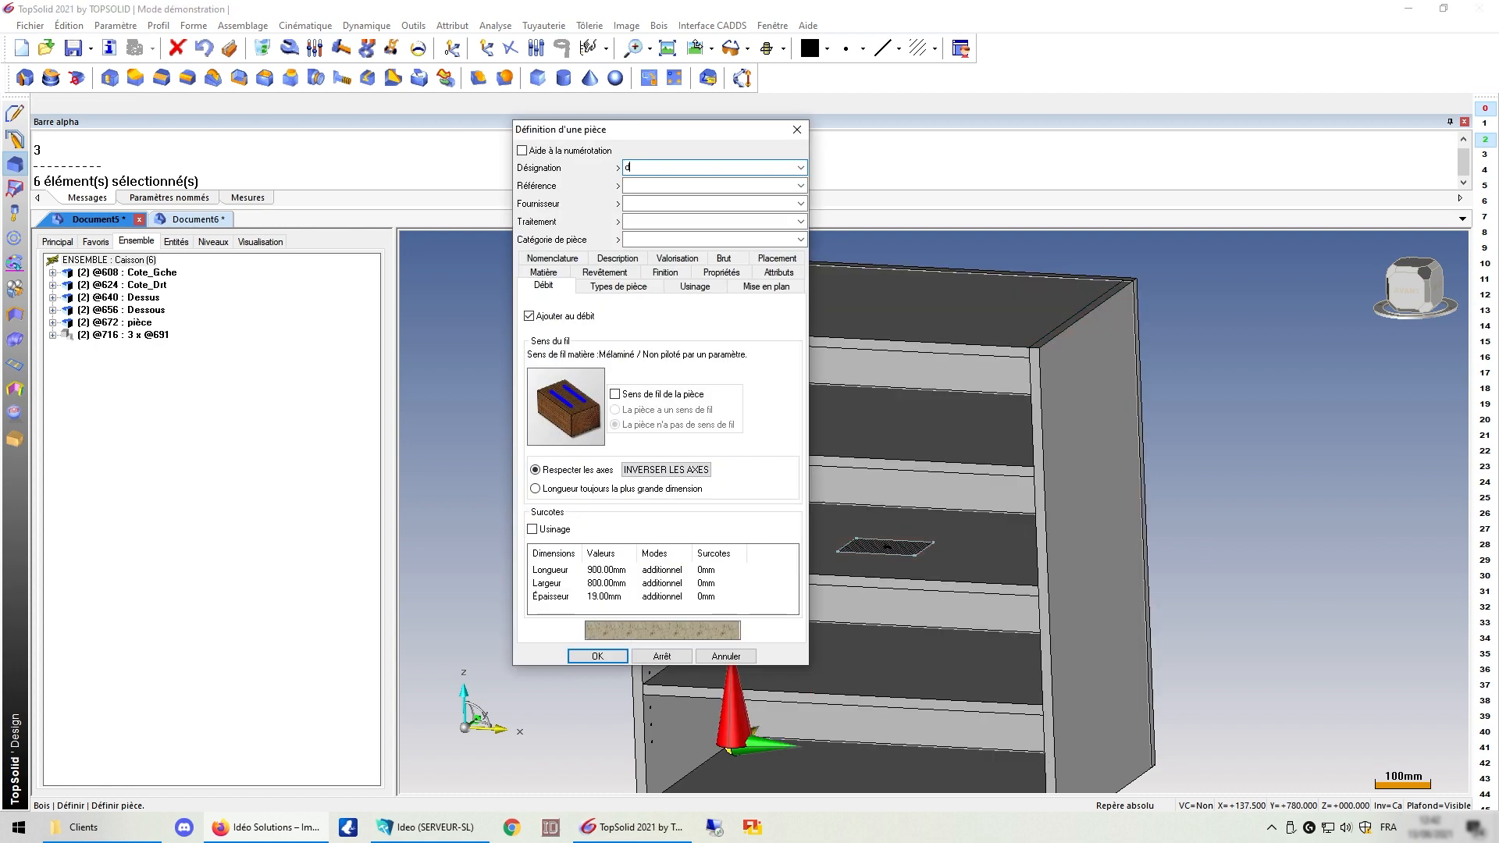
{"action": "type", "text": "Dossier"}
{"action": "left_click", "coordinate": [619, 286]}
{"action": "double_click", "coordinate": [574, 335]}
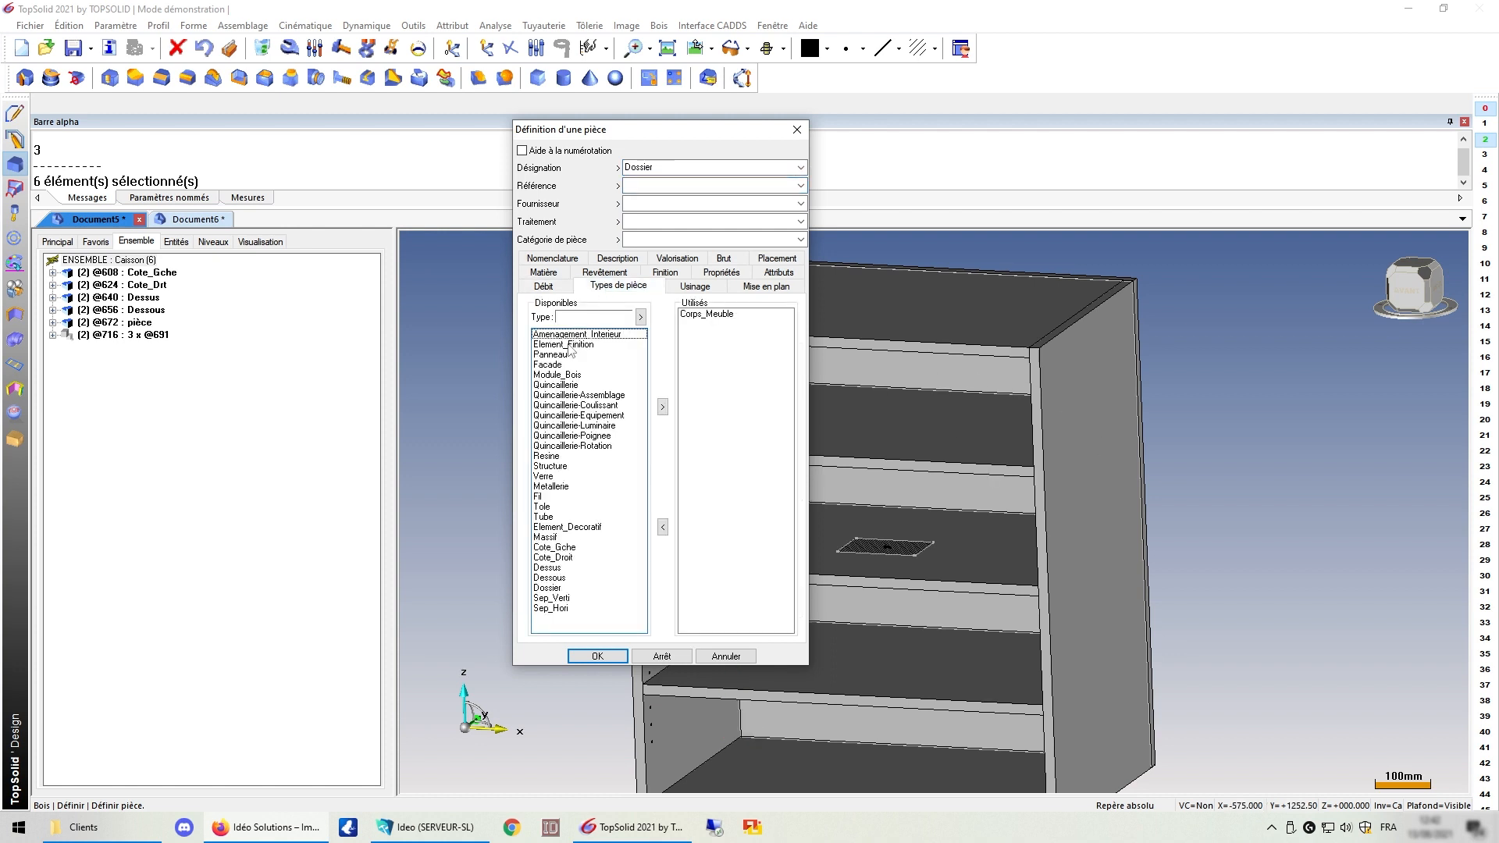
{"action": "double_click", "coordinate": [552, 356]}
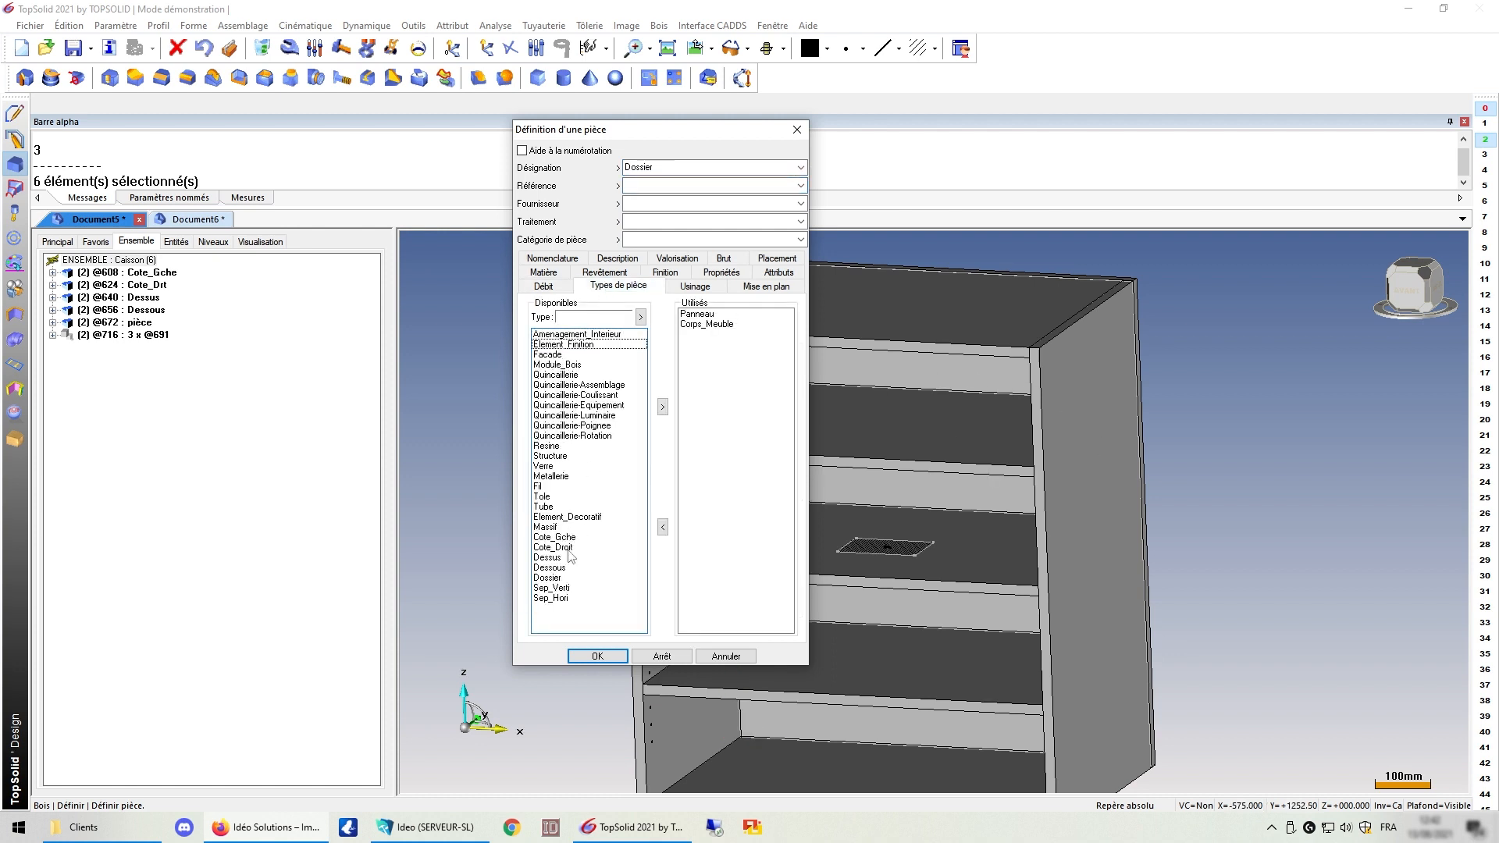
{"action": "double_click", "coordinate": [551, 580]}
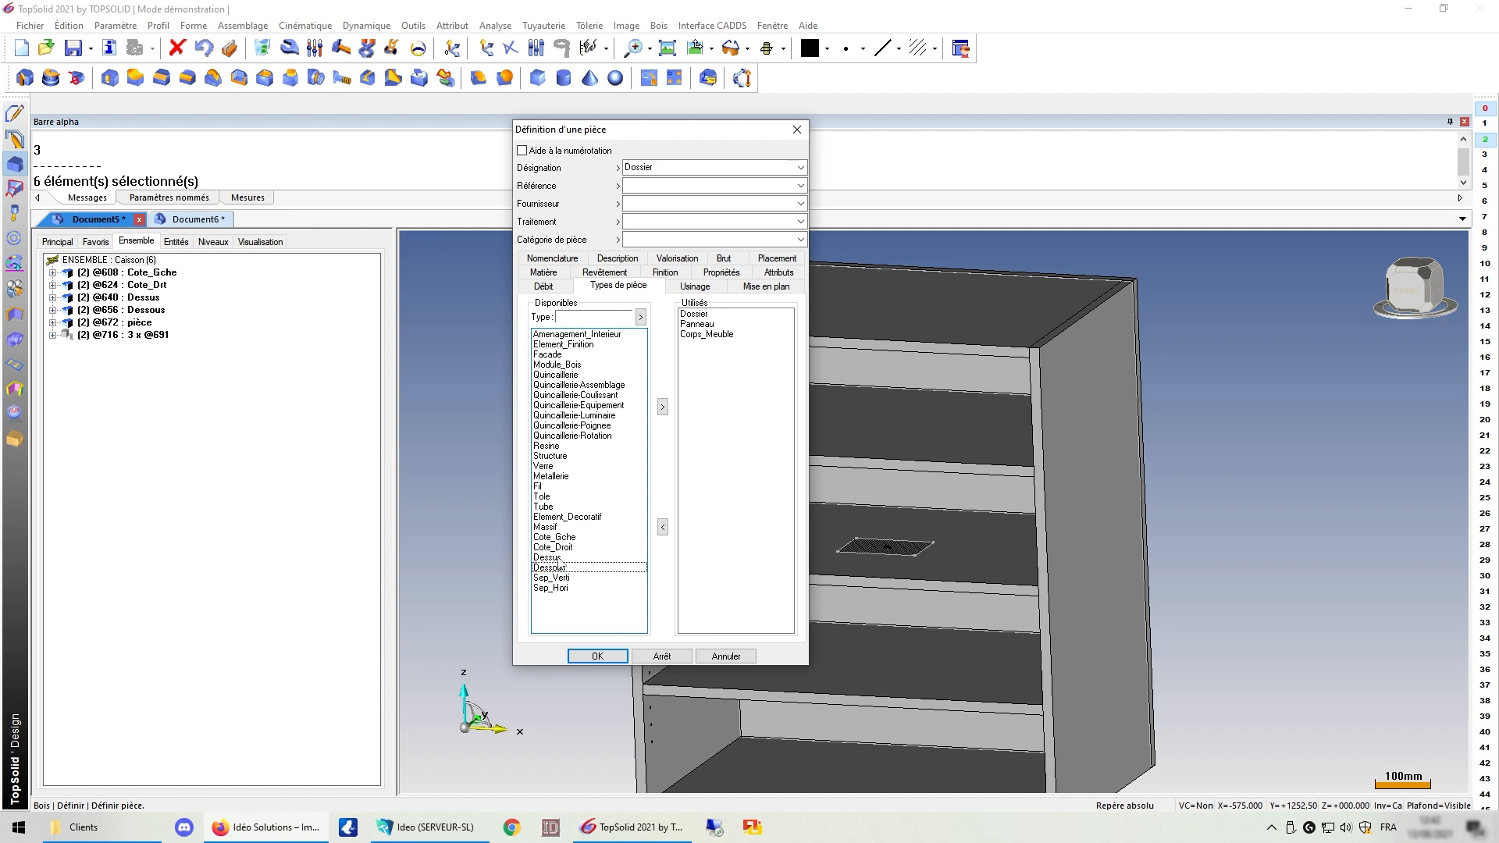
{"action": "key", "text": "Return"}
Step: Define the shelves with designation rayon and part types Corps_Meuble and Panneau, and finish the part definition with Caisson as the assembly name
{"action": "left_click", "coordinate": [656, 356]}
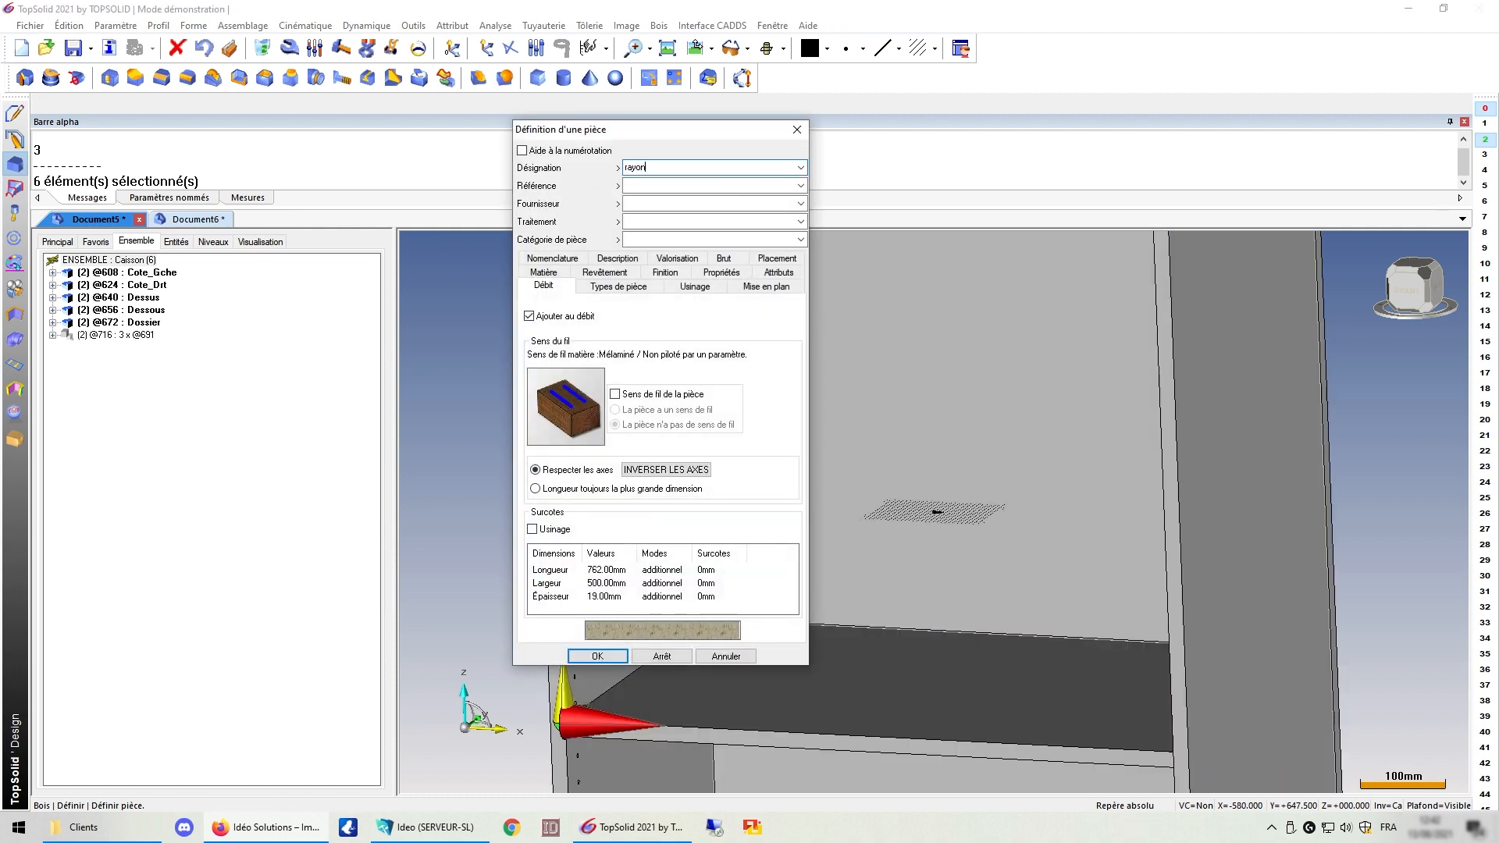
{"action": "left_click", "coordinate": [638, 288]}
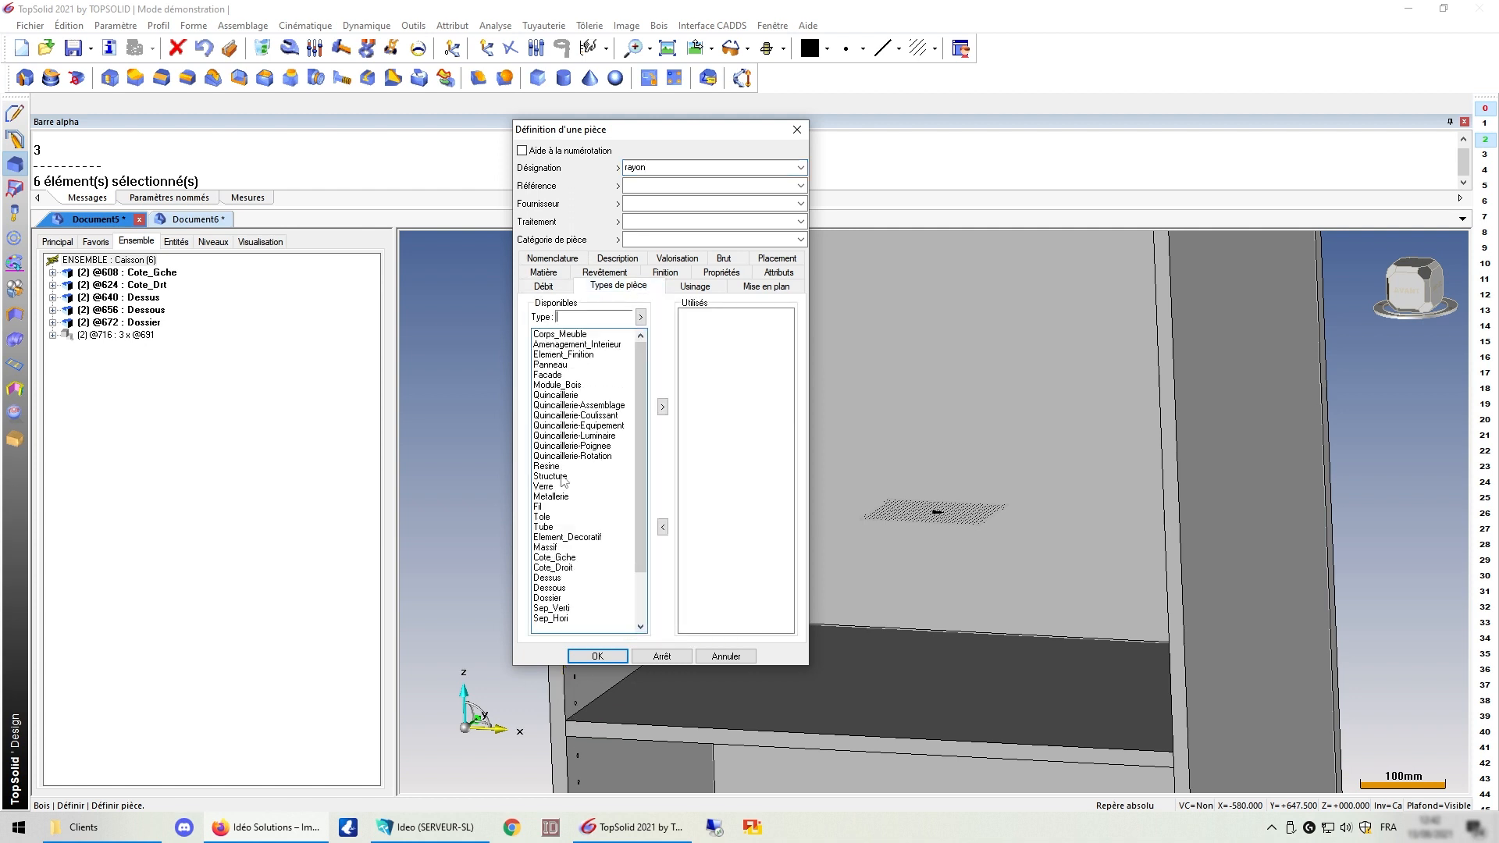
{"action": "double_click", "coordinate": [574, 336]}
{"action": "double_click", "coordinate": [563, 355]}
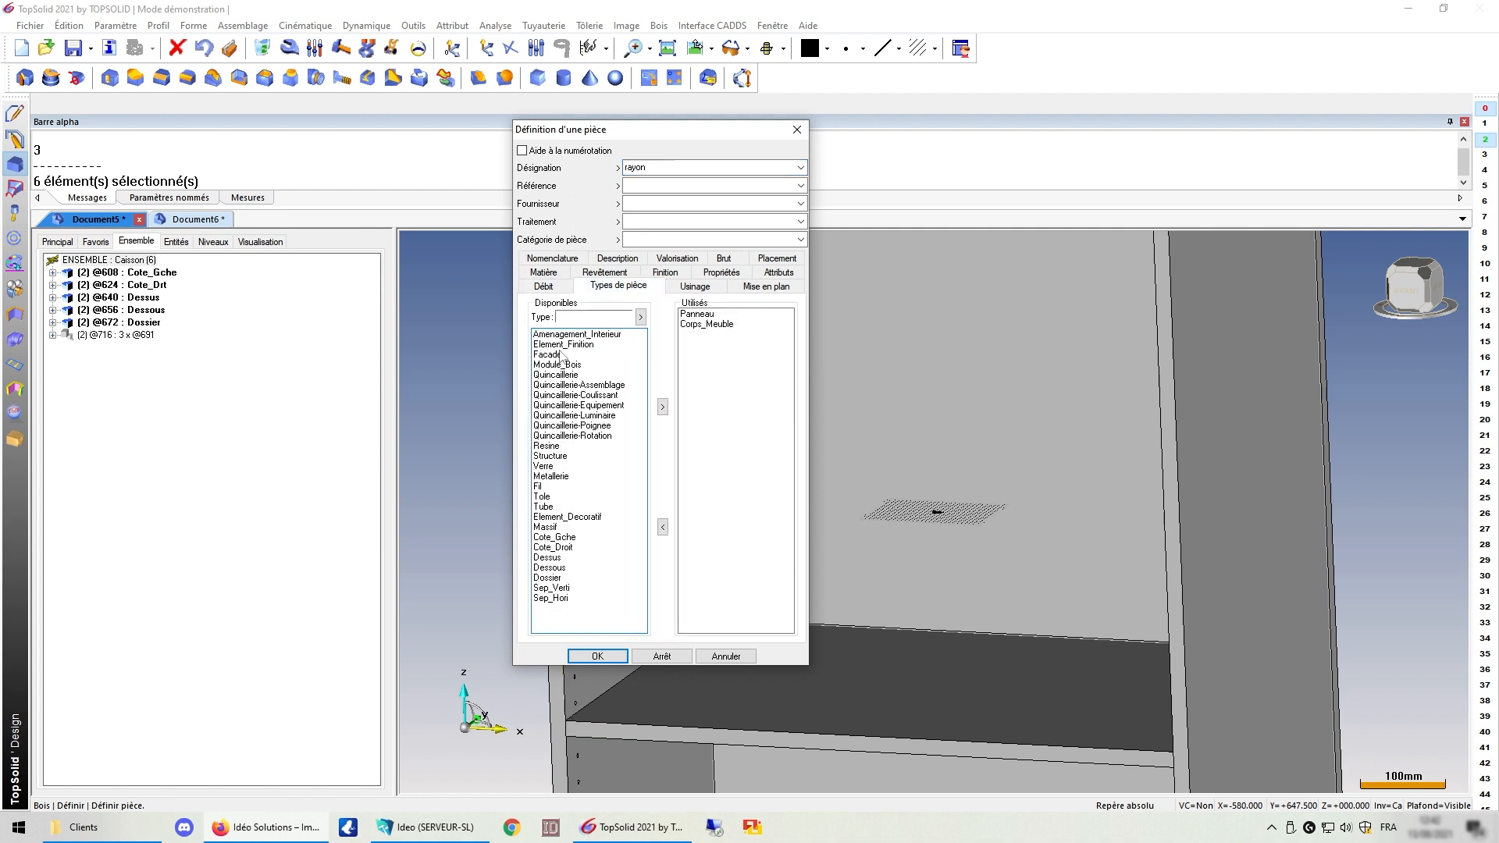
{"action": "left_click", "coordinate": [598, 657]}
{"action": "left_click", "coordinate": [783, 447]}
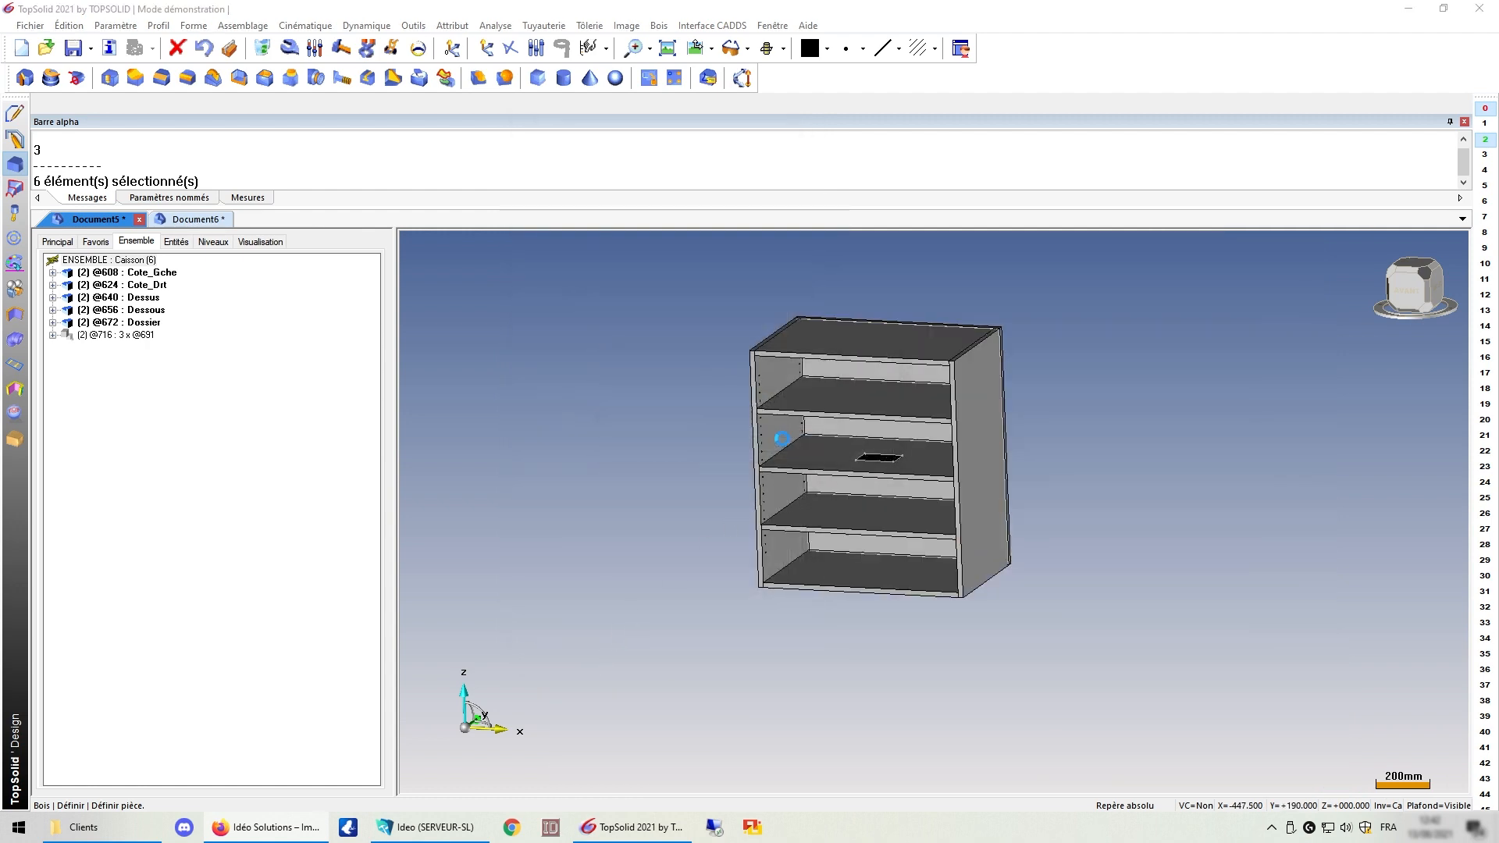
{"action": "type", "text": "Caisson"}
{"action": "key", "text": "Return"}
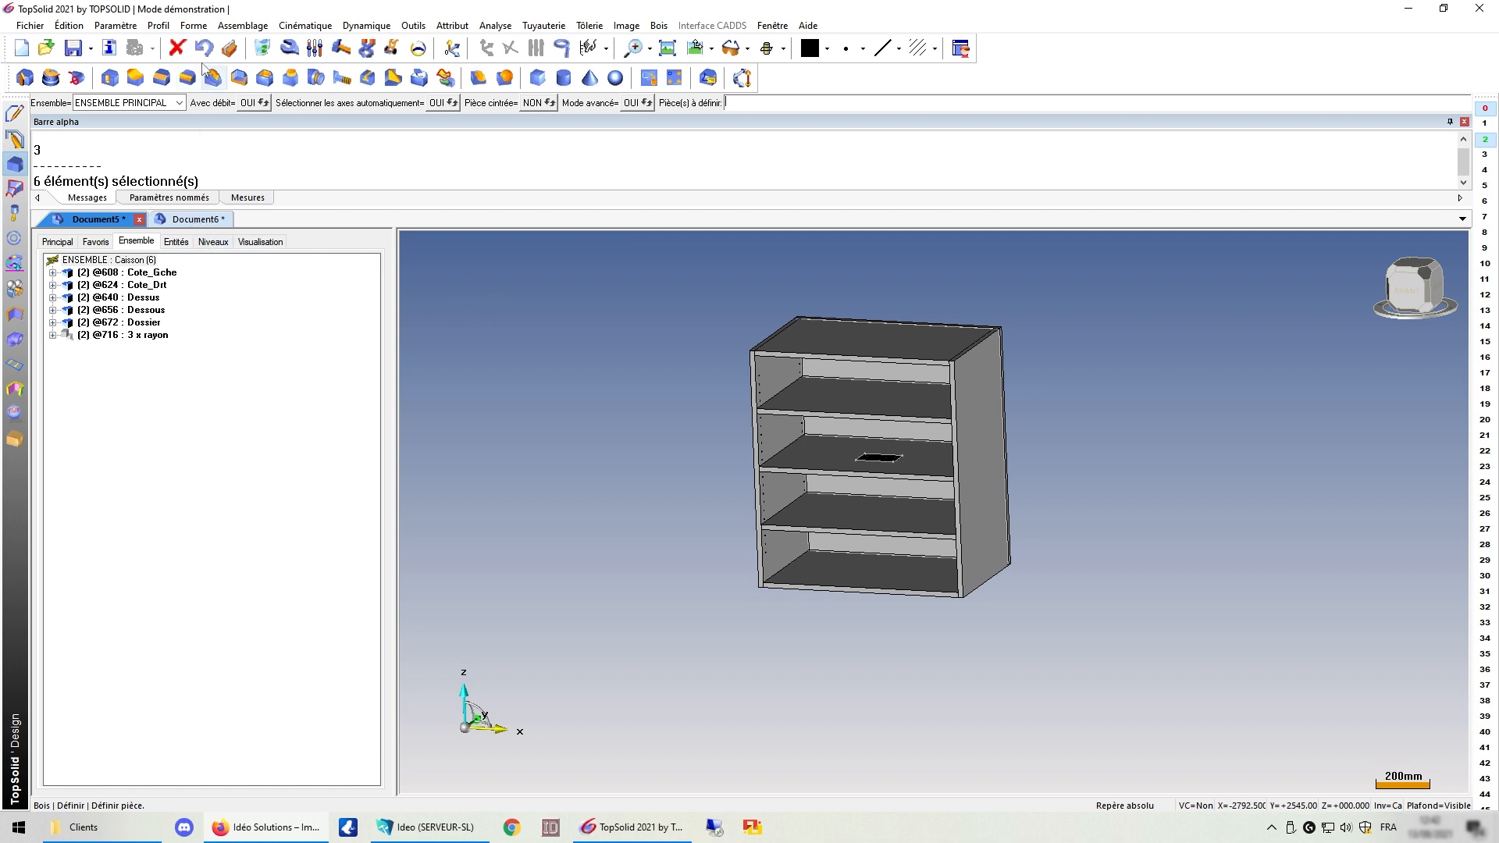
{"action": "left_click", "coordinate": [225, 52]}
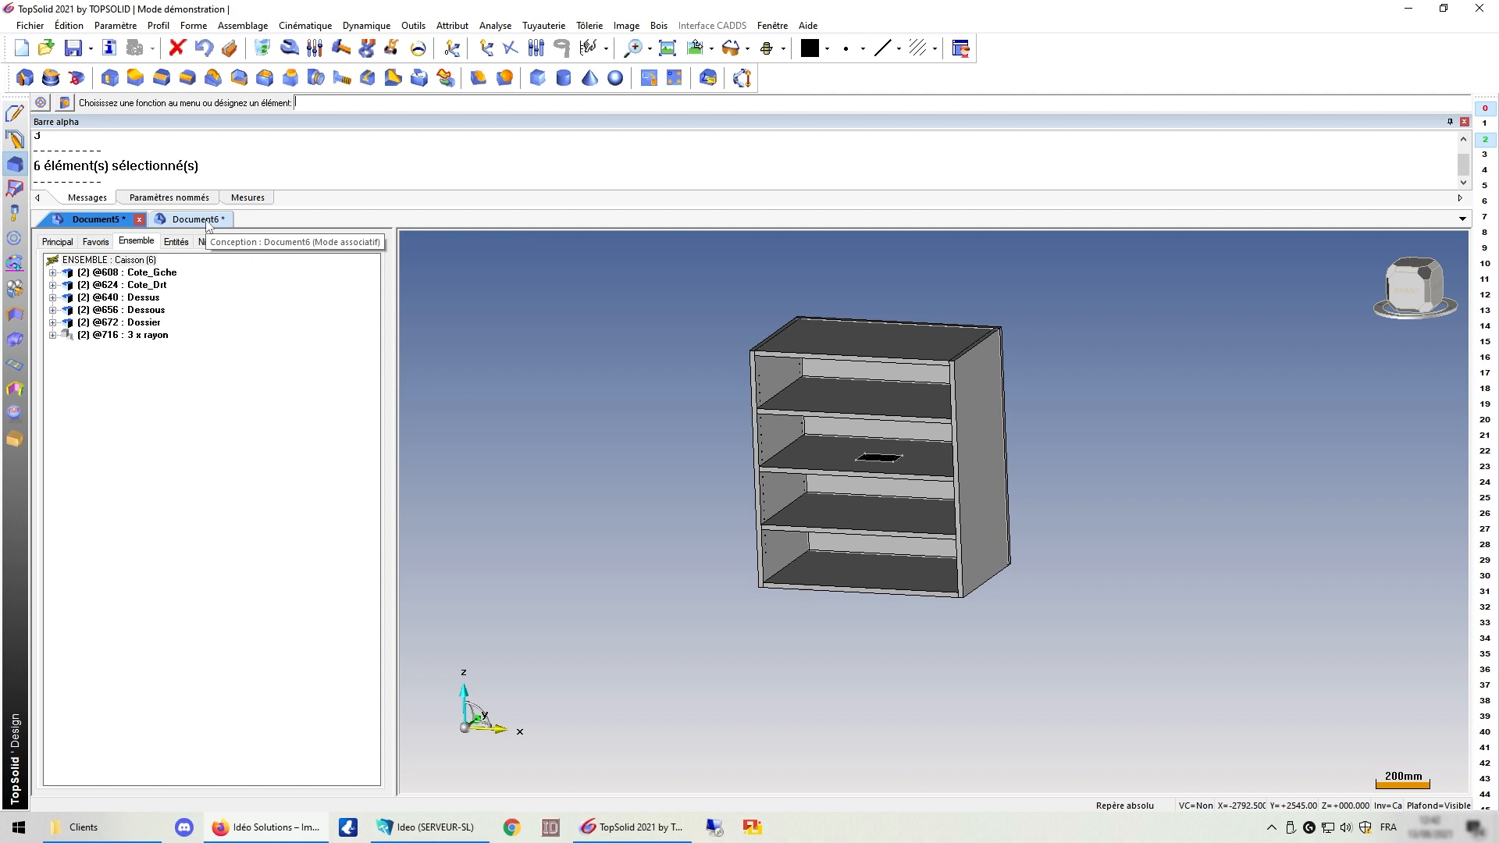
Step: Switch to Document6, which holds the plain cabinet block, and show its assembly tree
{"action": "left_click", "coordinate": [208, 221]}
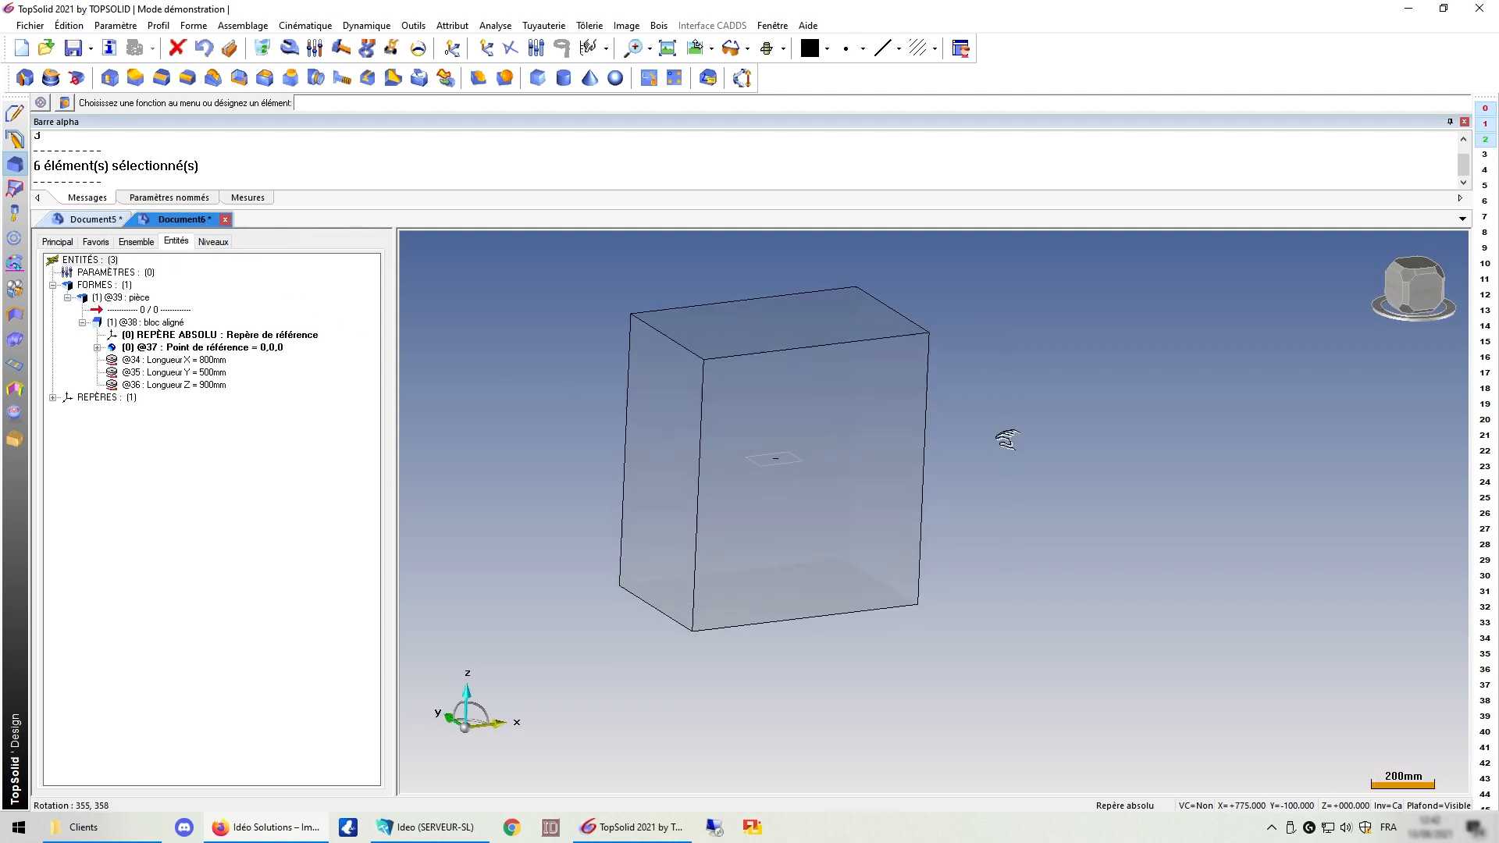
{"action": "middle_click_drag", "start_coordinate": [1007, 439], "coordinate": [991, 444]}
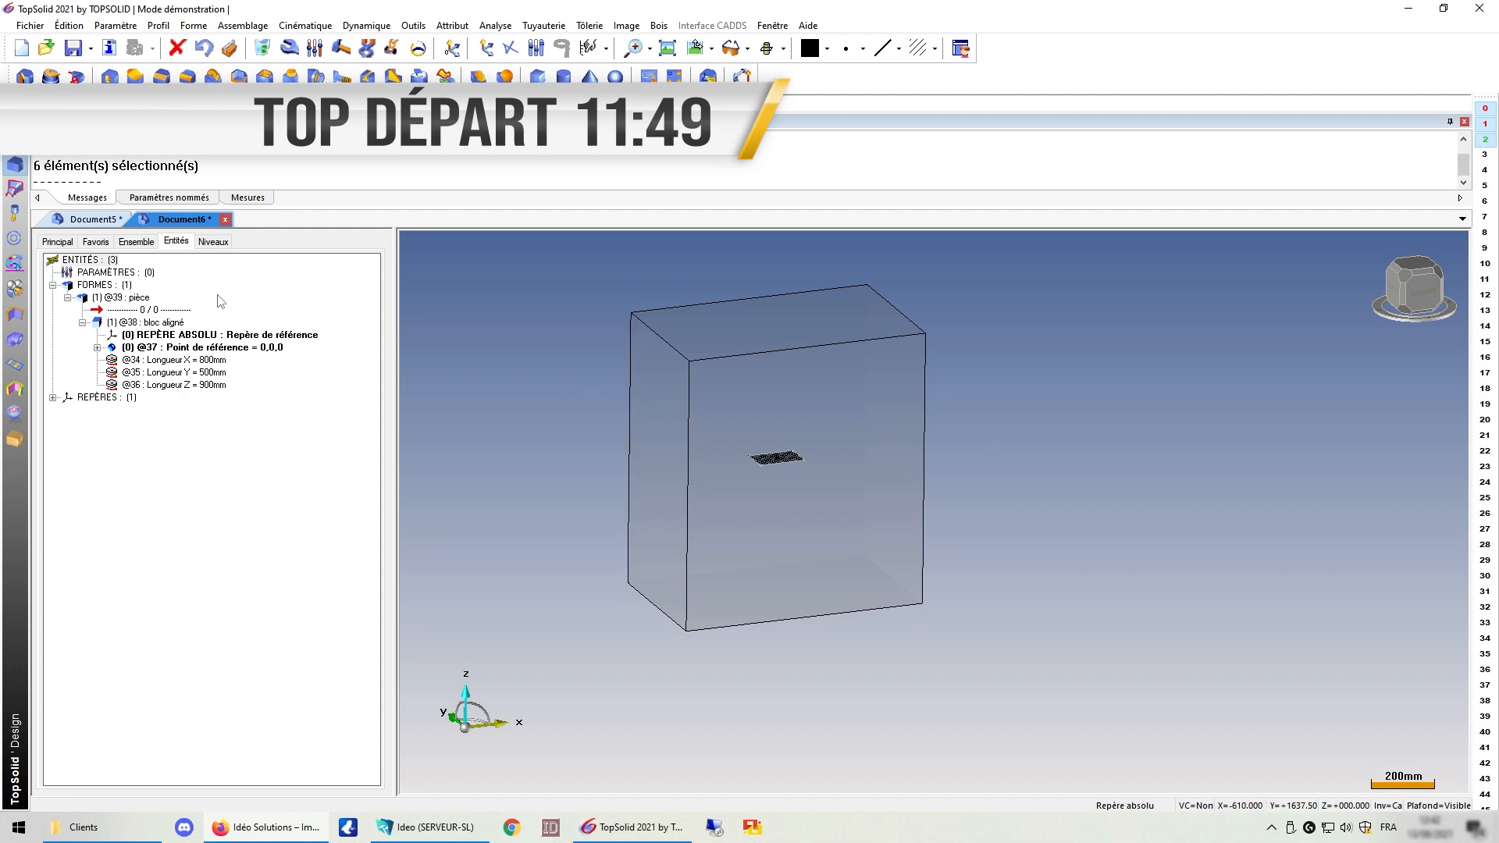
{"action": "left_click", "coordinate": [147, 243]}
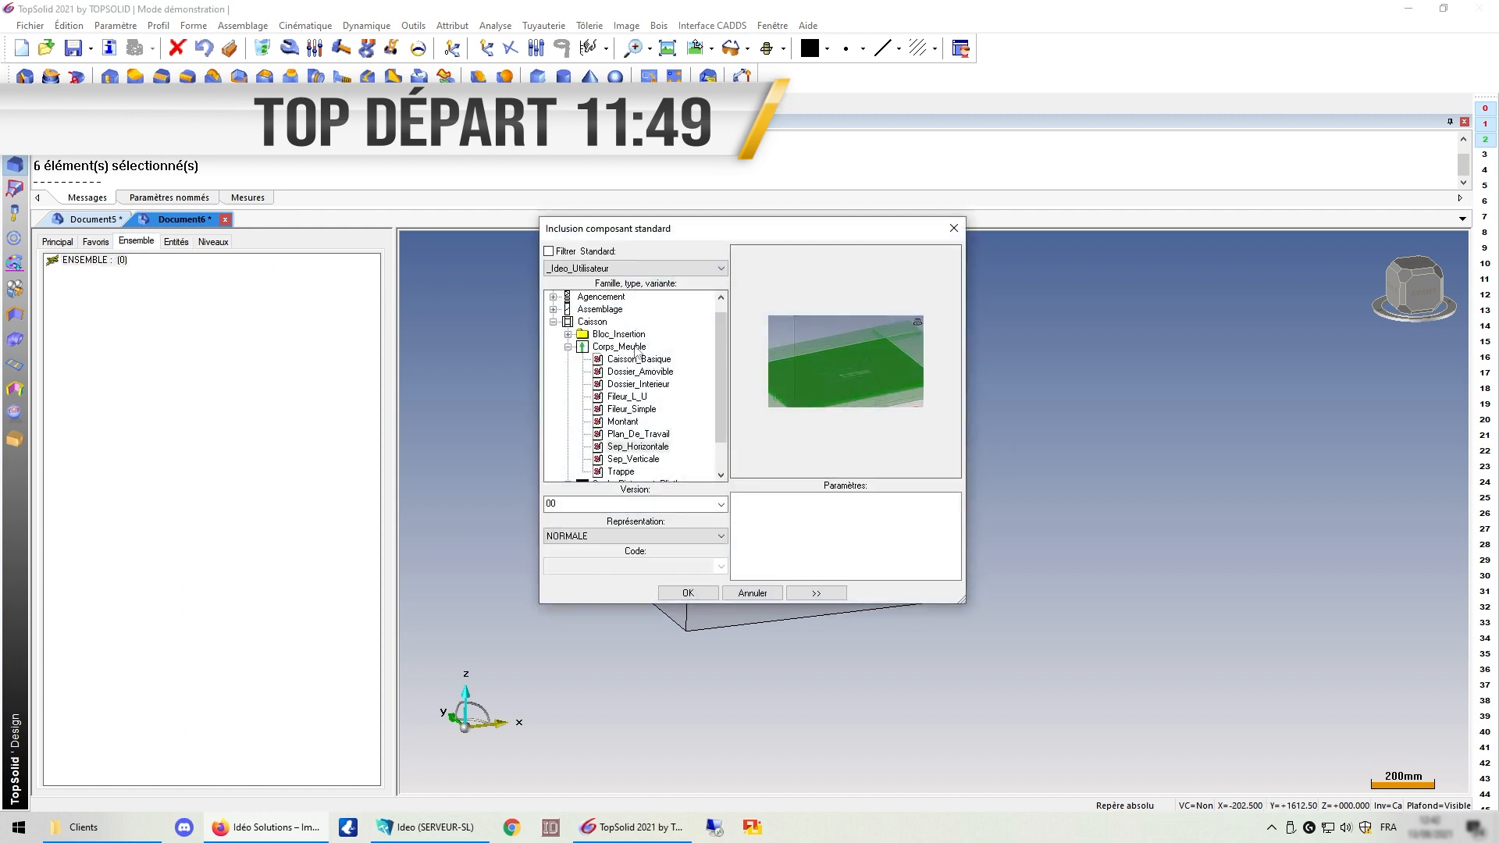
Step: Insert the Caisson_Basique standard component inside the cabinet block and choose how its panels are assembled
{"action": "left_click", "coordinate": [650, 364]}
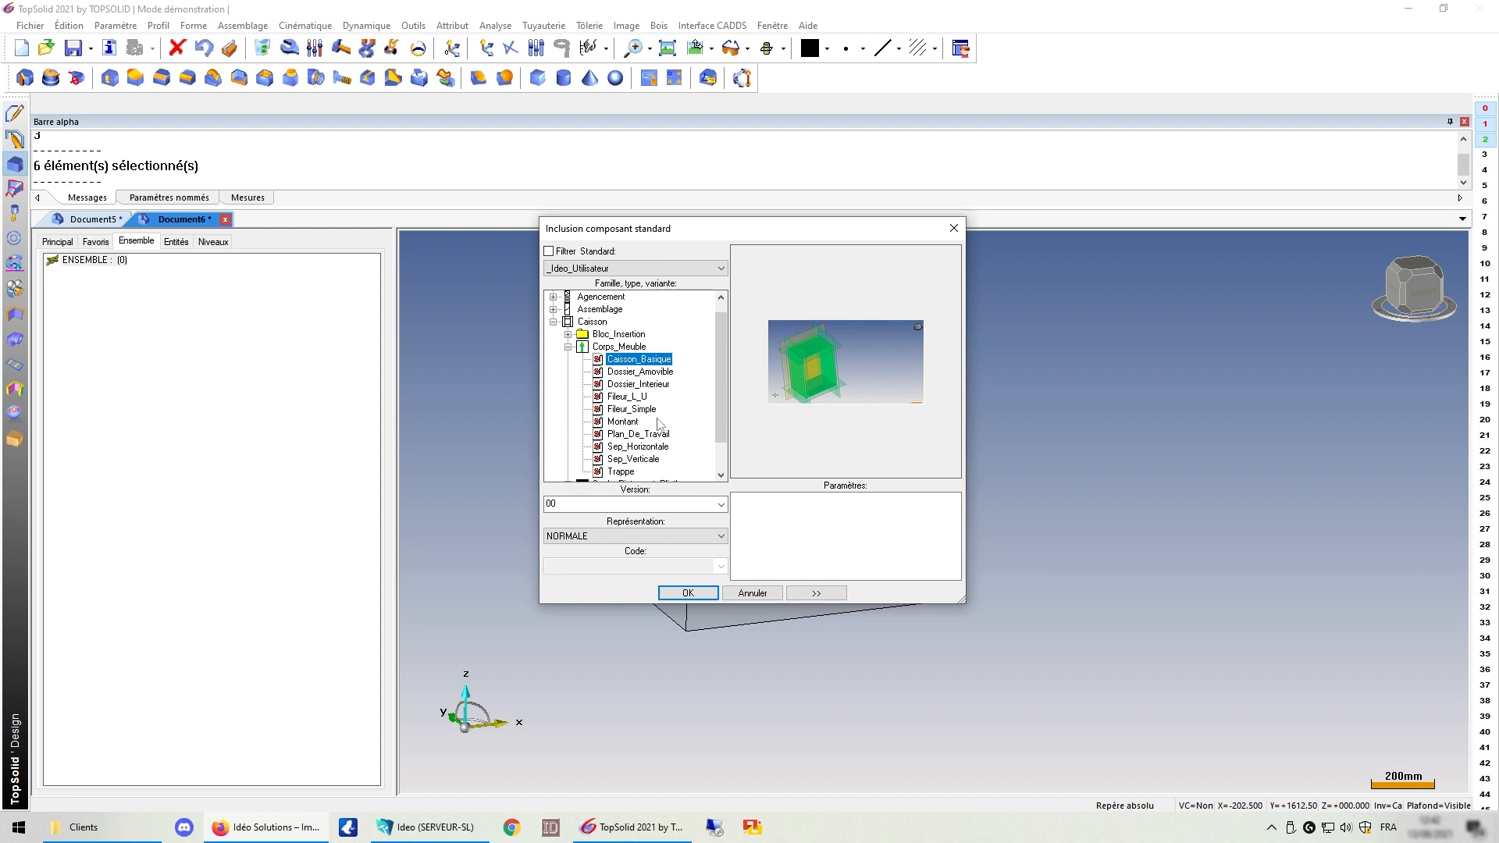
{"action": "scroll", "coordinate": [622, 388], "scroll_direction": "up", "scroll_amount": 1}
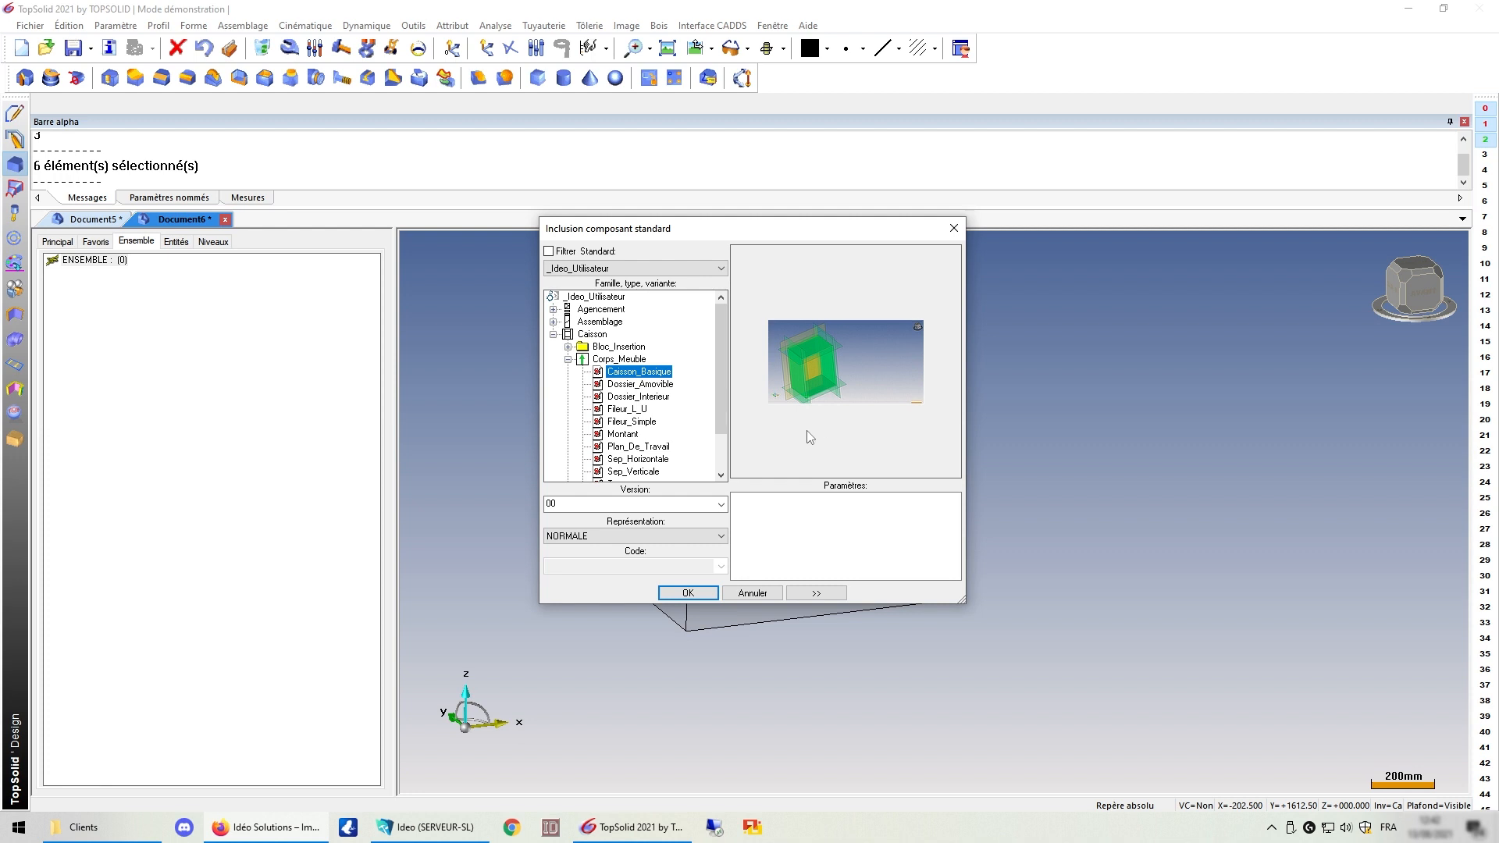
{"action": "left_click", "coordinate": [681, 595]}
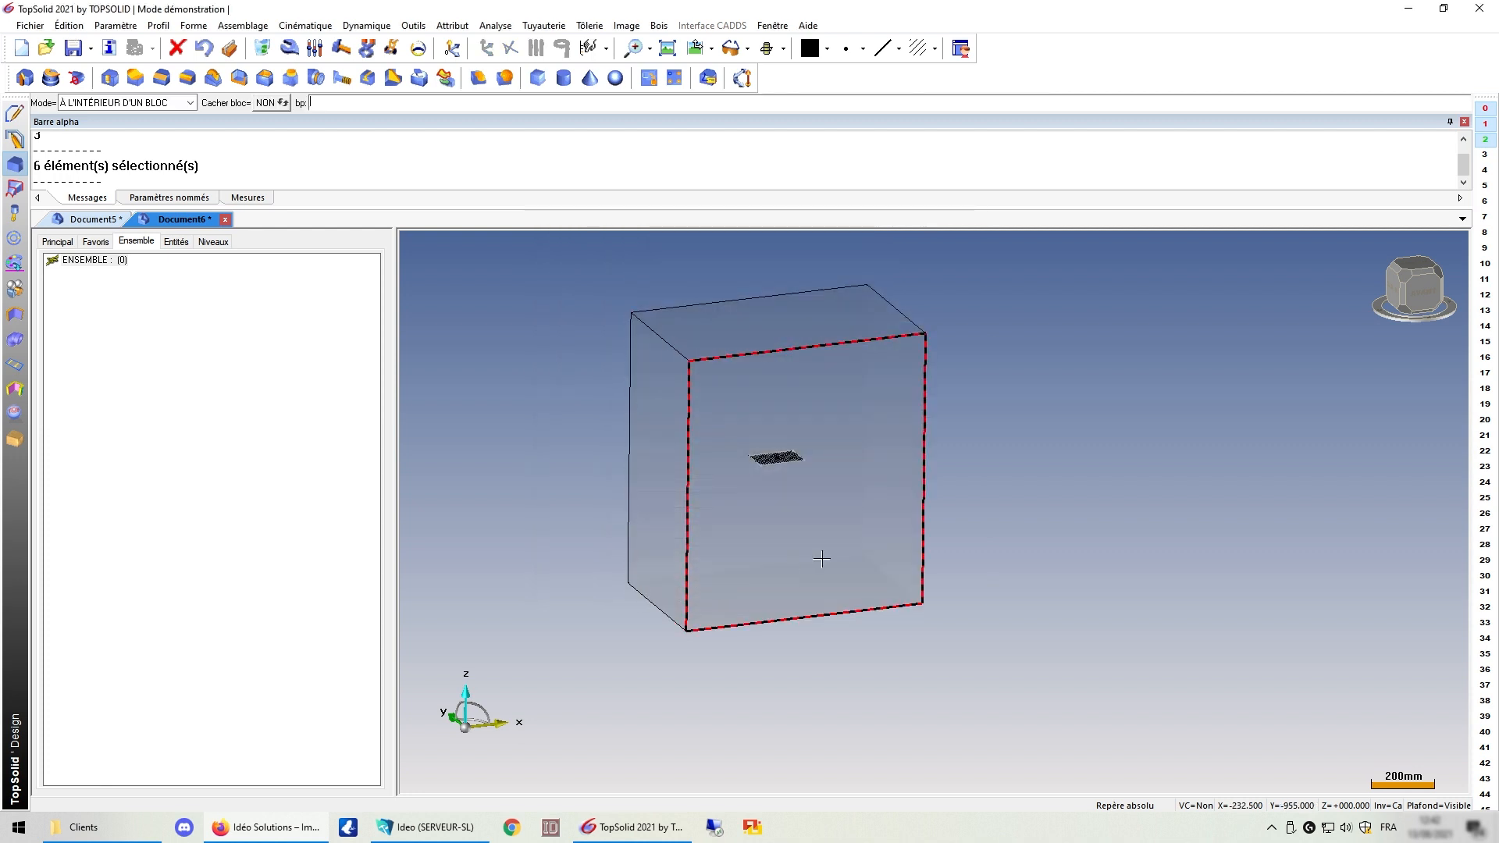
{"action": "left_click", "coordinate": [307, 104]}
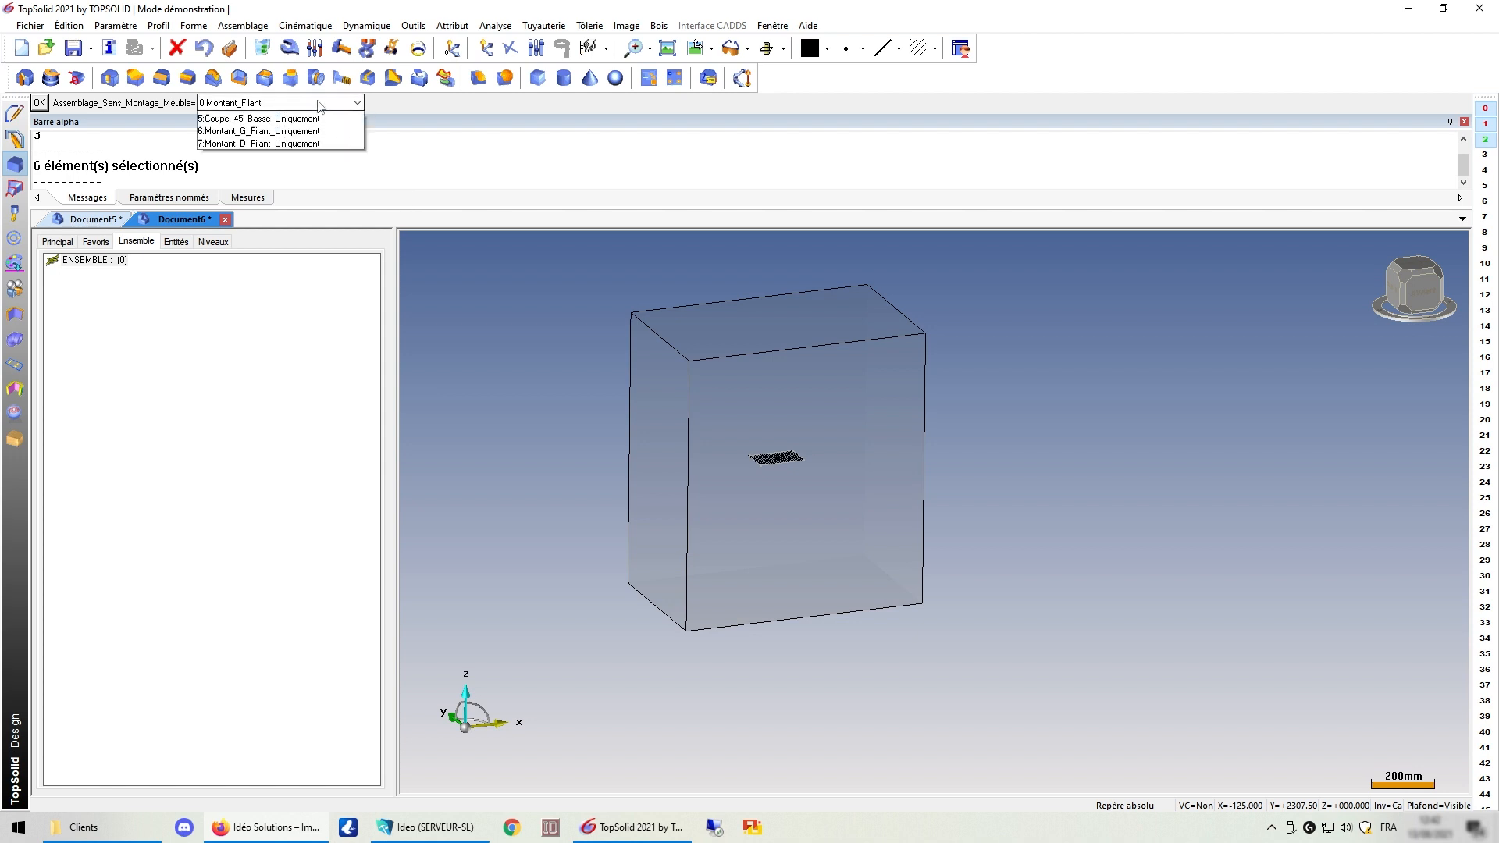
{"action": "left_click", "coordinate": [250, 116]}
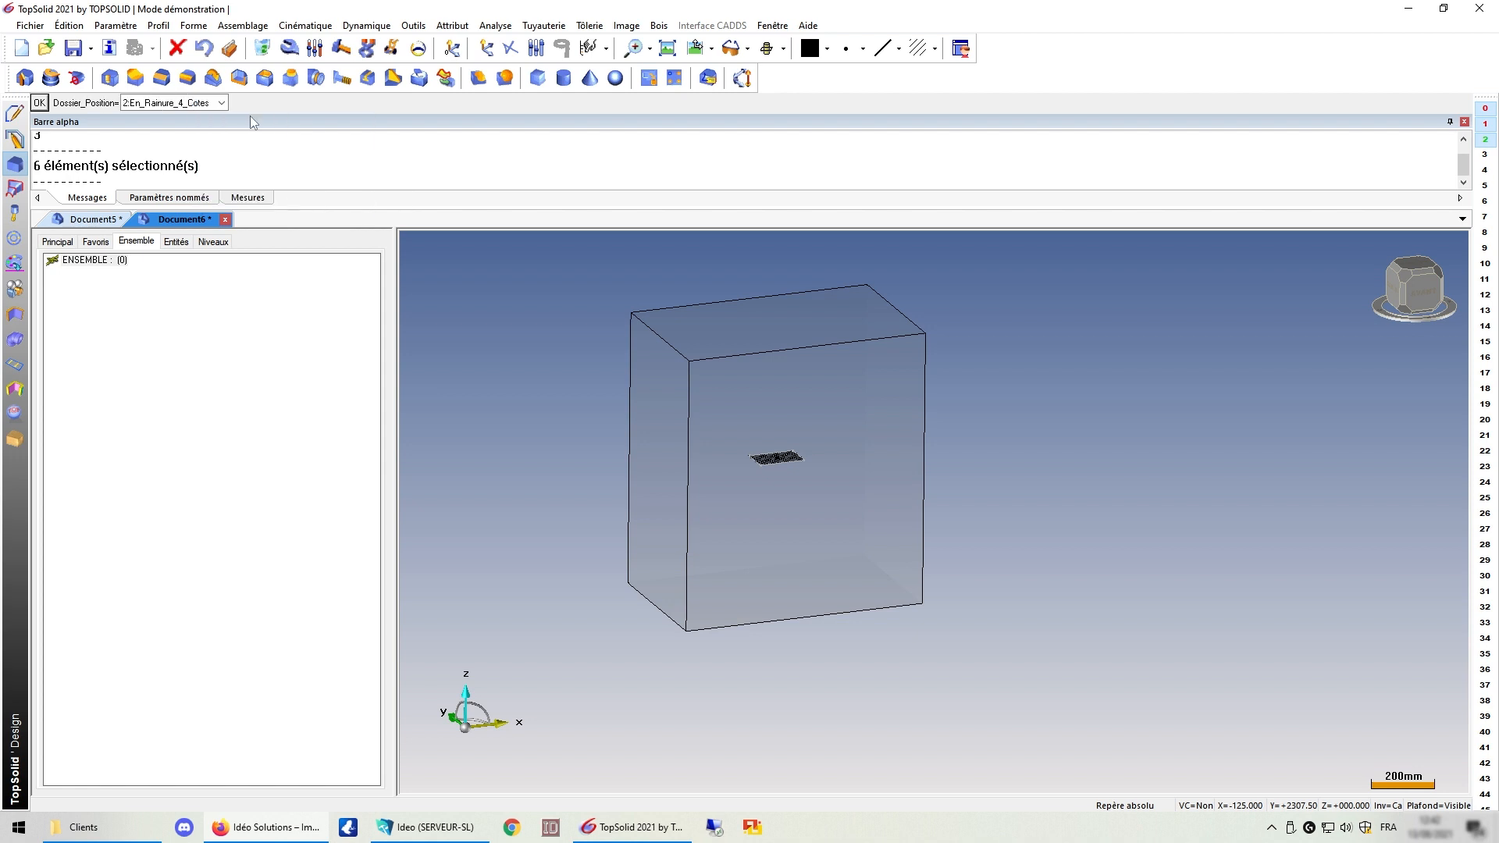
Step: Set the cabinet's back panel position to En_Applique and its thickness to 19 mm
{"action": "left_click", "coordinate": [221, 103]}
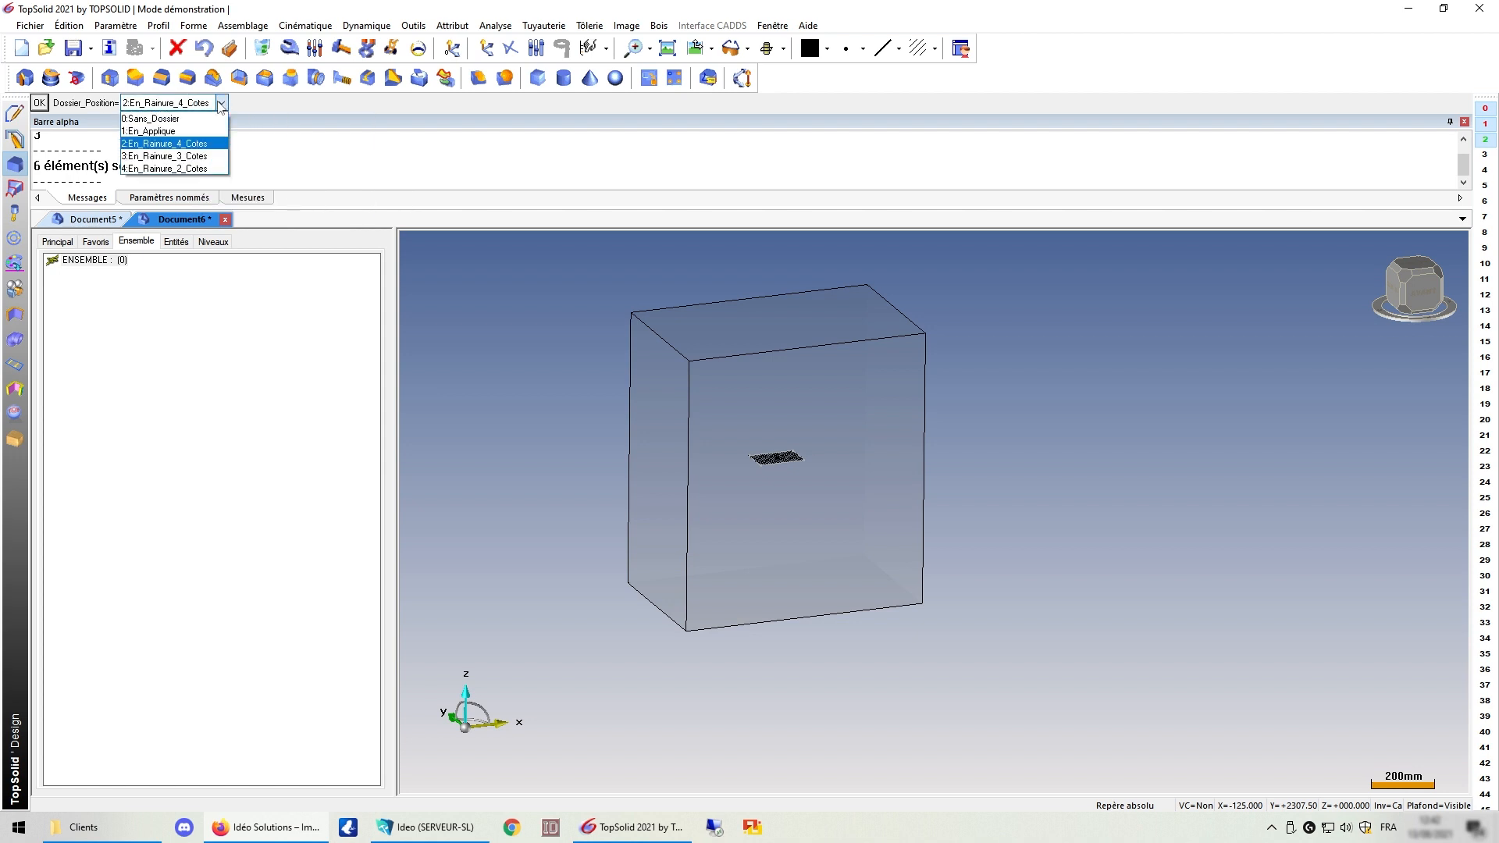
{"action": "left_click", "coordinate": [179, 130]}
{"action": "left_click", "coordinate": [268, 105]}
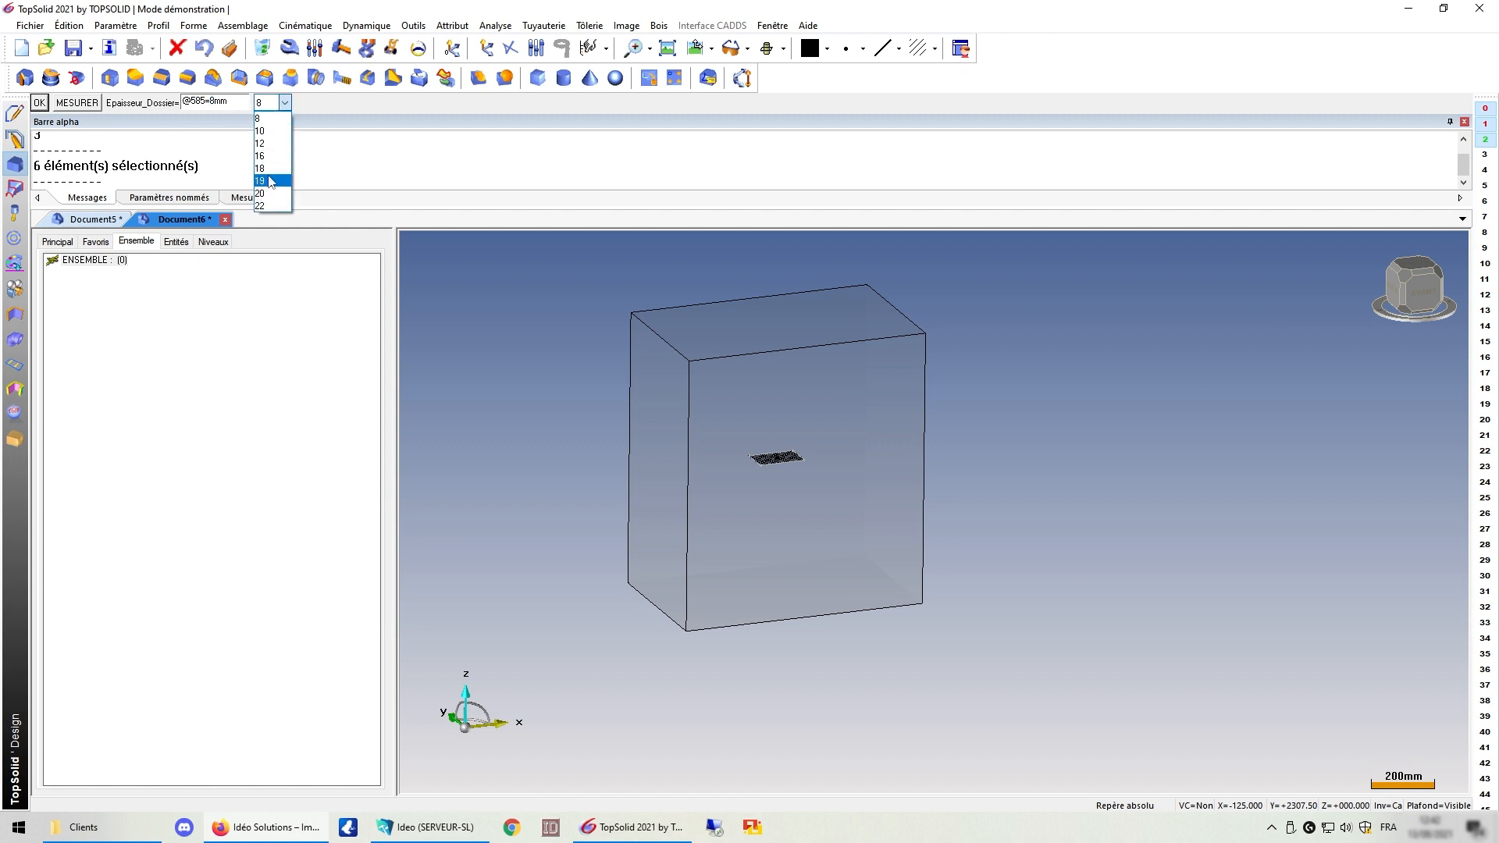
{"action": "left_click", "coordinate": [270, 177]}
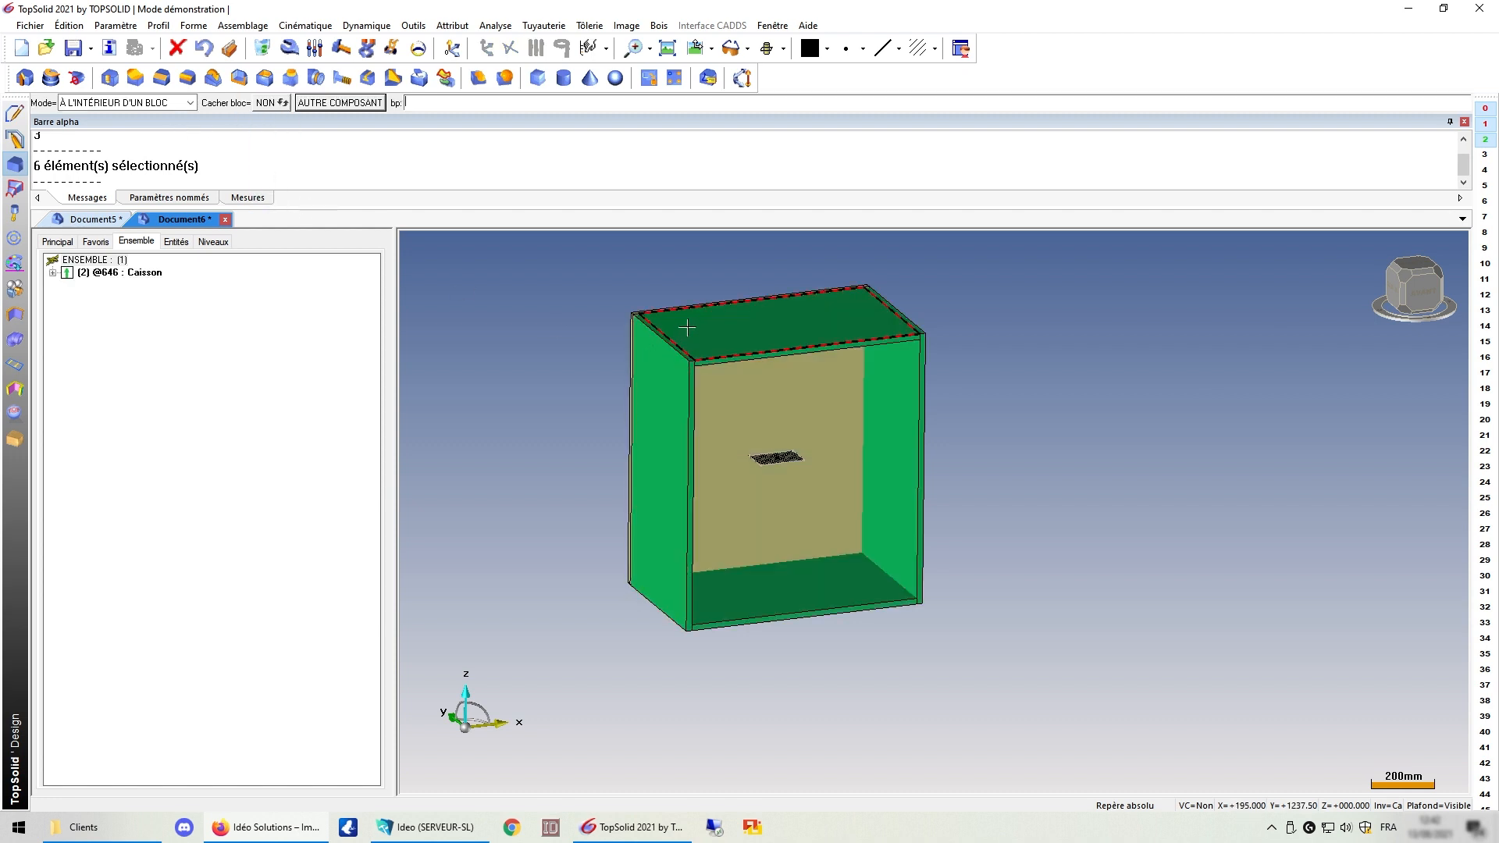
{"action": "scroll", "coordinate": [671, 318], "scroll_direction": "up", "scroll_amount": 7}
{"action": "scroll", "coordinate": [668, 314], "scroll_direction": "down", "scroll_amount": 5}
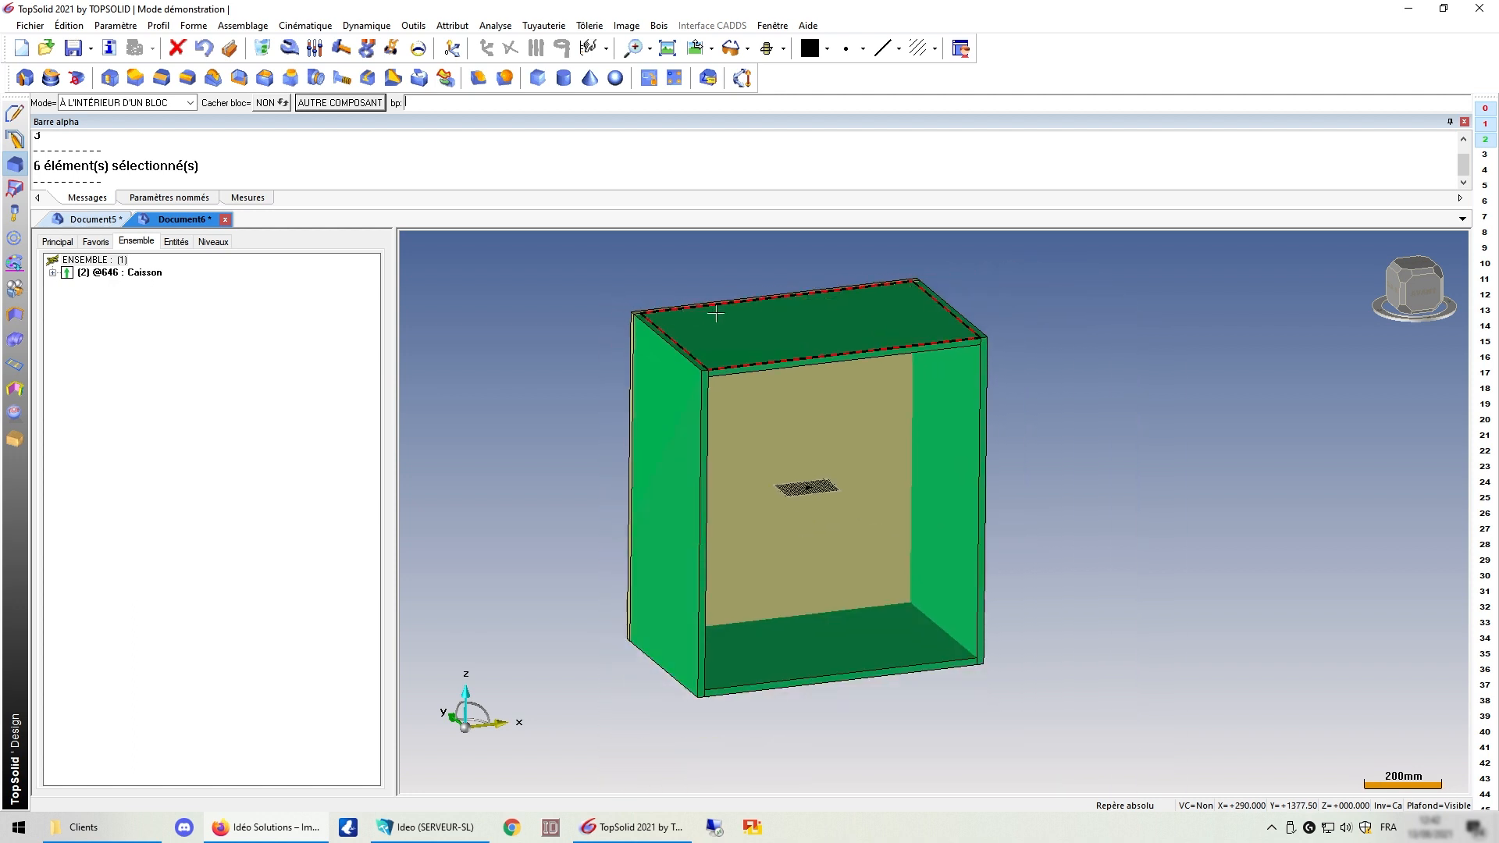
Step: Insert the Rayon_amovible component from the Intérieur family into the cabinet with three shelves and their support-pin drilling
{"action": "left_click", "coordinate": [351, 106]}
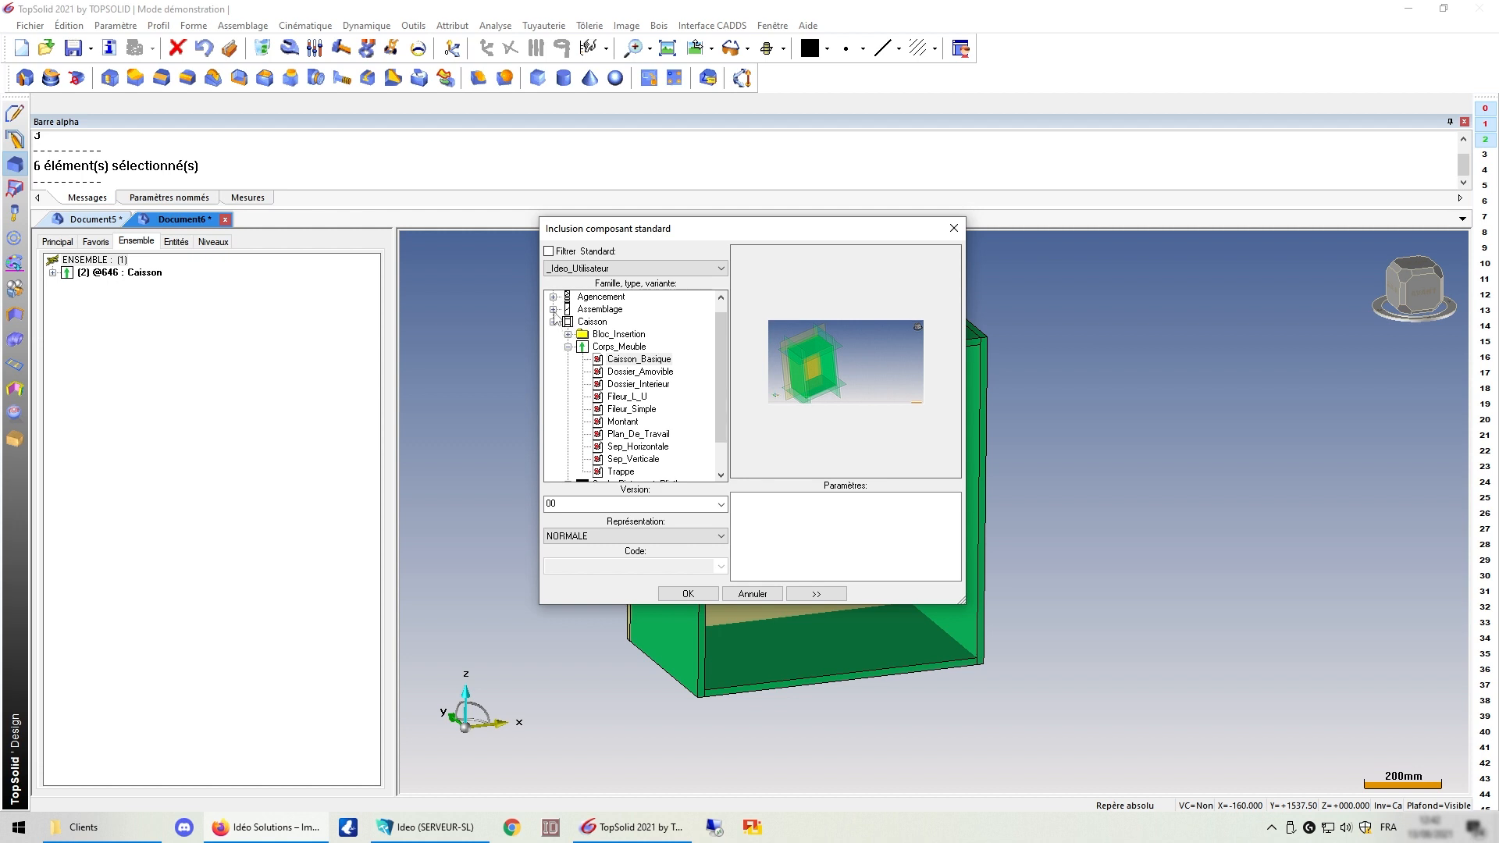
{"action": "left_click", "coordinate": [553, 297]}
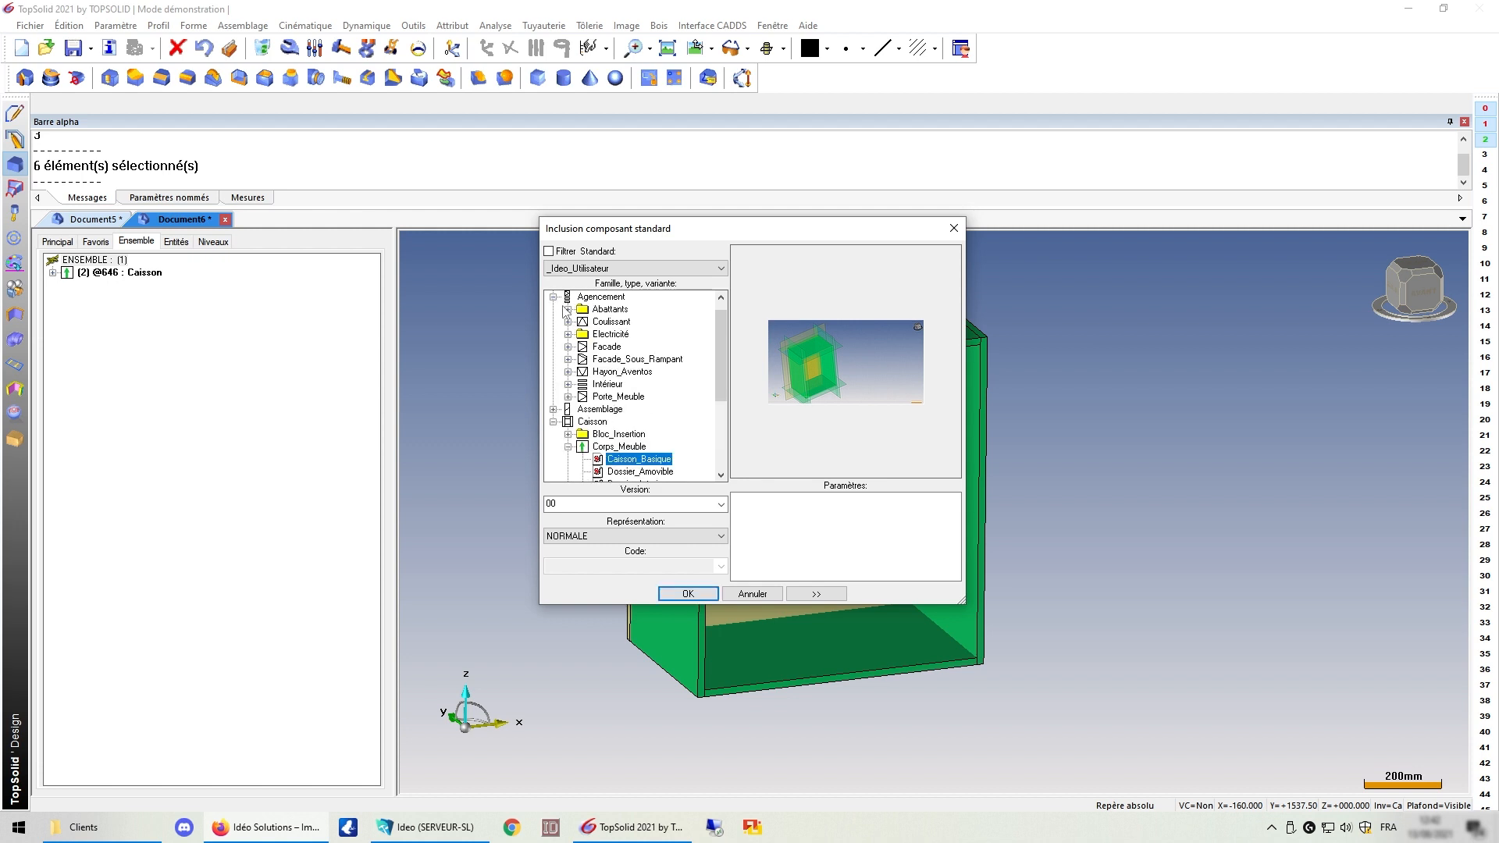
{"action": "left_click", "coordinate": [569, 384]}
{"action": "left_click", "coordinate": [638, 459]}
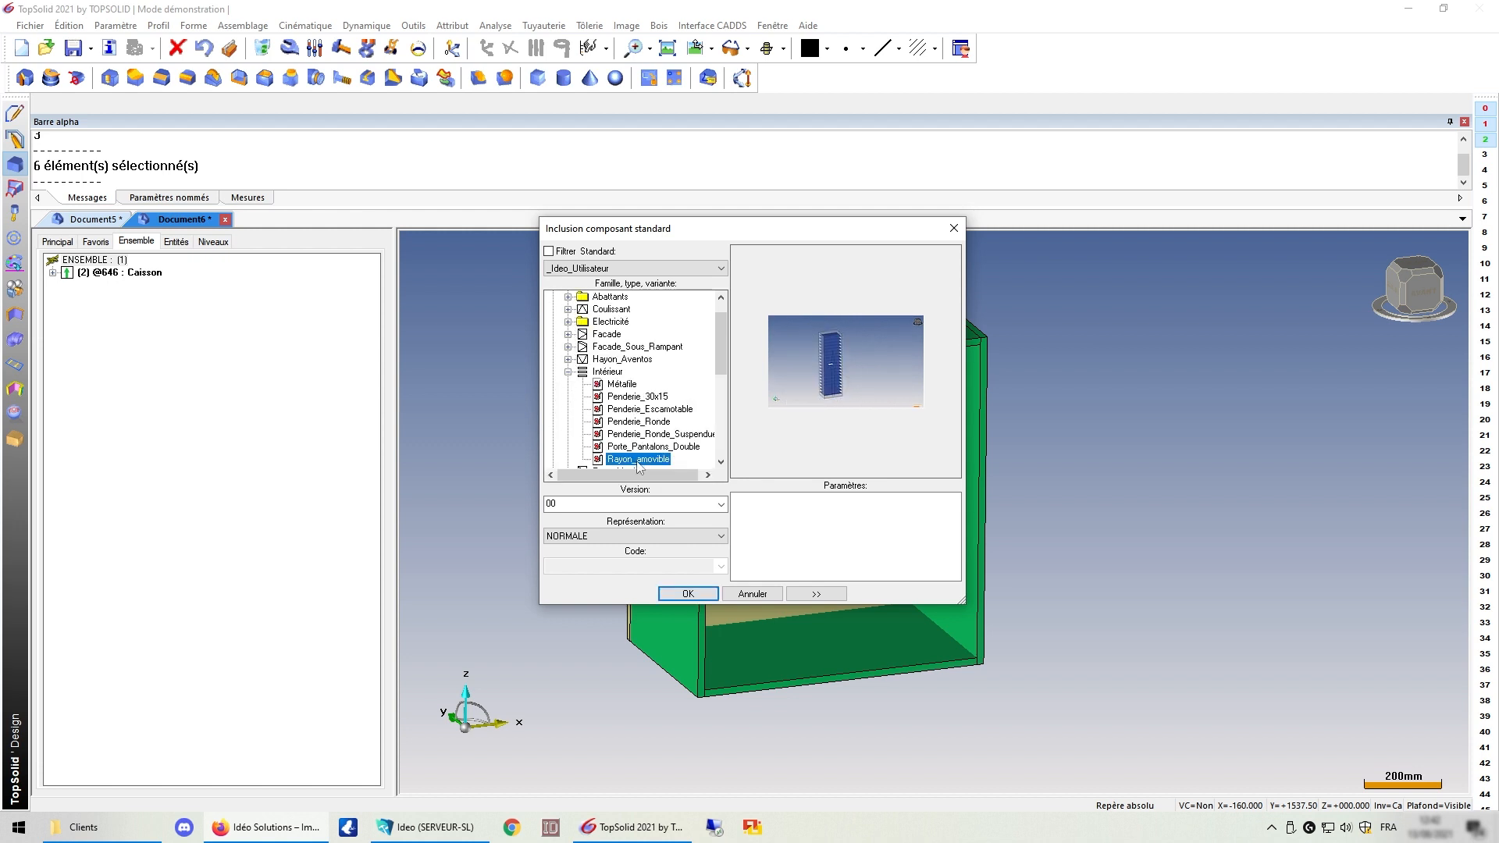
{"action": "left_click", "coordinate": [688, 595]}
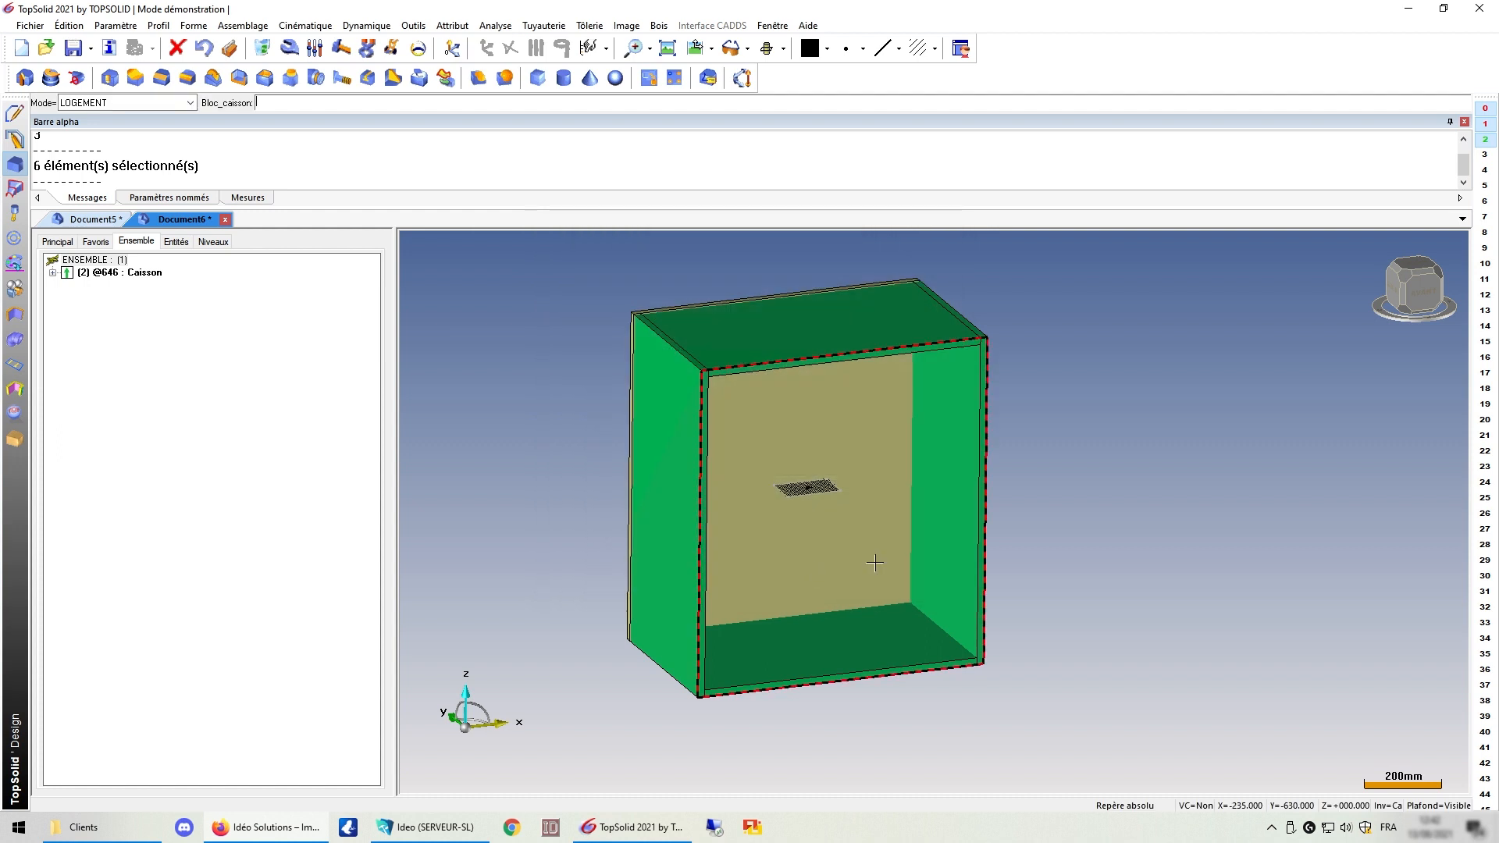
{"action": "left_click", "coordinate": [950, 476]}
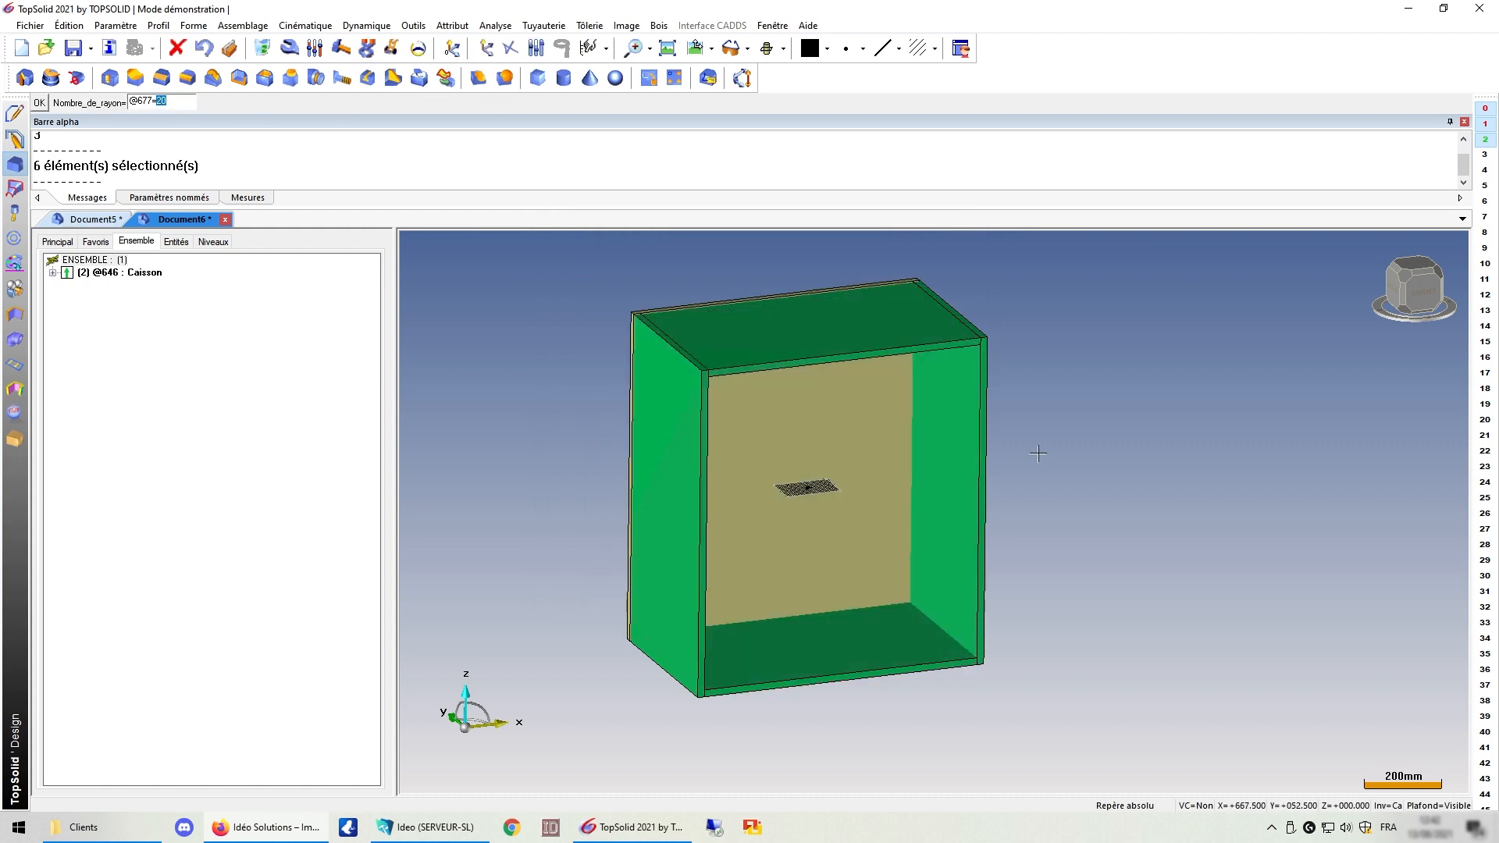
{"action": "key", "text": "Return"}
{"action": "key", "text": "Return"}
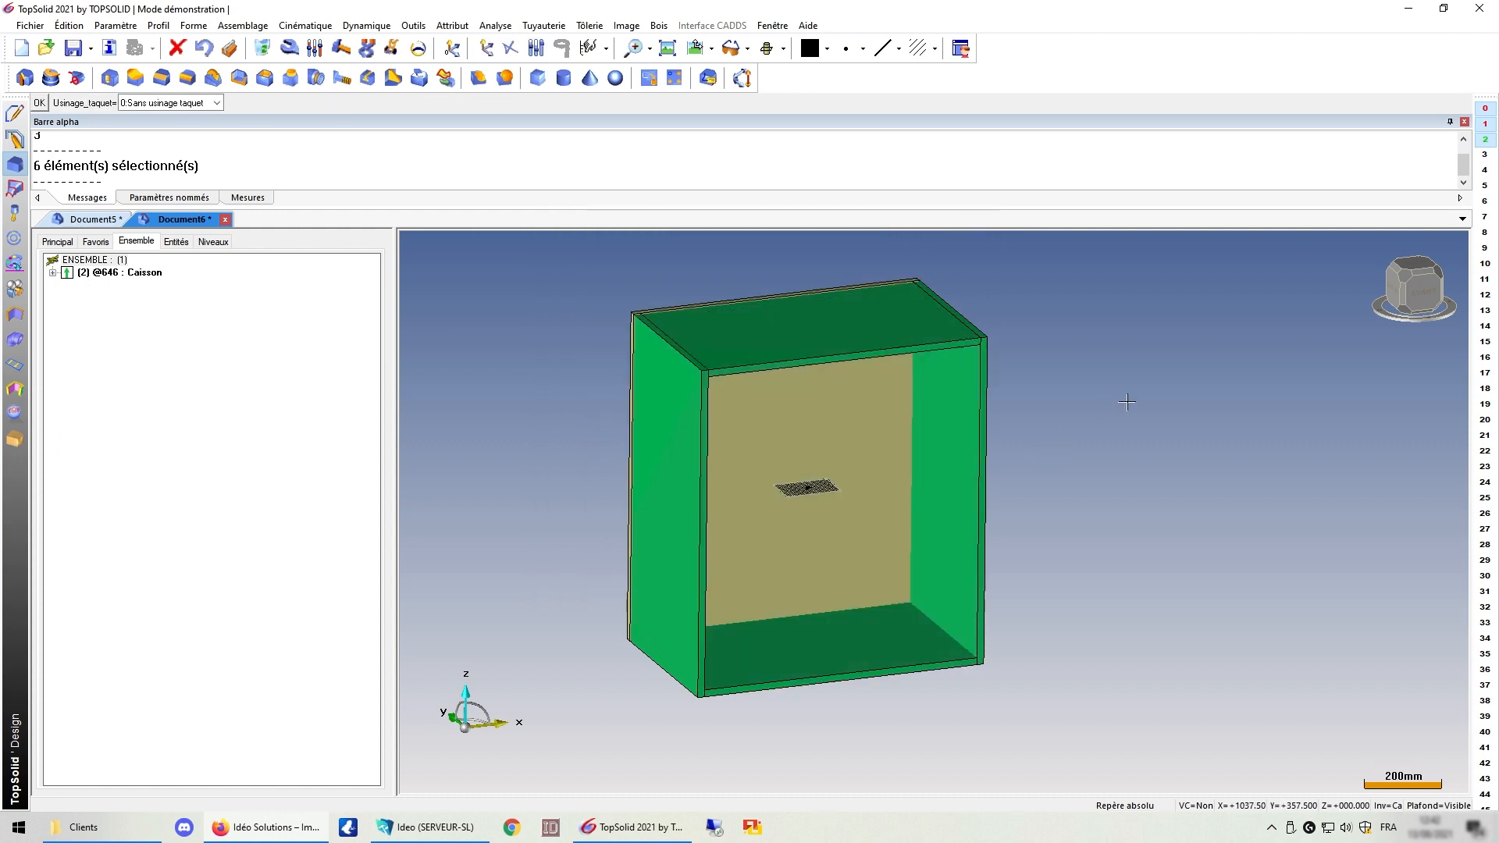
{"action": "key", "text": "Return"}
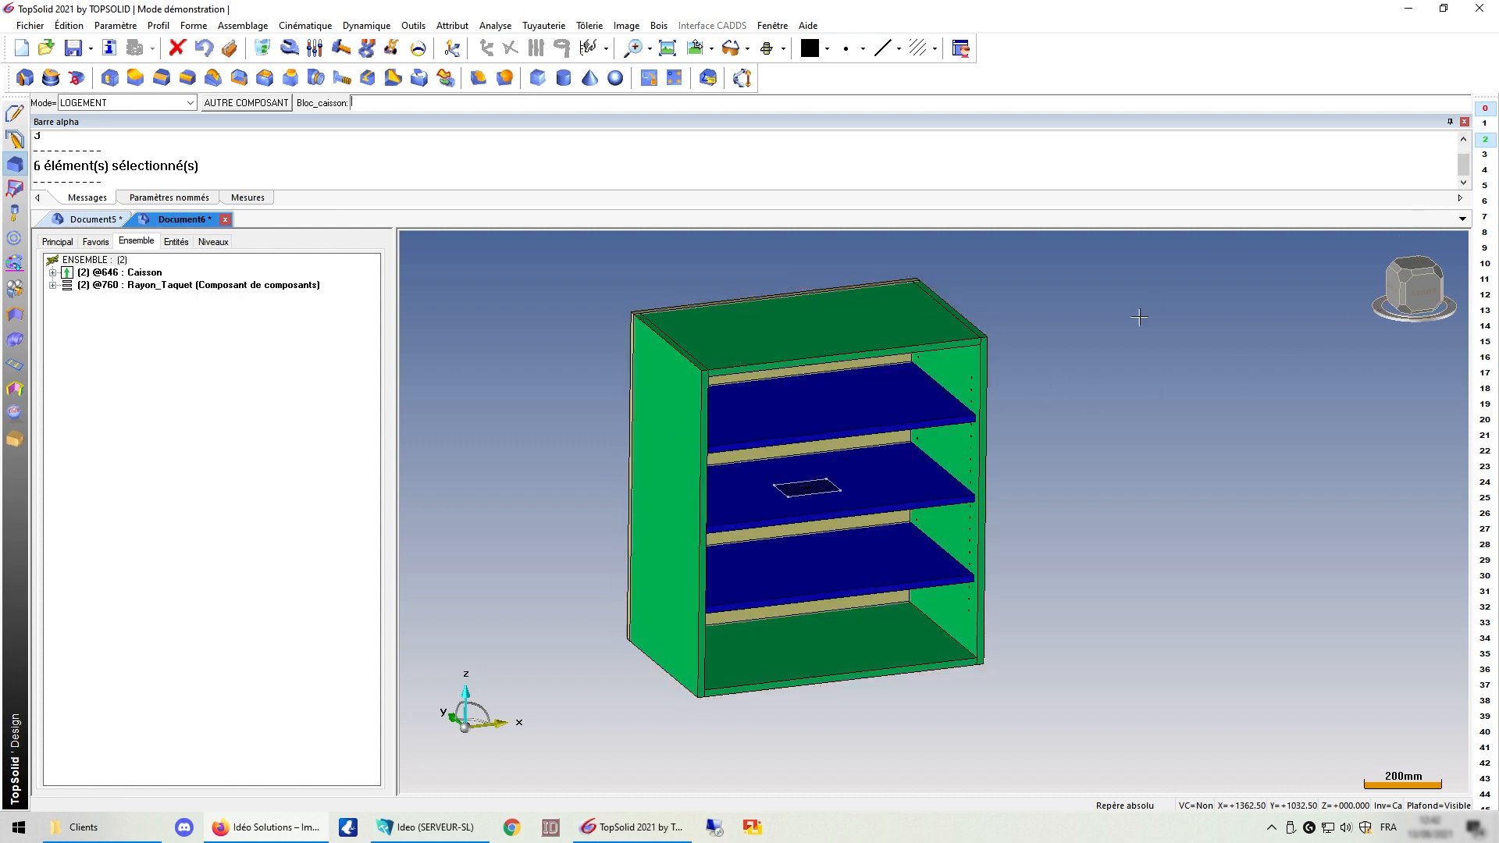
Step: Examine the library shelves, their support pins and the drilled holes in the cabinet side from several angles
{"action": "middle_click_drag", "start_coordinate": [1082, 392], "coordinate": [897, 400]}
{"action": "scroll", "coordinate": [785, 455], "scroll_direction": "up", "scroll_amount": 6}
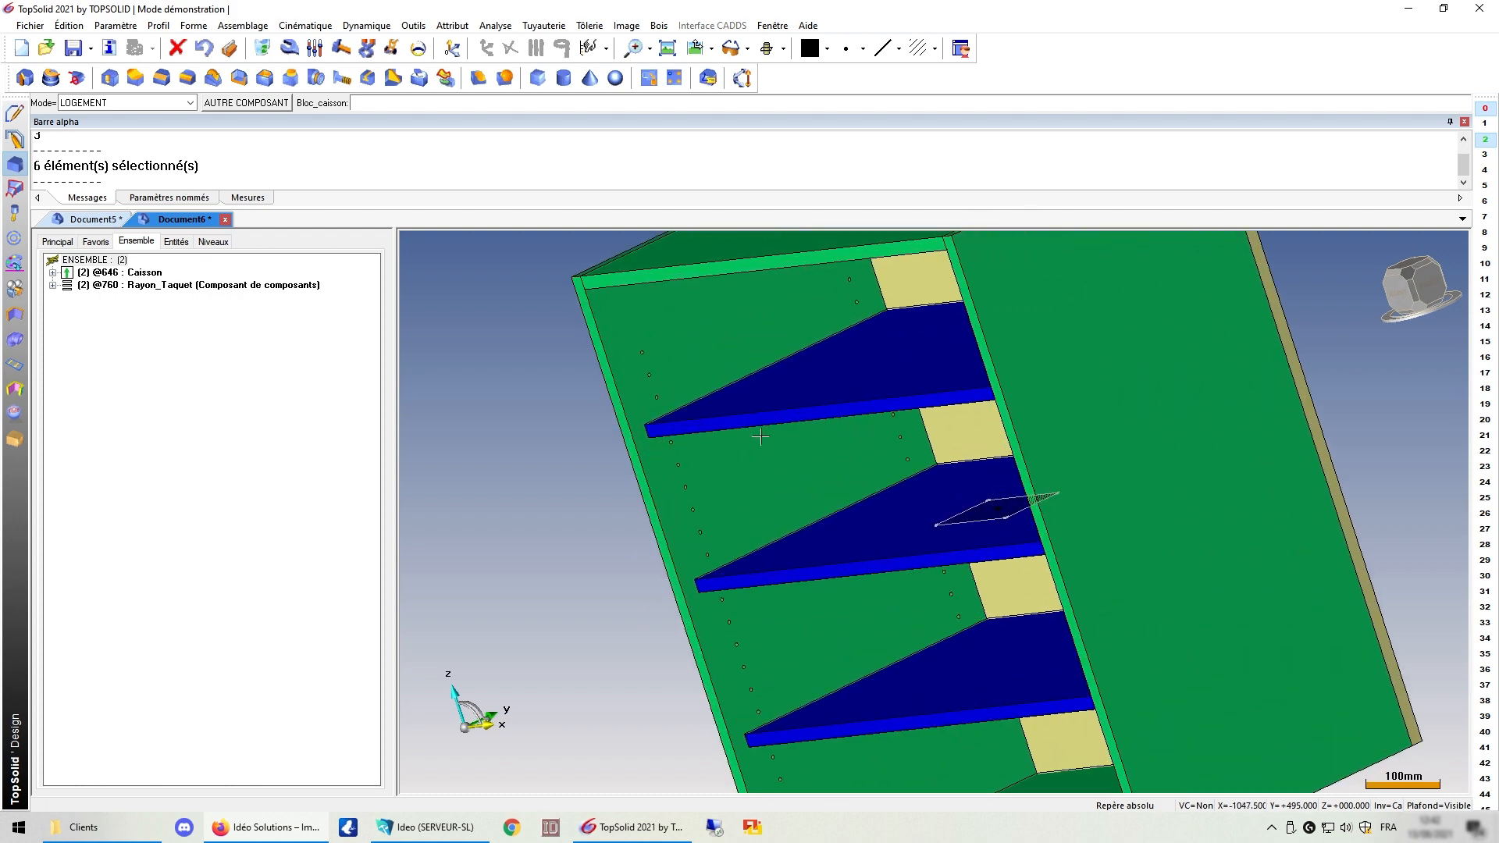
{"action": "scroll", "coordinate": [749, 426], "scroll_direction": "down", "scroll_amount": 3}
{"action": "scroll", "coordinate": [728, 419], "scroll_direction": "down", "scroll_amount": 3}
{"action": "middle_click_drag", "start_coordinate": [689, 485], "coordinate": [680, 425]}
{"action": "scroll", "coordinate": [687, 461], "scroll_direction": "up", "scroll_amount": 6}
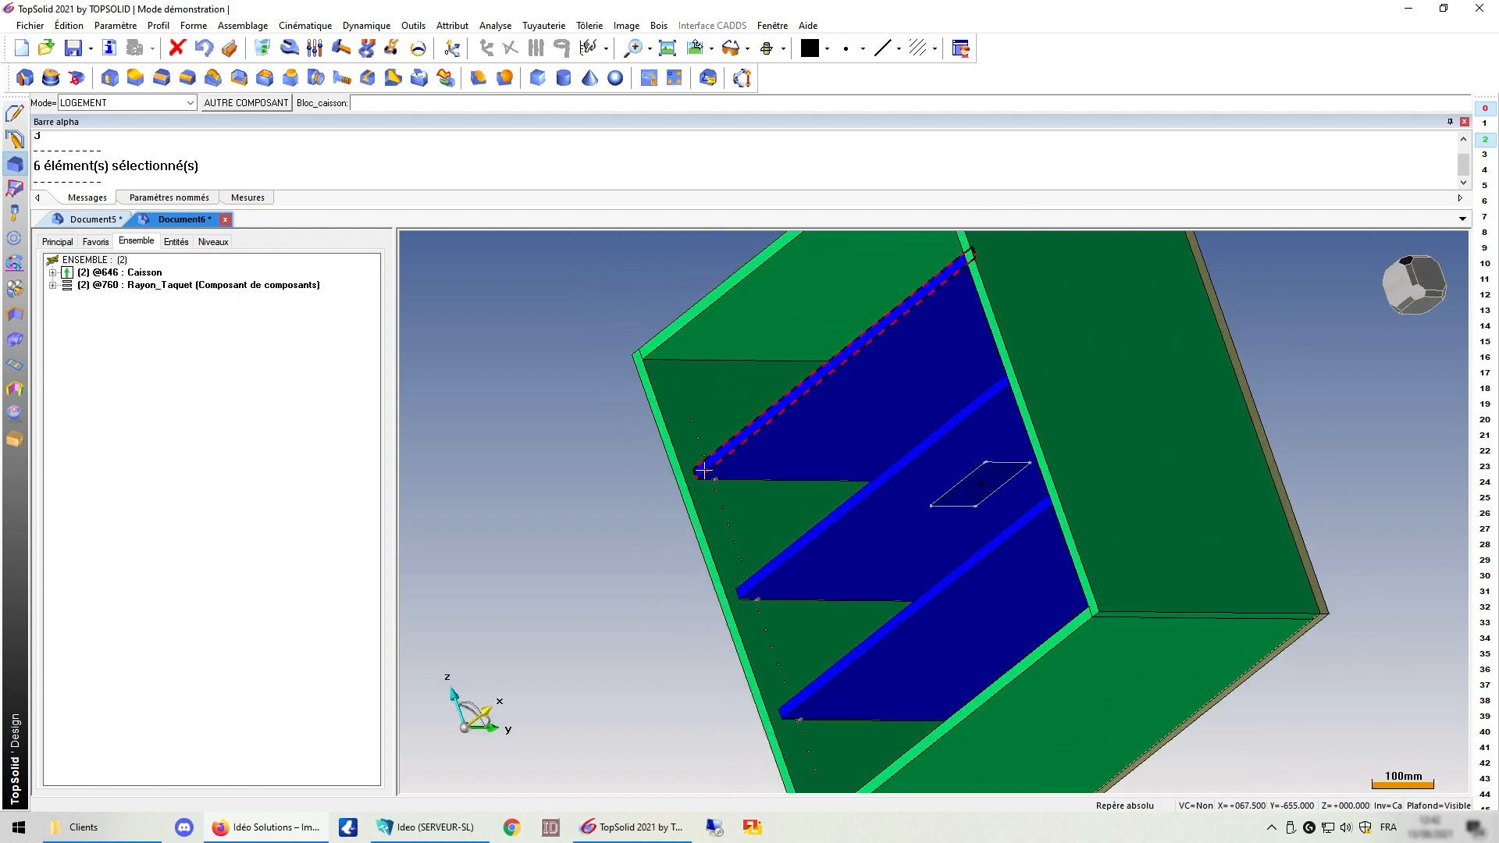
{"action": "scroll", "coordinate": [719, 484], "scroll_direction": "down", "scroll_amount": 8}
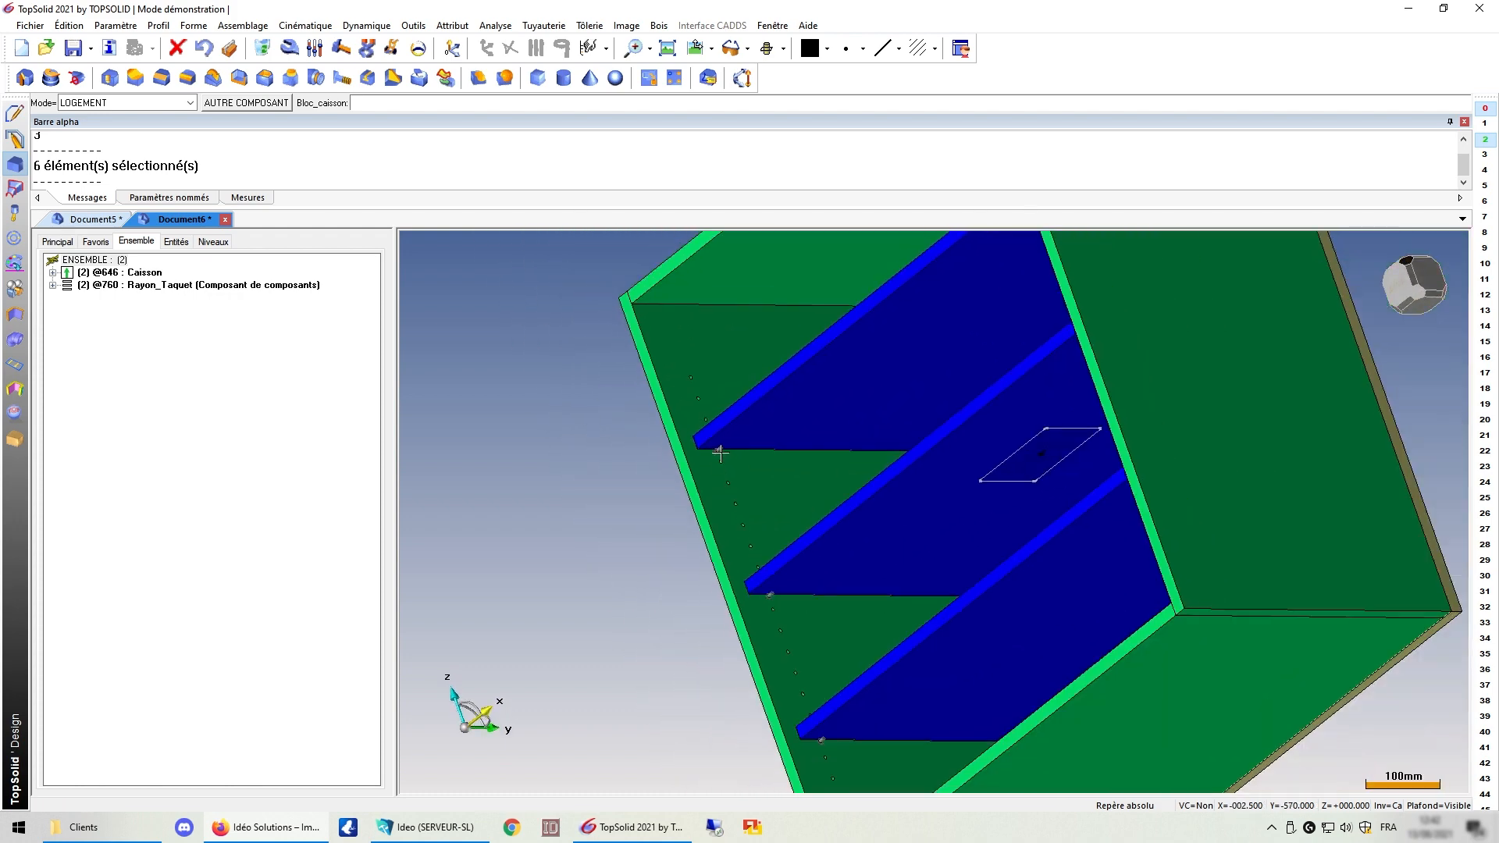
{"action": "middle_click_drag", "start_coordinate": [726, 453], "coordinate": [898, 549]}
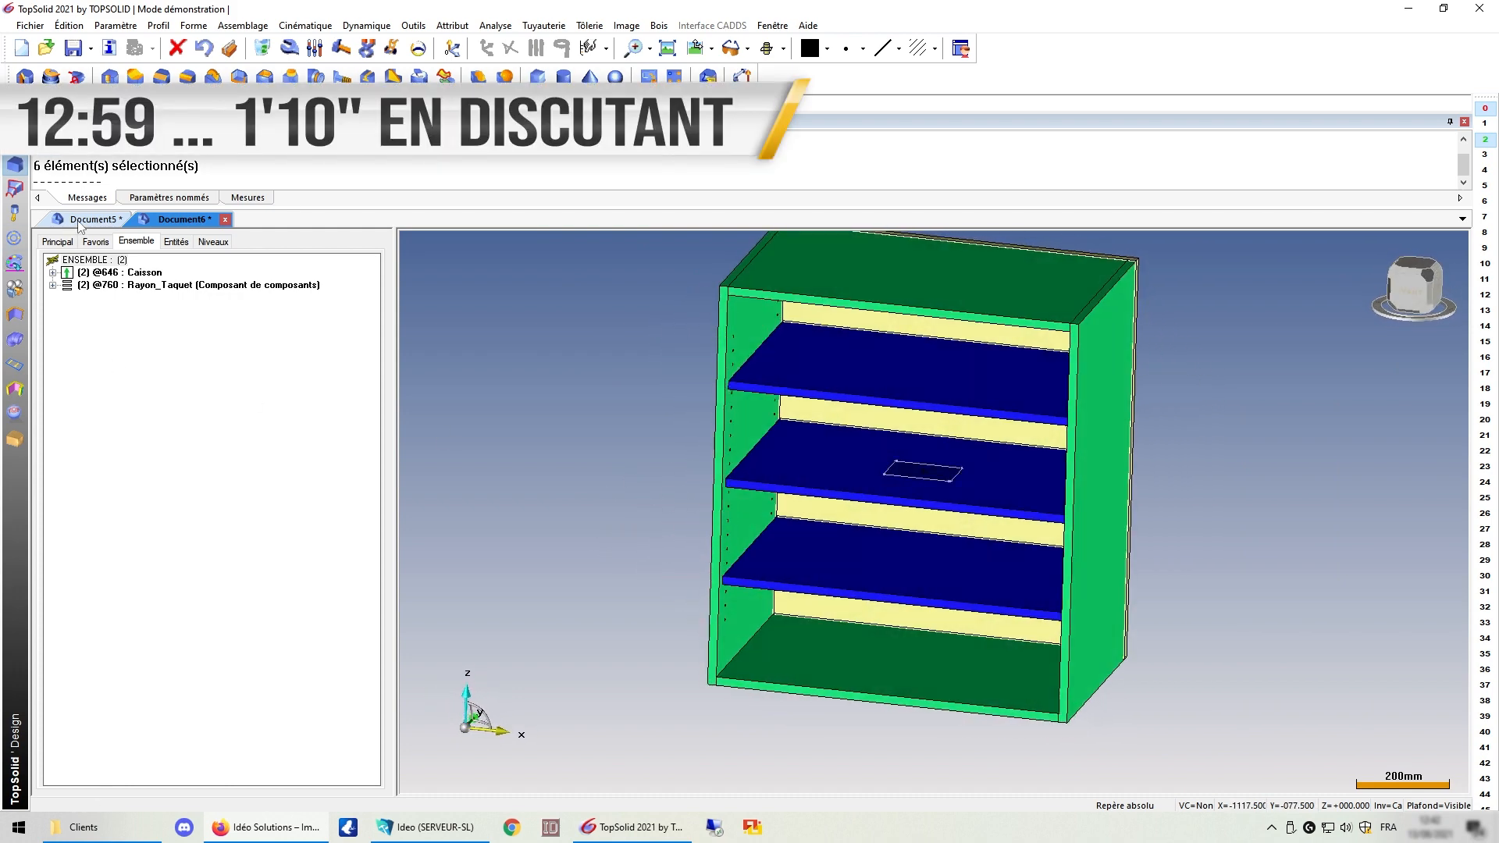
Step: Switch to Document5 and set the repeated shelf model's front clearance (Premier jeu) to 25 mm
{"action": "left_click", "coordinate": [78, 222]}
{"action": "middle_click_drag", "start_coordinate": [680, 437], "coordinate": [751, 450]}
{"action": "scroll", "coordinate": [811, 496], "scroll_direction": "up", "scroll_amount": 4}
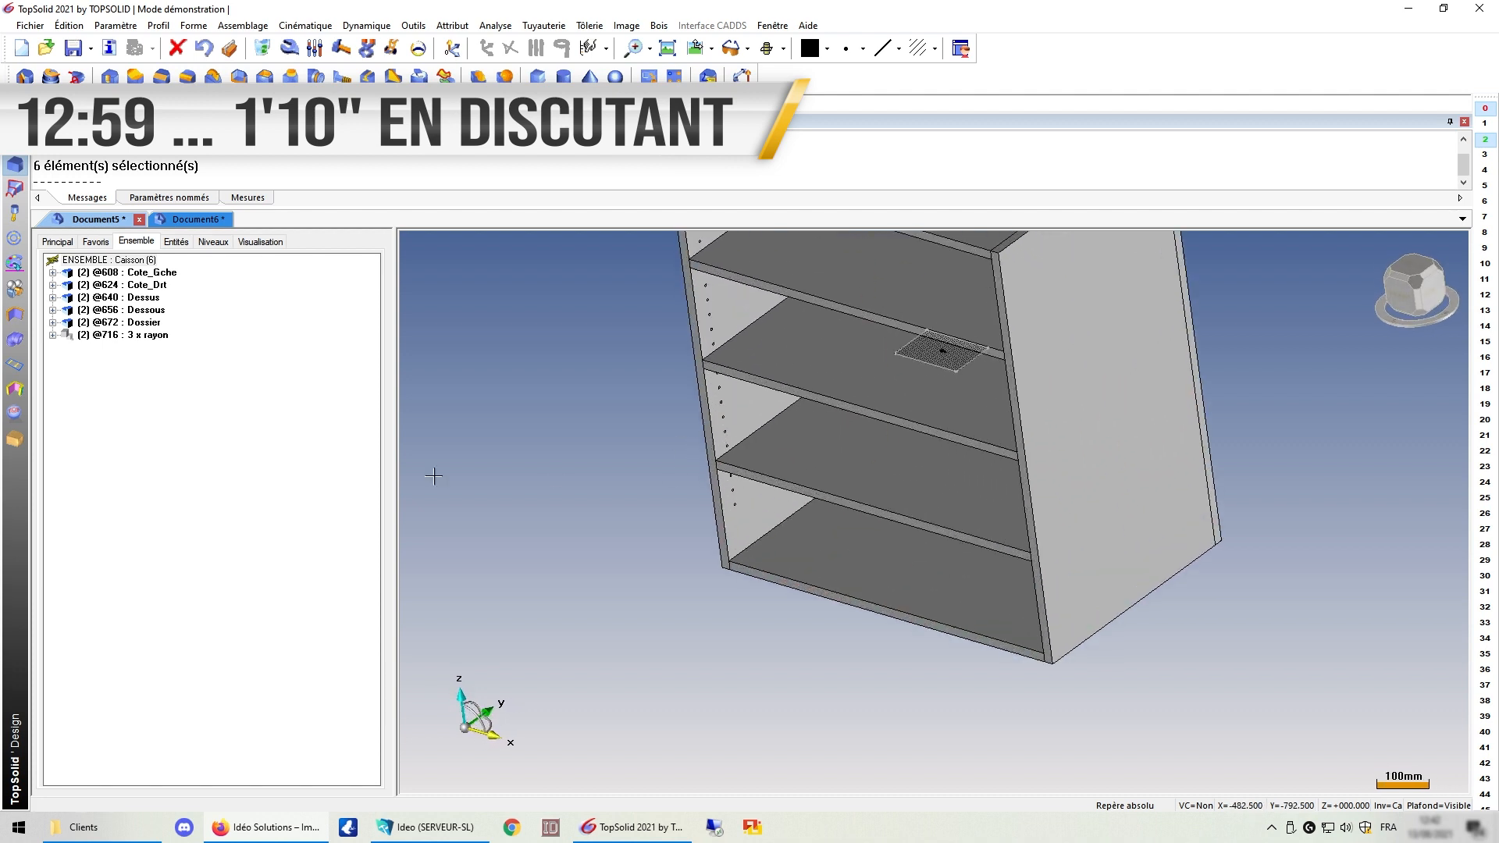
{"action": "left_click", "coordinate": [52, 335]}
{"action": "left_click", "coordinate": [67, 372]}
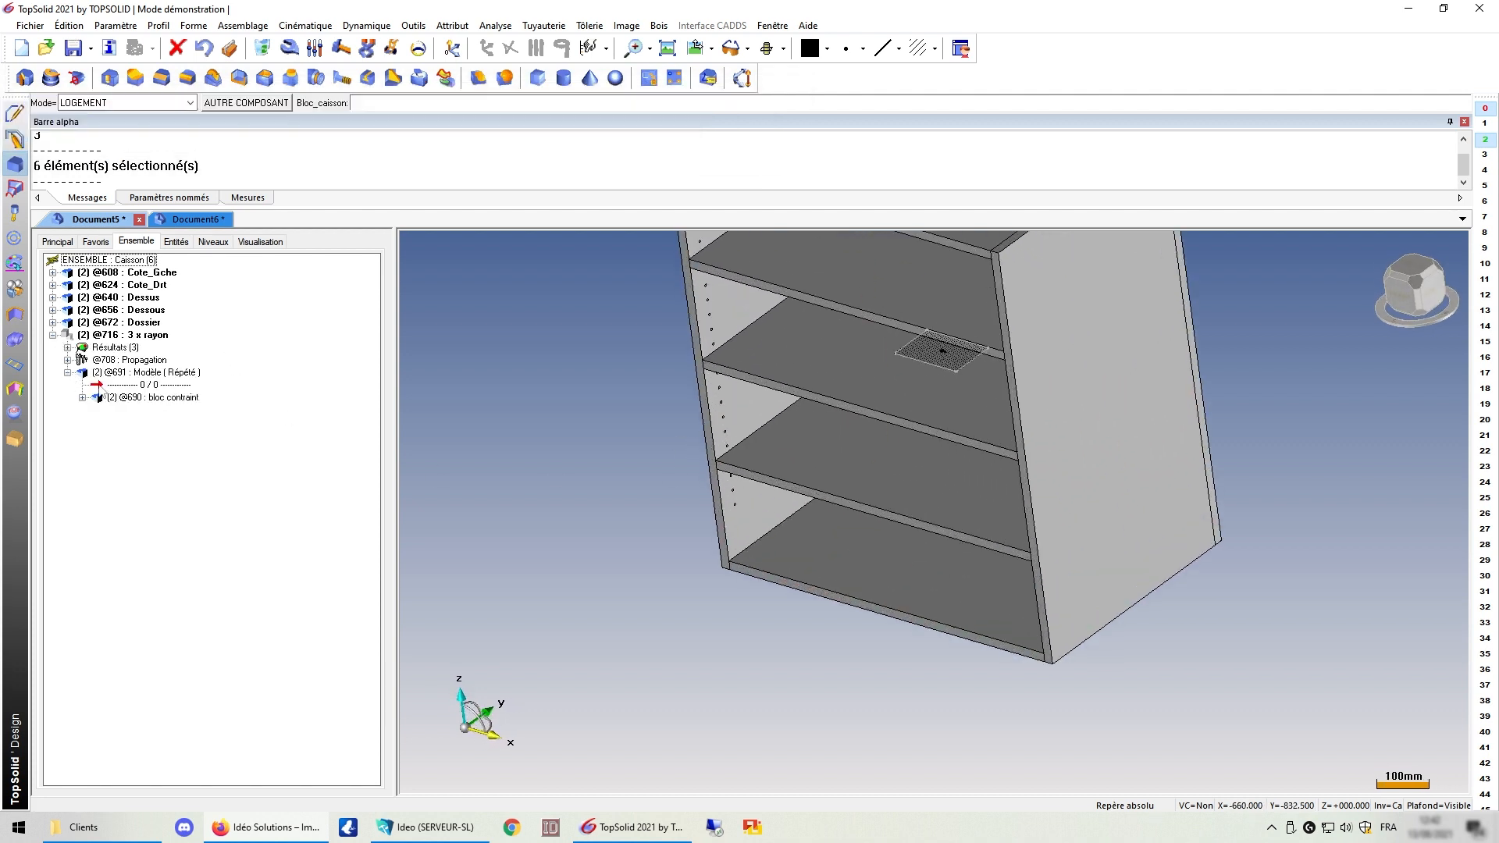
{"action": "left_click", "coordinate": [82, 398]}
{"action": "left_click", "coordinate": [180, 435]}
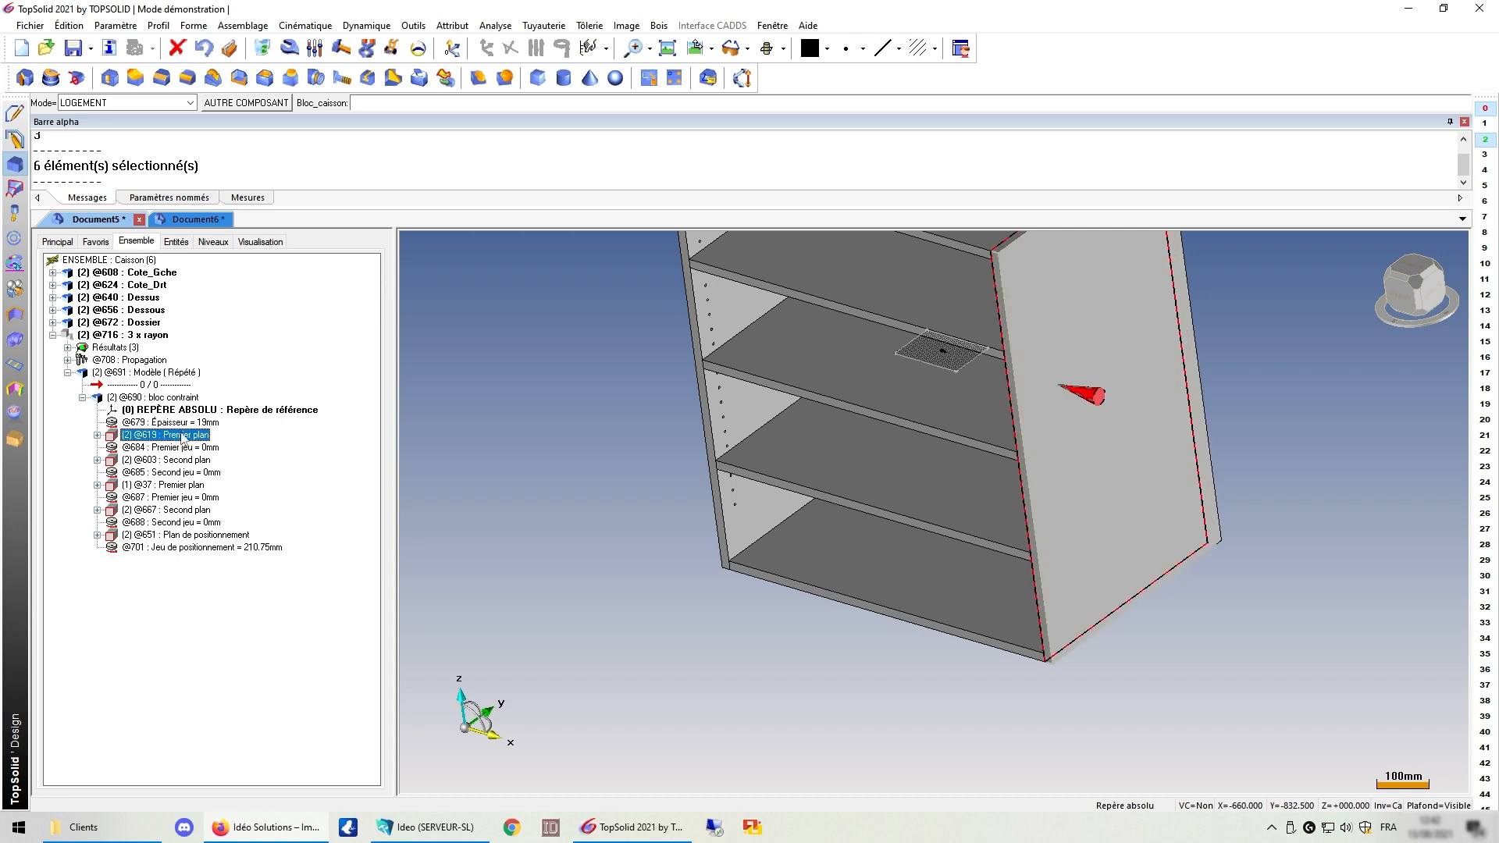
{"action": "left_click", "coordinate": [184, 485]}
{"action": "double_click", "coordinate": [206, 499]}
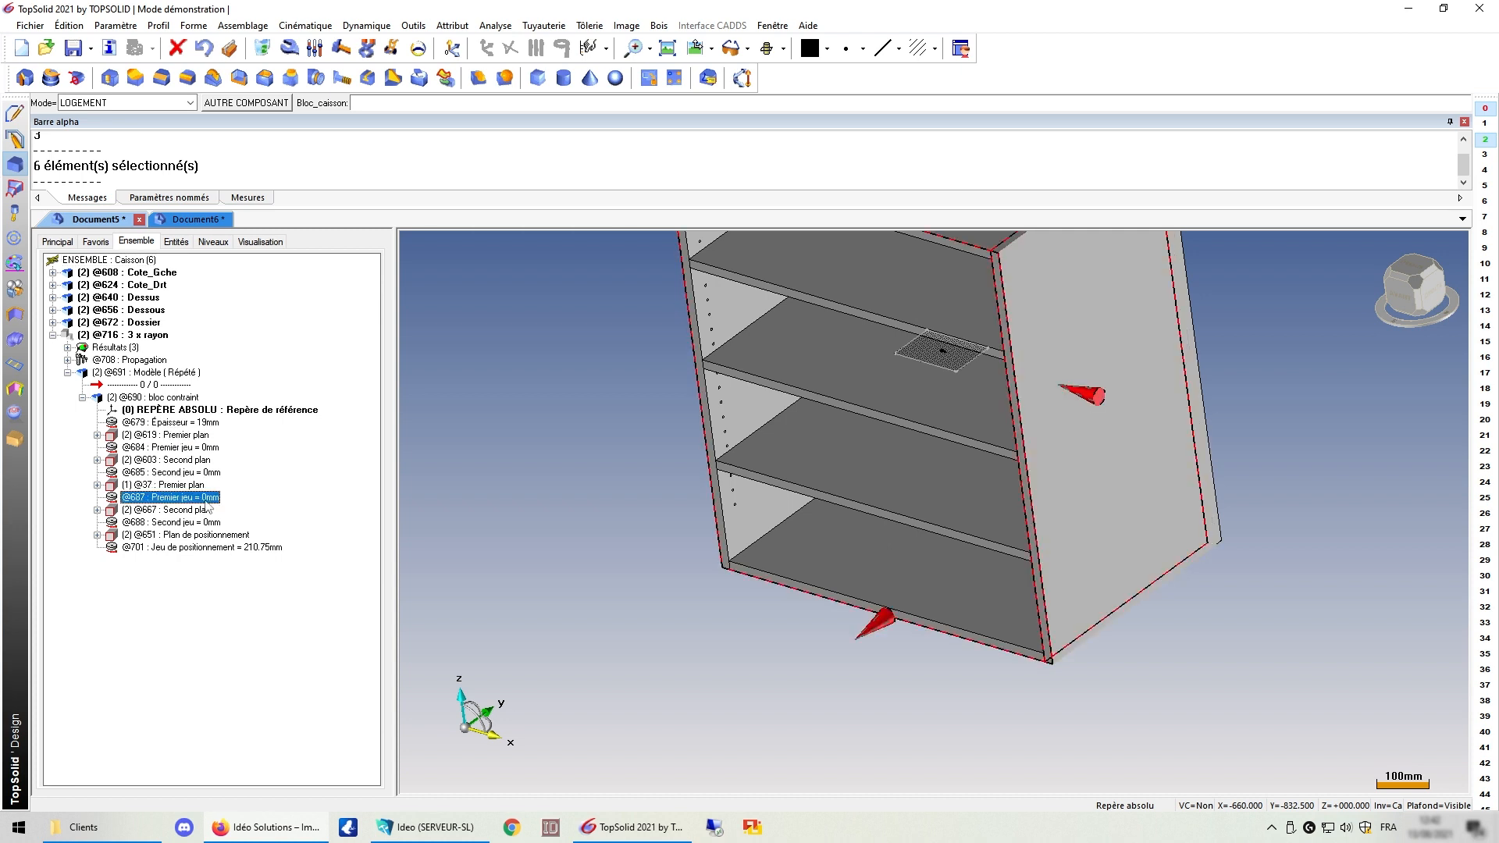
{"action": "key", "text": "Return"}
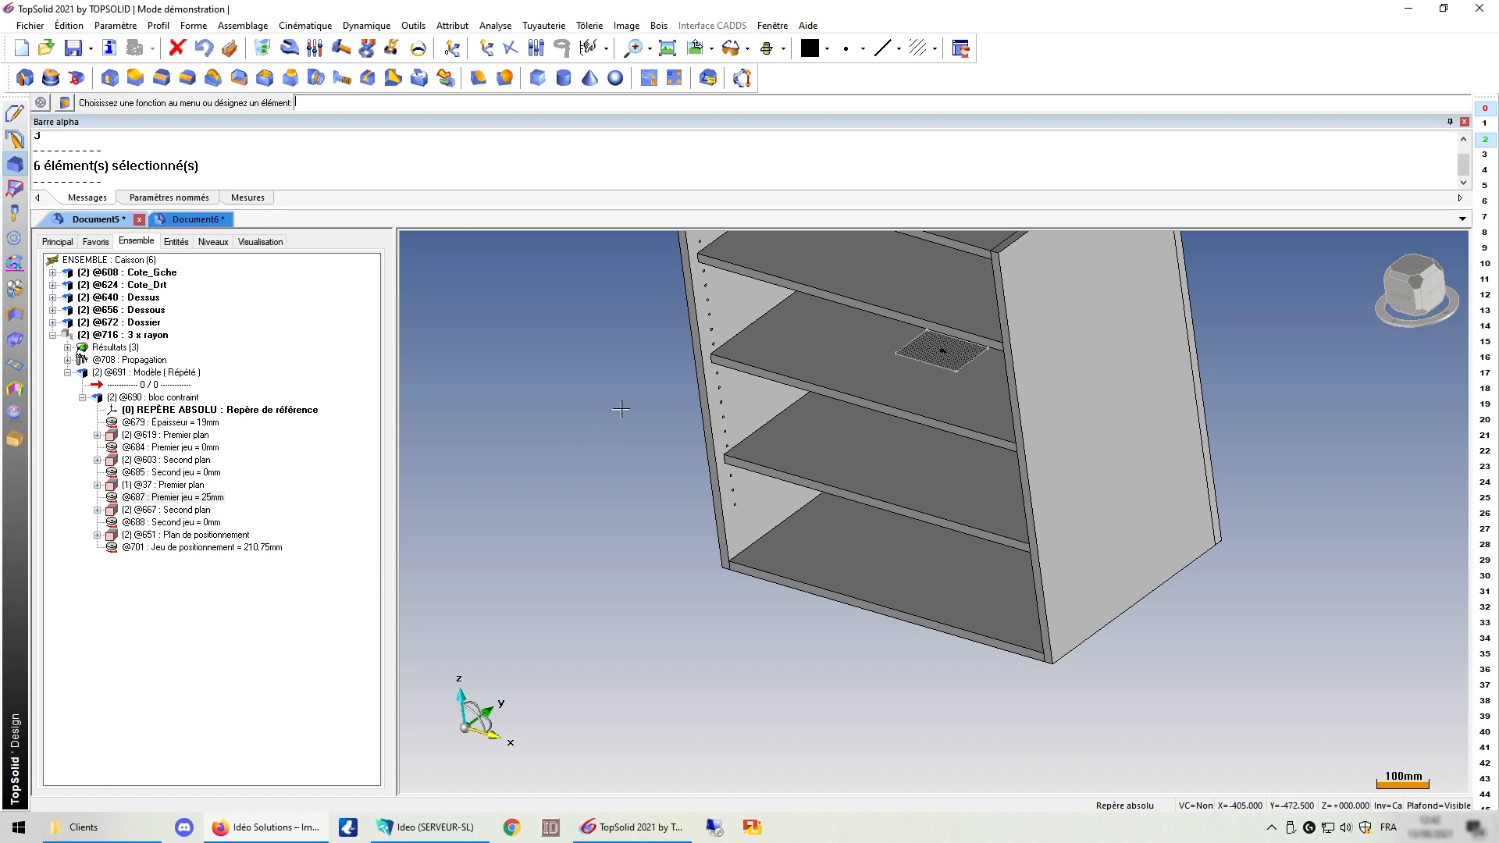
Step: Examine how the recessed shelves line up with the rows of drilled holes in the cabinet side
{"action": "scroll", "coordinate": [722, 355], "scroll_direction": "up", "scroll_amount": 3}
{"action": "scroll", "coordinate": [659, 492], "scroll_direction": "down", "scroll_amount": 5}
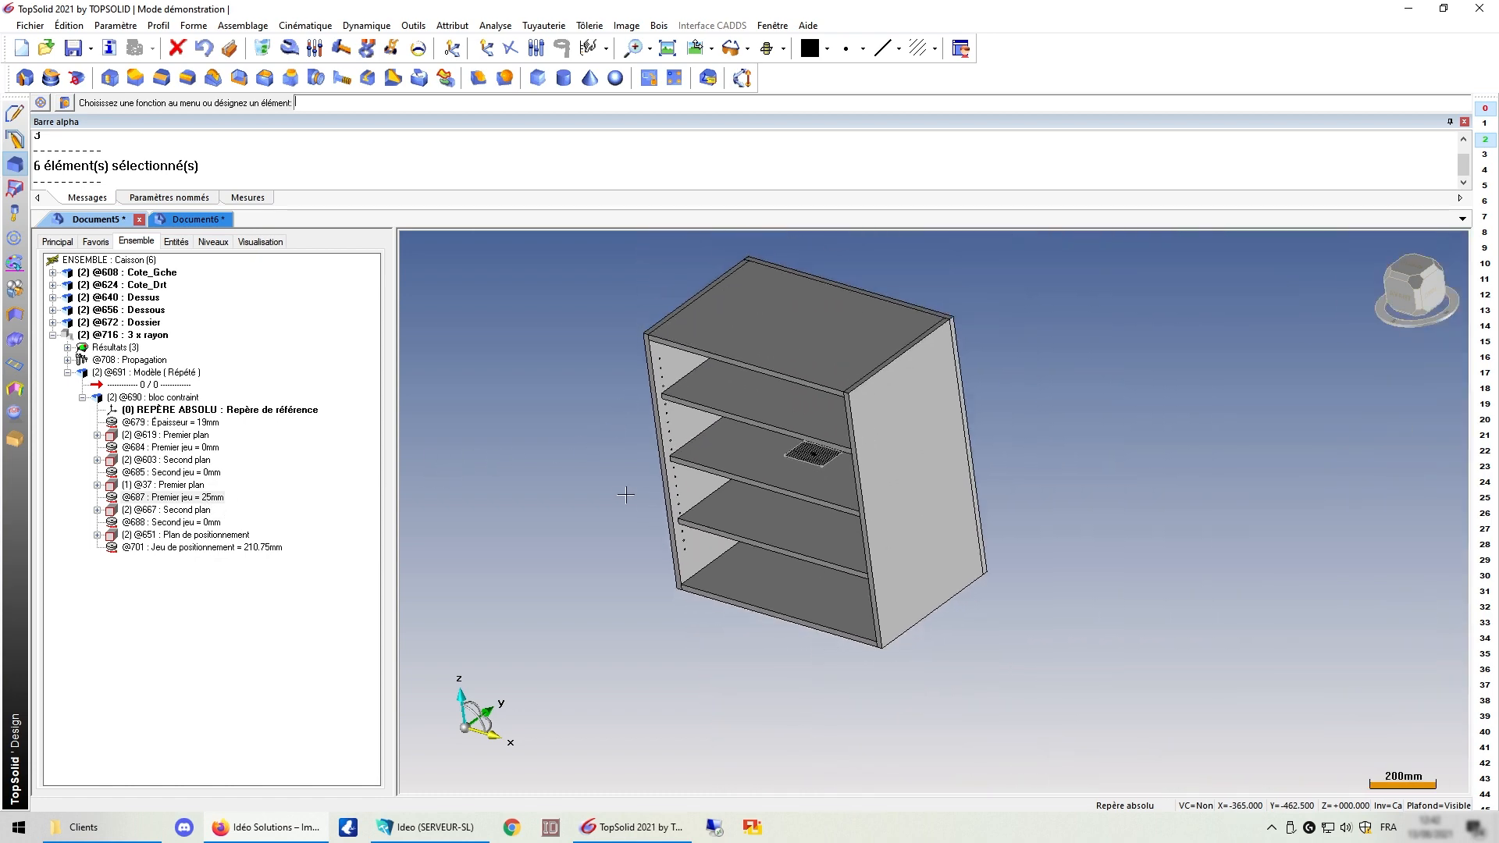
{"action": "middle_click_drag", "start_coordinate": [539, 511], "coordinate": [561, 486]}
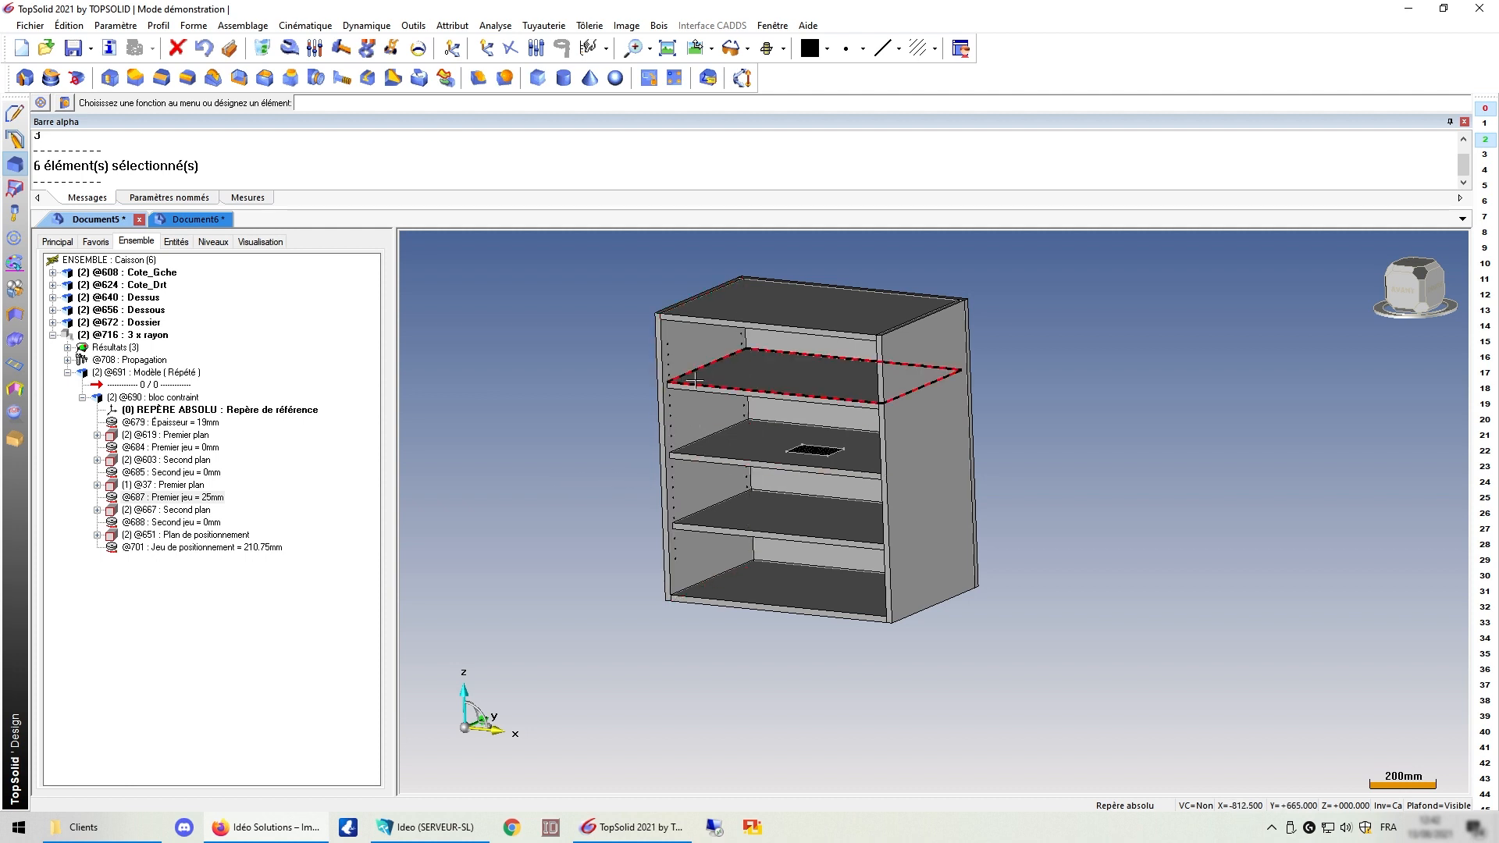
{"action": "scroll", "coordinate": [685, 381], "scroll_direction": "up", "scroll_amount": 2}
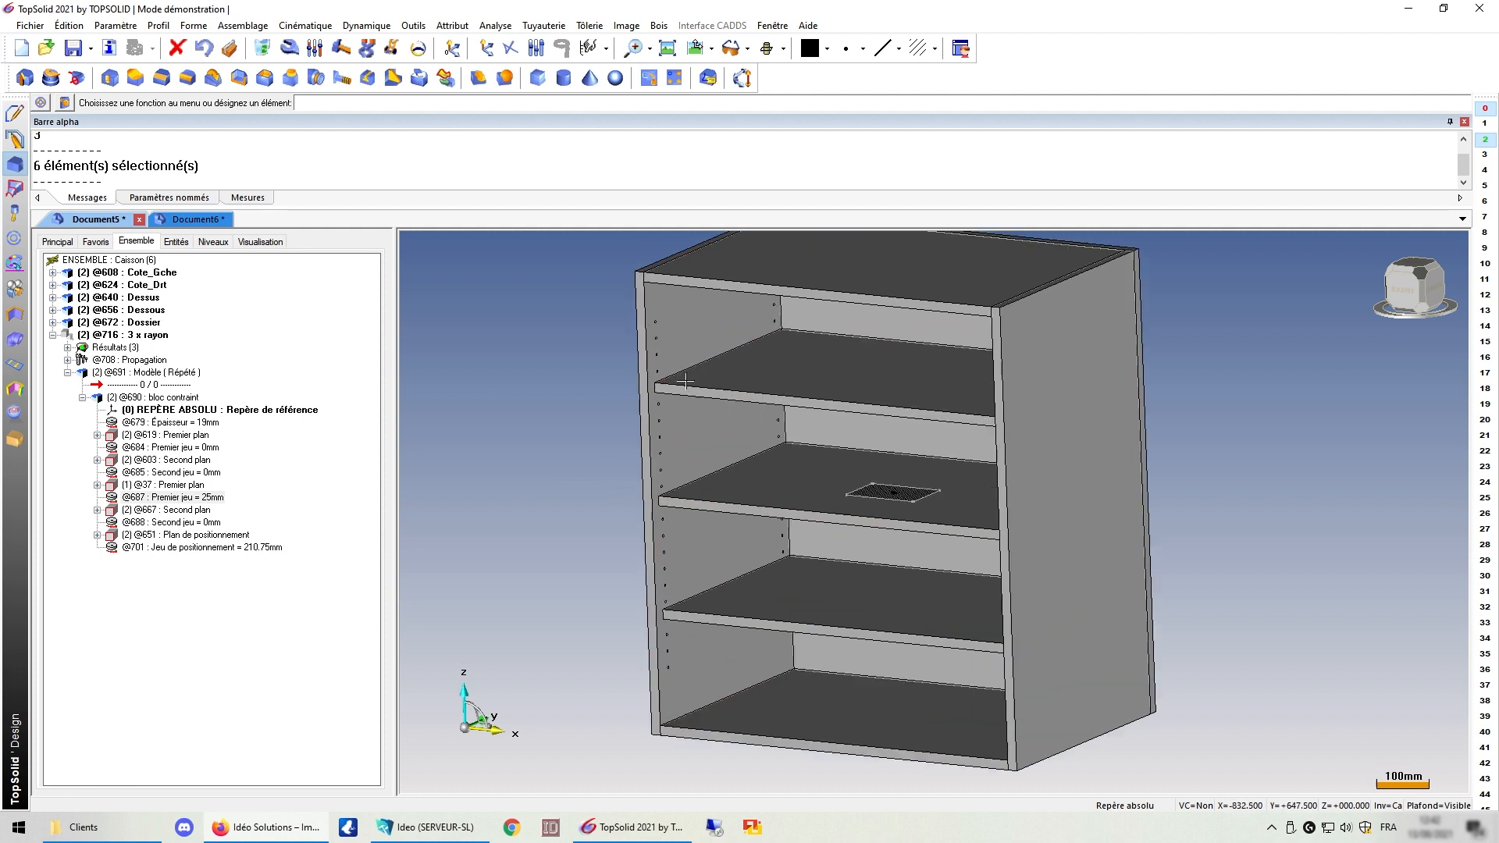
{"action": "scroll", "coordinate": [685, 381], "scroll_direction": "up", "scroll_amount": 2}
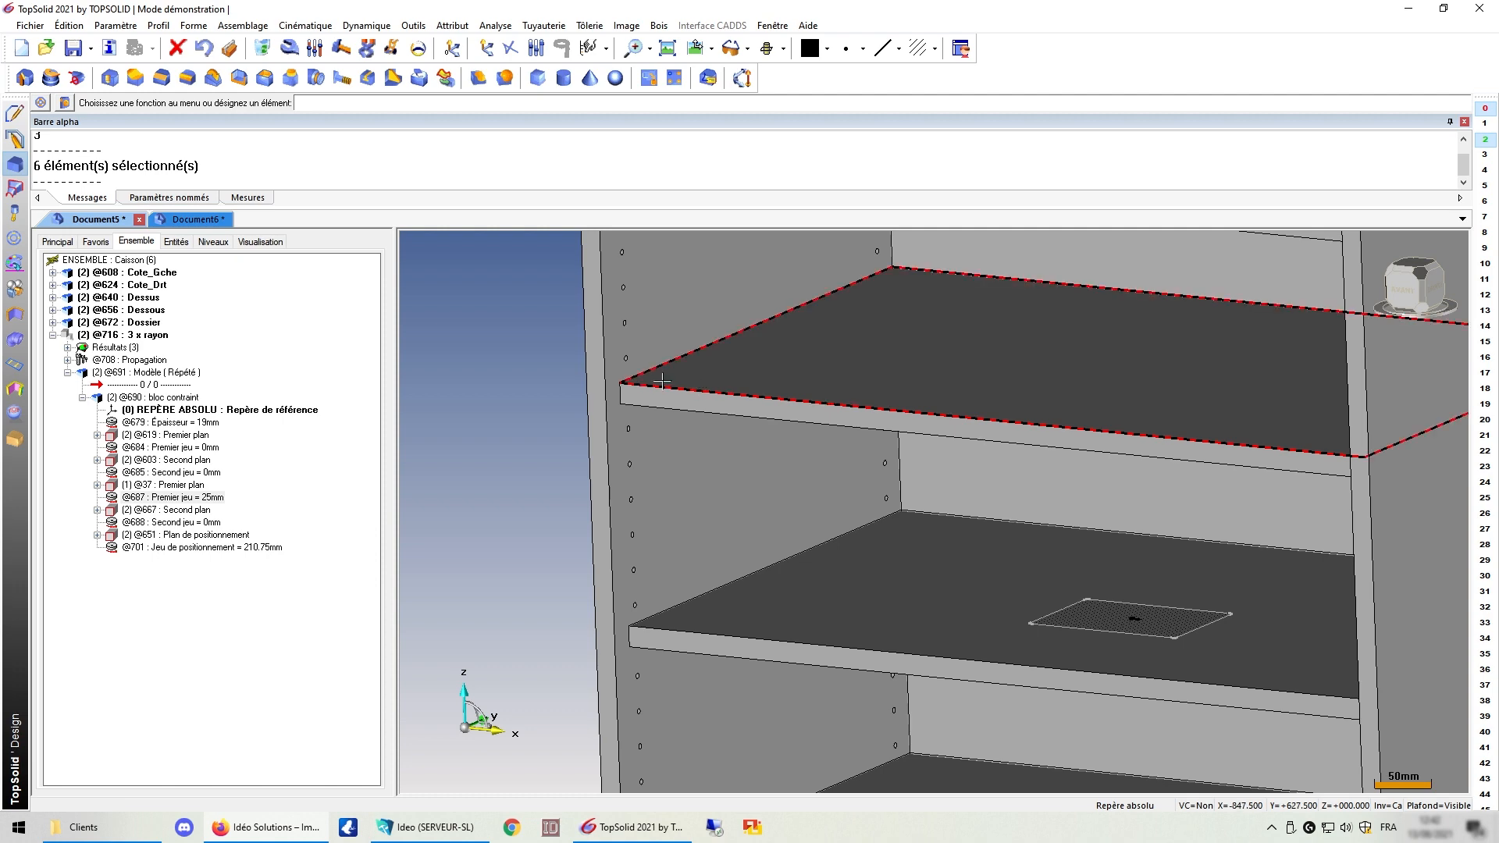
{"action": "scroll", "coordinate": [664, 379], "scroll_direction": "down", "scroll_amount": 2}
{"action": "middle_click_drag", "start_coordinate": [696, 438], "coordinate": [650, 397]}
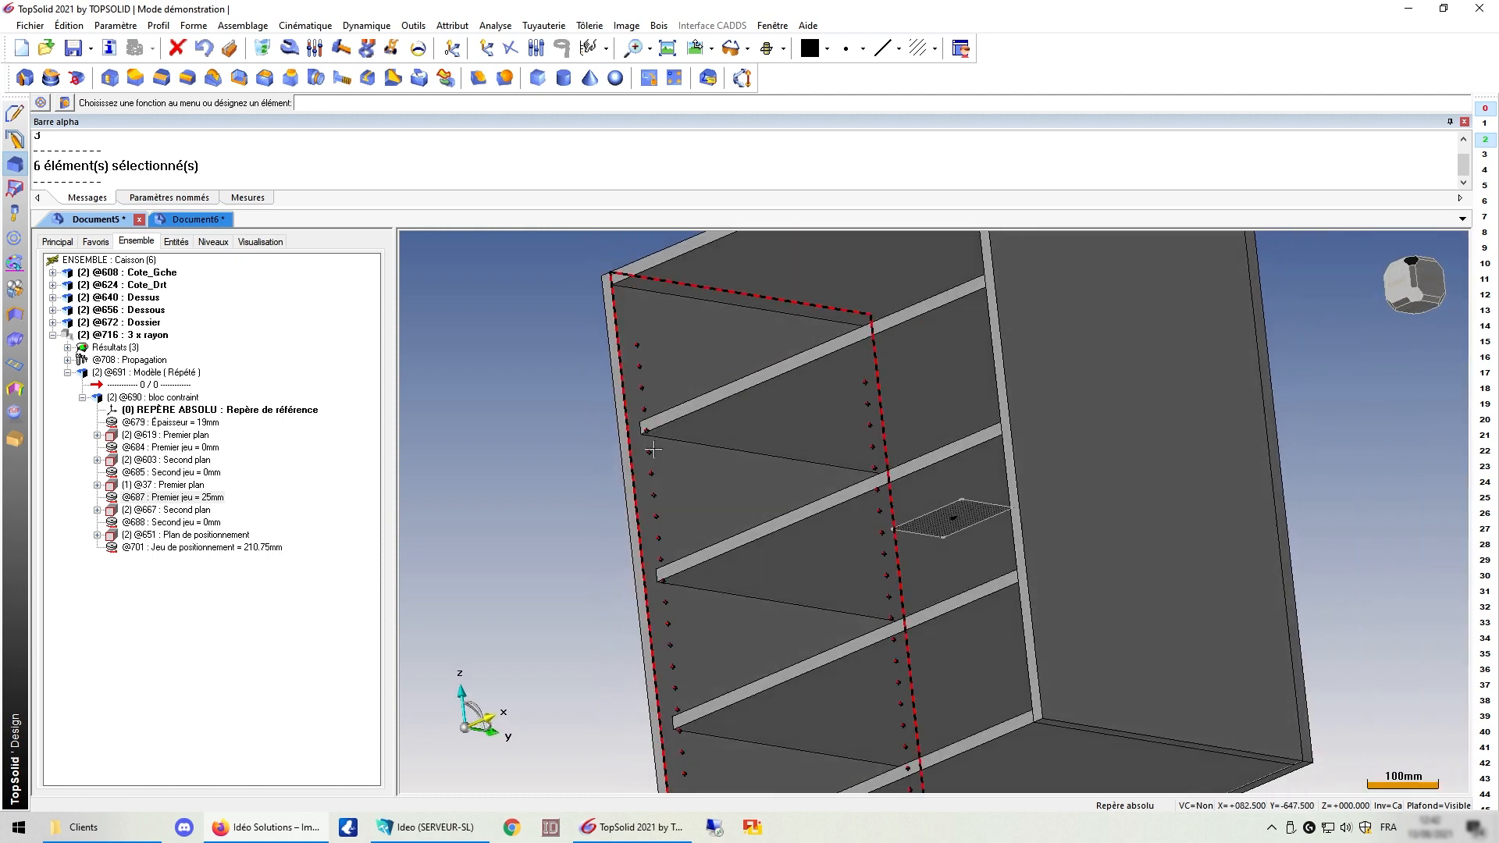
{"action": "scroll", "coordinate": [648, 431], "scroll_direction": "up", "scroll_amount": 5}
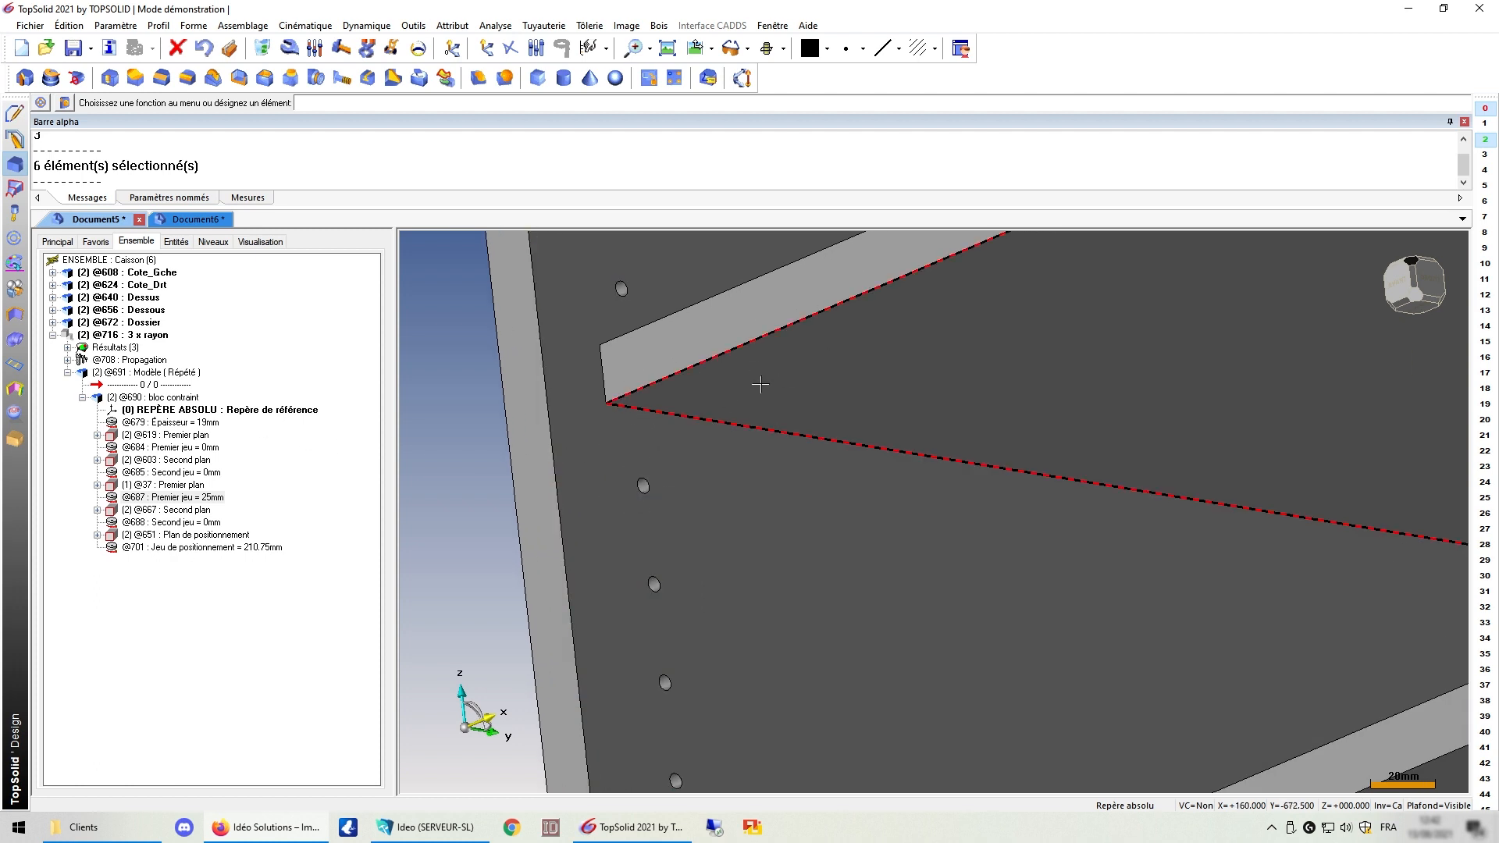
{"action": "scroll", "coordinate": [638, 428], "scroll_direction": "down", "scroll_amount": 2}
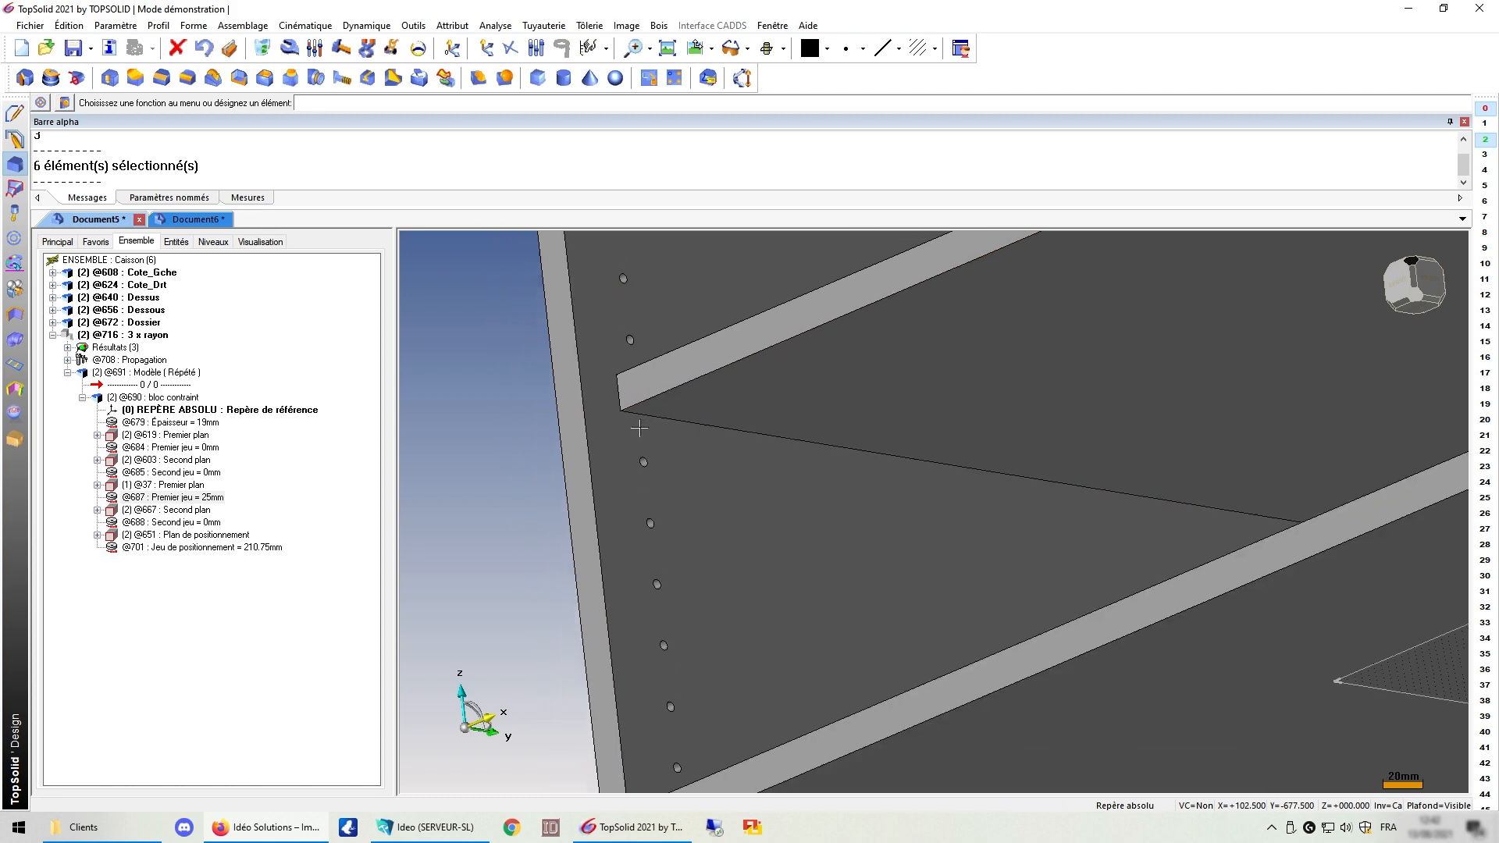
{"action": "scroll", "coordinate": [639, 428], "scroll_direction": "down", "scroll_amount": 2}
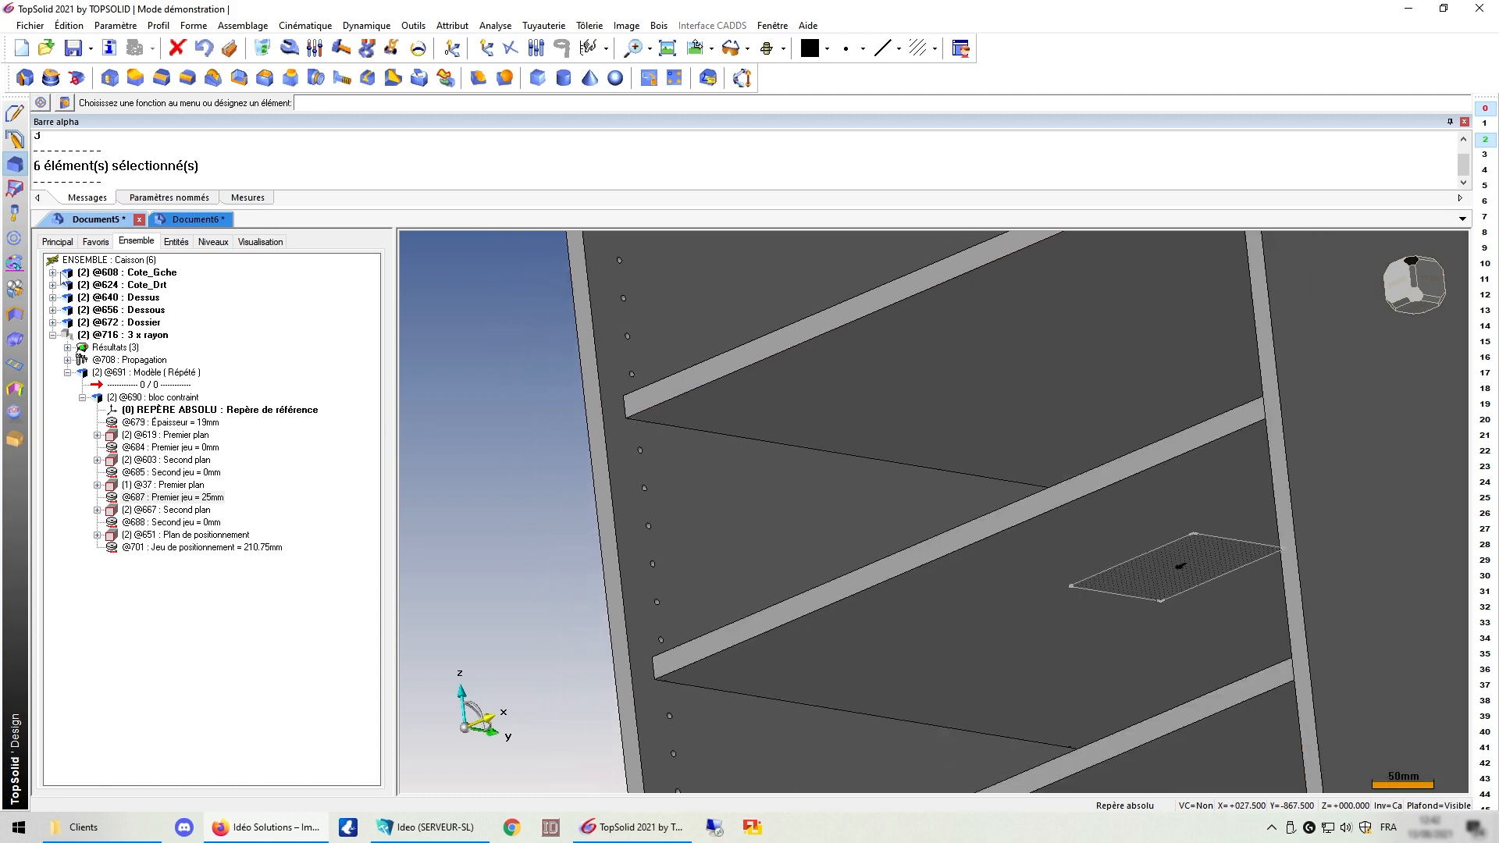
Step: Set the centring distance of the left side's Perçage_Taquet drilling to 37mm+25 so it accounts for the shelf recess
{"action": "left_click", "coordinate": [53, 273]}
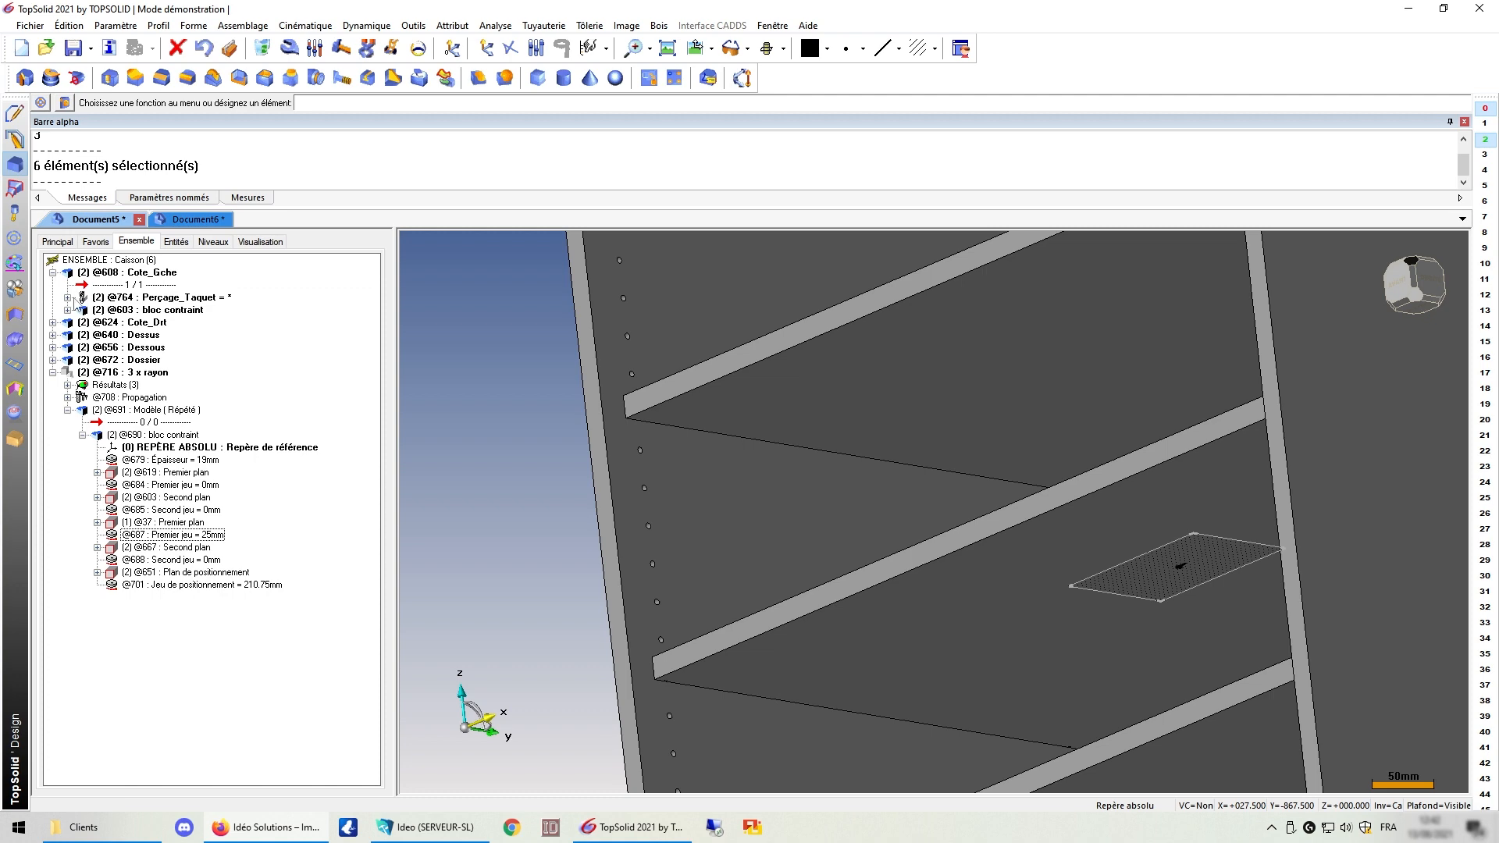
{"action": "left_click", "coordinate": [68, 298]}
{"action": "left_click", "coordinate": [82, 335]}
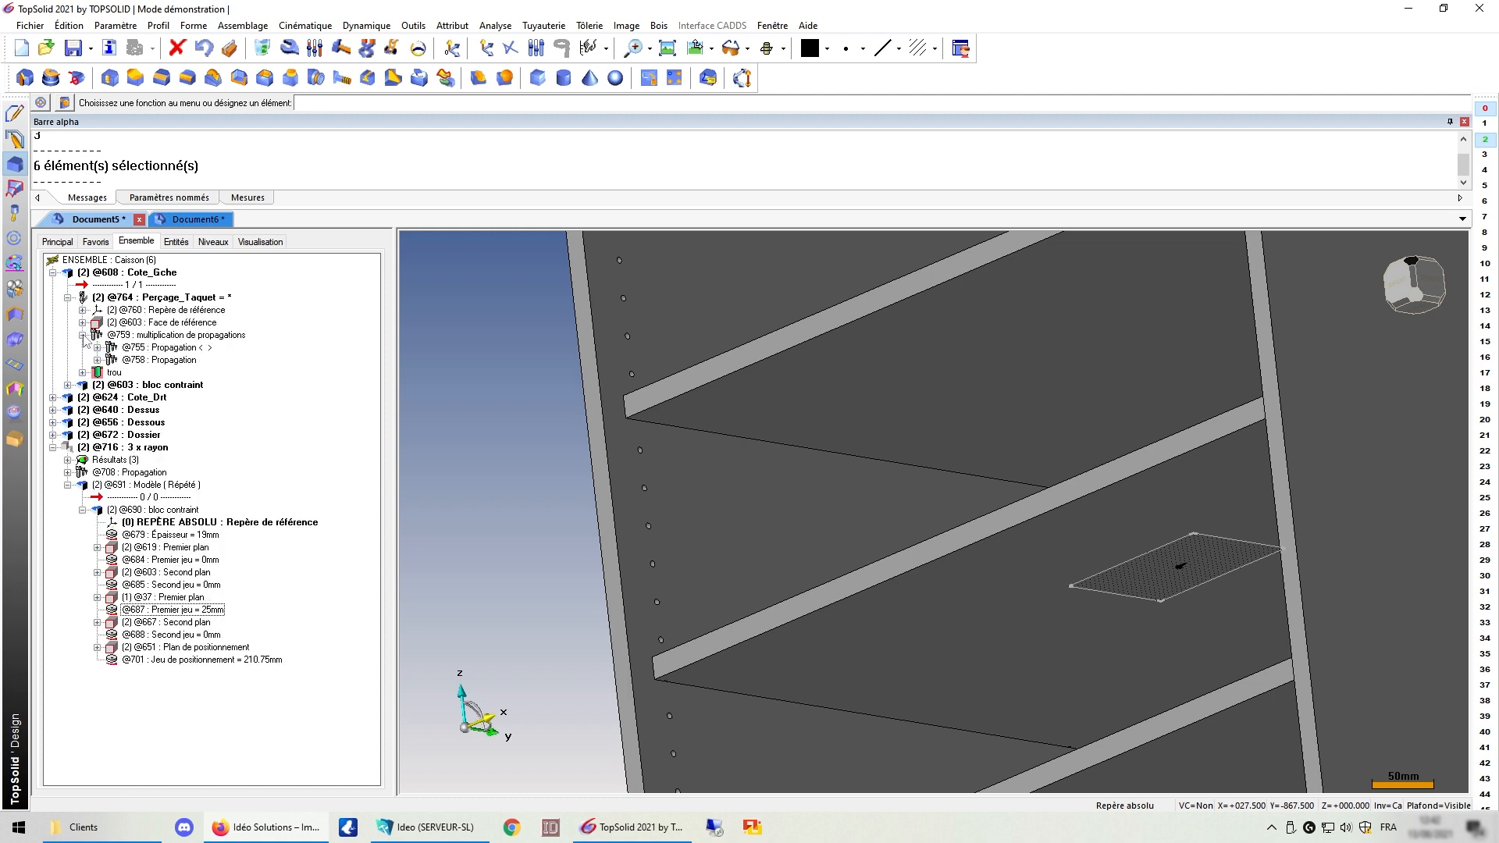
{"action": "left_click", "coordinate": [97, 347]}
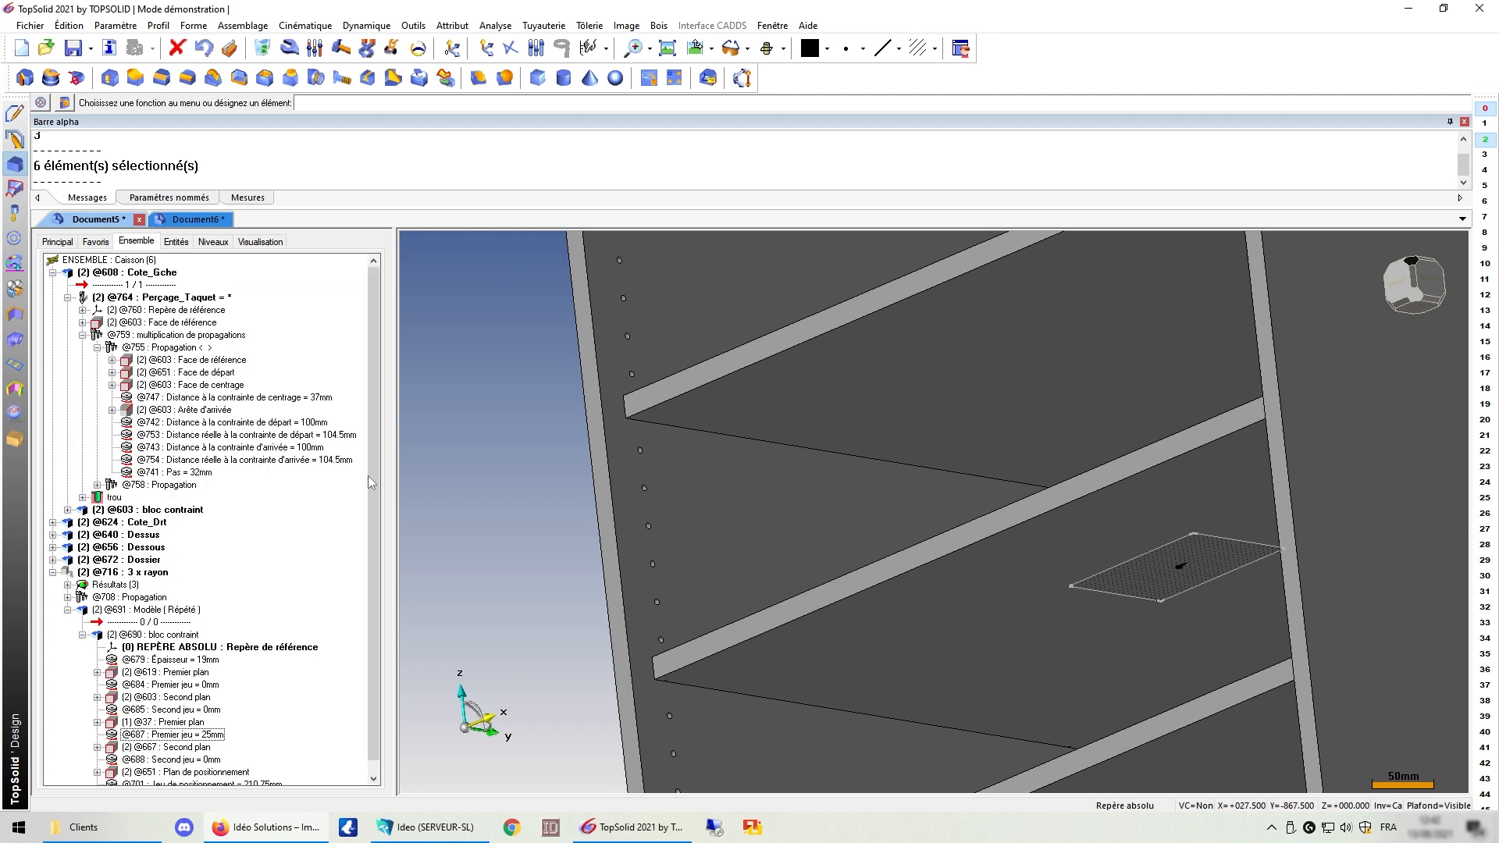
{"action": "double_click", "coordinate": [323, 402]}
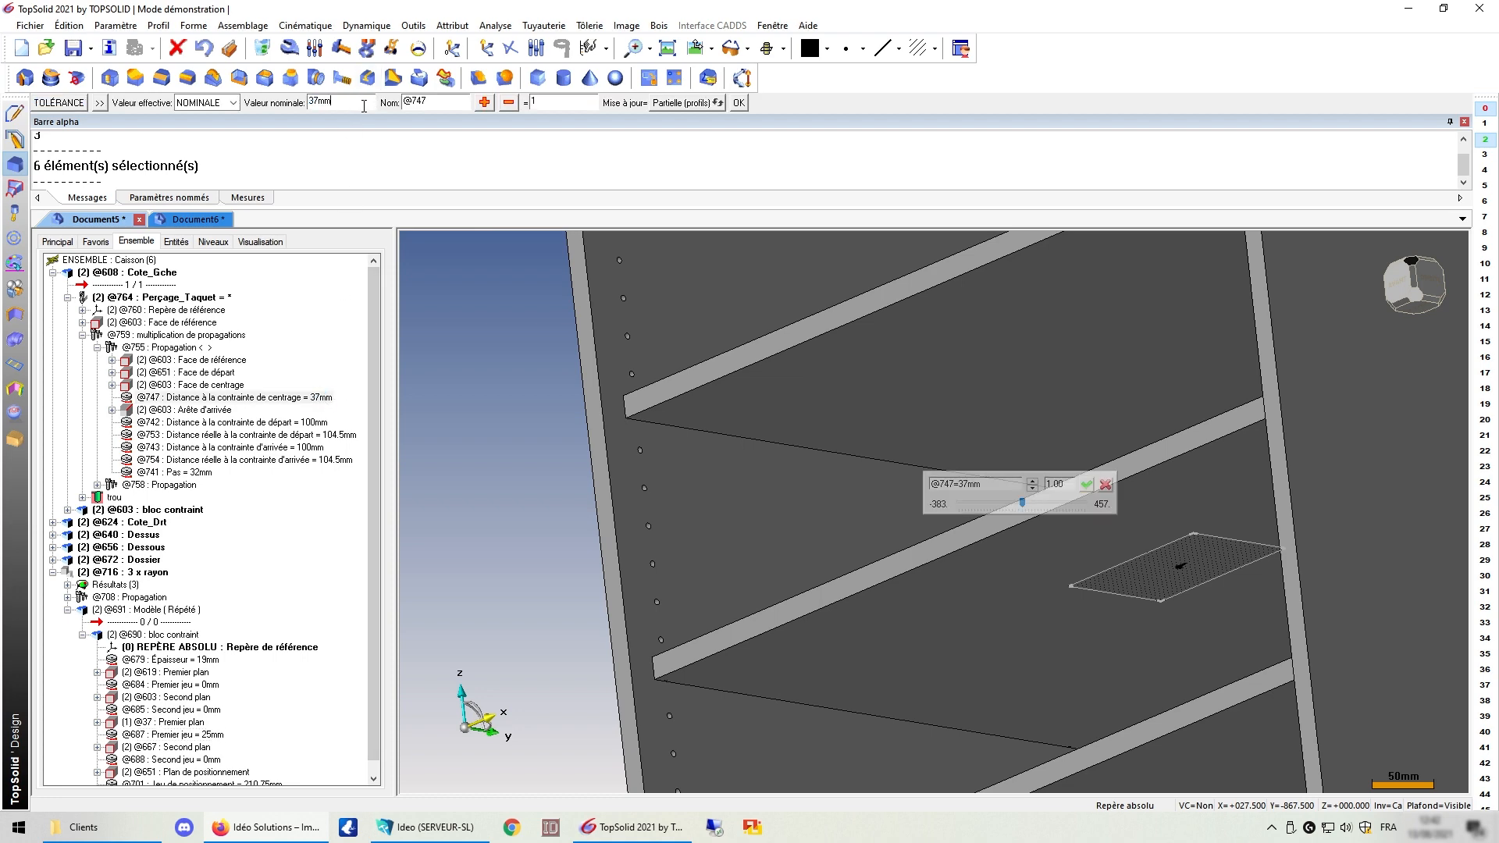
{"action": "key", "text": "Return"}
{"action": "scroll", "coordinate": [549, 426], "scroll_direction": "down", "scroll_amount": 4}
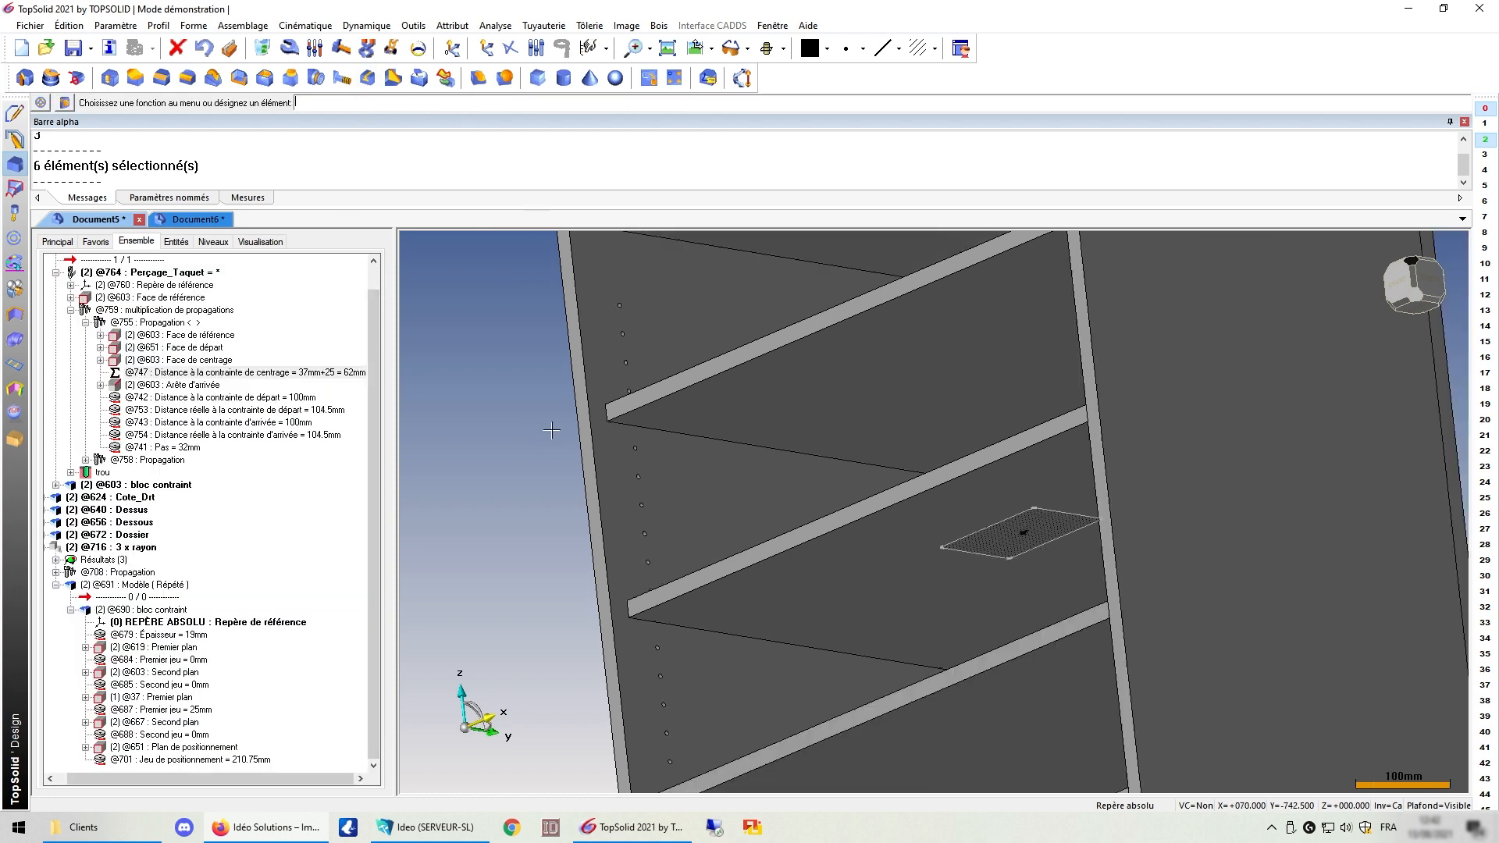
{"action": "middle_click_drag", "start_coordinate": [550, 426], "coordinate": [513, 497]}
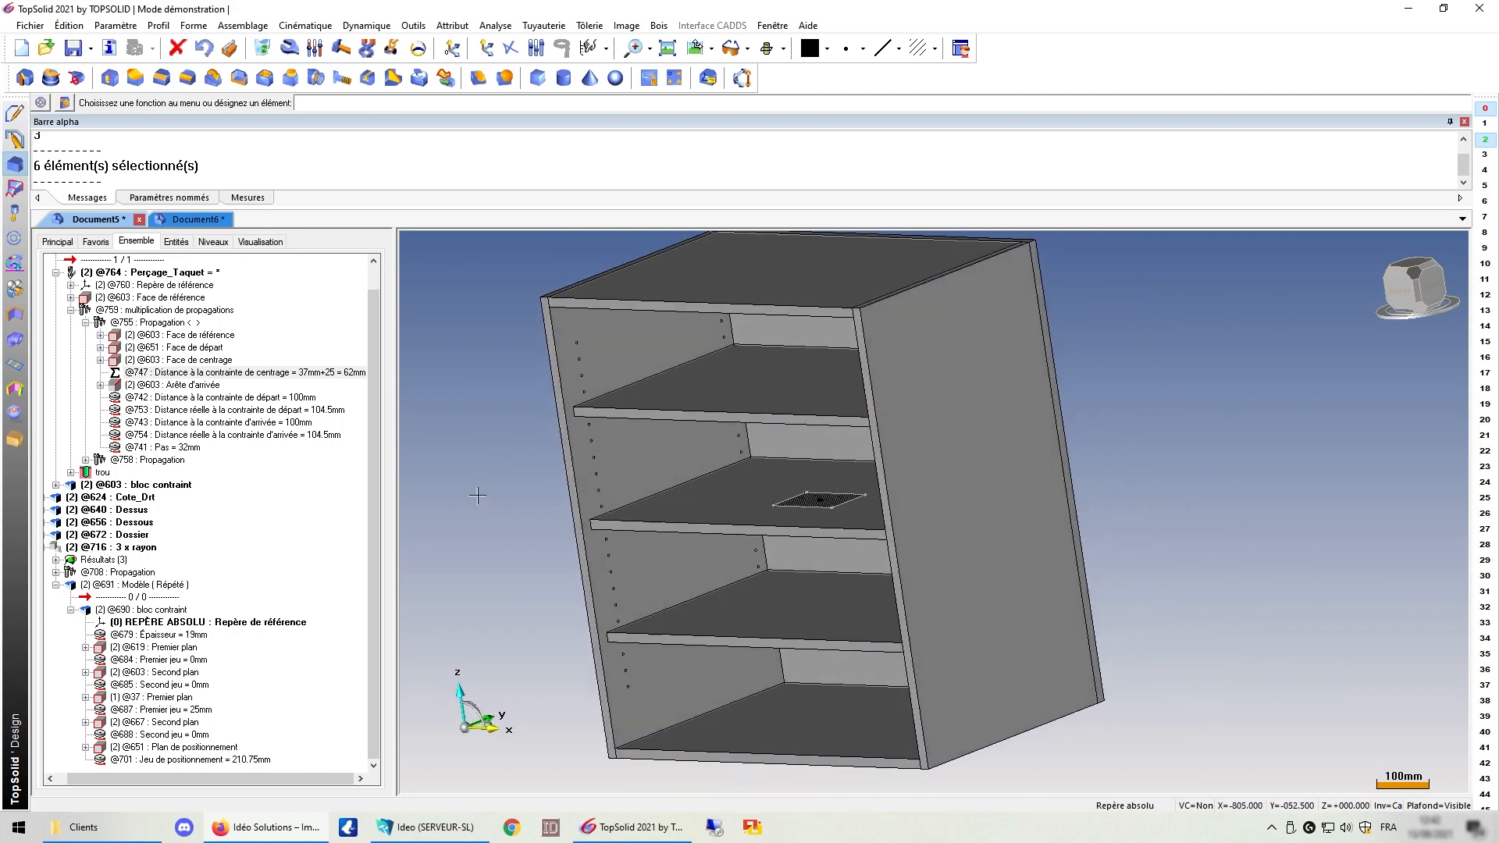
Step: Switch to Document6 and expand the required and optional drivers (Pilotes) of the Rayon_Taquet component
{"action": "left_click", "coordinate": [194, 222]}
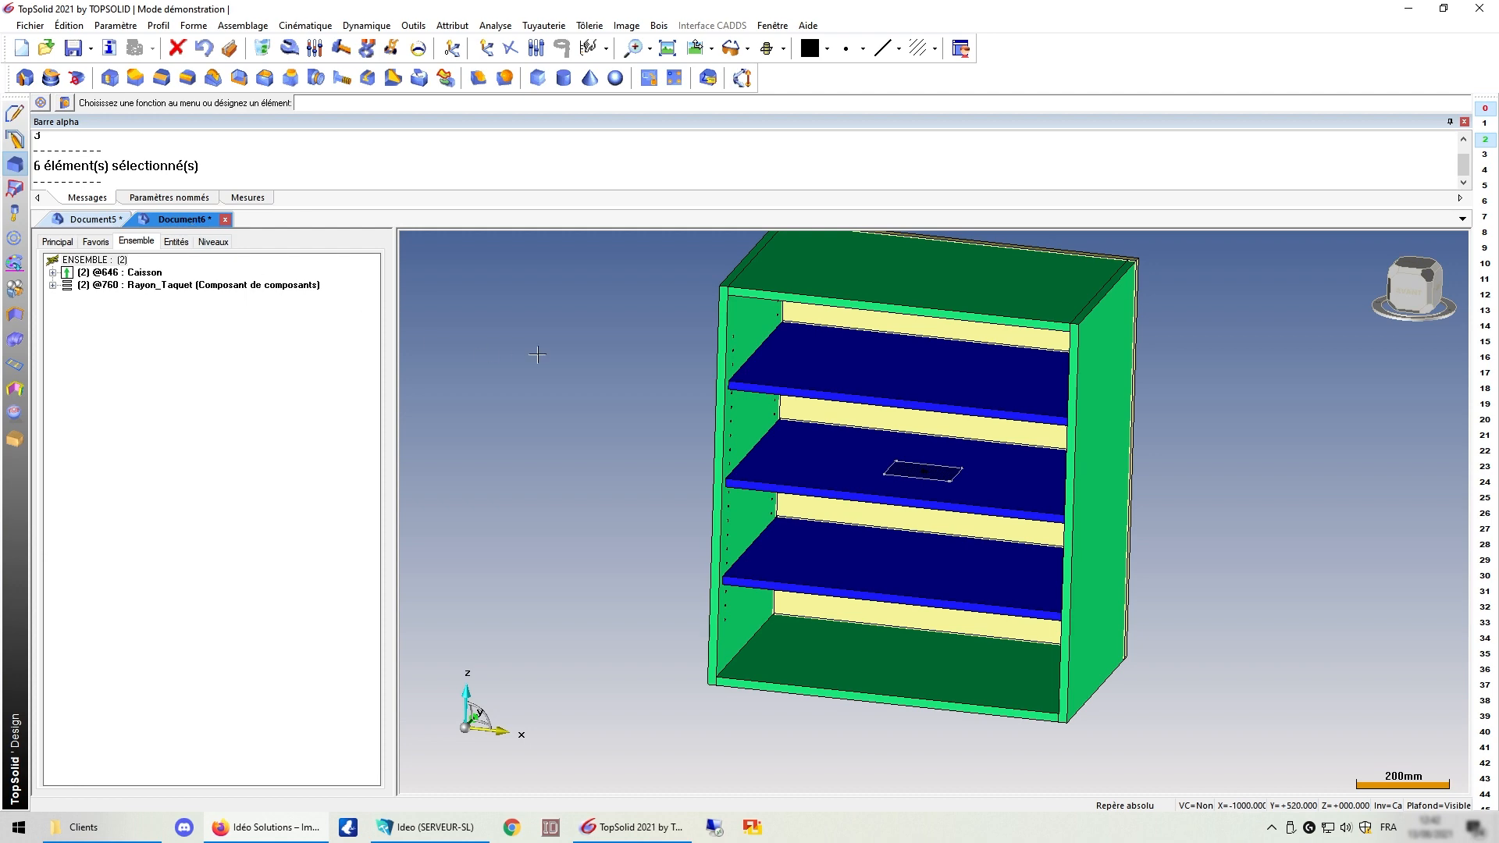
{"action": "middle_click_drag", "start_coordinate": [537, 355], "coordinate": [620, 439]}
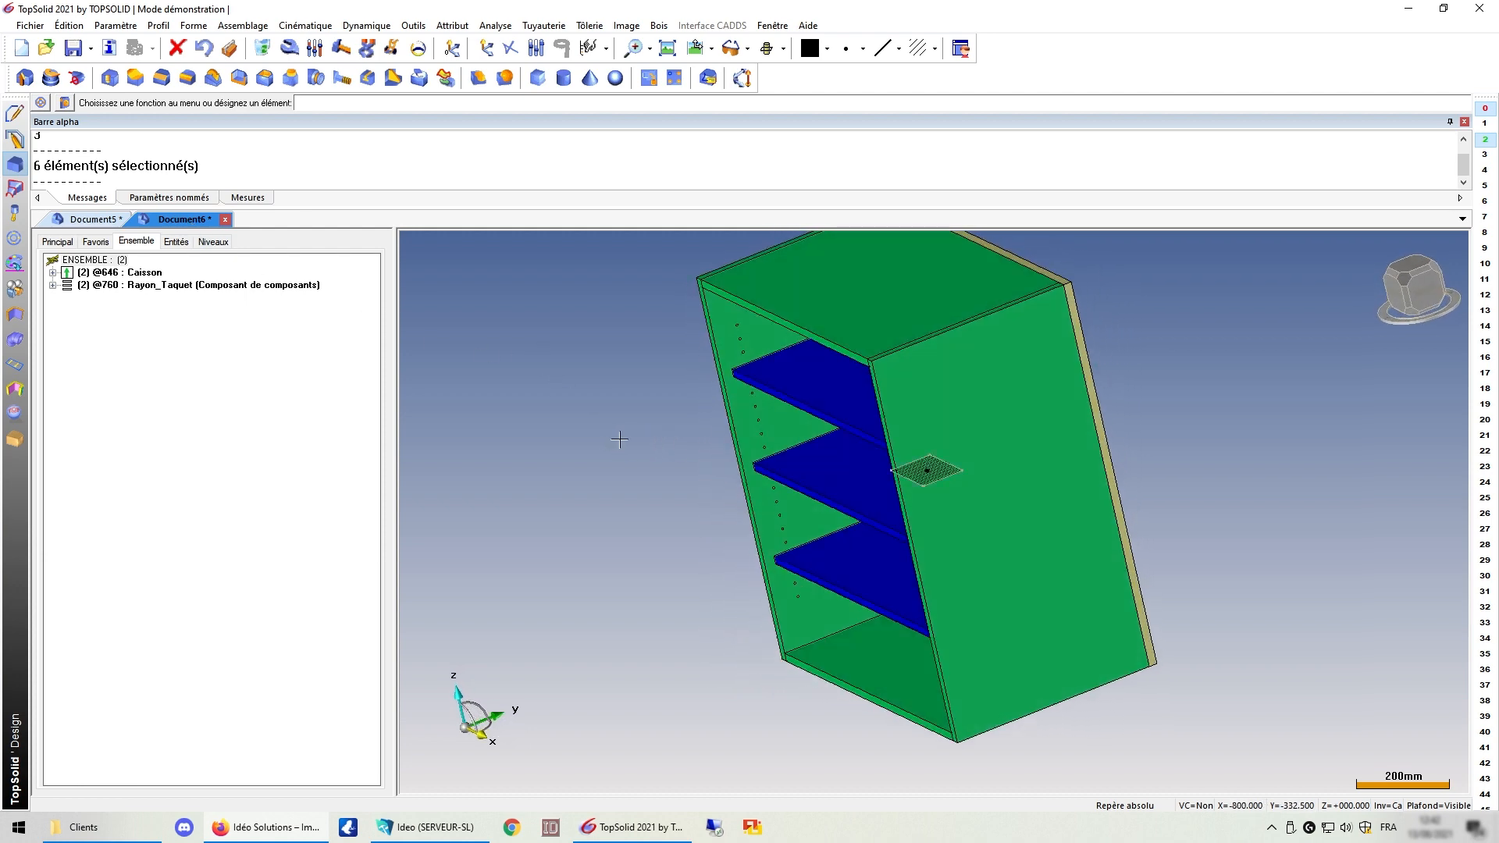
{"action": "left_click", "coordinate": [52, 286]}
{"action": "left_click", "coordinate": [68, 323]}
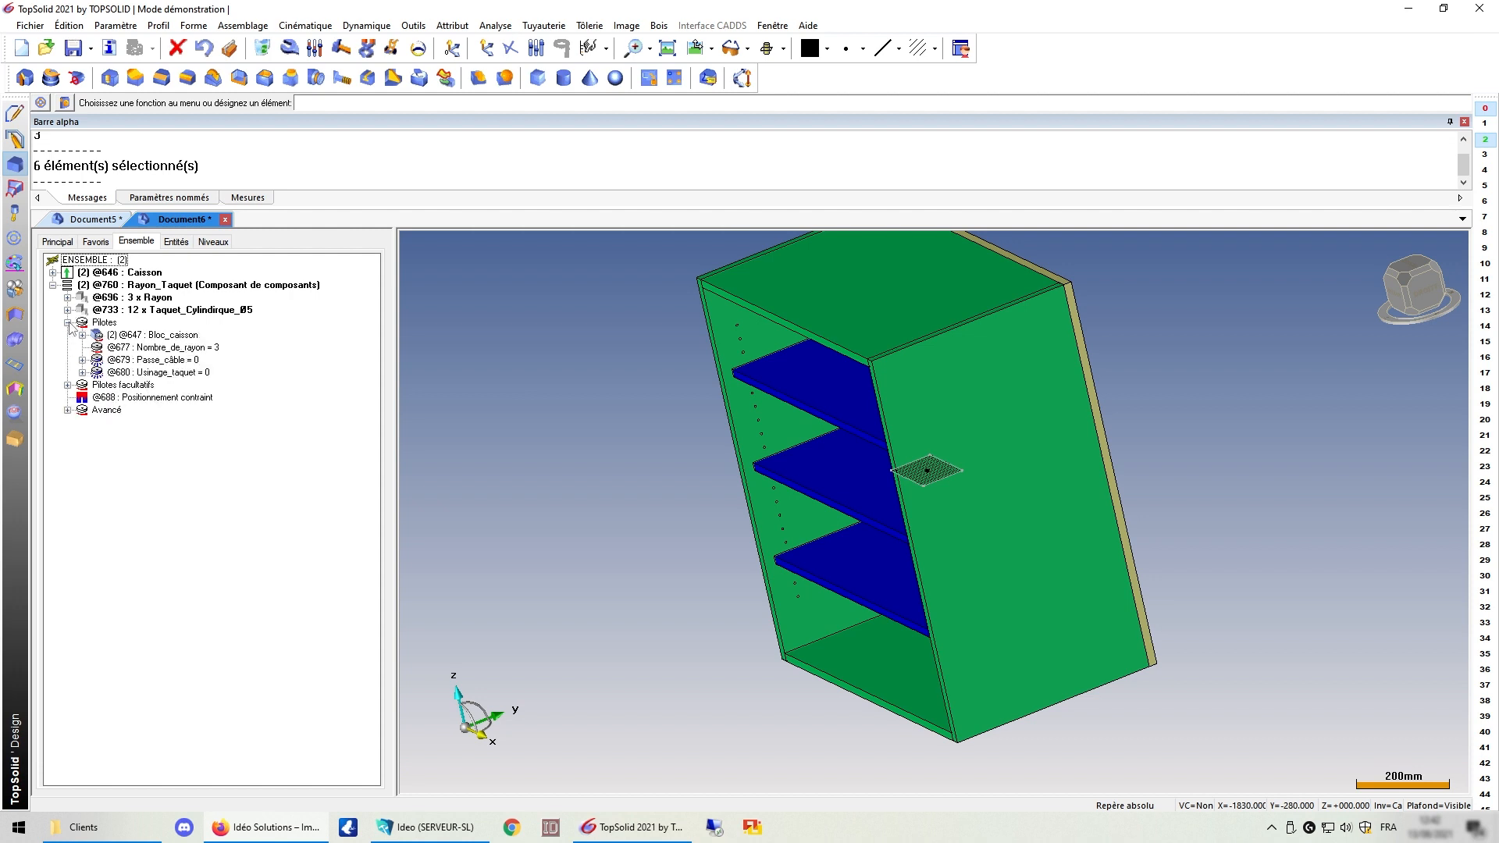
{"action": "left_click", "coordinate": [68, 385]}
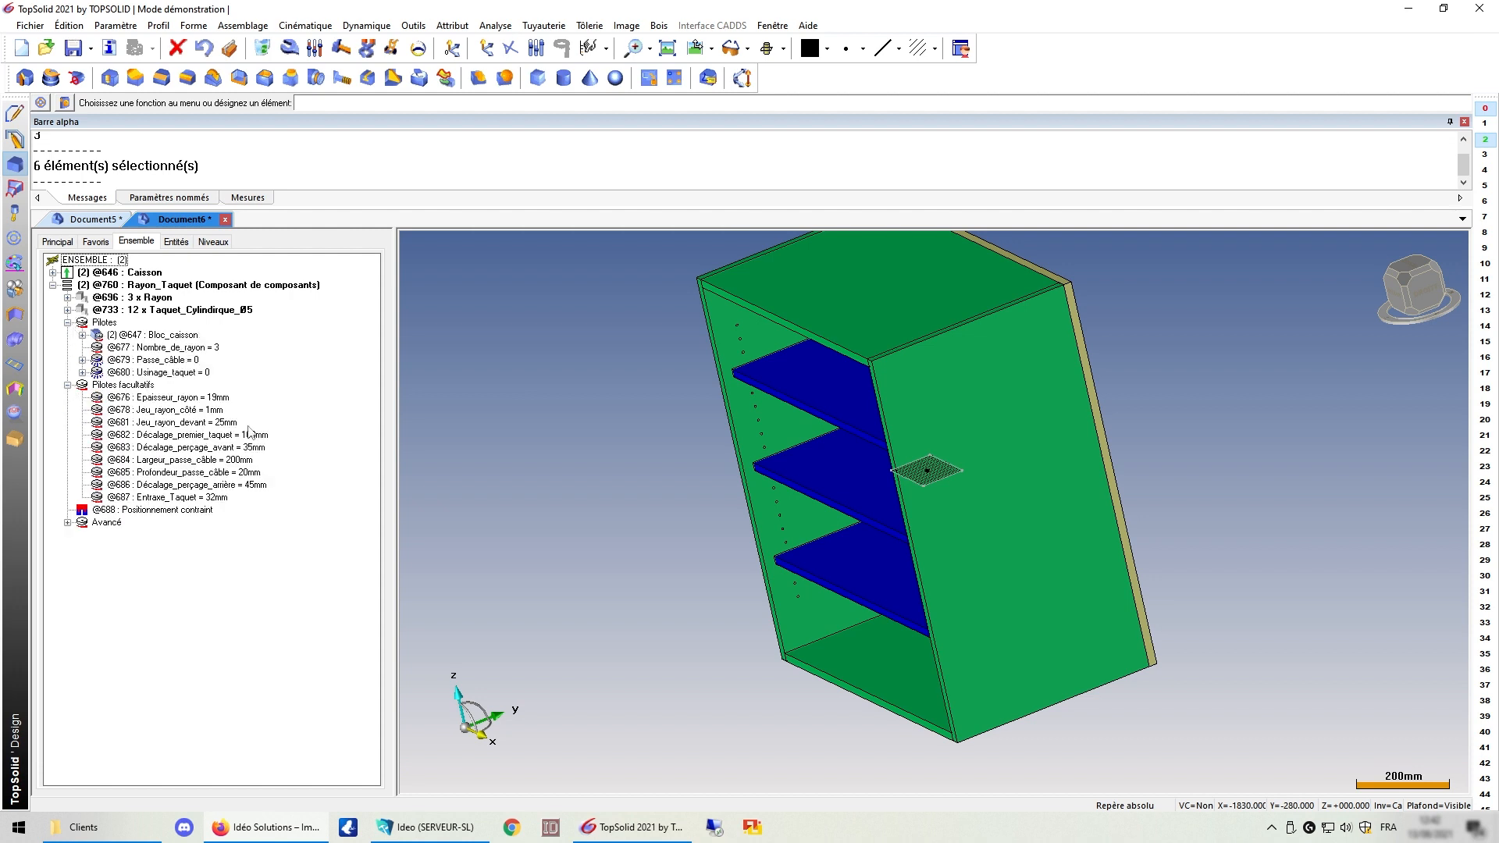
Step: Try a 0 mm front clearance (Jeu_rayon_devant) on the library shelves and restore it to 25 mm
{"action": "double_click", "coordinate": [230, 423]}
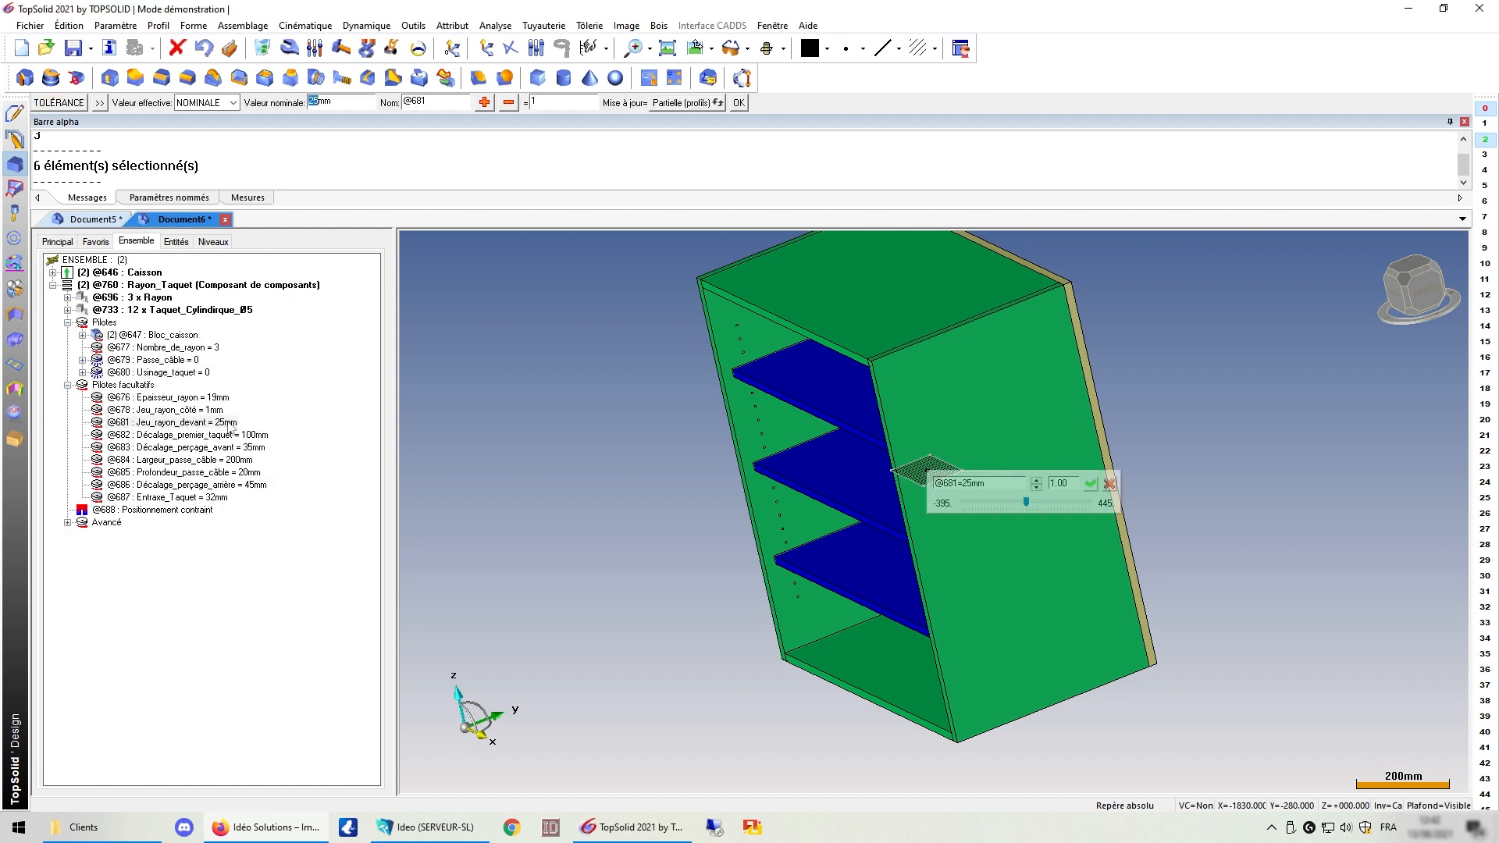
{"action": "type", "text": "0"}
{"action": "key", "text": "Return"}
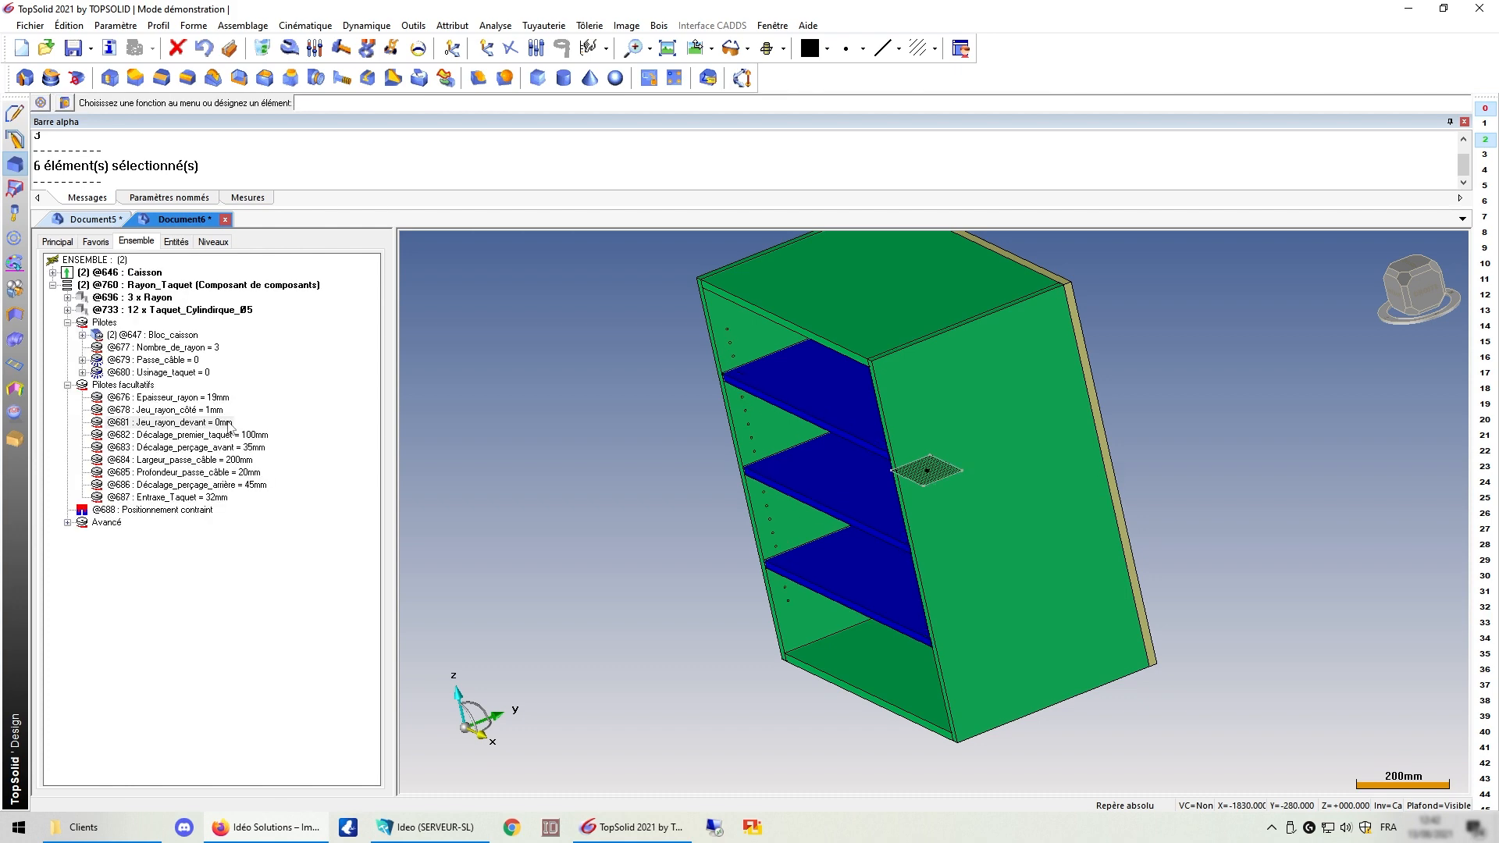
{"action": "double_click", "coordinate": [229, 423]}
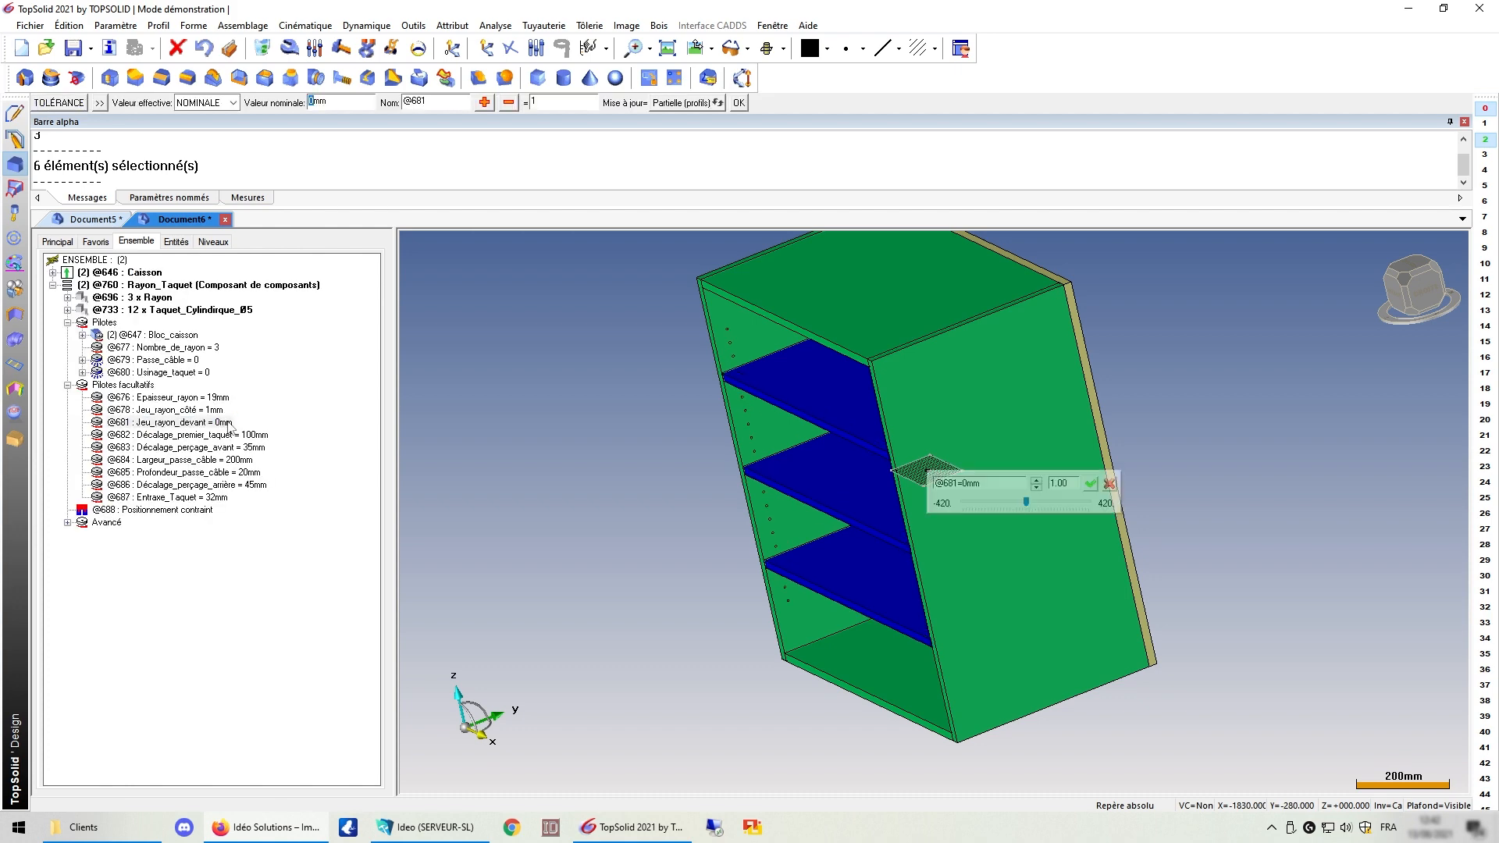
{"action": "key", "text": "Return"}
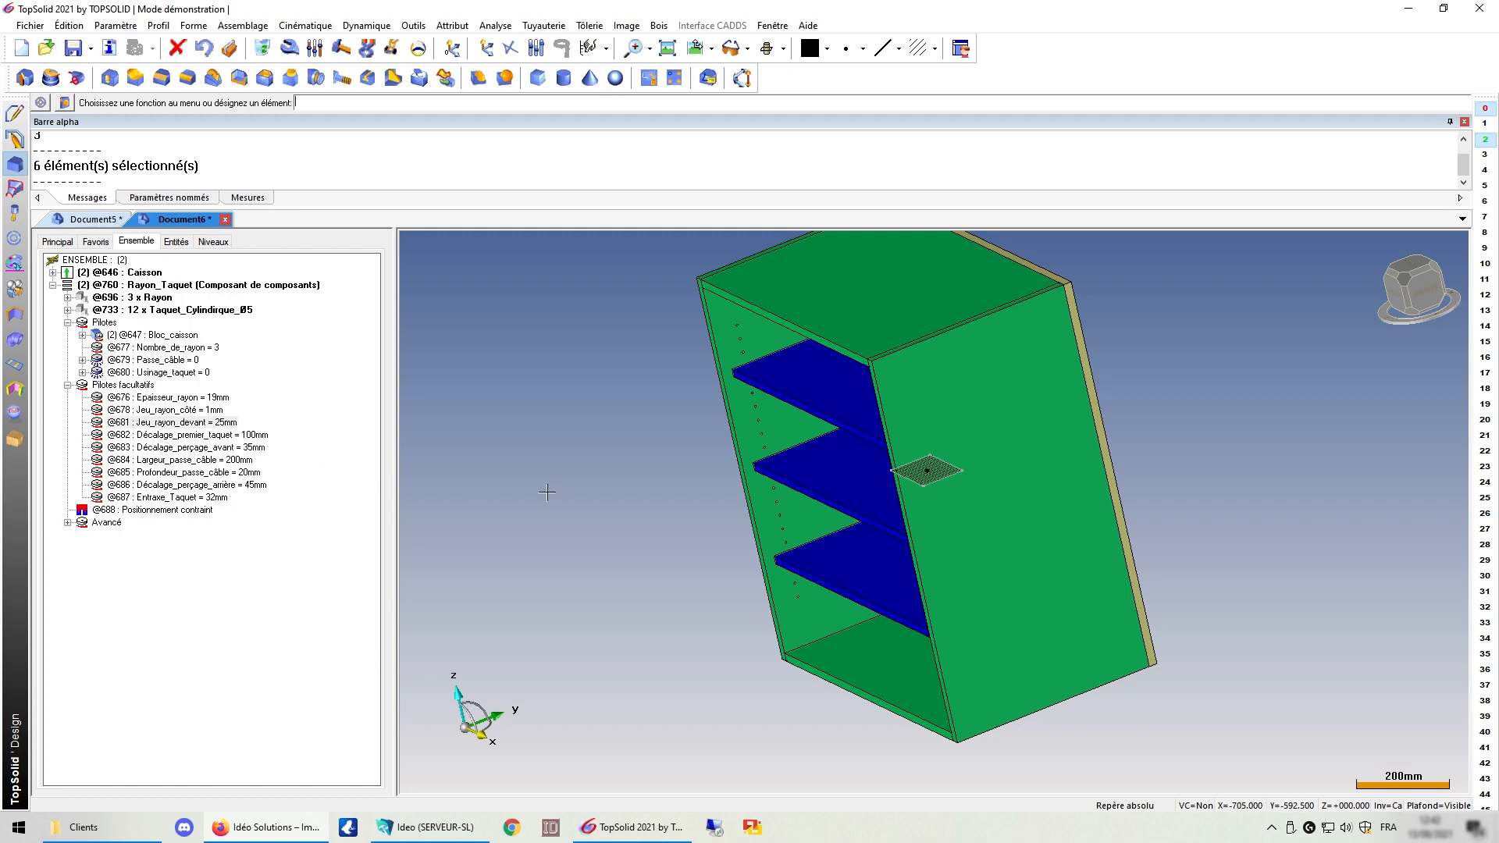
{"action": "middle_click_drag", "start_coordinate": [621, 492], "coordinate": [704, 472]}
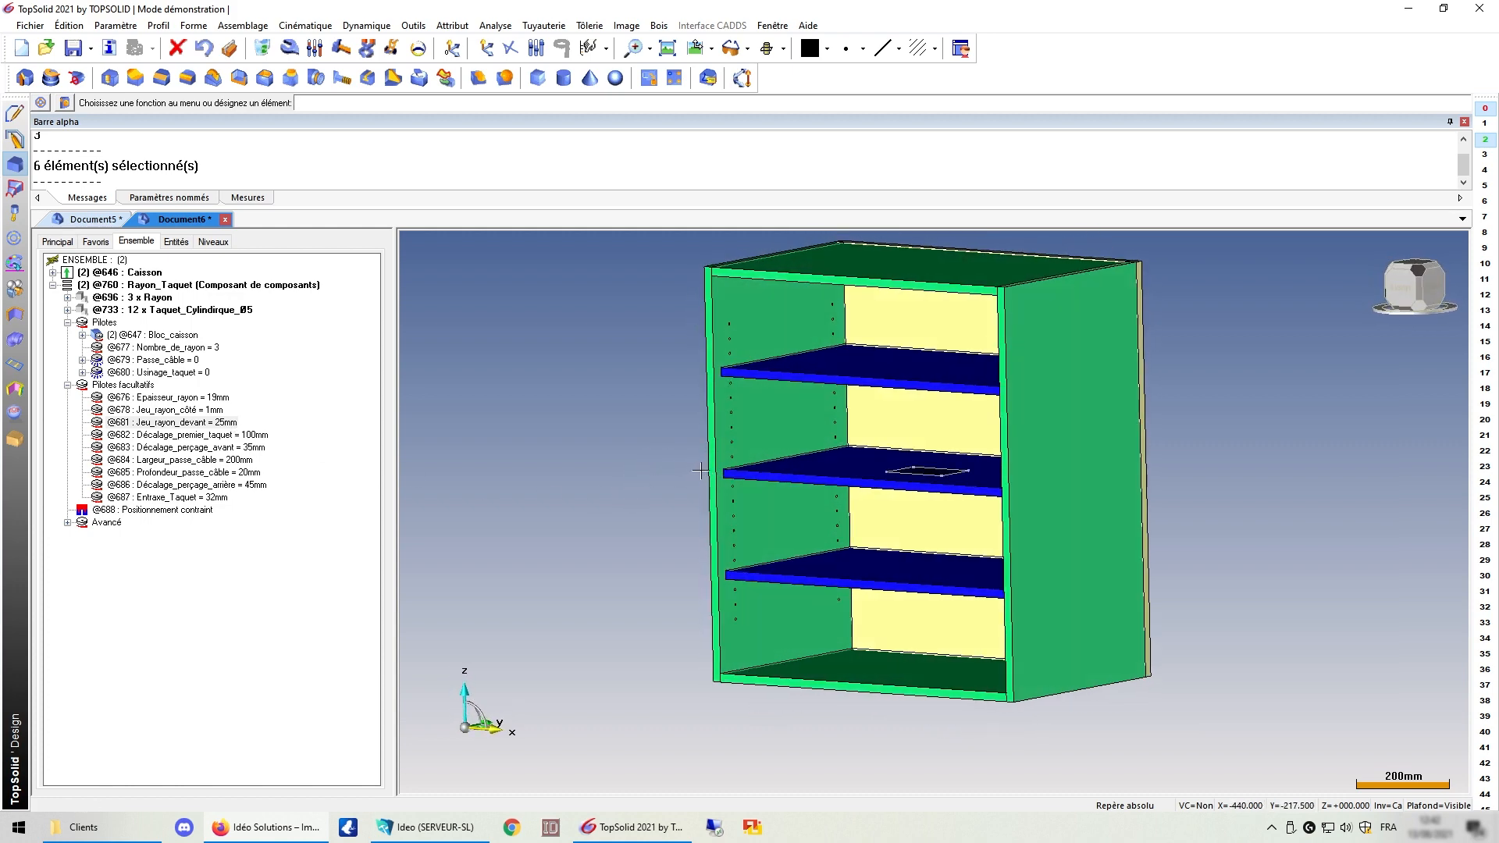
{"action": "scroll", "coordinate": [722, 380], "scroll_direction": "up", "scroll_amount": 2}
{"action": "scroll", "coordinate": [722, 380], "scroll_direction": "up", "scroll_amount": 2}
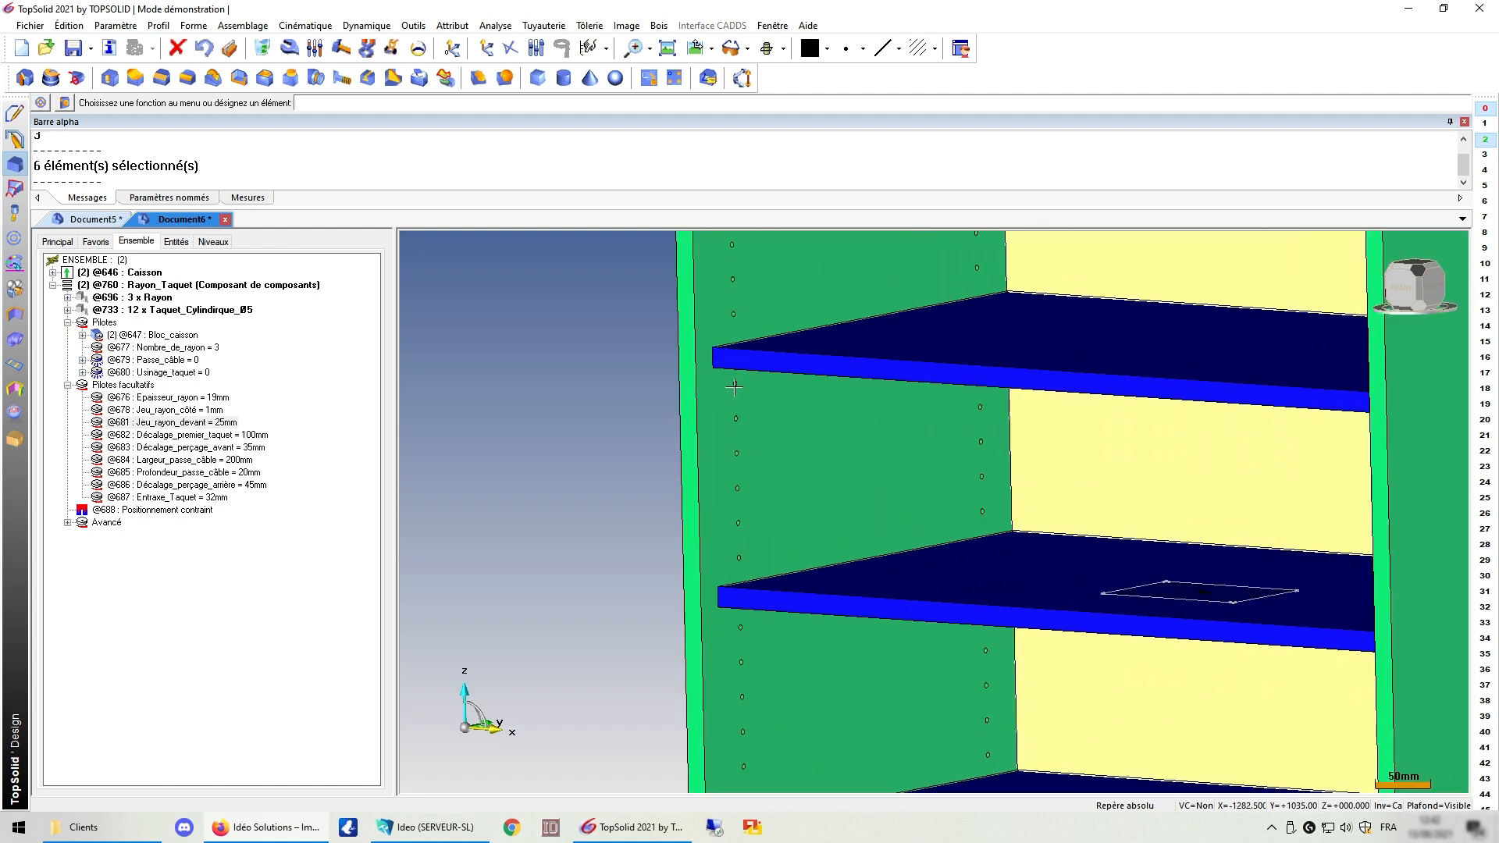
{"action": "scroll", "coordinate": [722, 381], "scroll_direction": "down", "scroll_amount": 2}
{"action": "scroll", "coordinate": [722, 381], "scroll_direction": "down", "scroll_amount": 2}
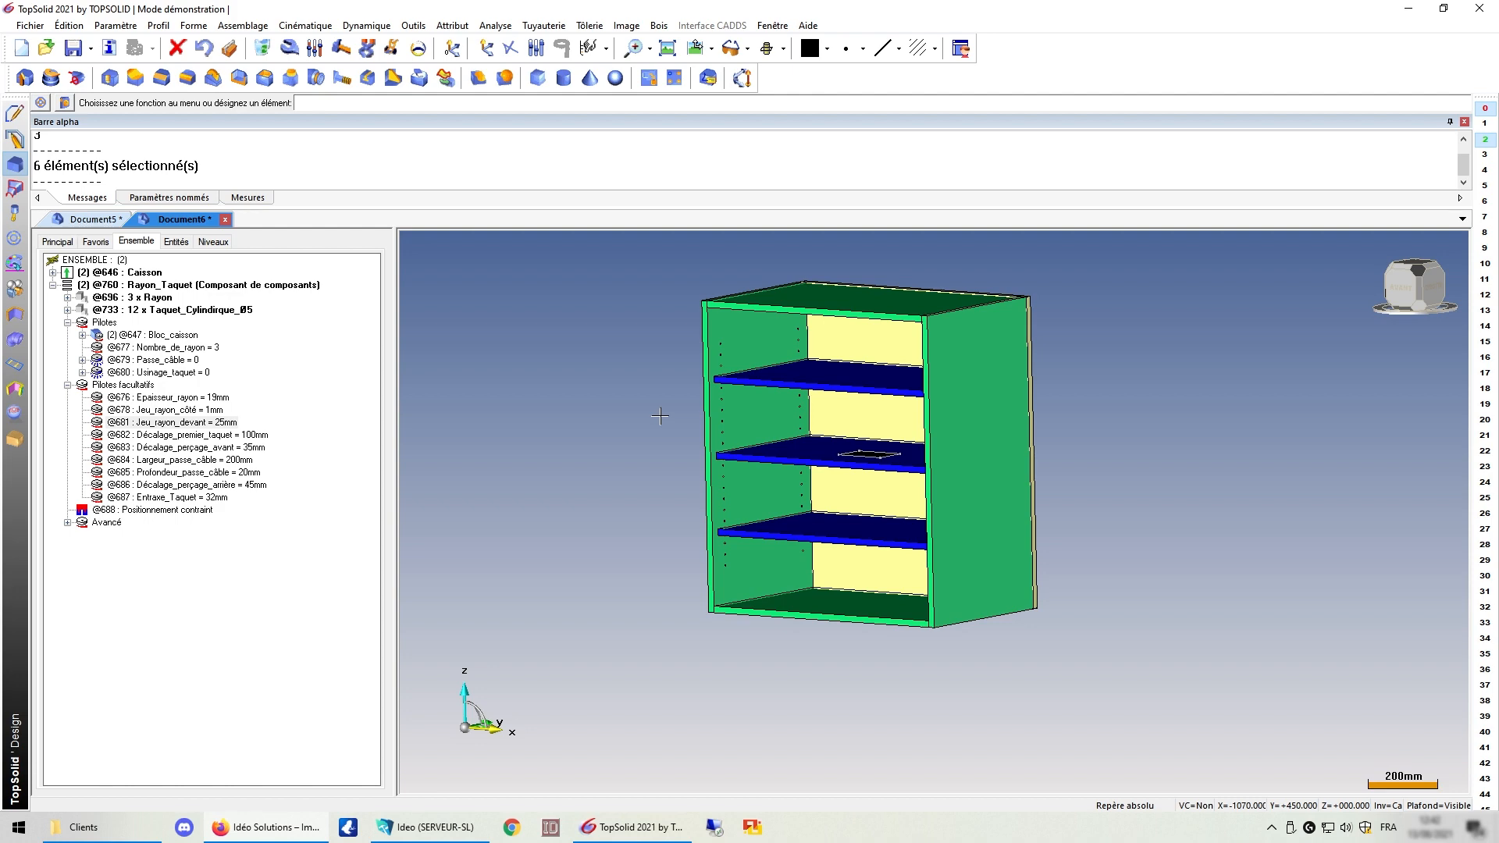
Step: Set the Caisson component's Assemblage_Sens_Montage_Meuble driver to 1:Traverse_Filante
{"action": "left_click", "coordinate": [52, 272]}
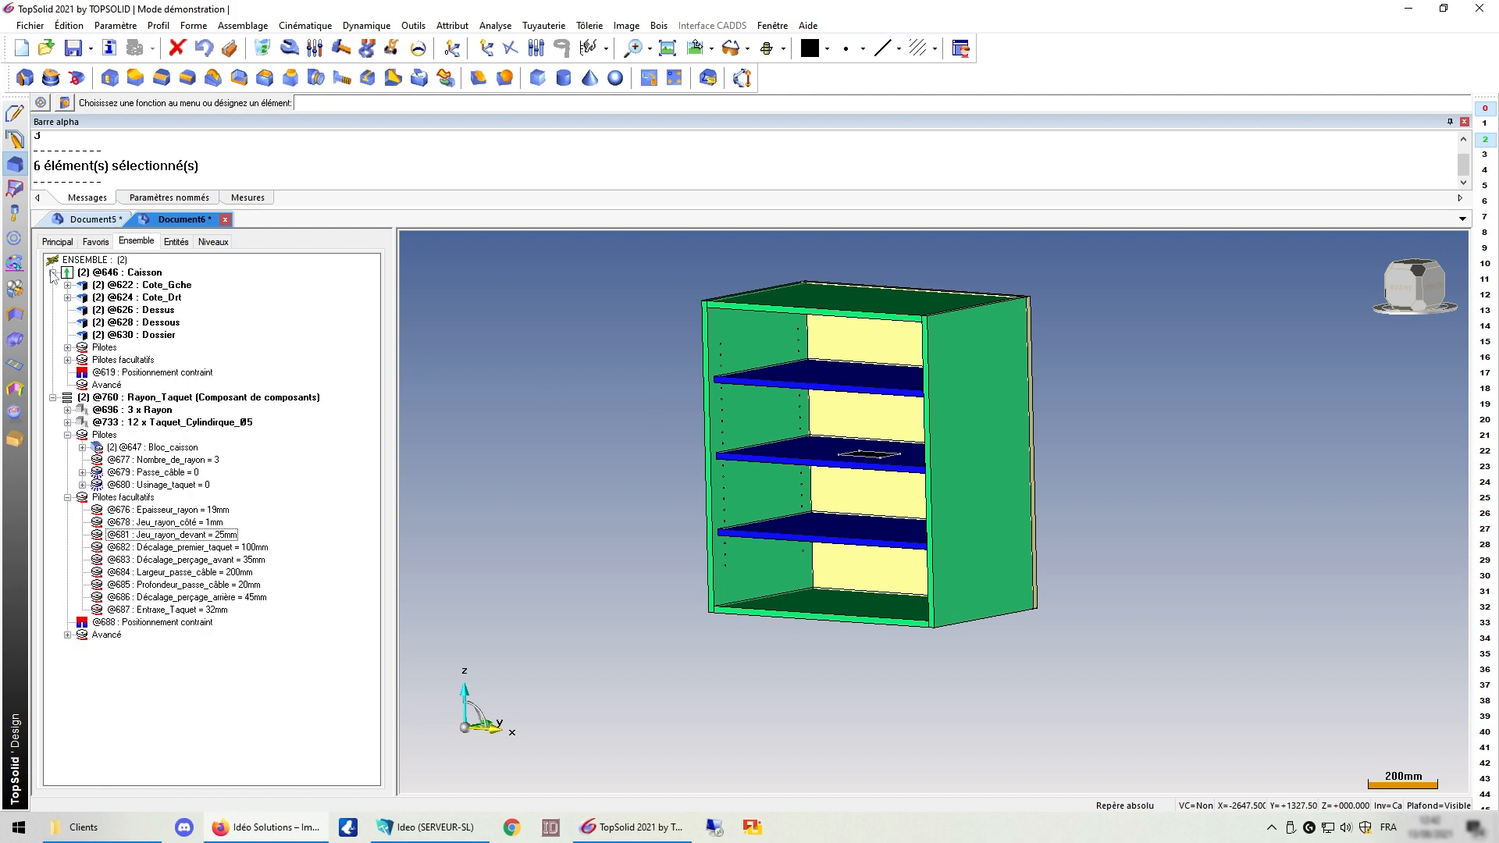
{"action": "left_click", "coordinate": [68, 347]}
{"action": "right_click", "coordinate": [147, 373]}
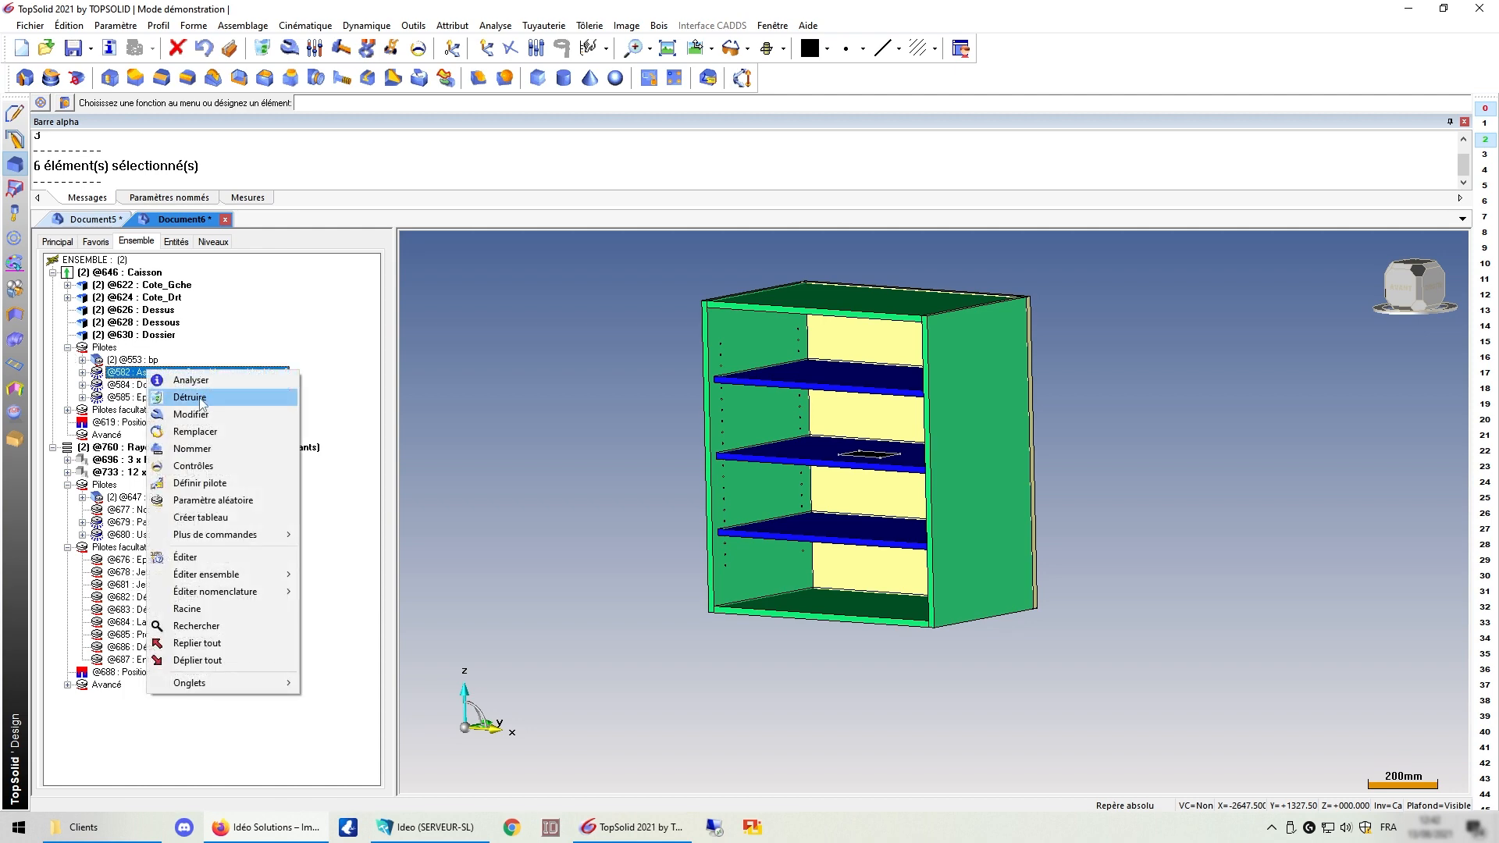
{"action": "left_click", "coordinate": [191, 415]}
{"action": "left_click", "coordinate": [273, 102]}
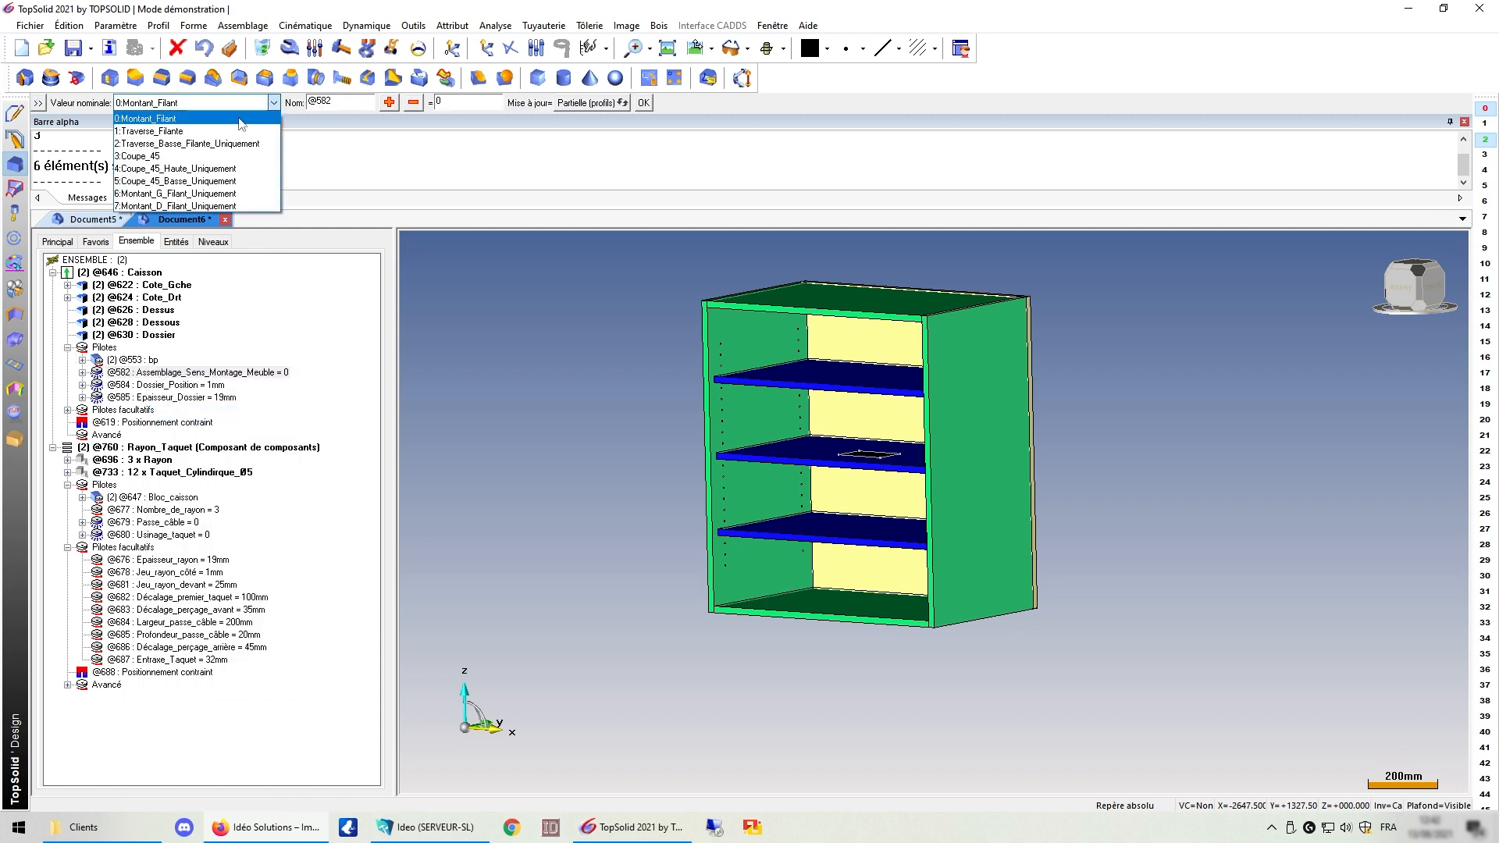
{"action": "left_click", "coordinate": [202, 137]}
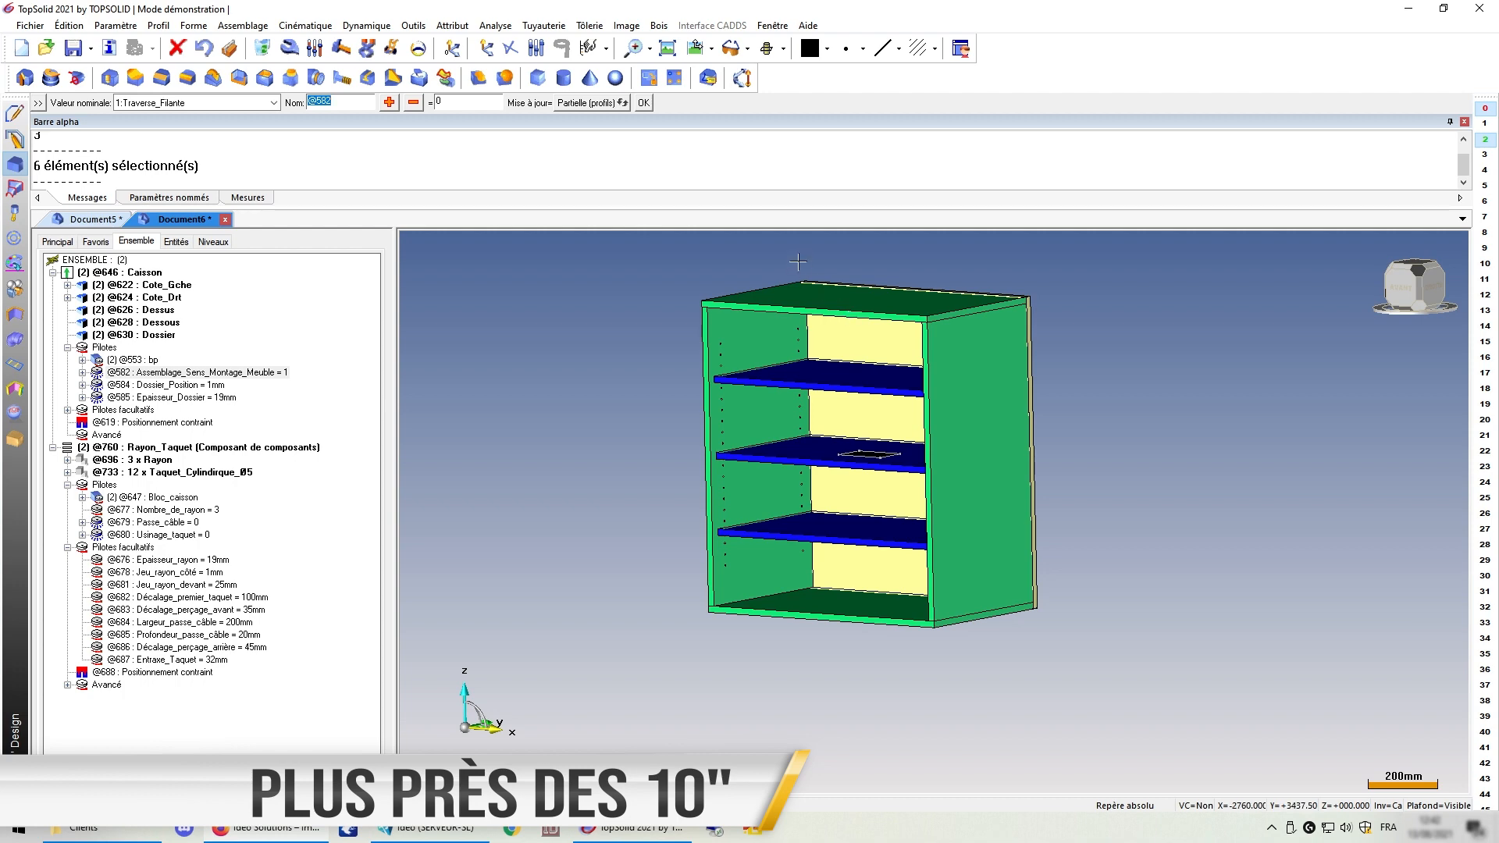
{"action": "left_click", "coordinate": [646, 105]}
Step: Switch to Document5 and try to reset the top panel's limiting plane to the outer face of the left side
{"action": "left_click", "coordinate": [104, 221]}
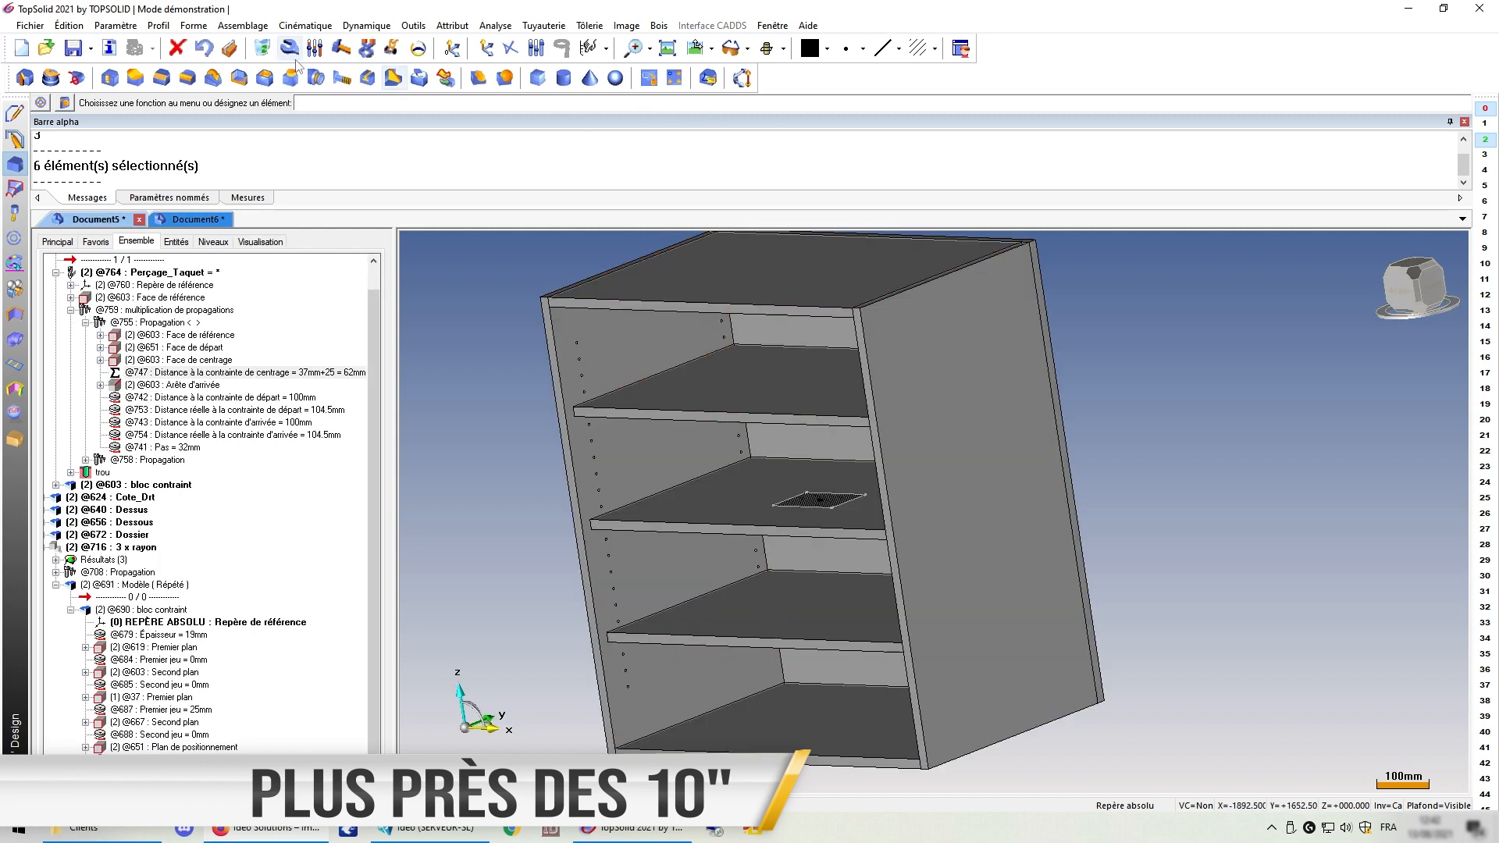
{"action": "left_click", "coordinate": [100, 221]}
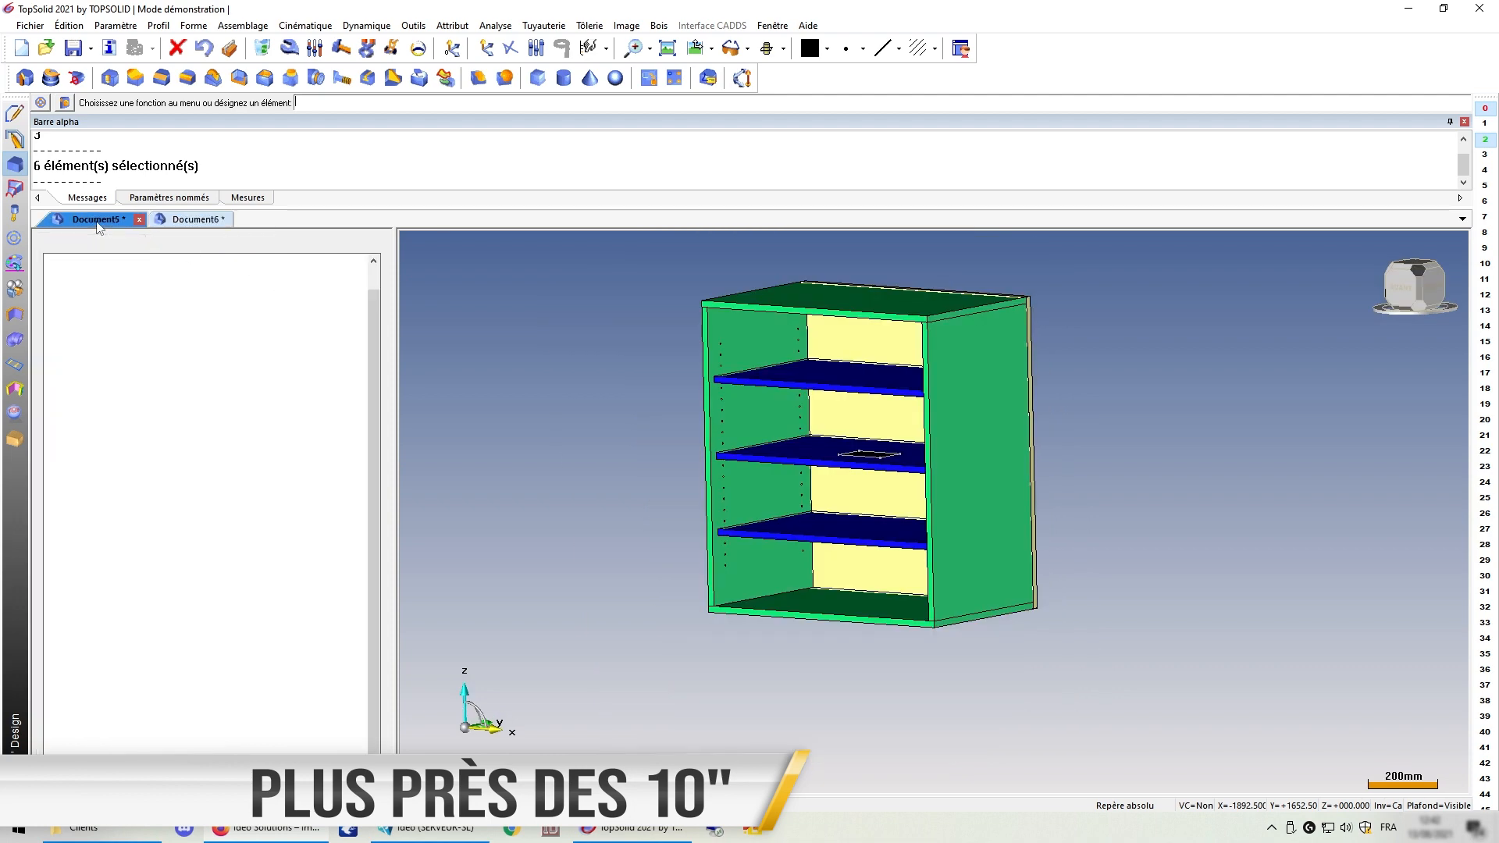
{"action": "left_click", "coordinate": [749, 263]}
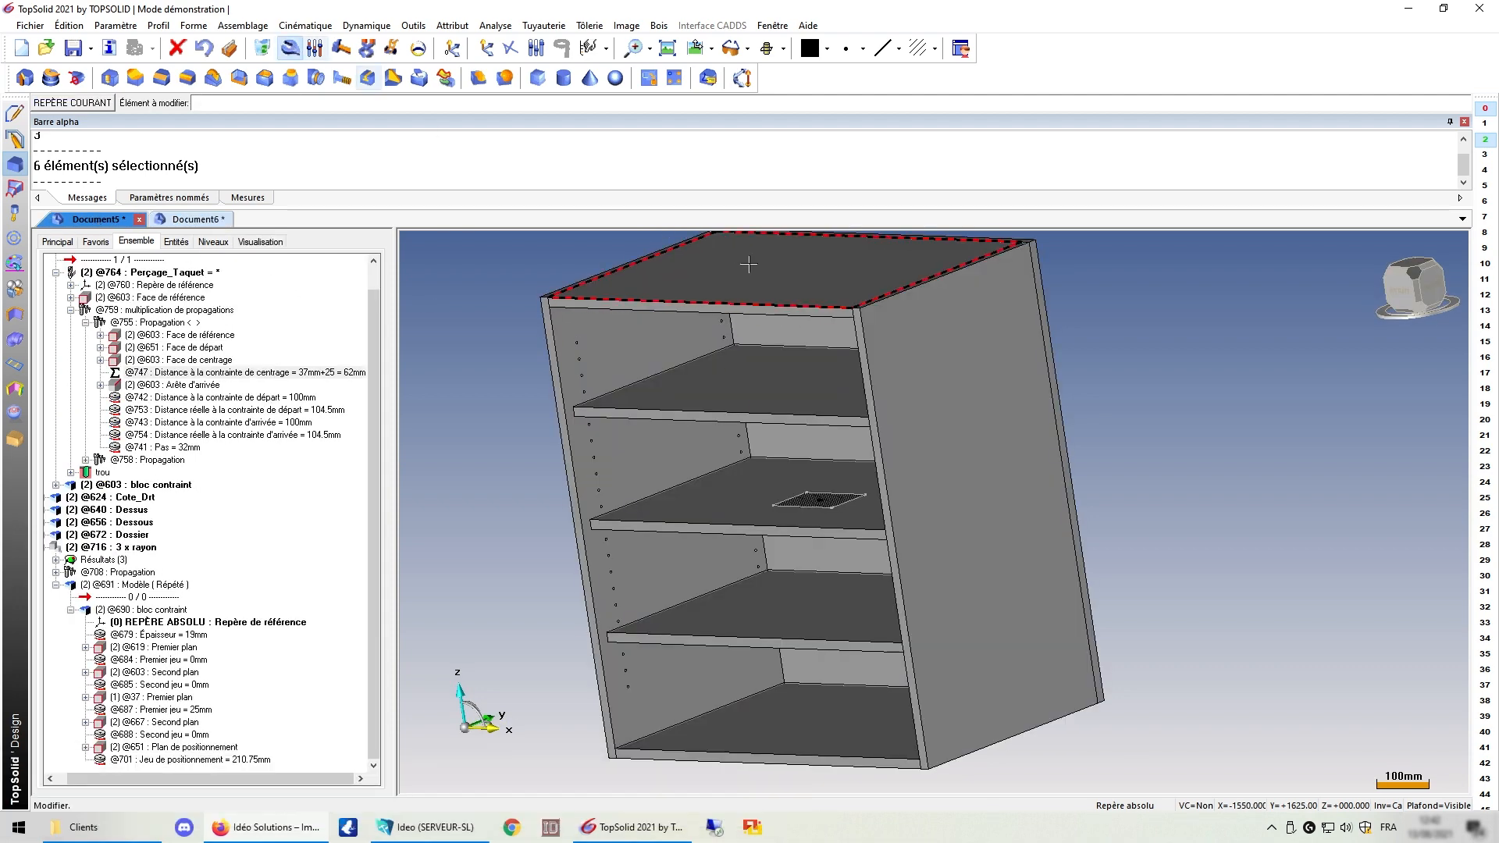
{"action": "left_click", "coordinate": [615, 268]}
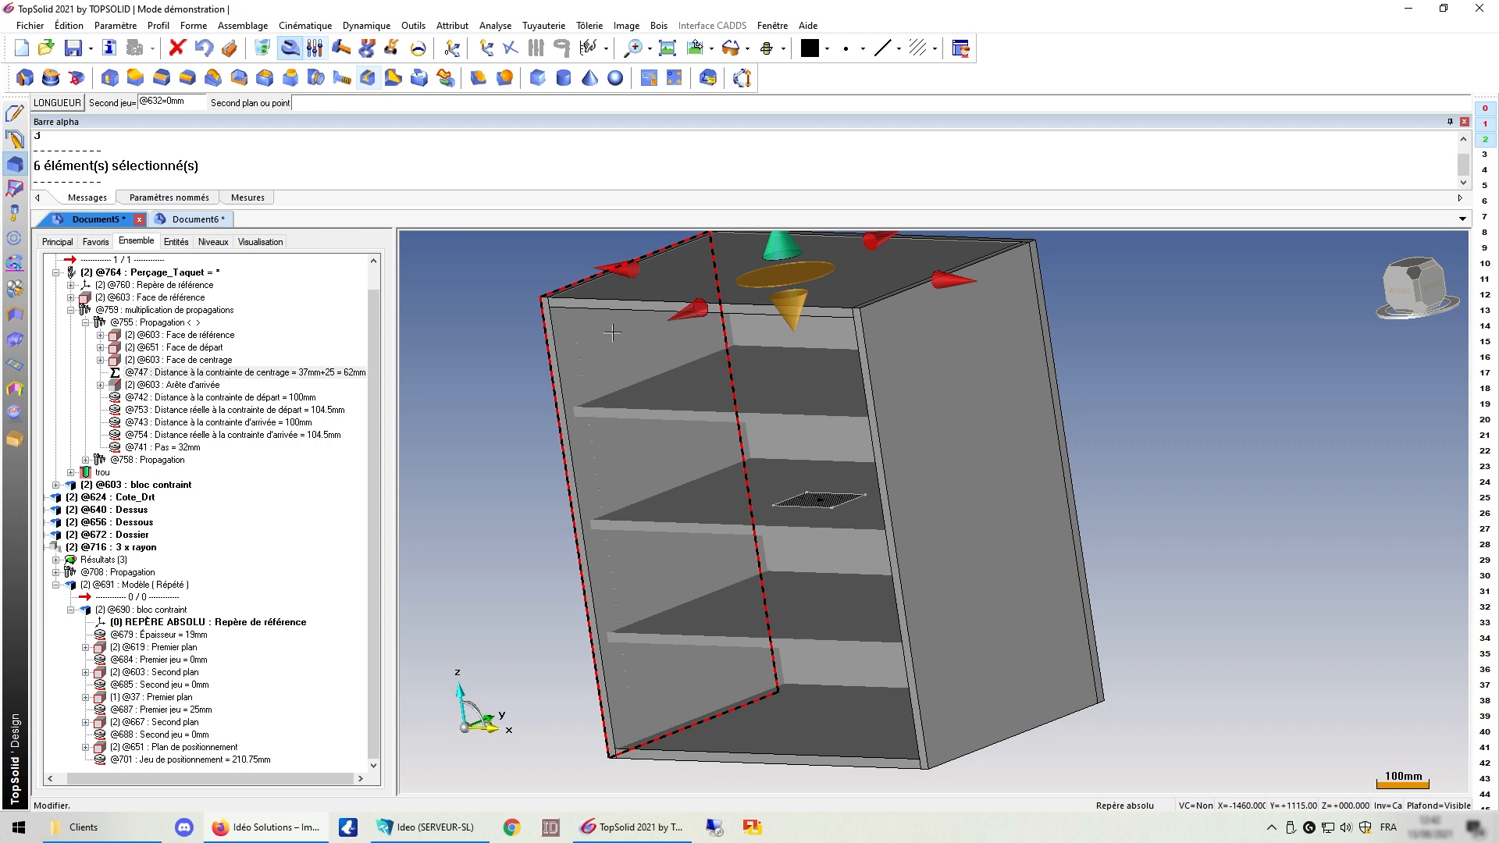
{"action": "left_click", "coordinate": [612, 334]}
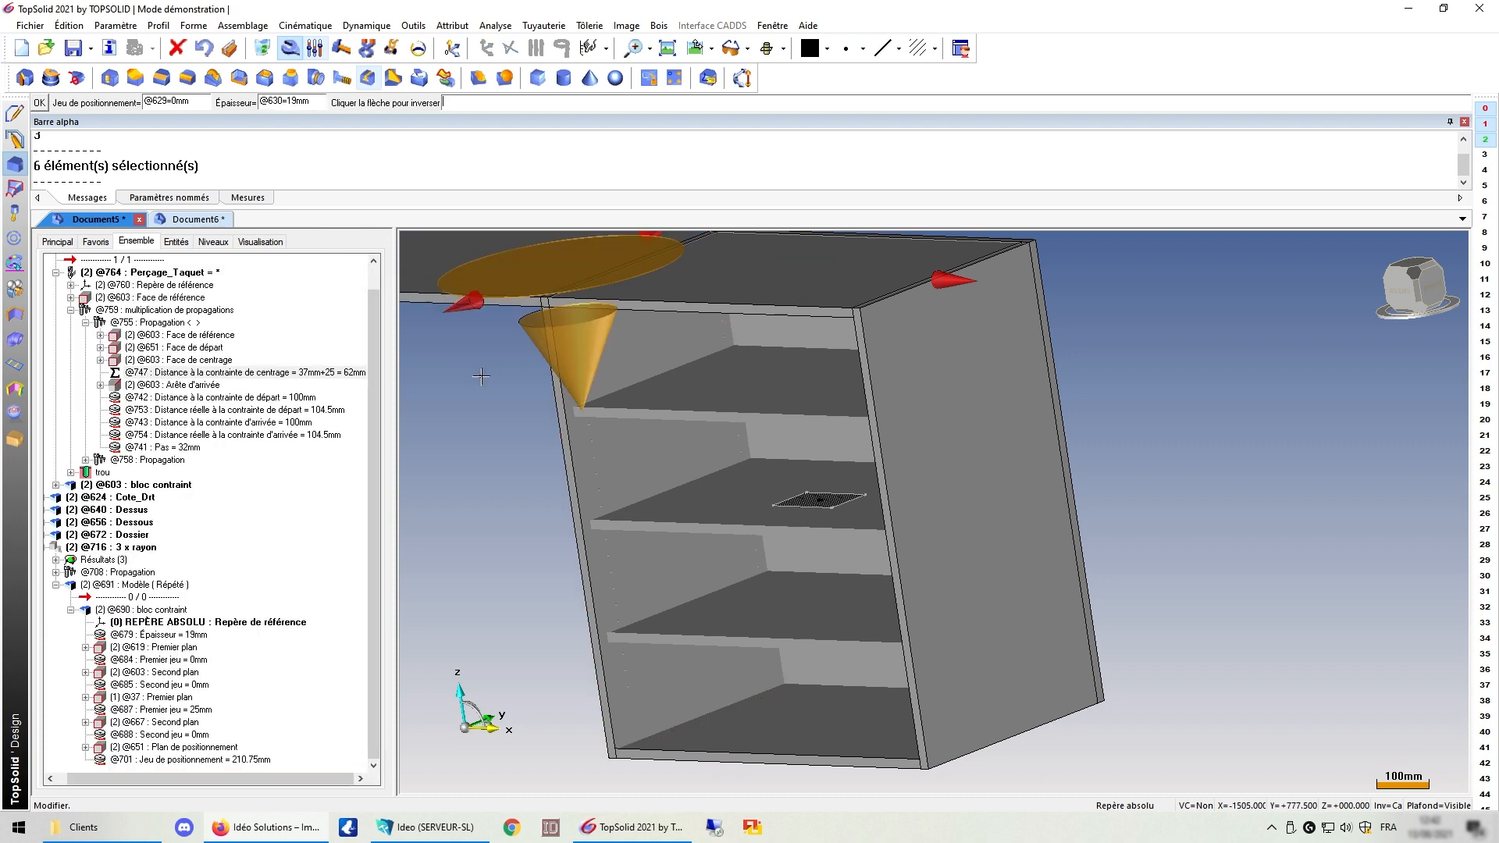
{"action": "key", "text": "Return"}
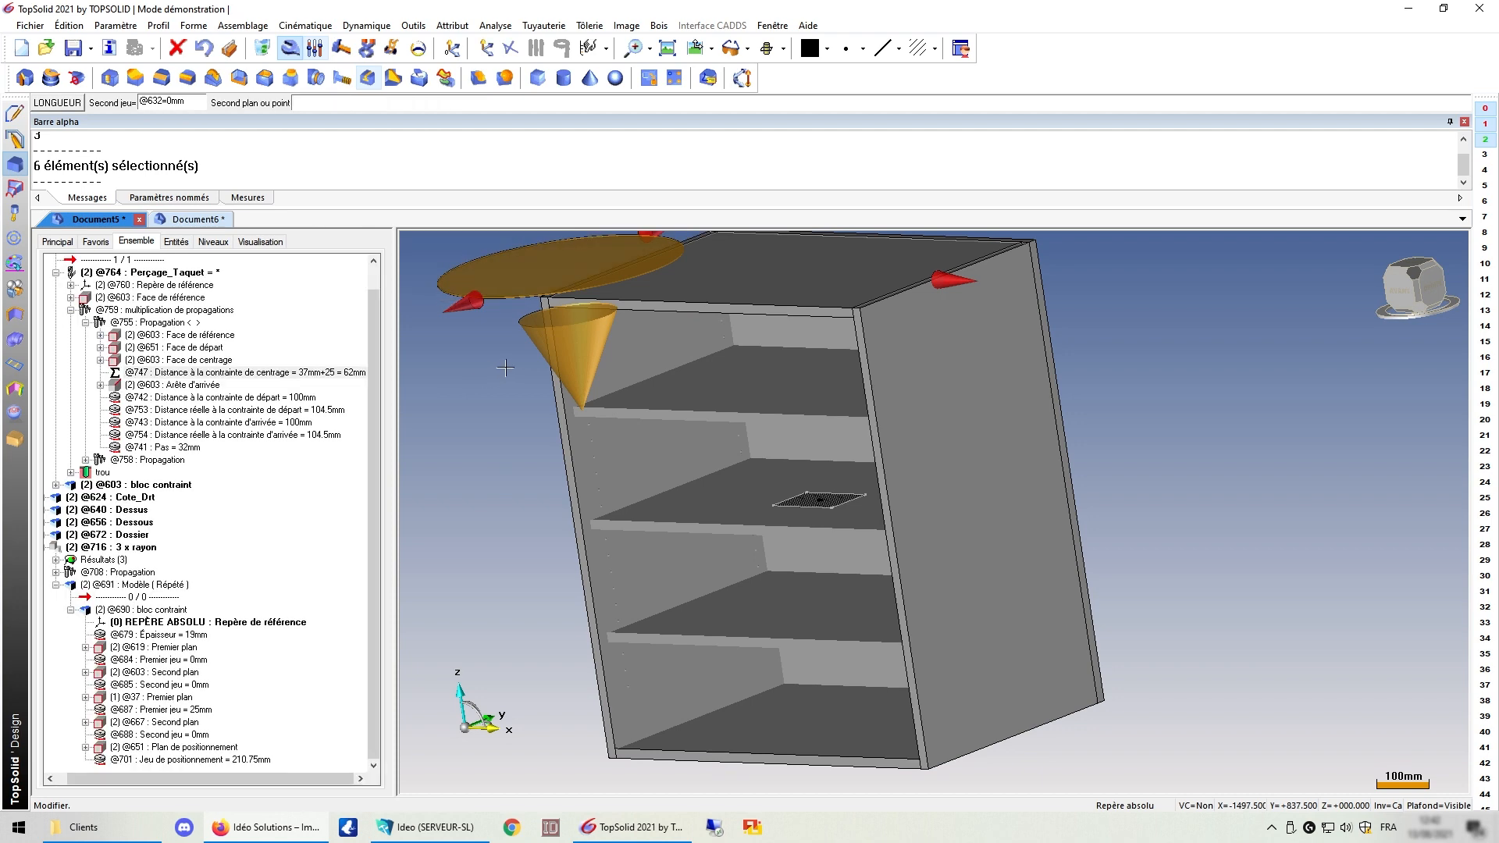
{"action": "key", "text": "Escape"}
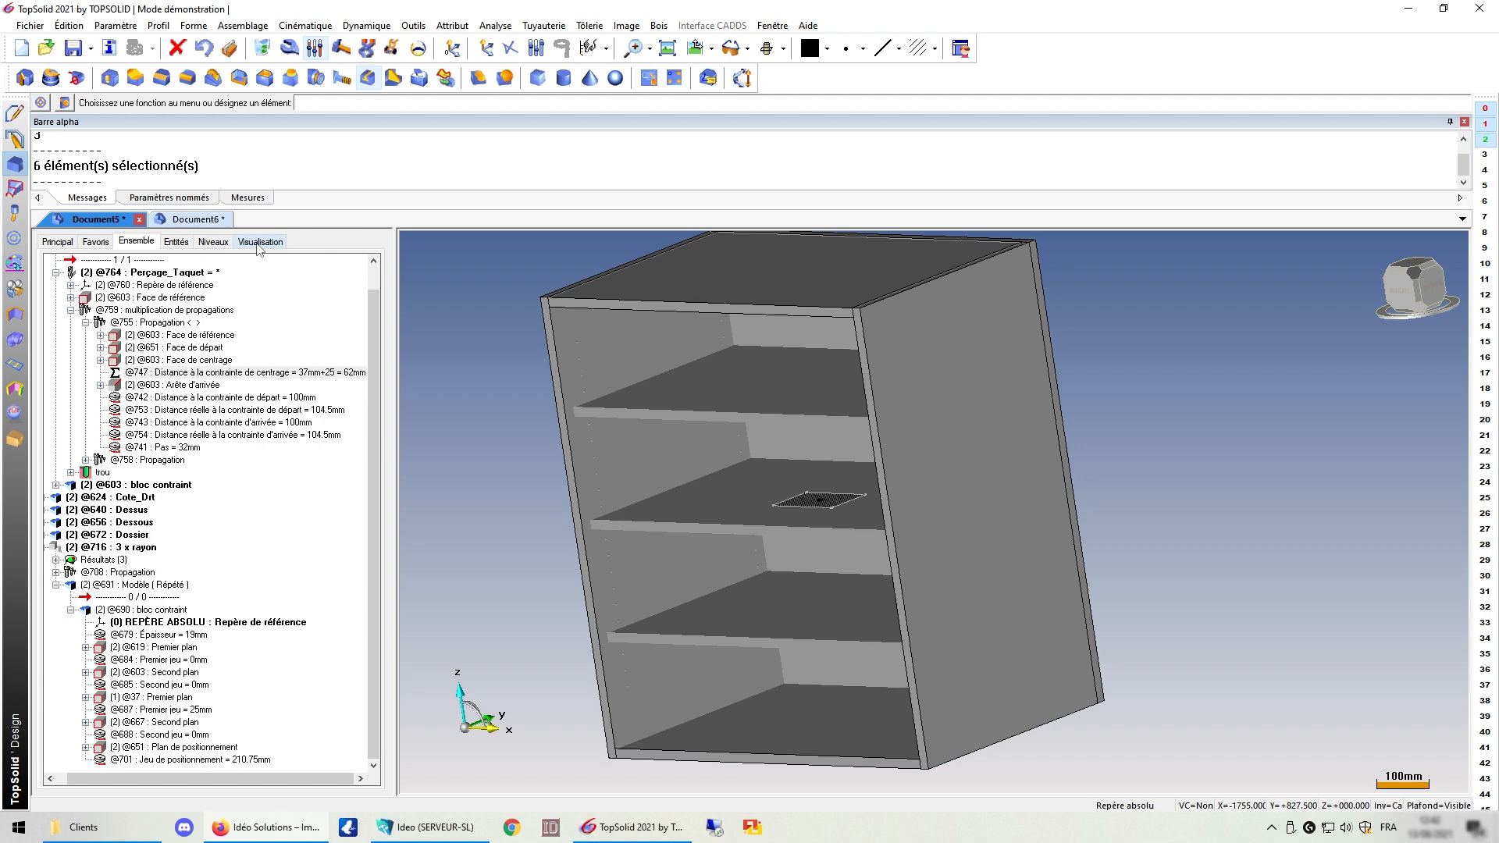
Step: Hide the Cote_Gche and Cote_Droit parts with the visualisation filters and return to the assembly tree
{"action": "left_click", "coordinate": [259, 243]}
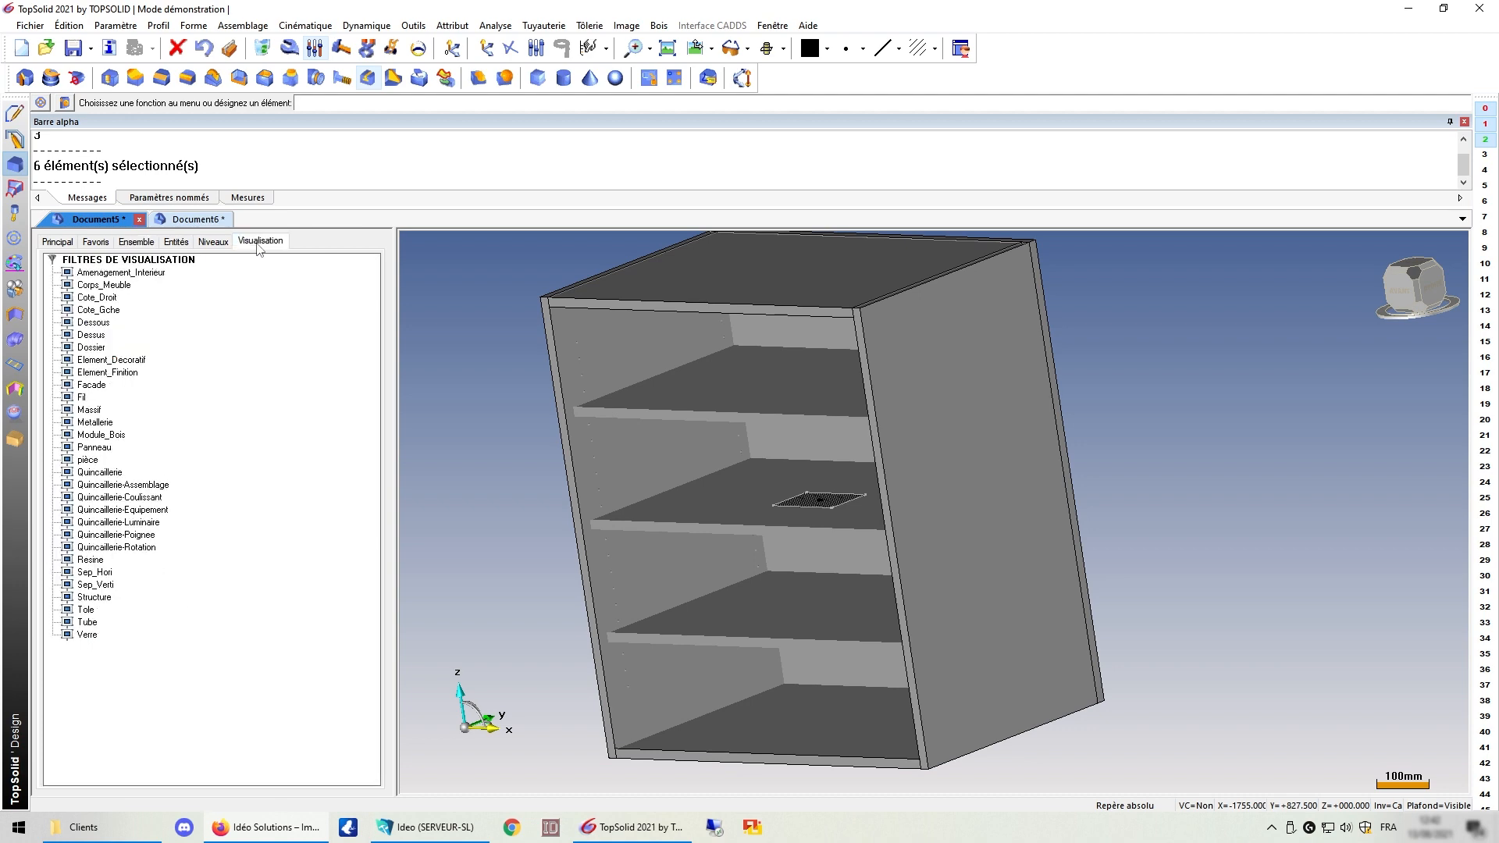
{"action": "left_click", "coordinate": [97, 310]}
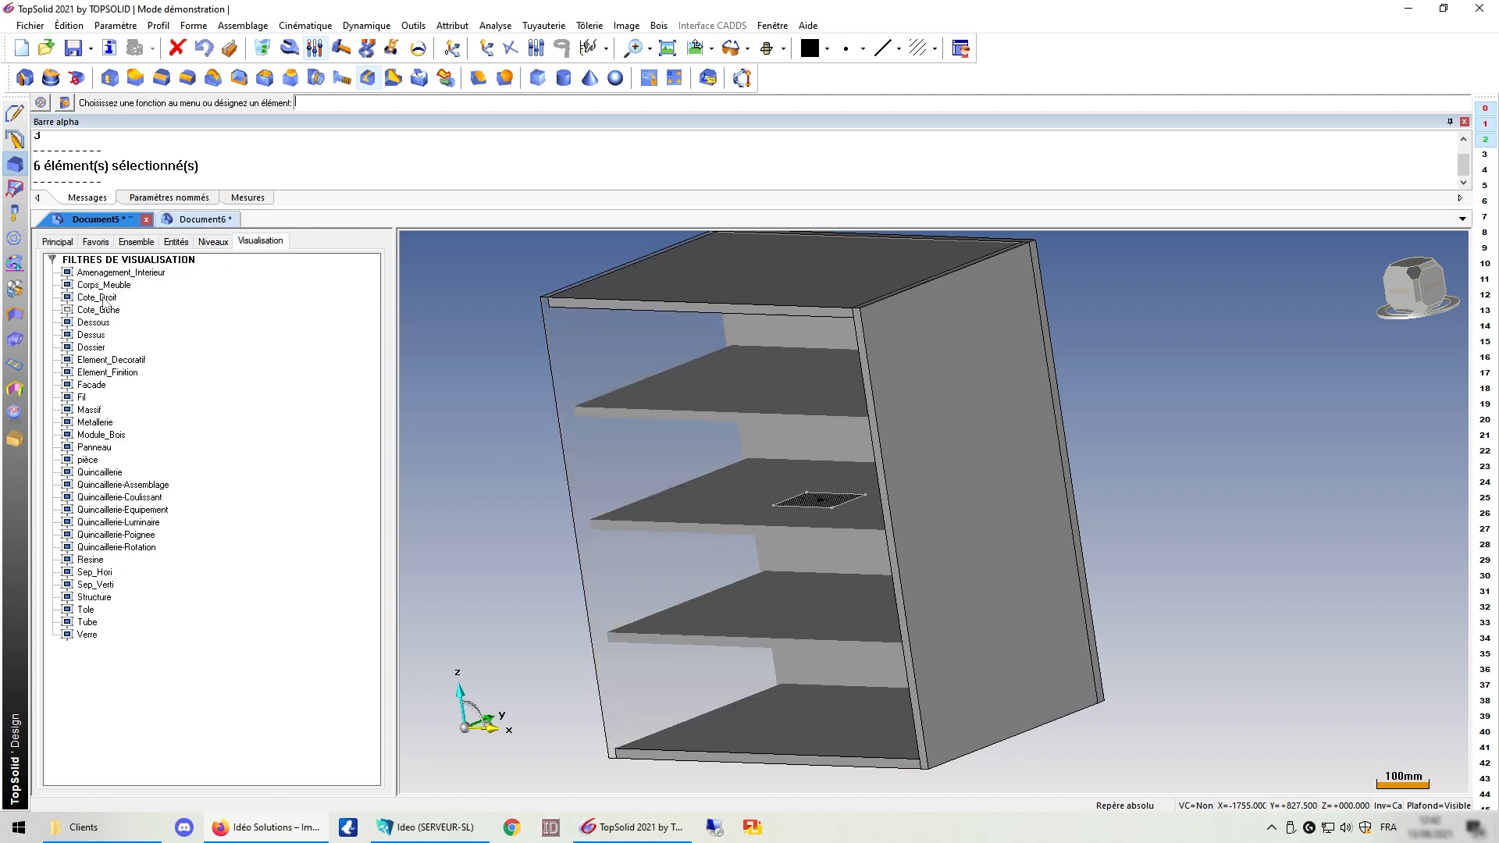
{"action": "left_click", "coordinate": [102, 299]}
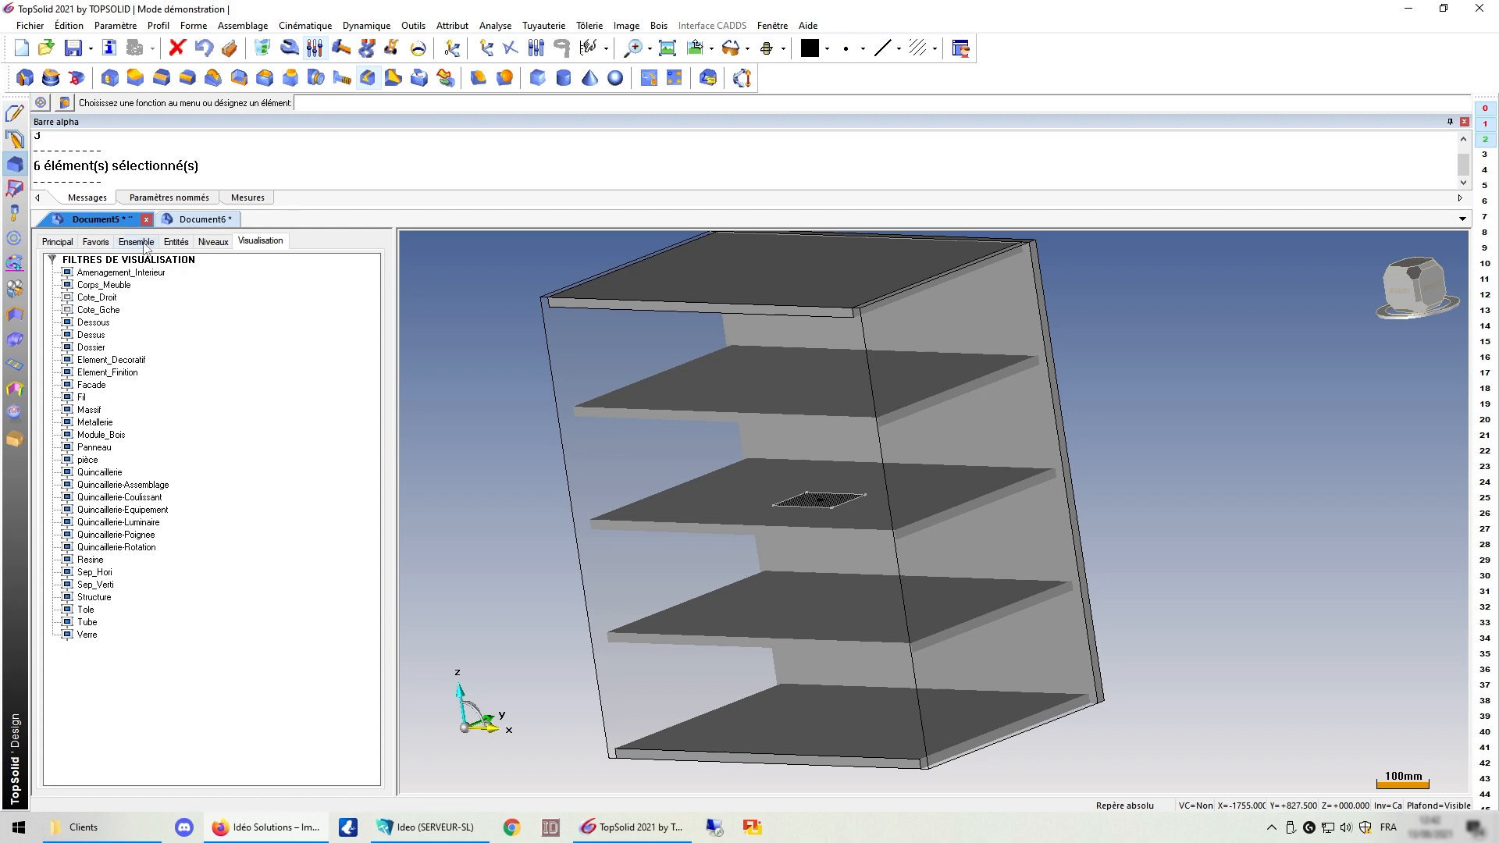
{"action": "left_click", "coordinate": [144, 243]}
{"action": "right_click", "coordinate": [108, 271]}
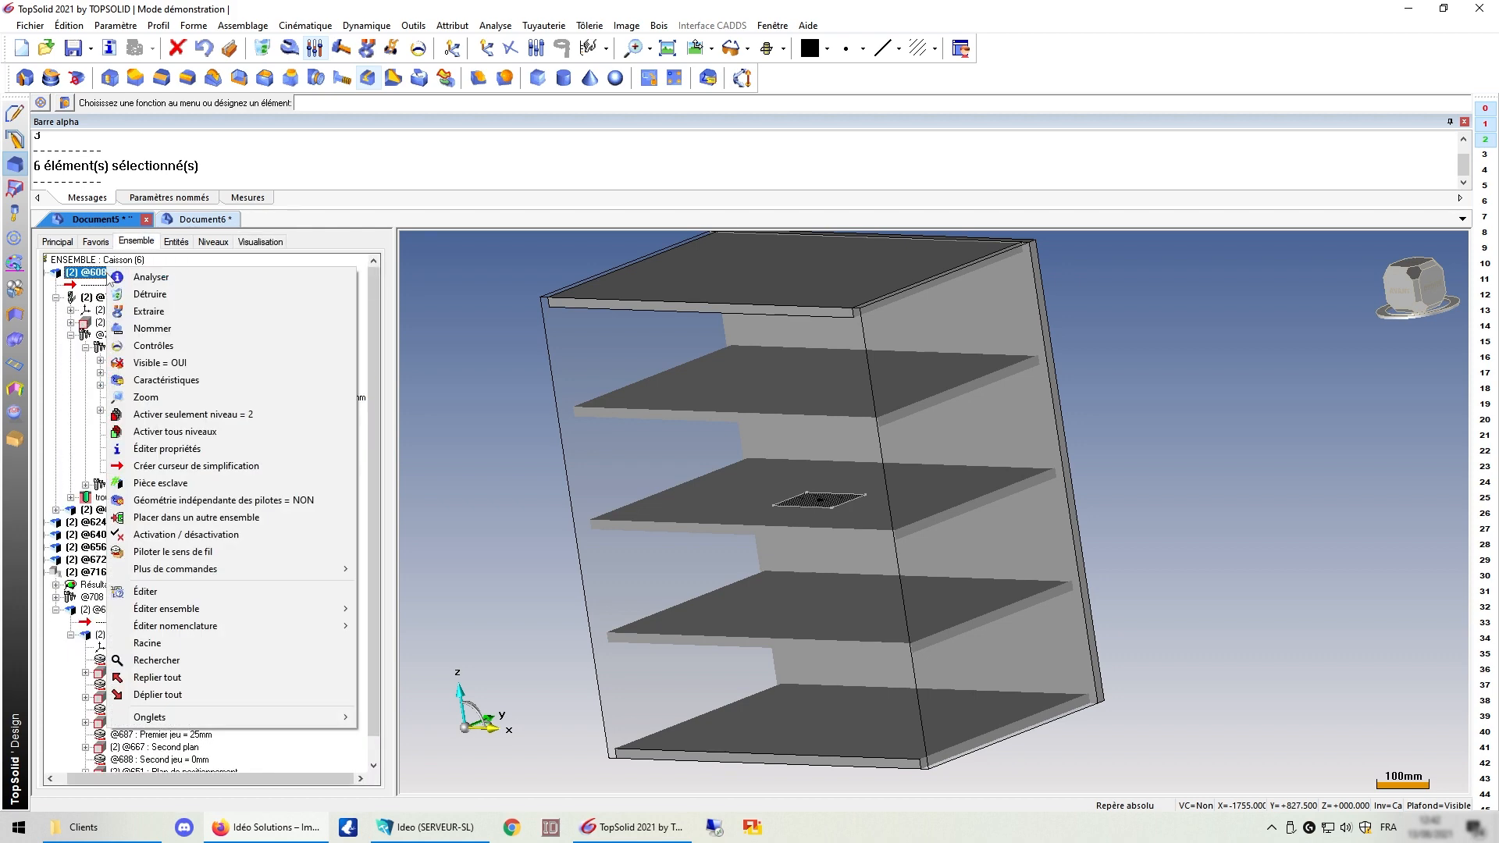
{"action": "left_click", "coordinate": [140, 245]}
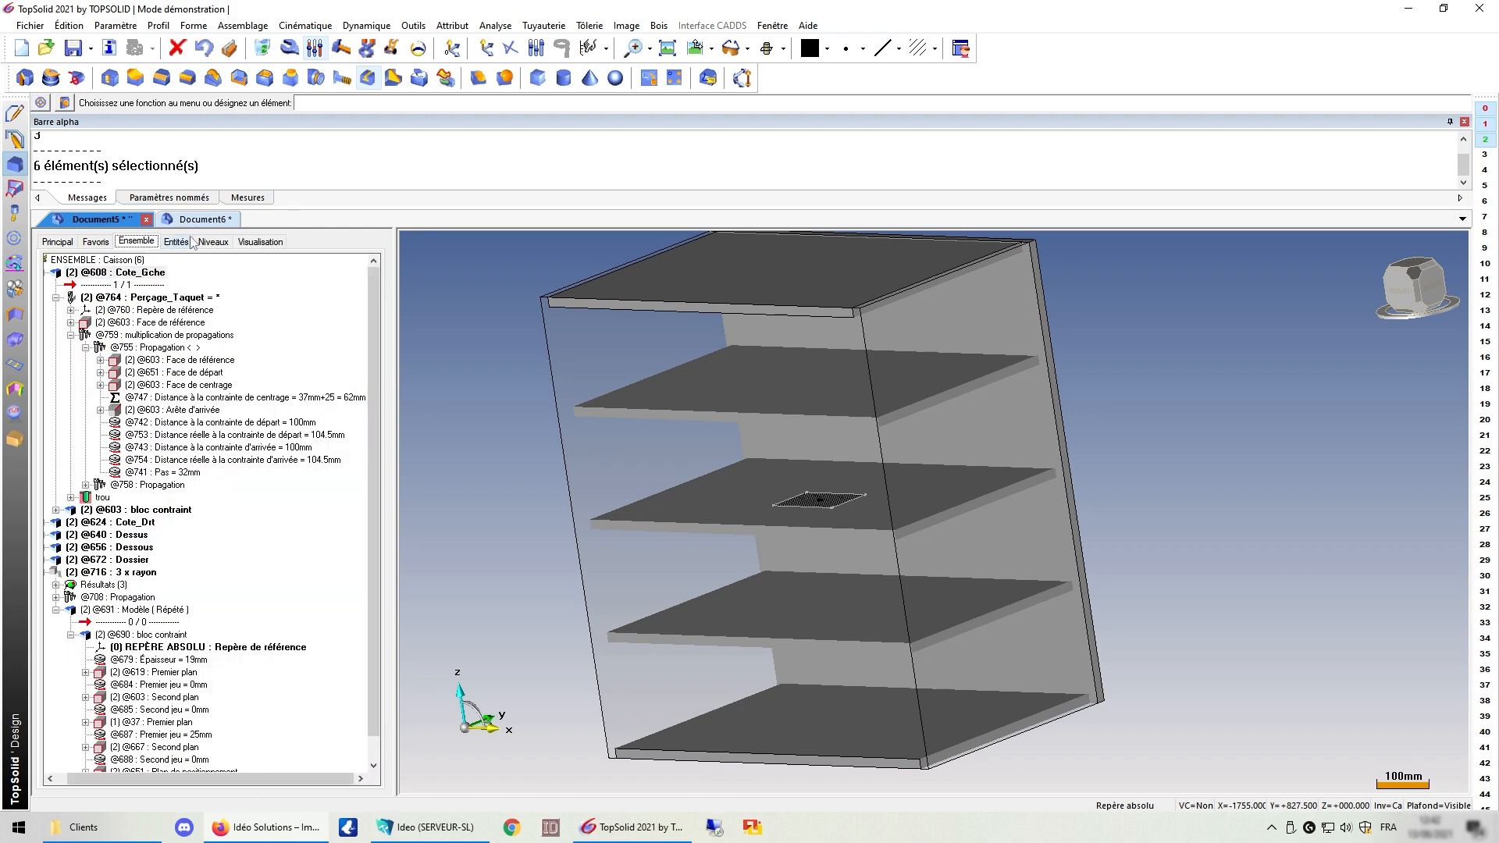
Step: Reset the top panel's right limiting plane and the bottom panel's left and right limiting planes to the cabinet's outer side planes
{"action": "left_click", "coordinate": [290, 48]}
{"action": "left_click", "coordinate": [703, 263]}
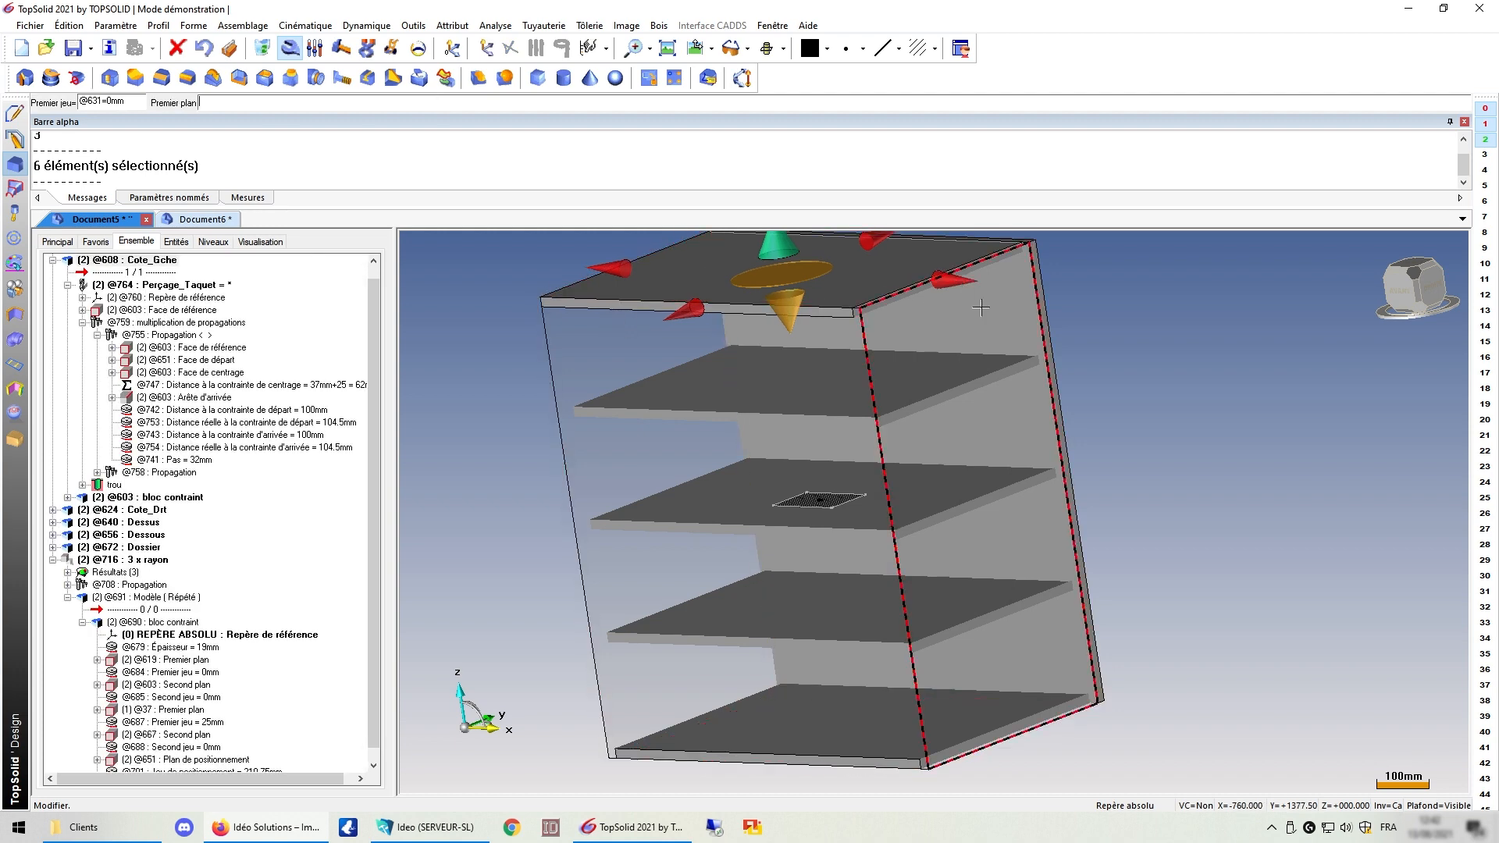
{"action": "key", "text": "Escape"}
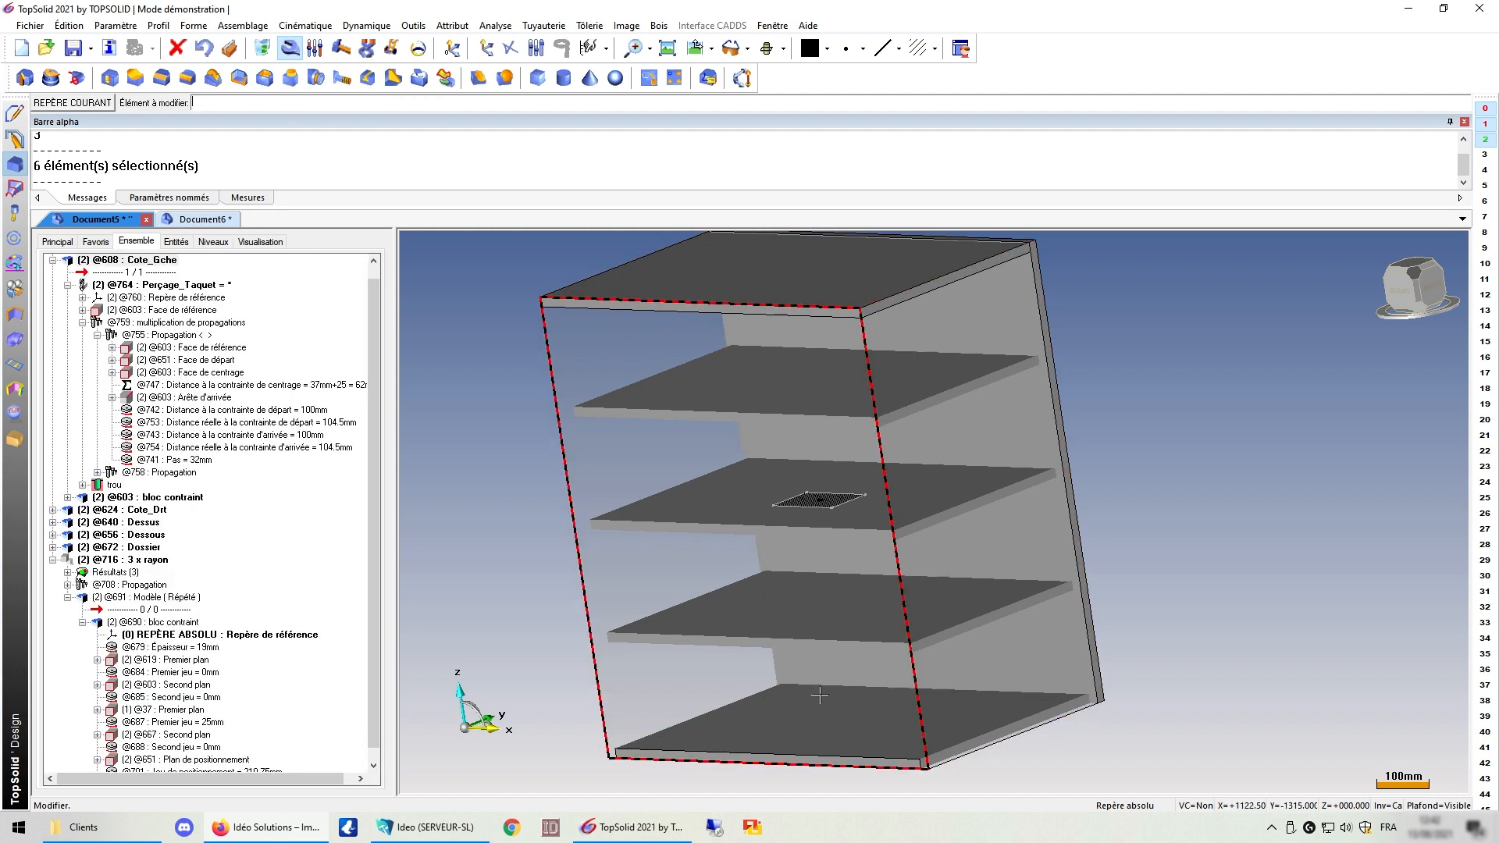
{"action": "left_click", "coordinate": [799, 727]}
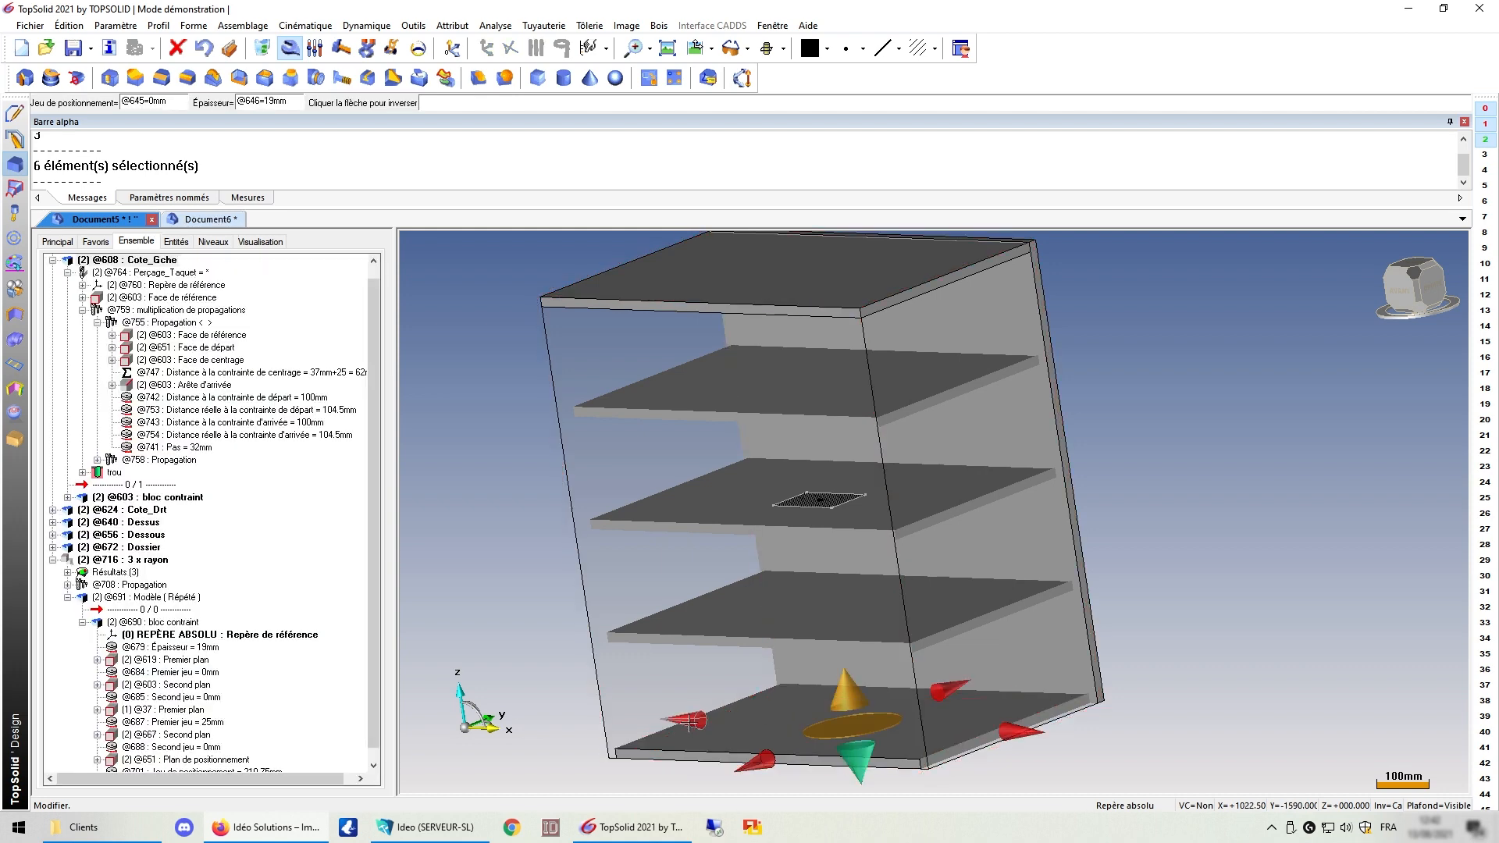
{"action": "left_click", "coordinate": [621, 608]}
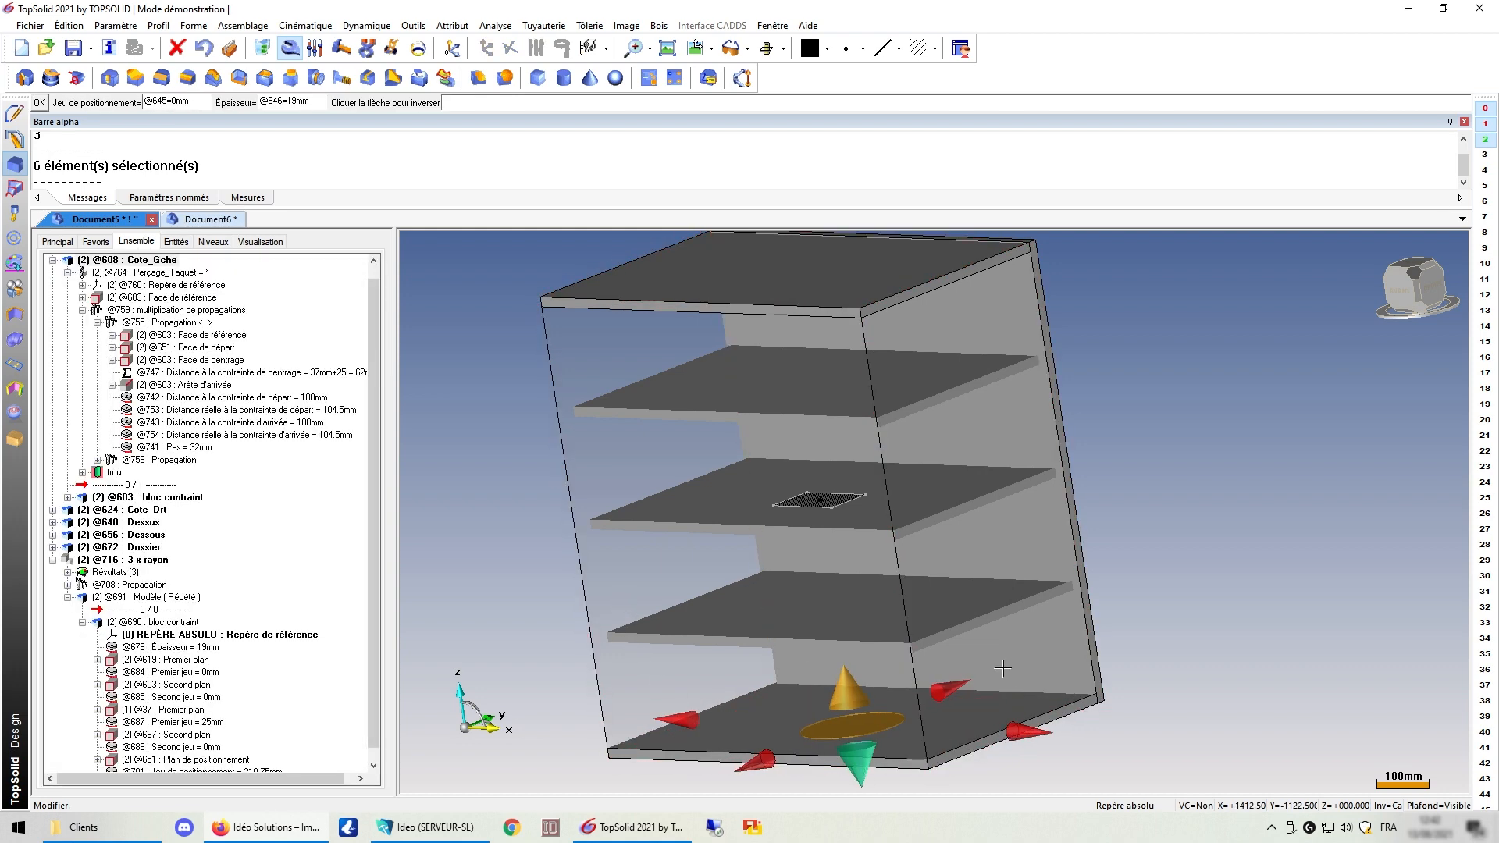
Step: Show the Cote_Droit and Cote_Gche parts again with the visualisation filters
{"action": "left_click", "coordinate": [260, 241]}
{"action": "left_click", "coordinate": [68, 297]}
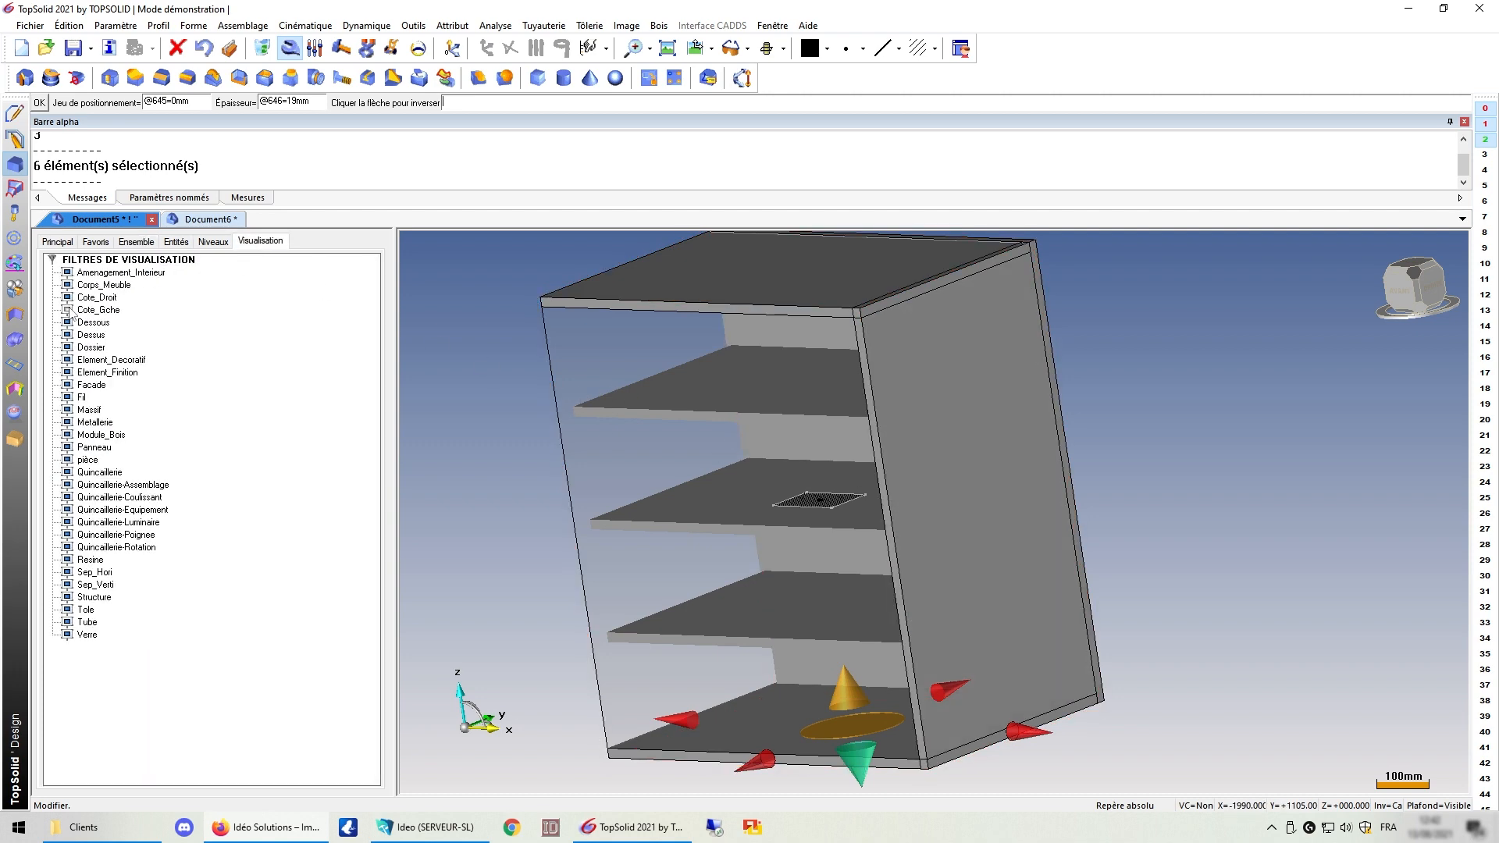
{"action": "left_click", "coordinate": [68, 310]}
Step: Reset the left side's upper and lower limiting planes to the underside of the top panel and the upper face of the bottom panel
{"action": "left_click", "coordinate": [289, 48]}
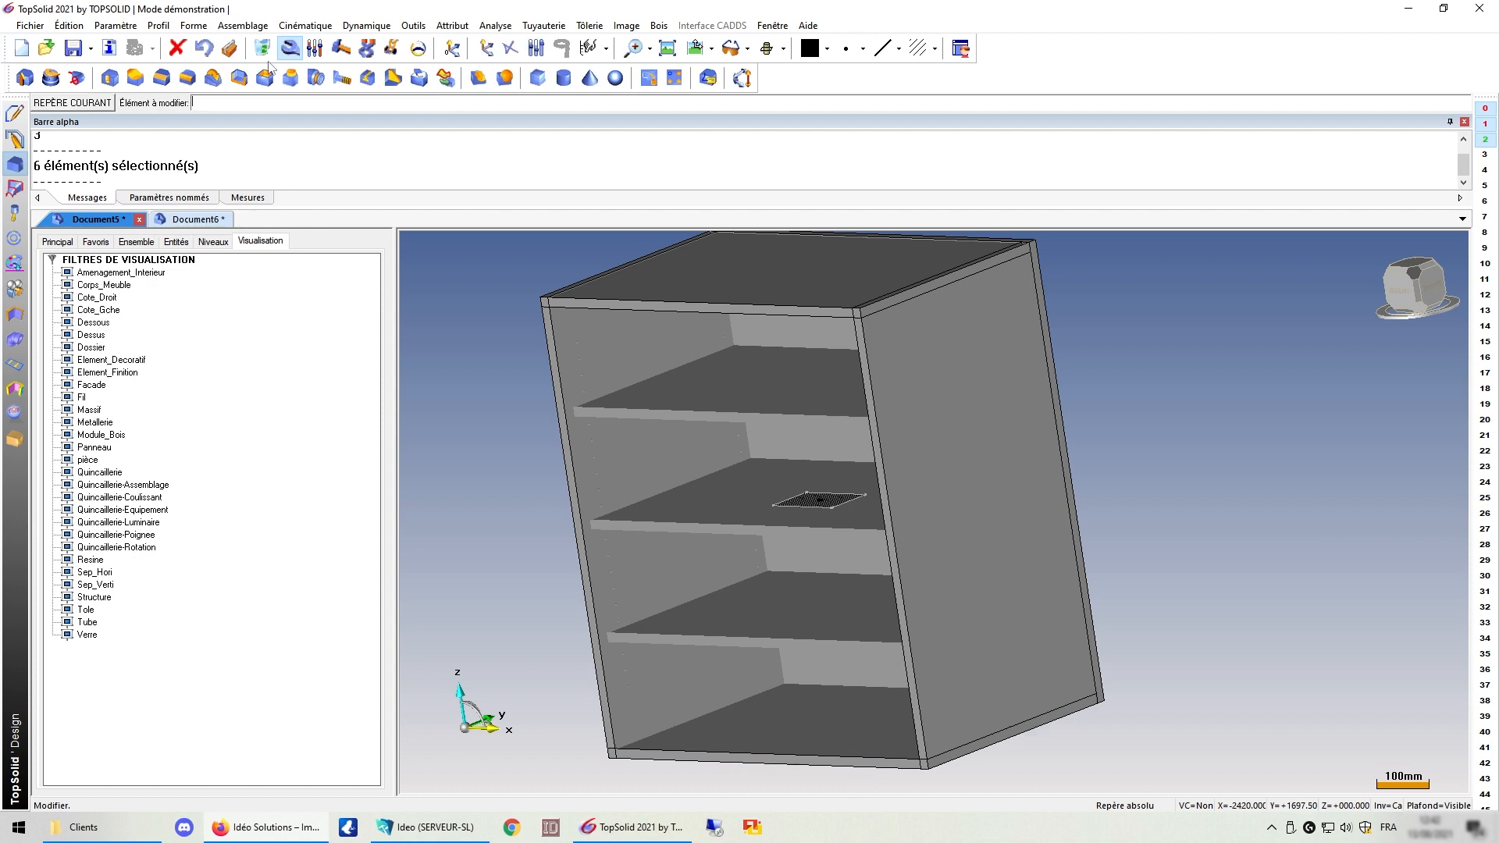
{"action": "left_click", "coordinate": [609, 333]}
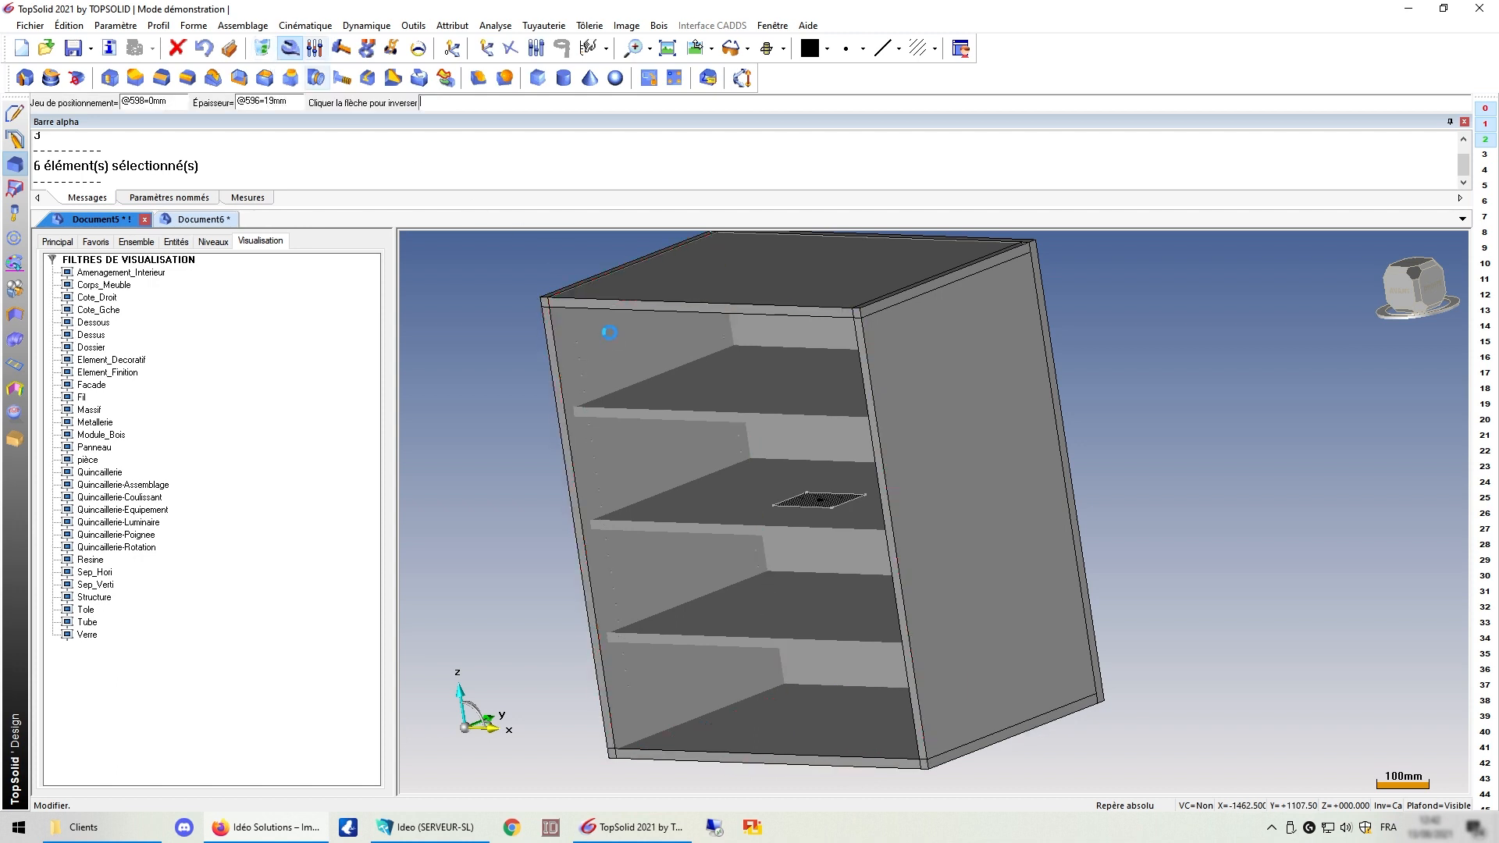
{"action": "left_click", "coordinate": [674, 271]}
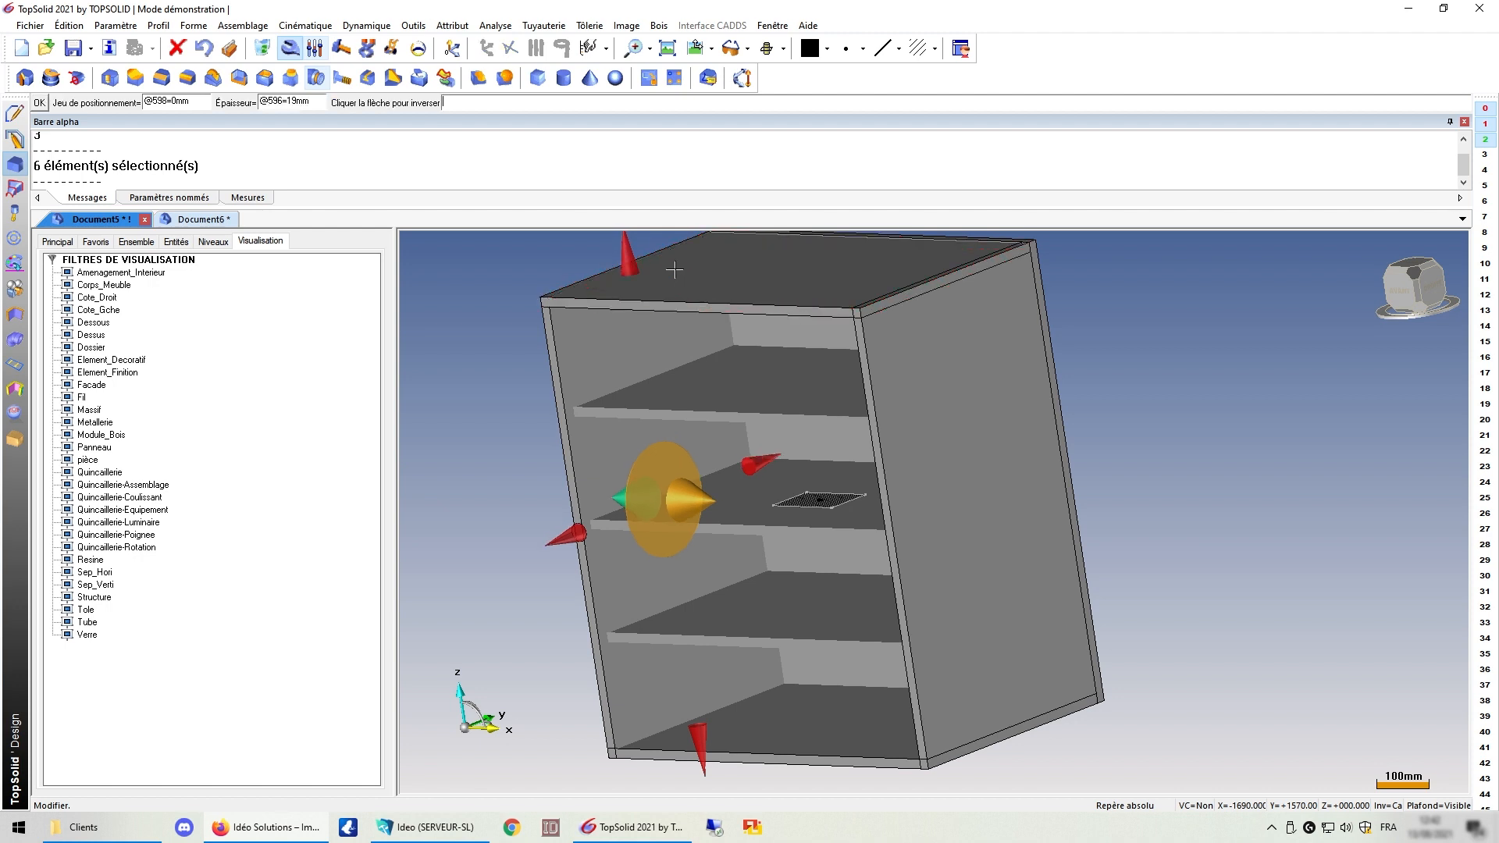
{"action": "left_click", "coordinate": [751, 716]}
Step: Reset the right side's upper and lower limiting planes to the inner faces of the top and bottom panels
{"action": "left_click", "coordinate": [949, 440]}
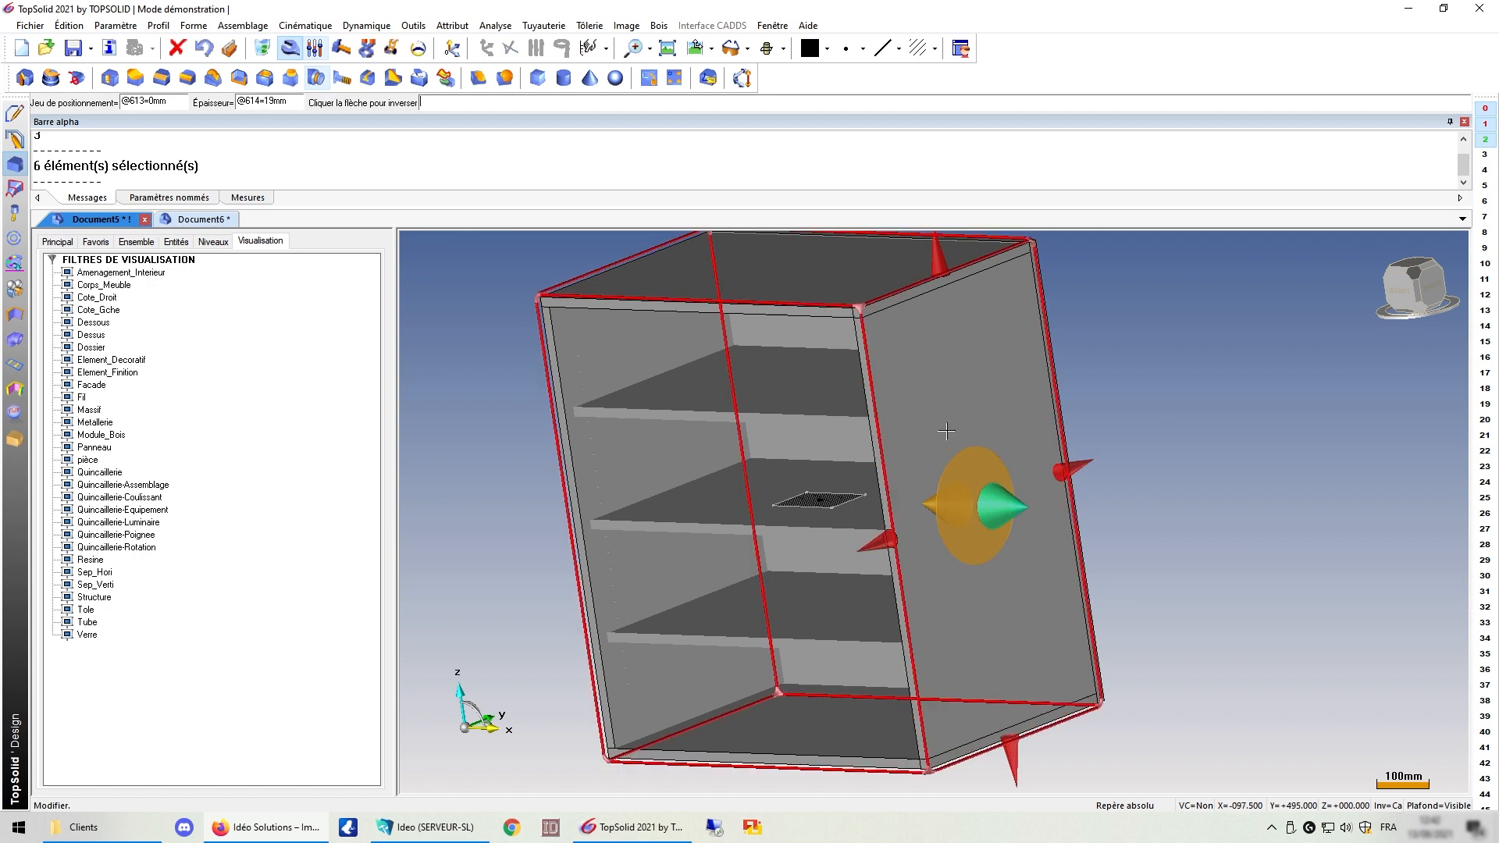
{"action": "left_click", "coordinate": [834, 283]}
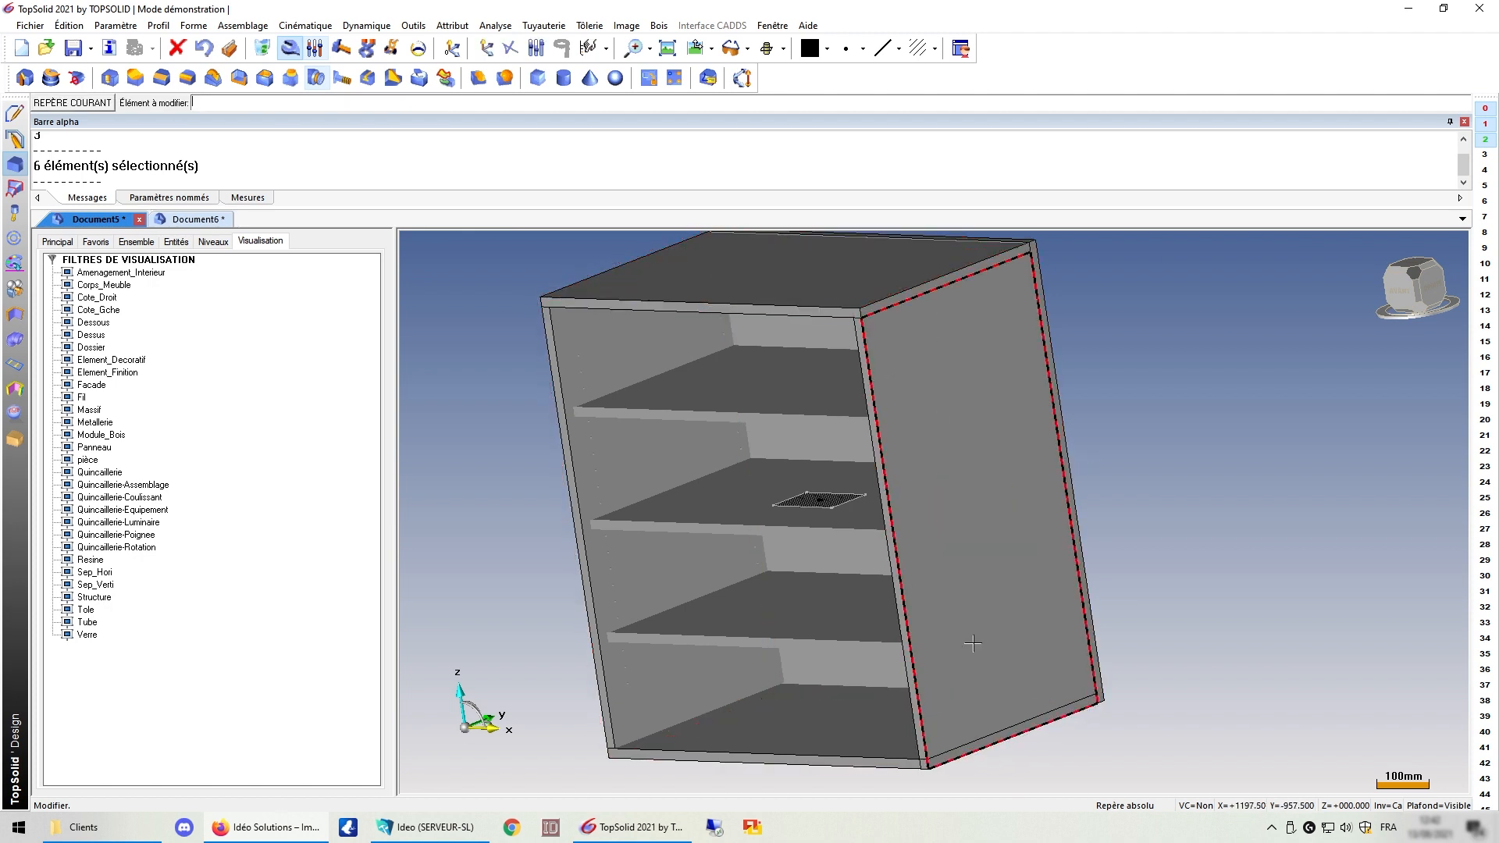
{"action": "left_click", "coordinate": [1009, 760]}
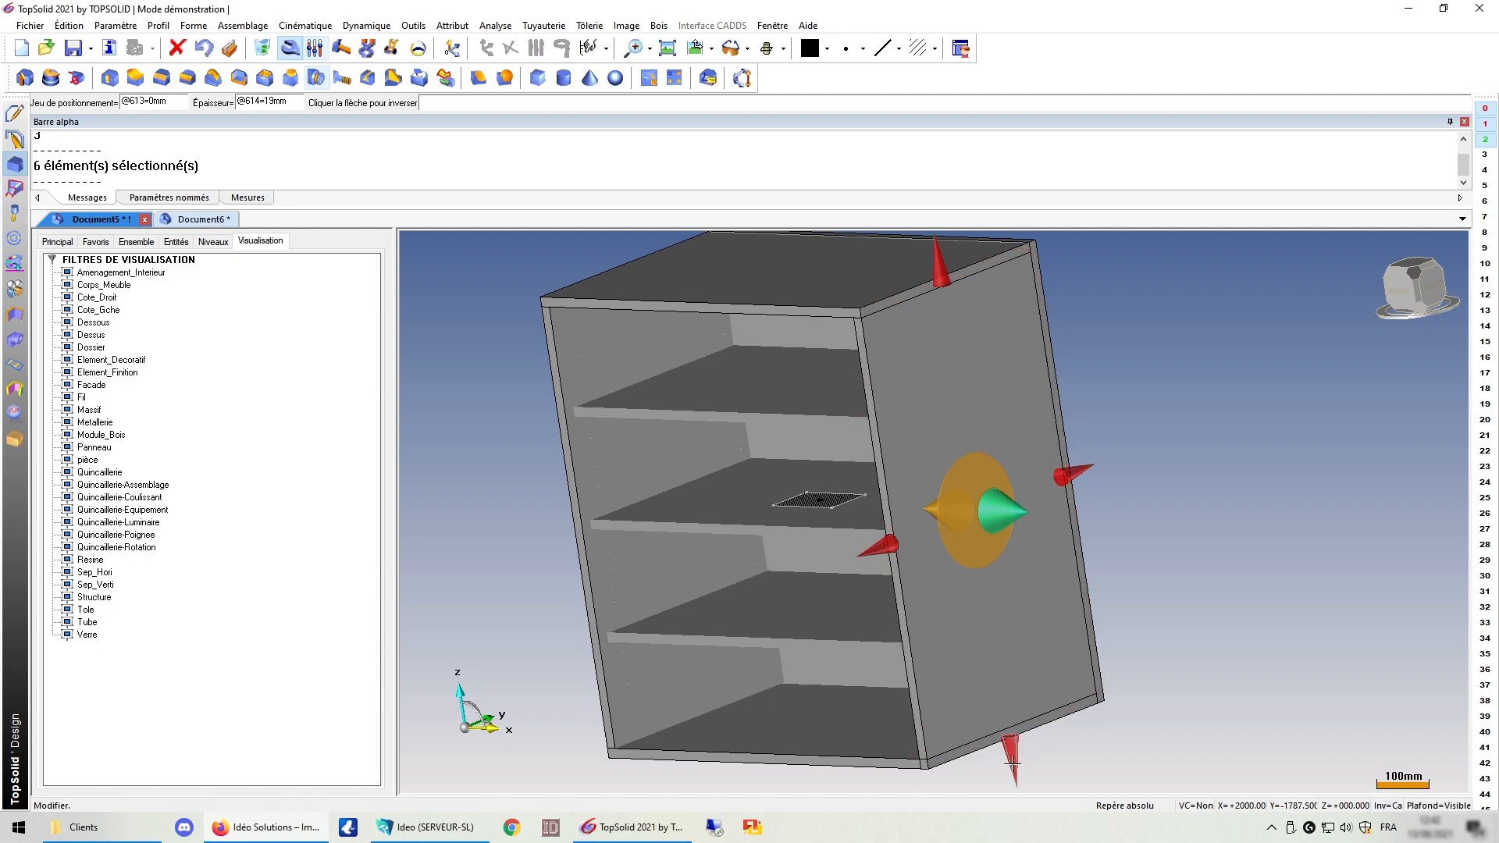
{"action": "right_click", "coordinate": [852, 719]}
{"action": "left_click", "coordinate": [852, 718]}
{"action": "middle_click", "coordinate": [851, 718]}
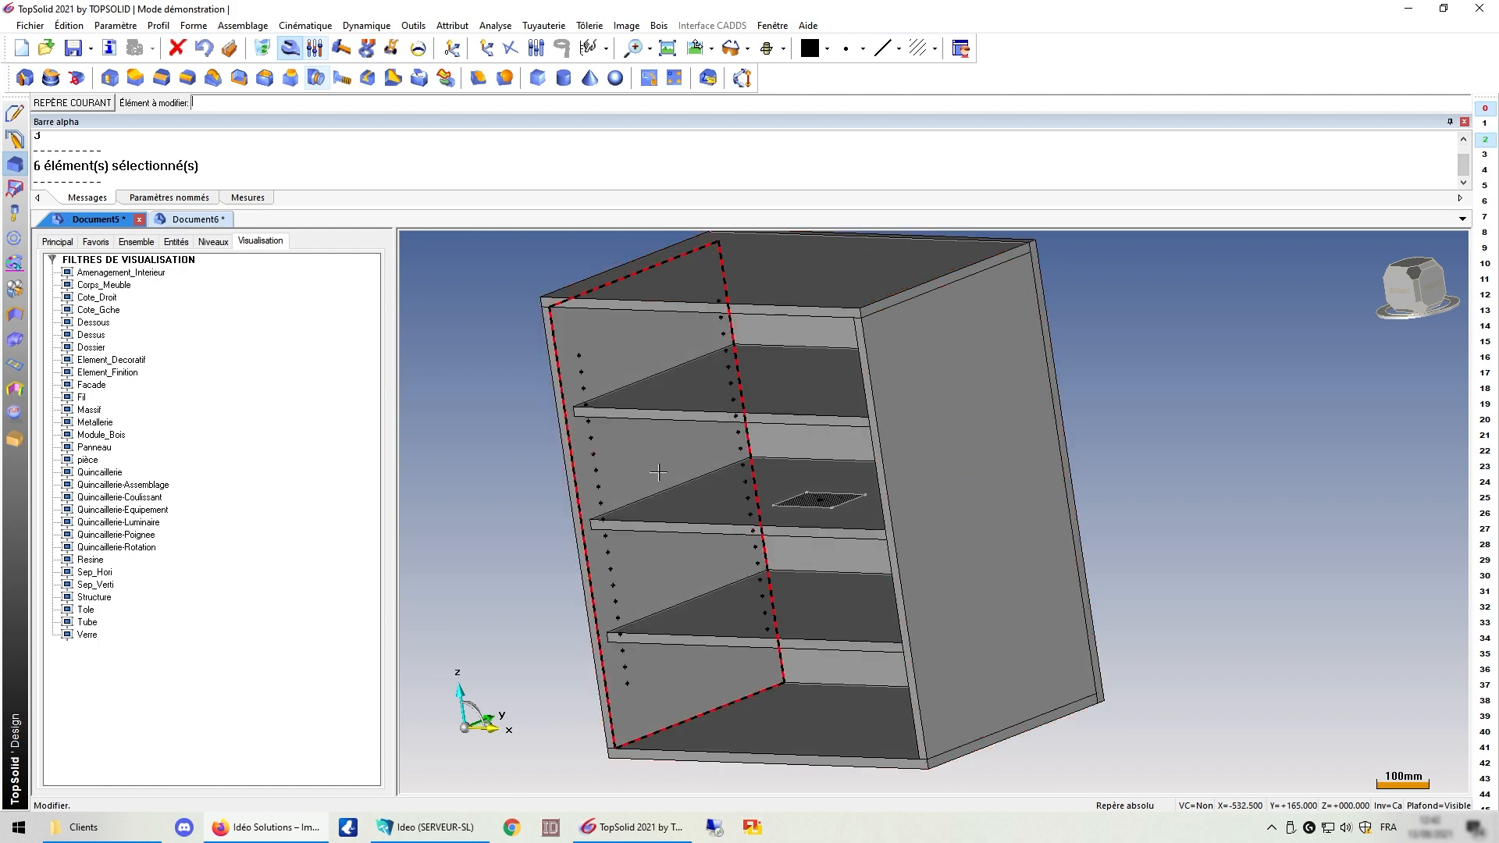
{"action": "middle_click_drag", "start_coordinate": [556, 484], "coordinate": [602, 484]}
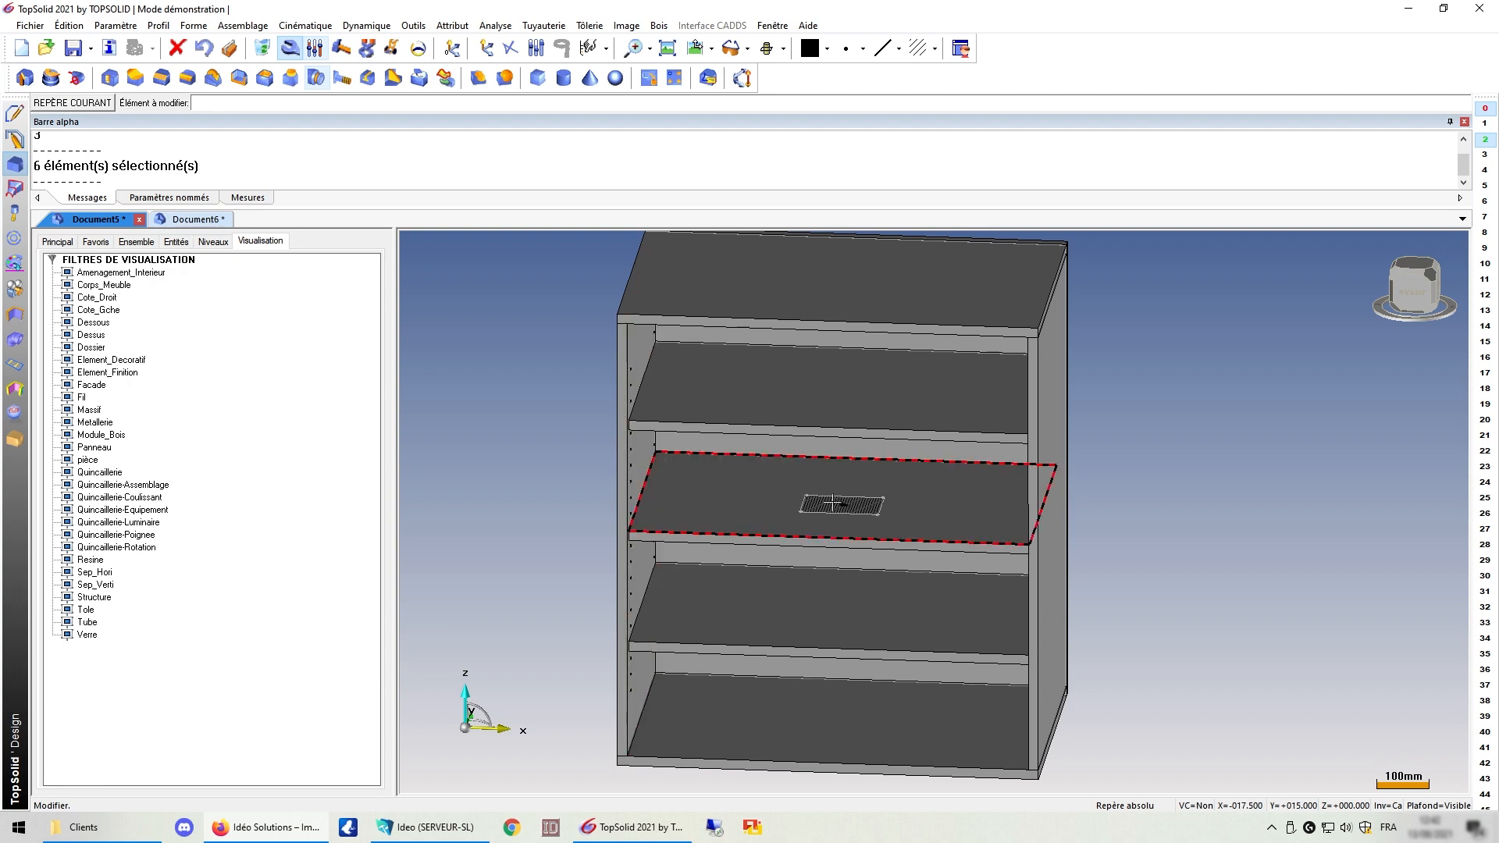
{"action": "middle_click_drag", "start_coordinate": [605, 474], "coordinate": [602, 466]}
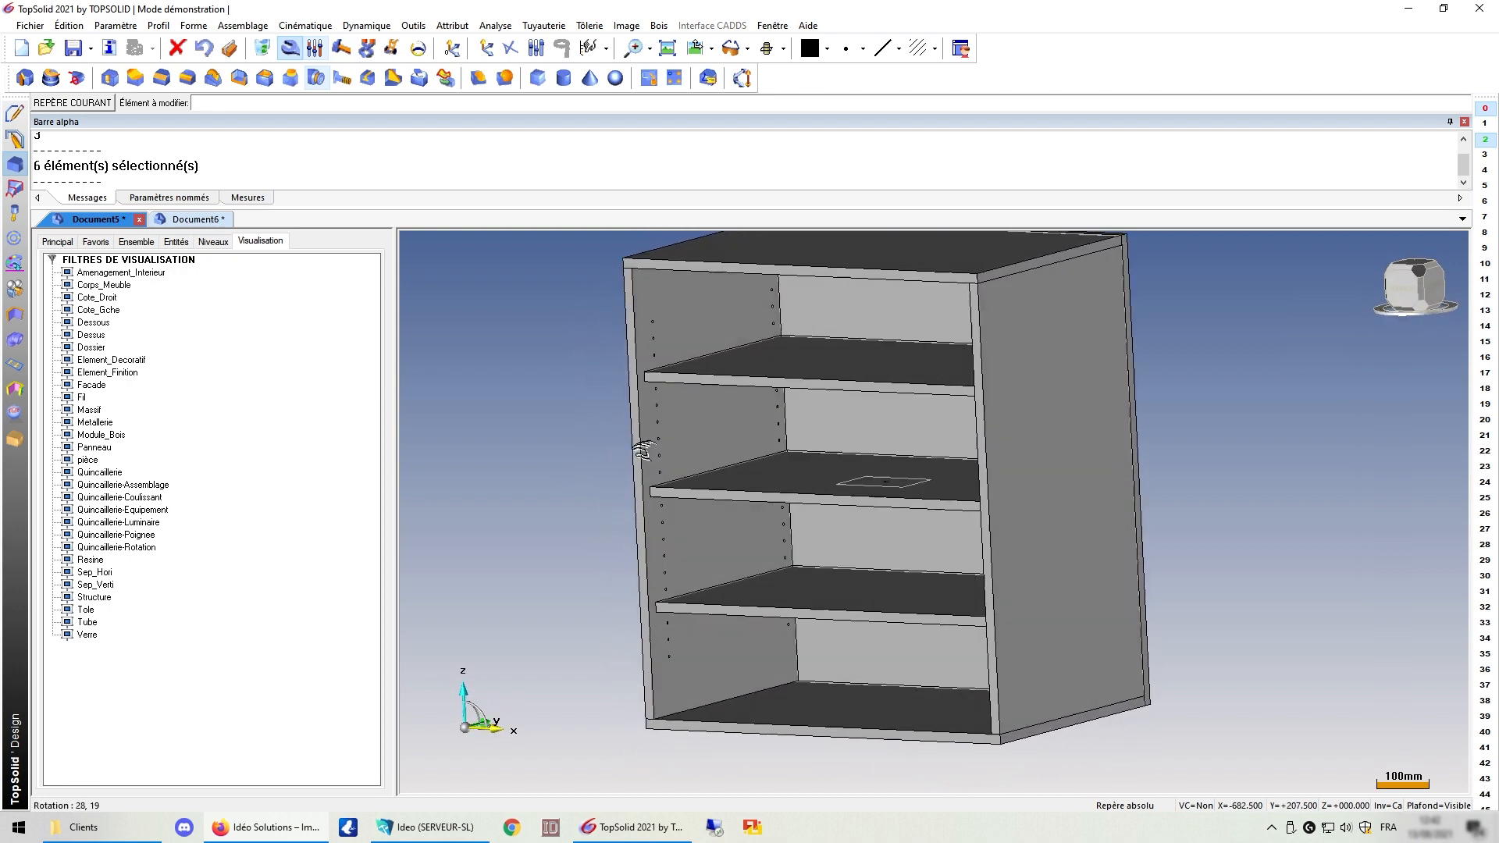